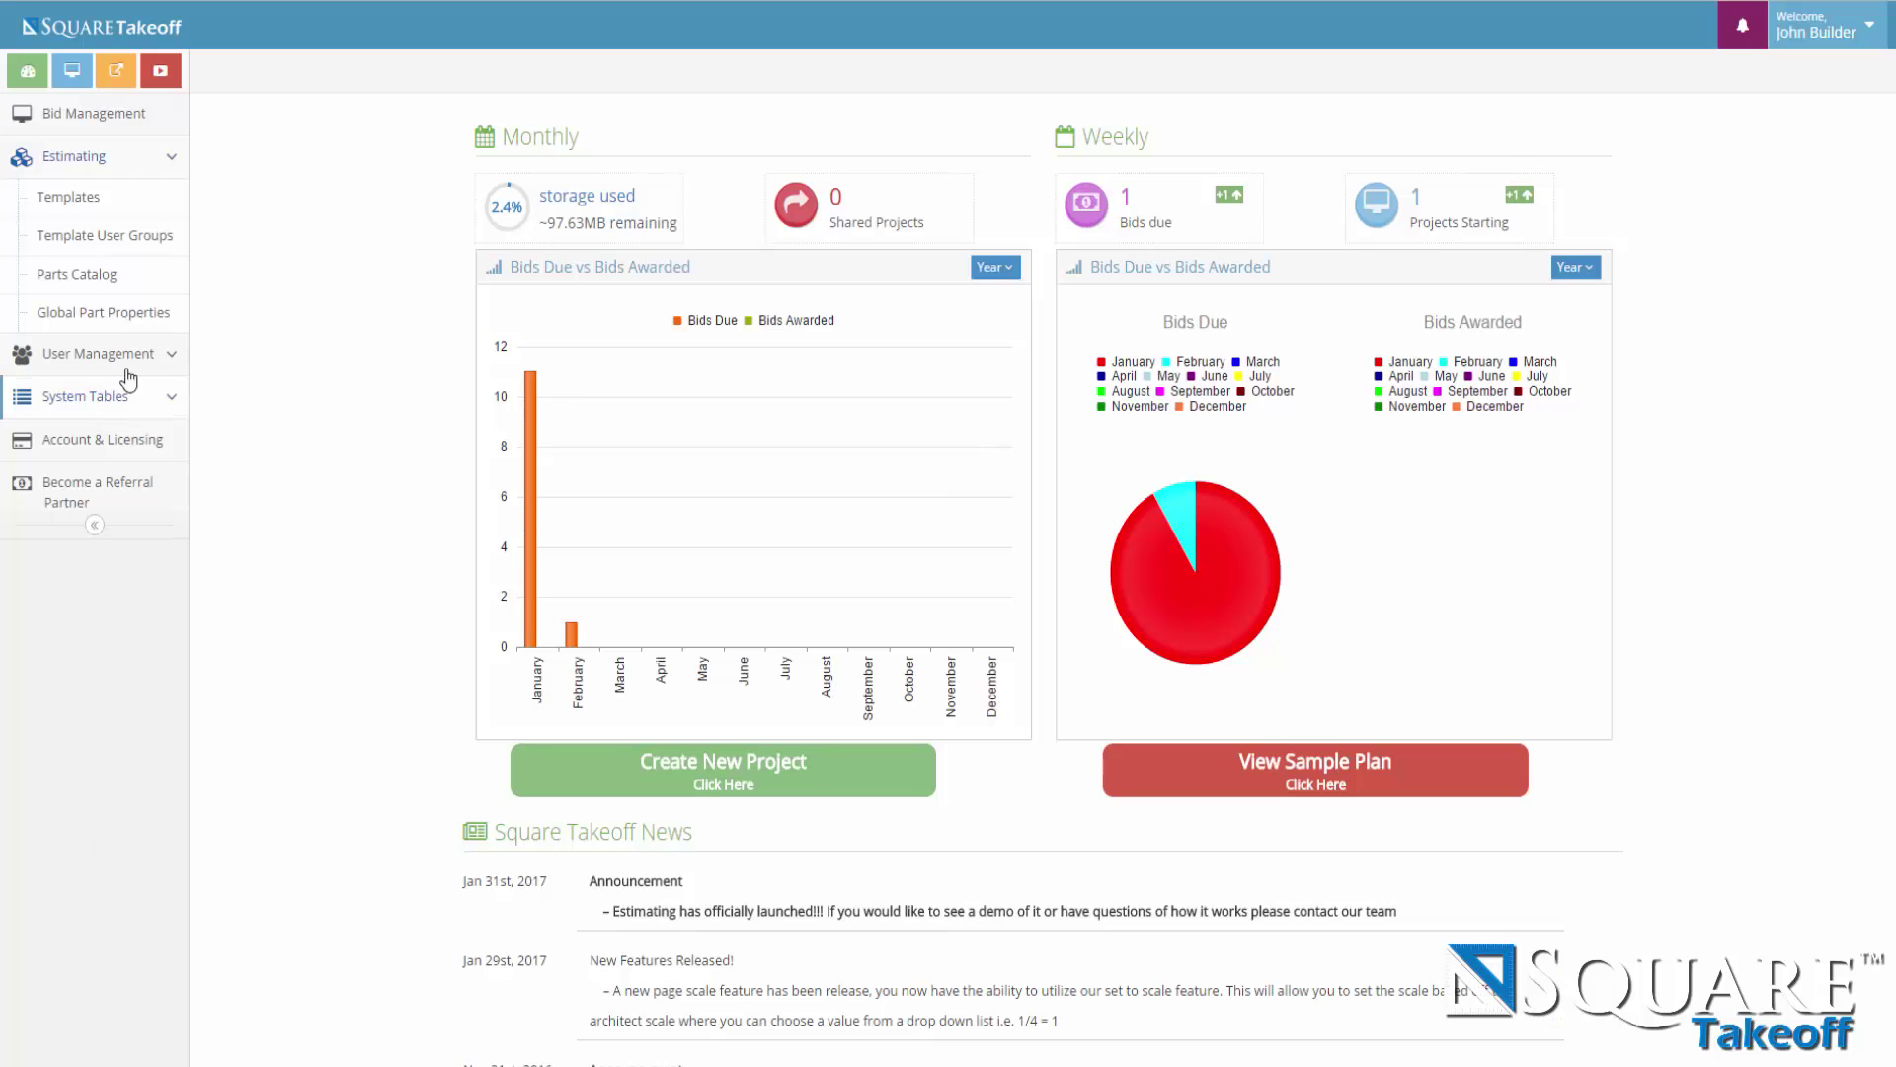
Open Global Part Properties to list the Equipment, Labor, Material and Other properties.
left_click(107, 330)
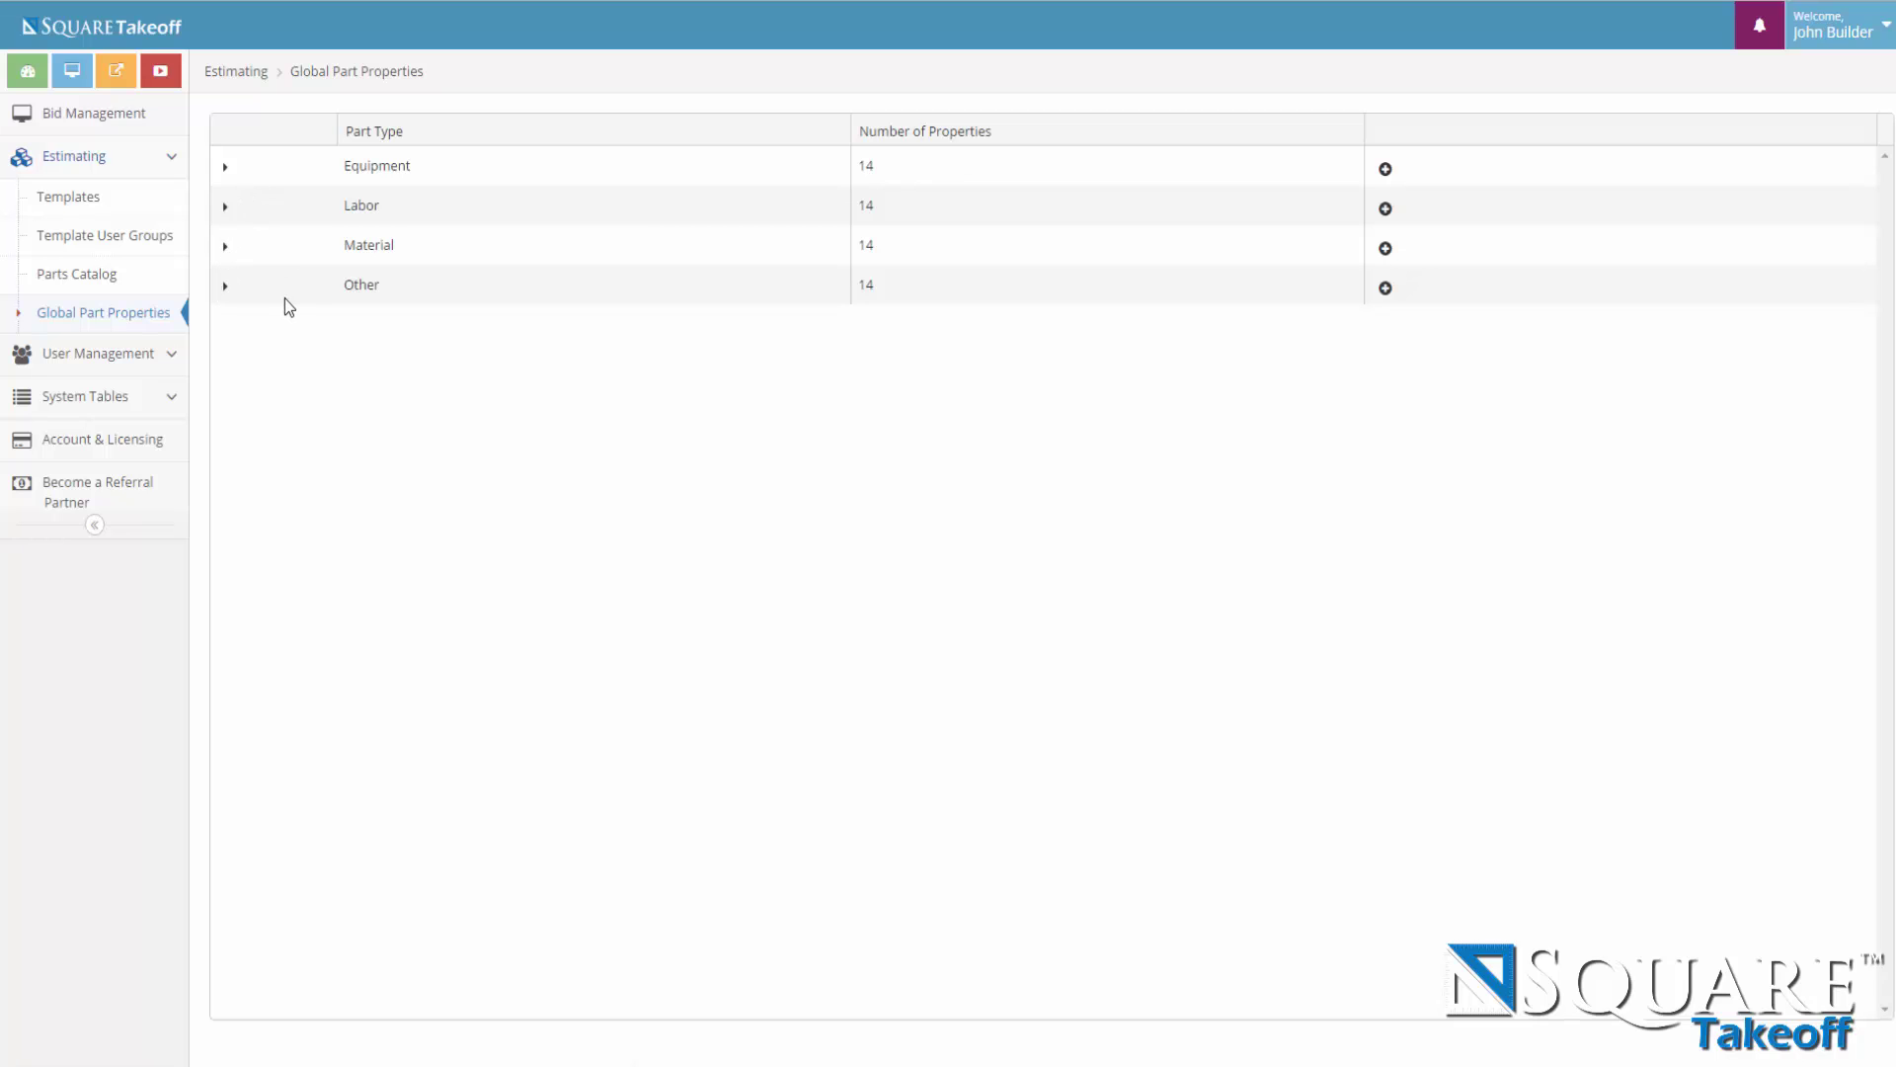
Expand the Material part type and inspect Cost Total ([Qty] * [Cost Each]) without changing it.
left_click(225, 247)
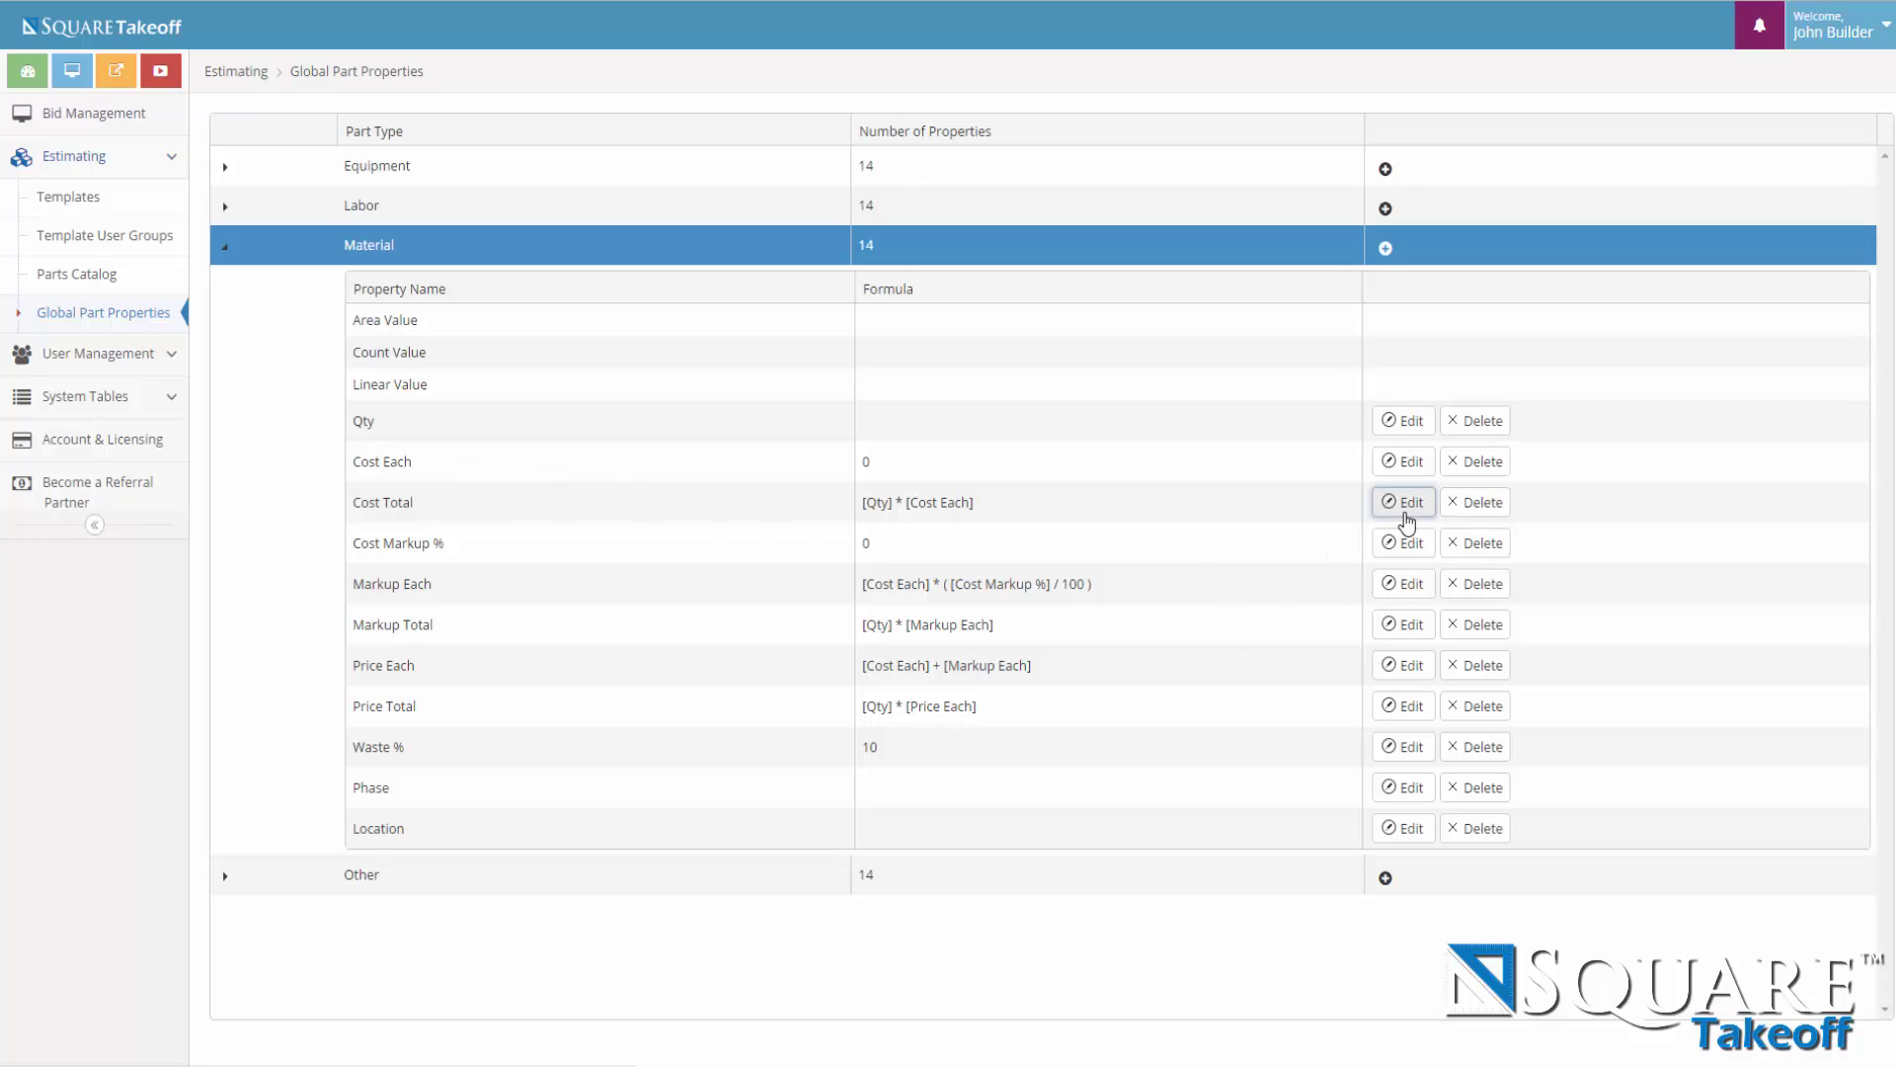
left_click(1407, 505)
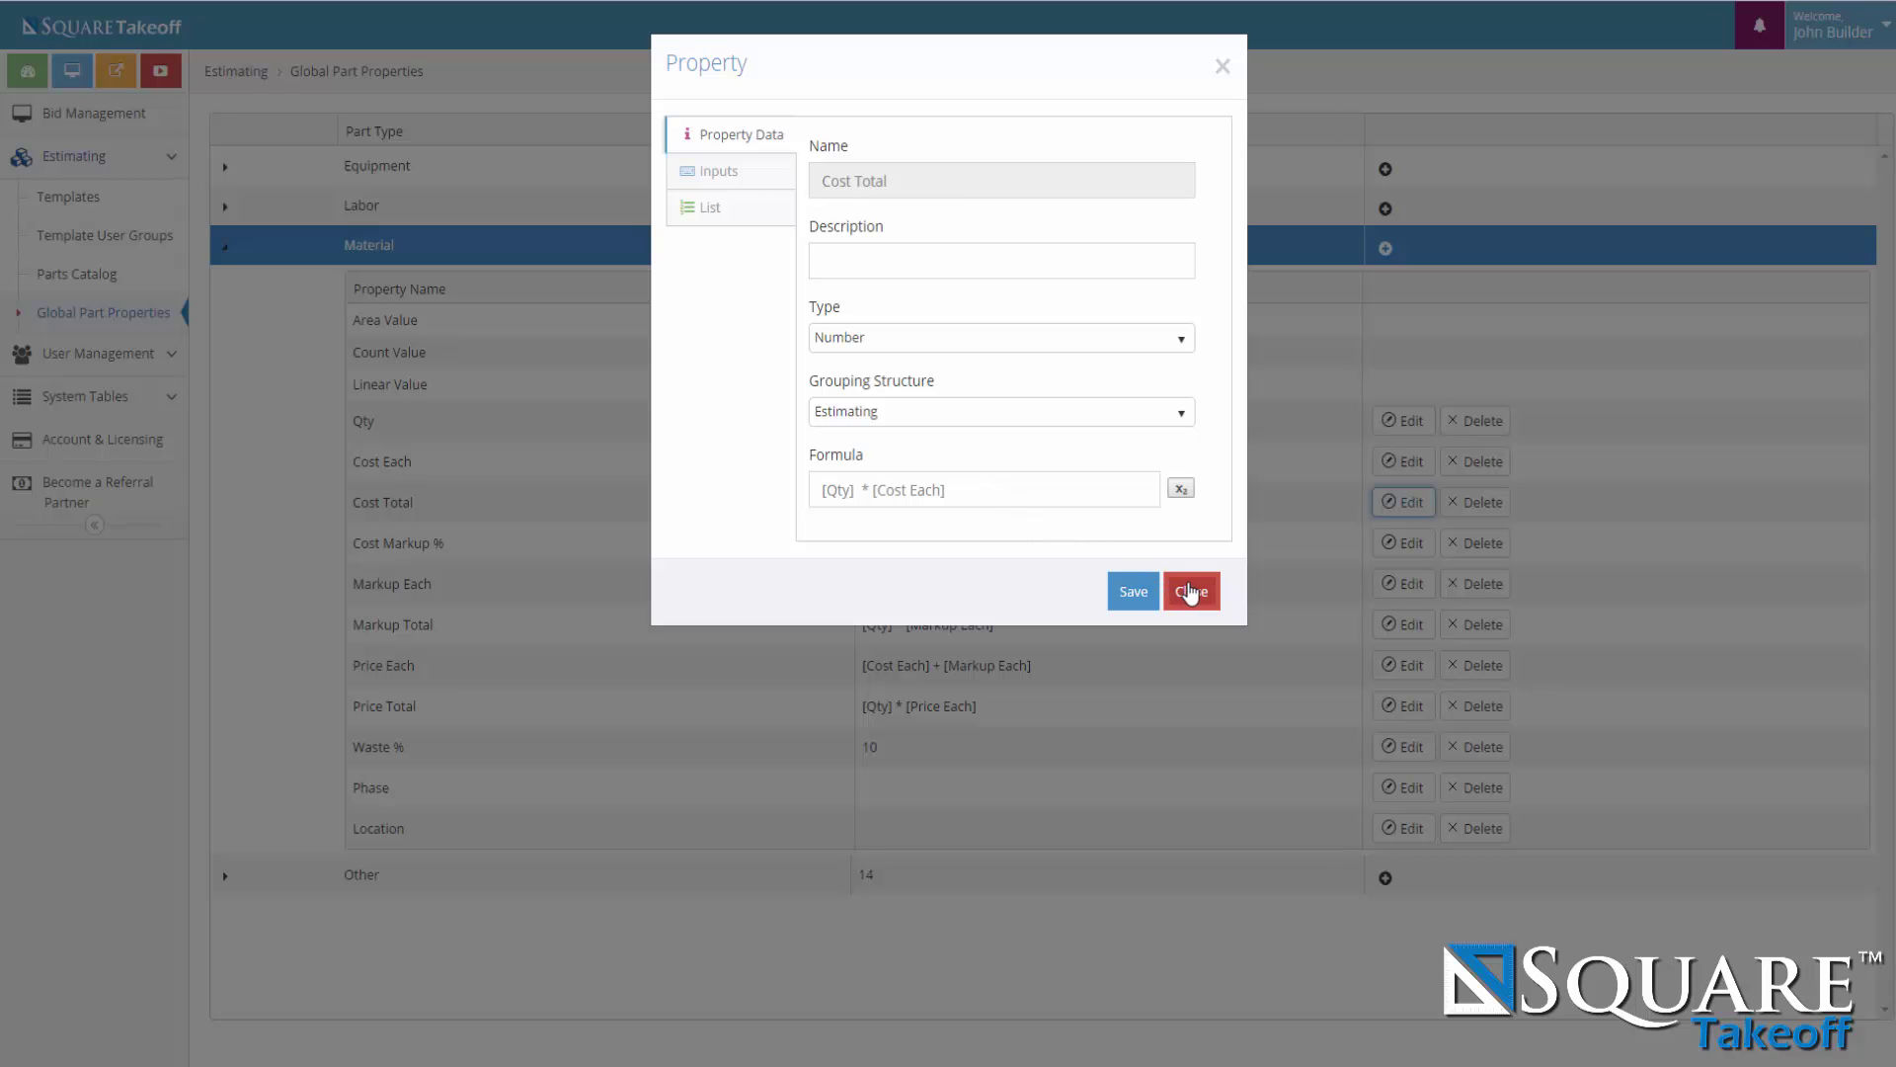
left_click(1191, 590)
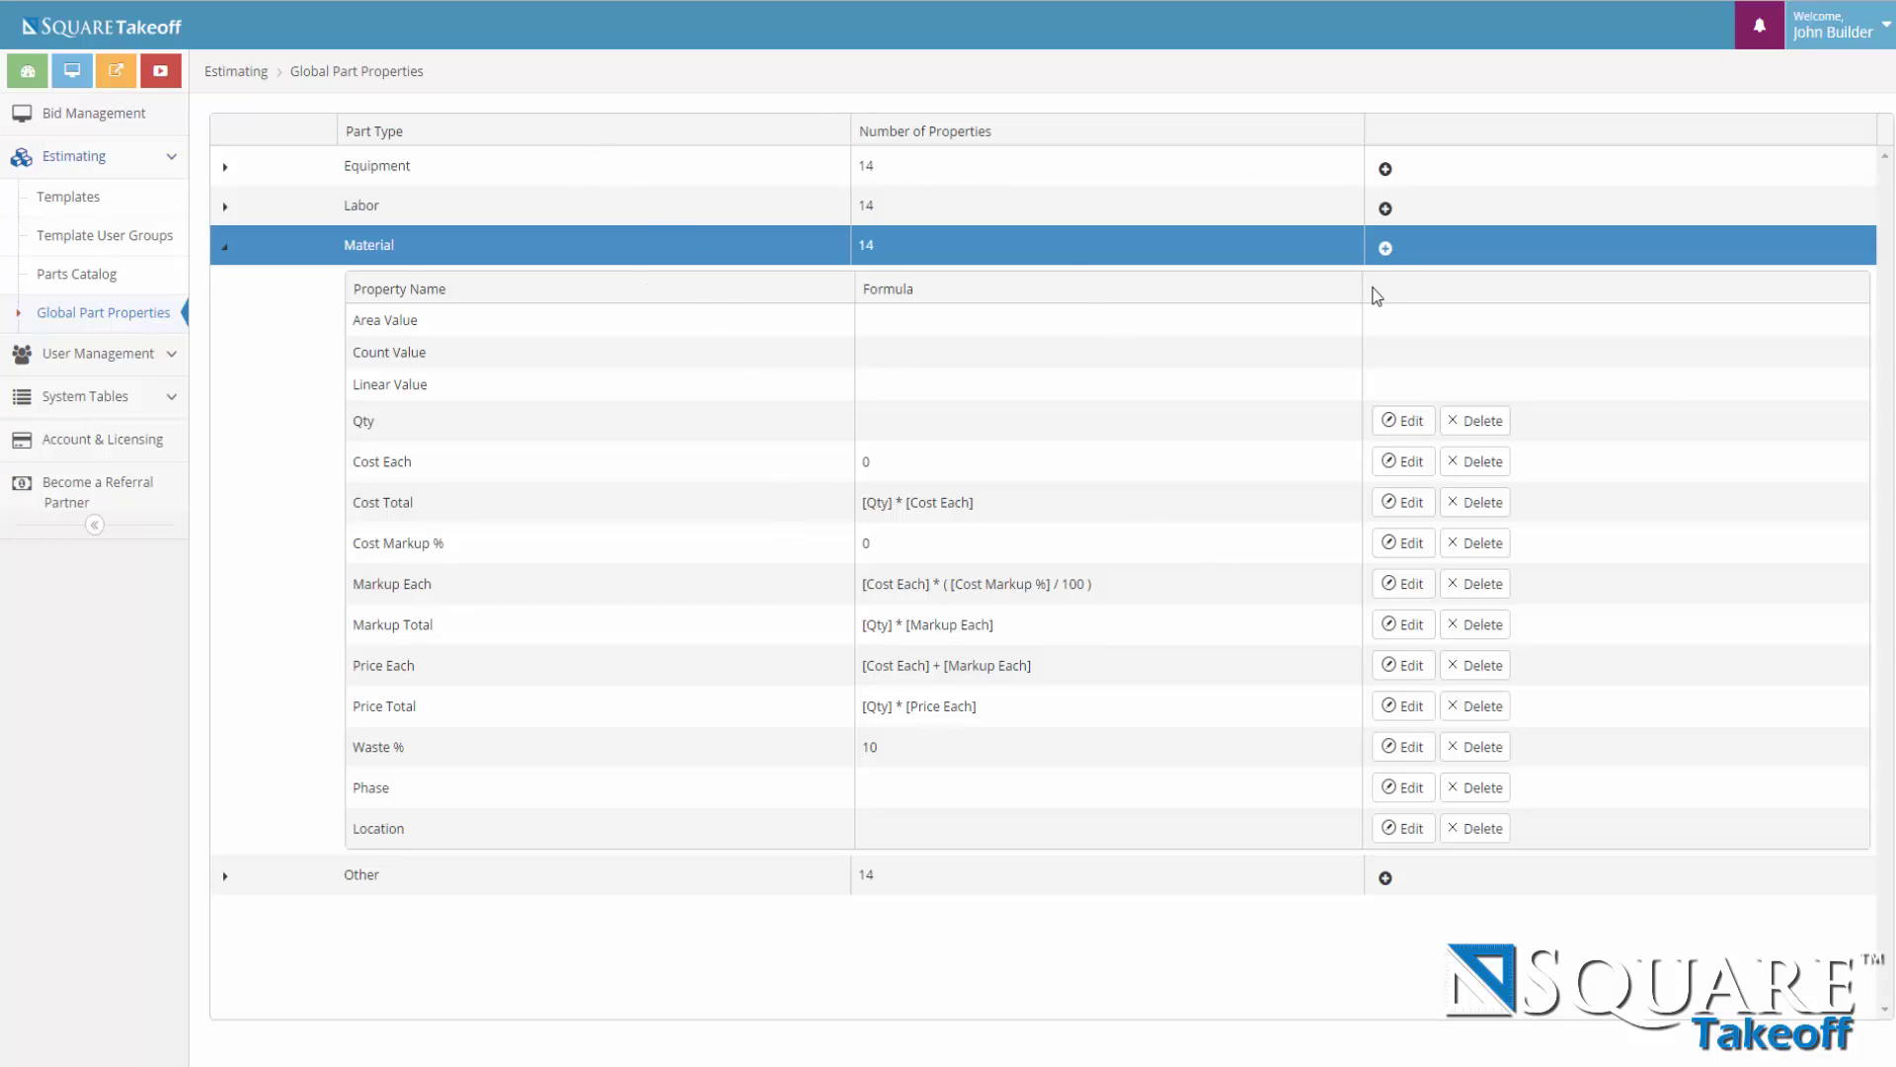
Start a new Material property, browsing Type, Grouping Structure and Formula Writer options without choosing any.
left_click(1386, 249)
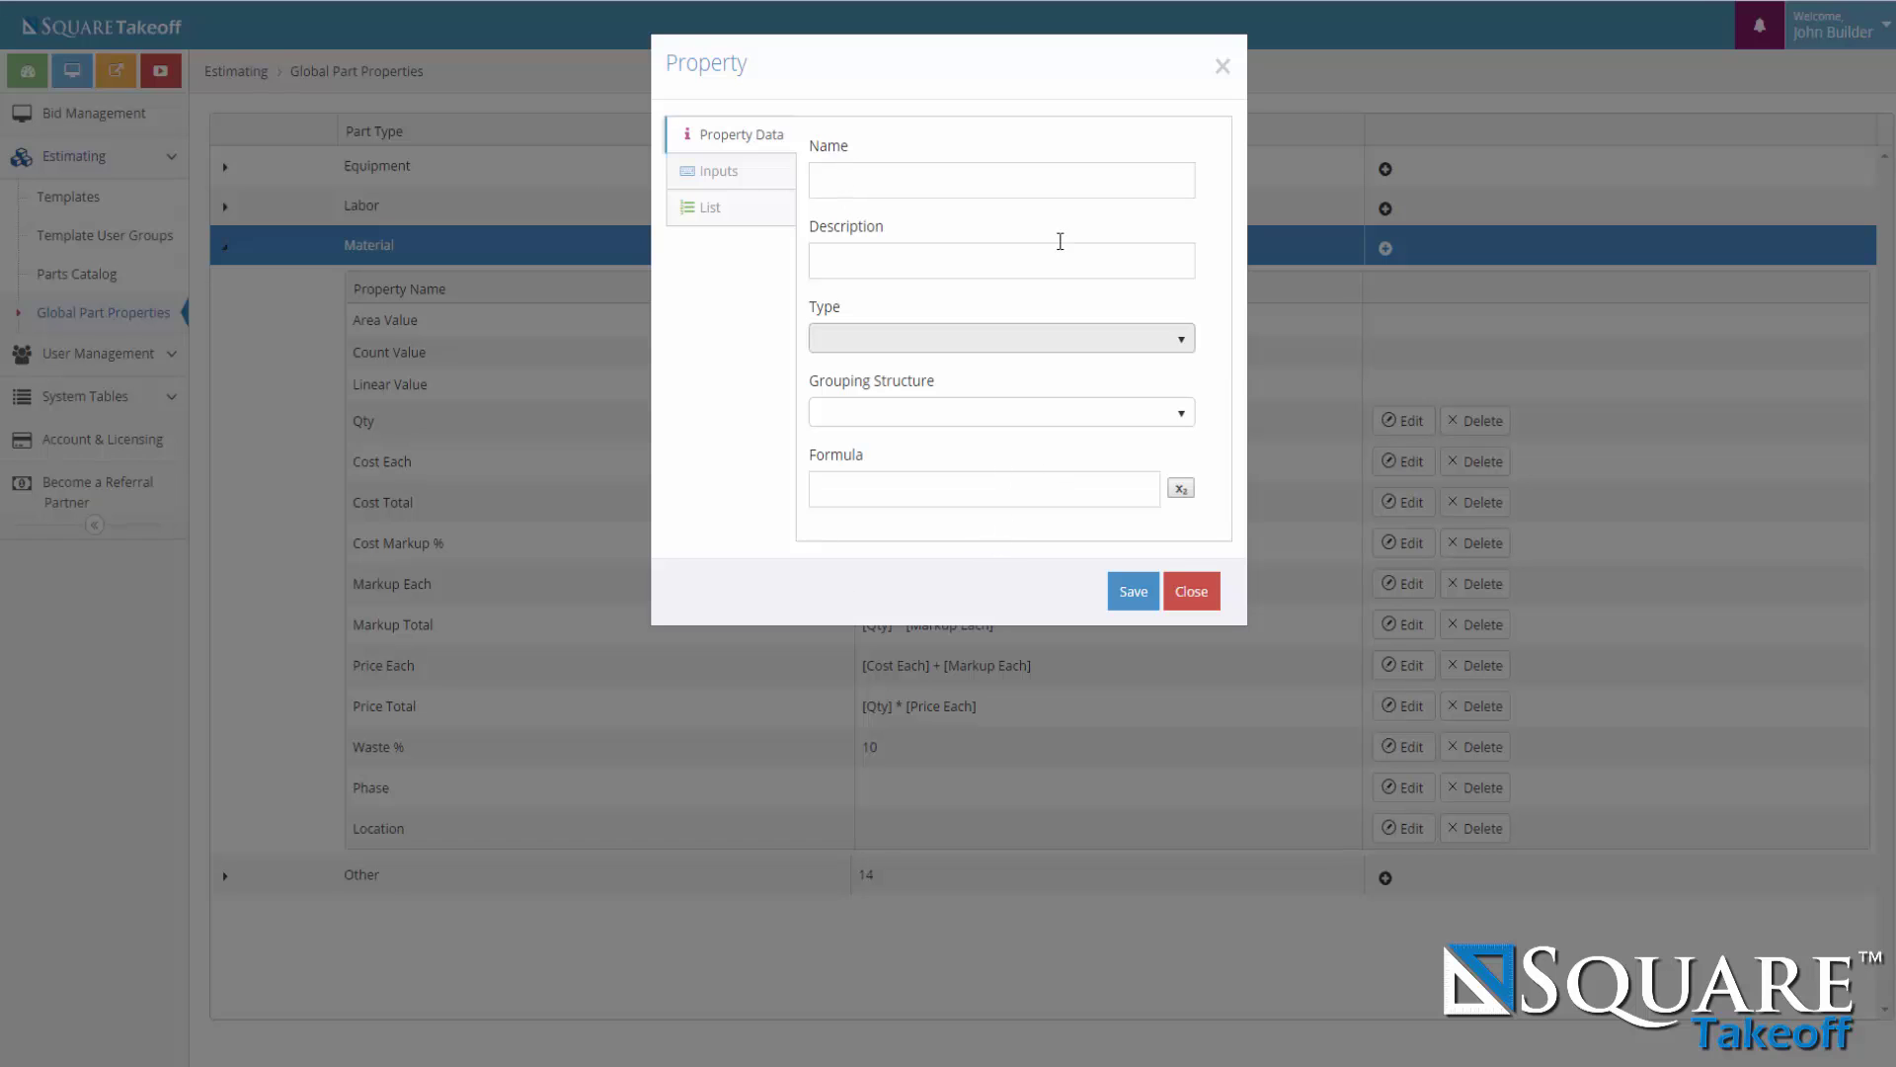
left_click(1186, 336)
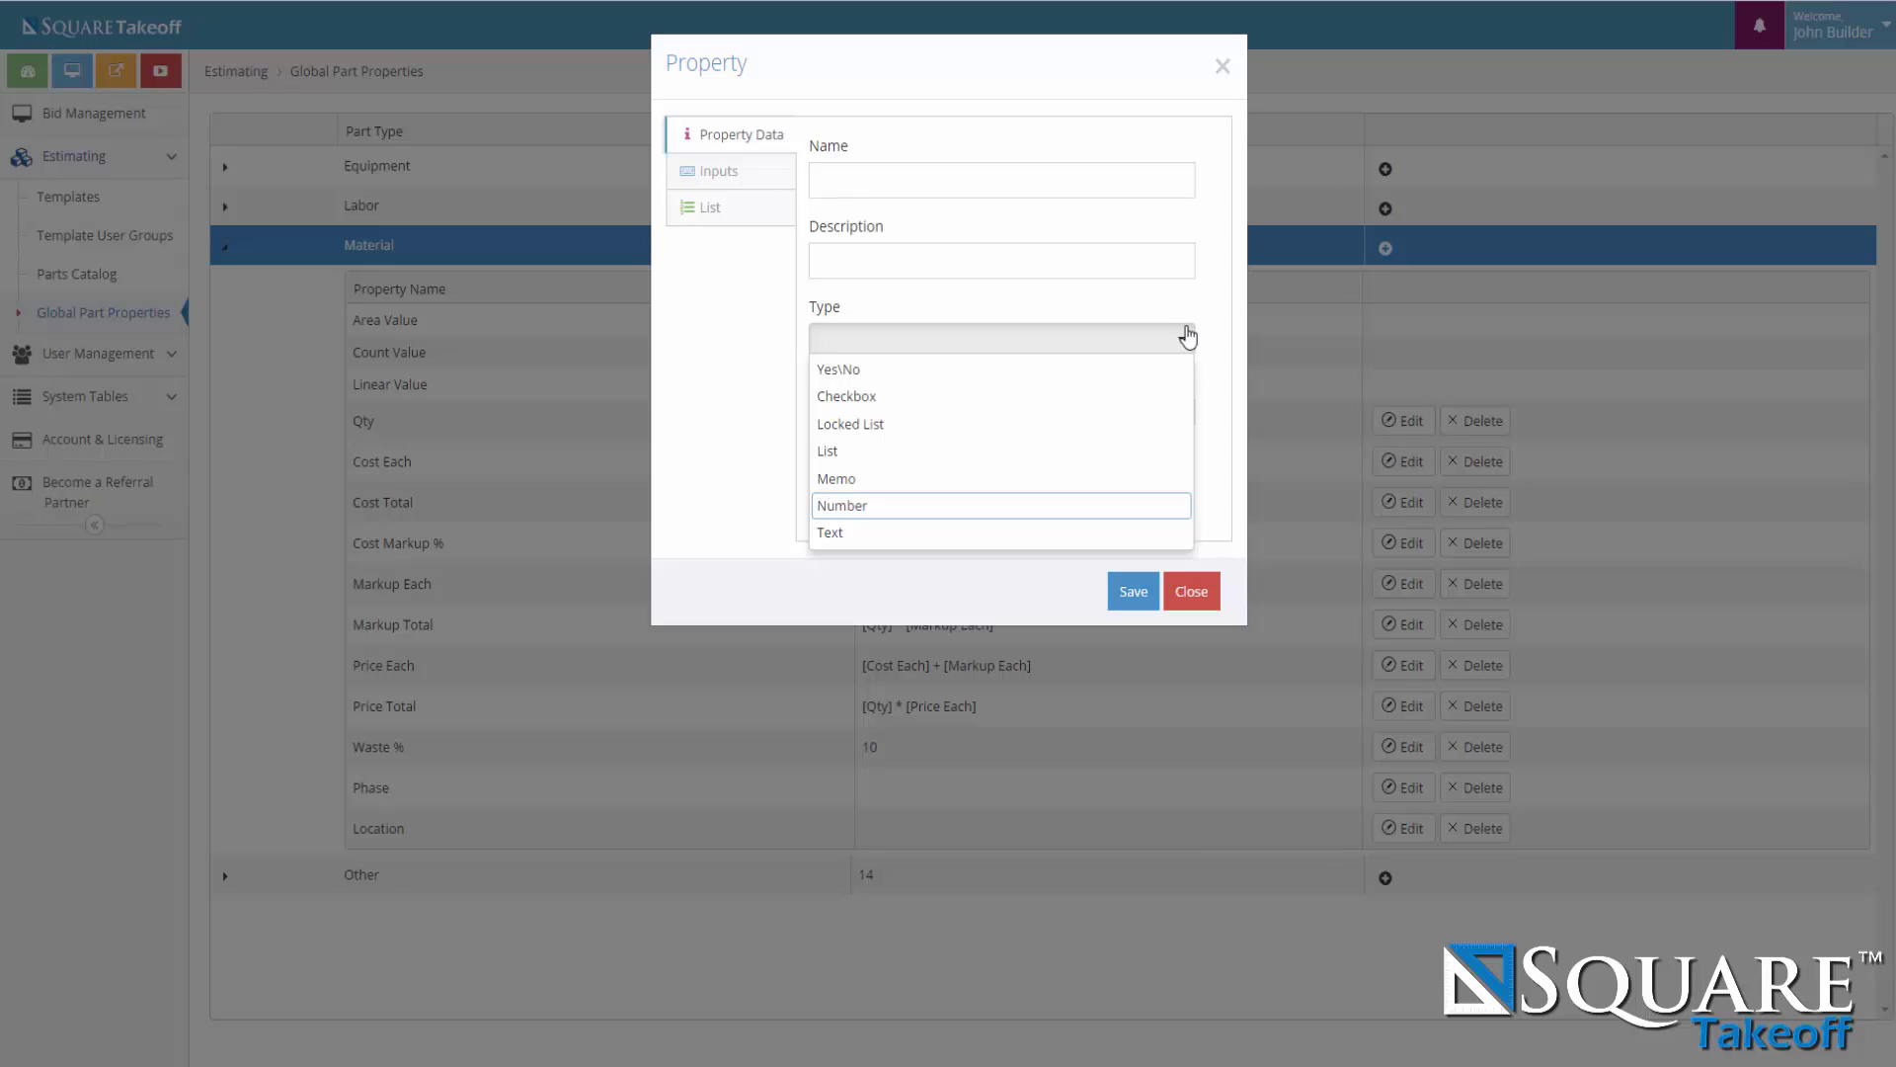
left_click(1188, 337)
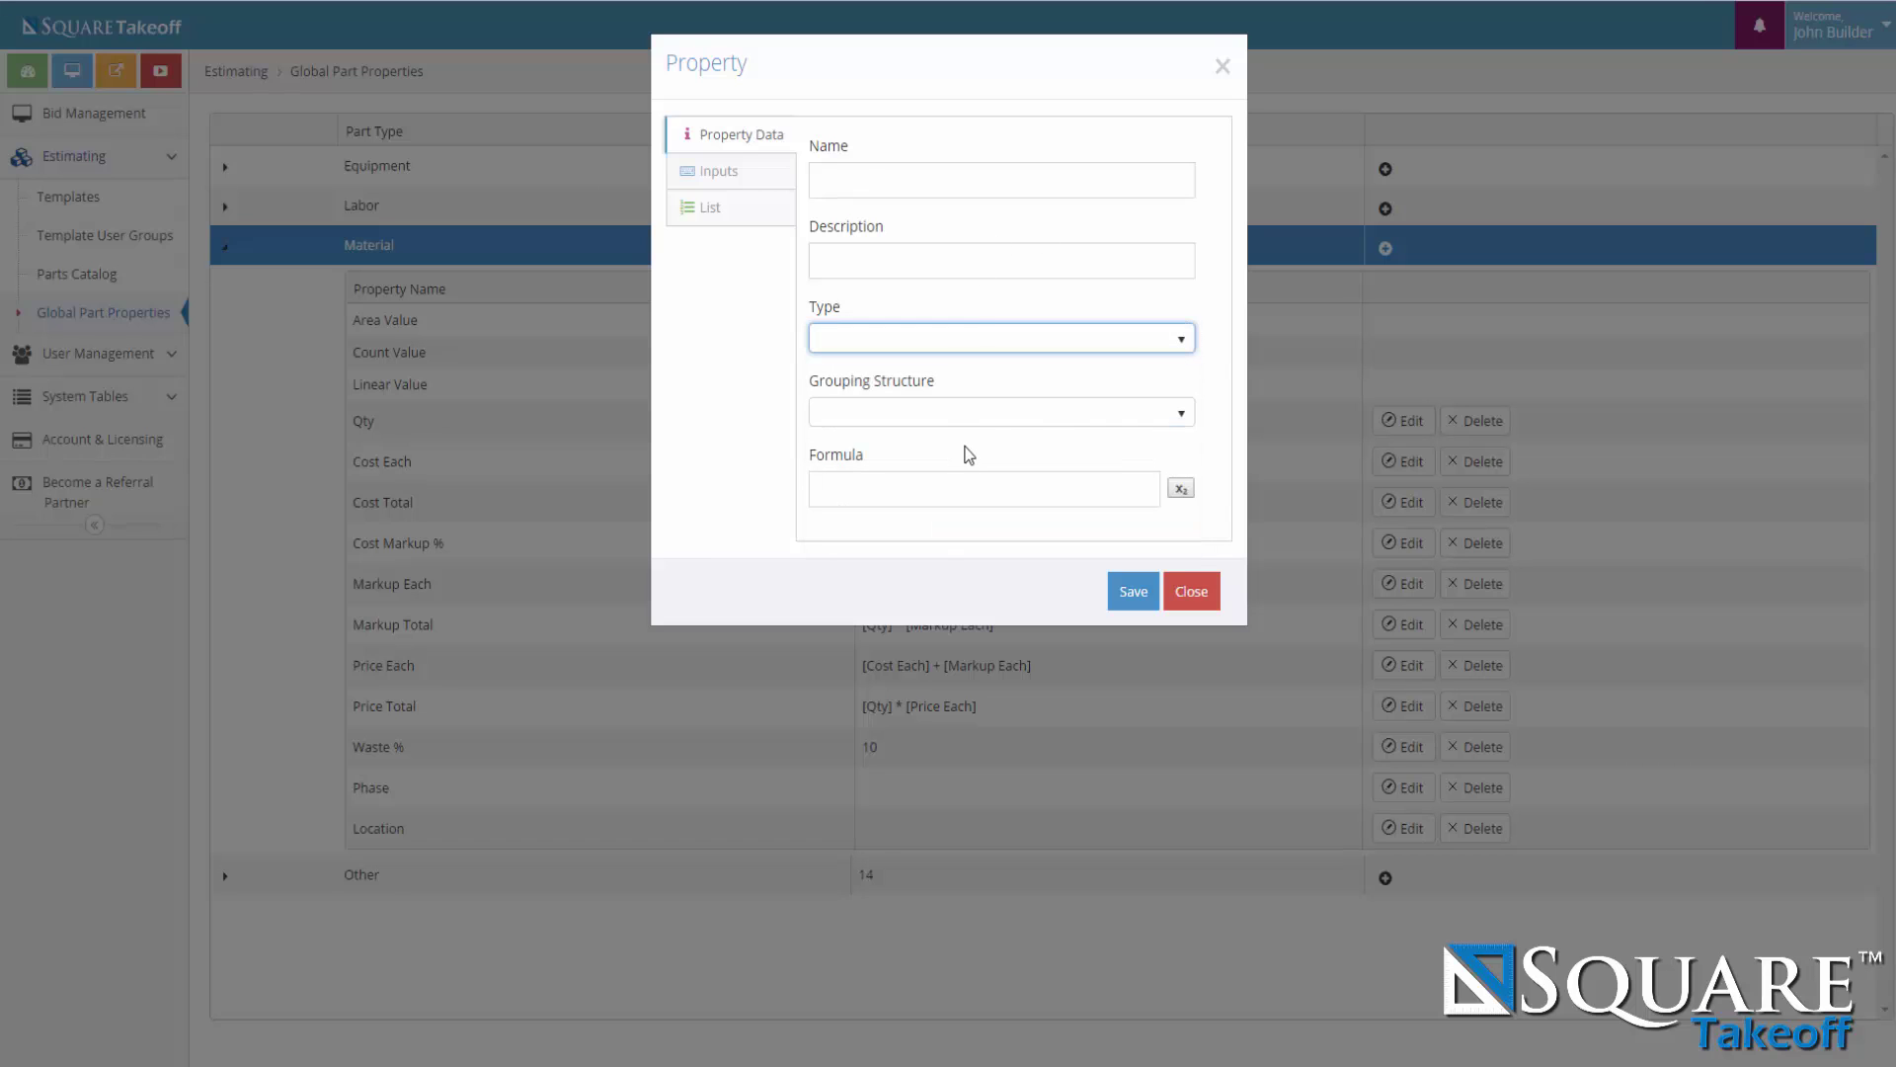
left_click(1188, 415)
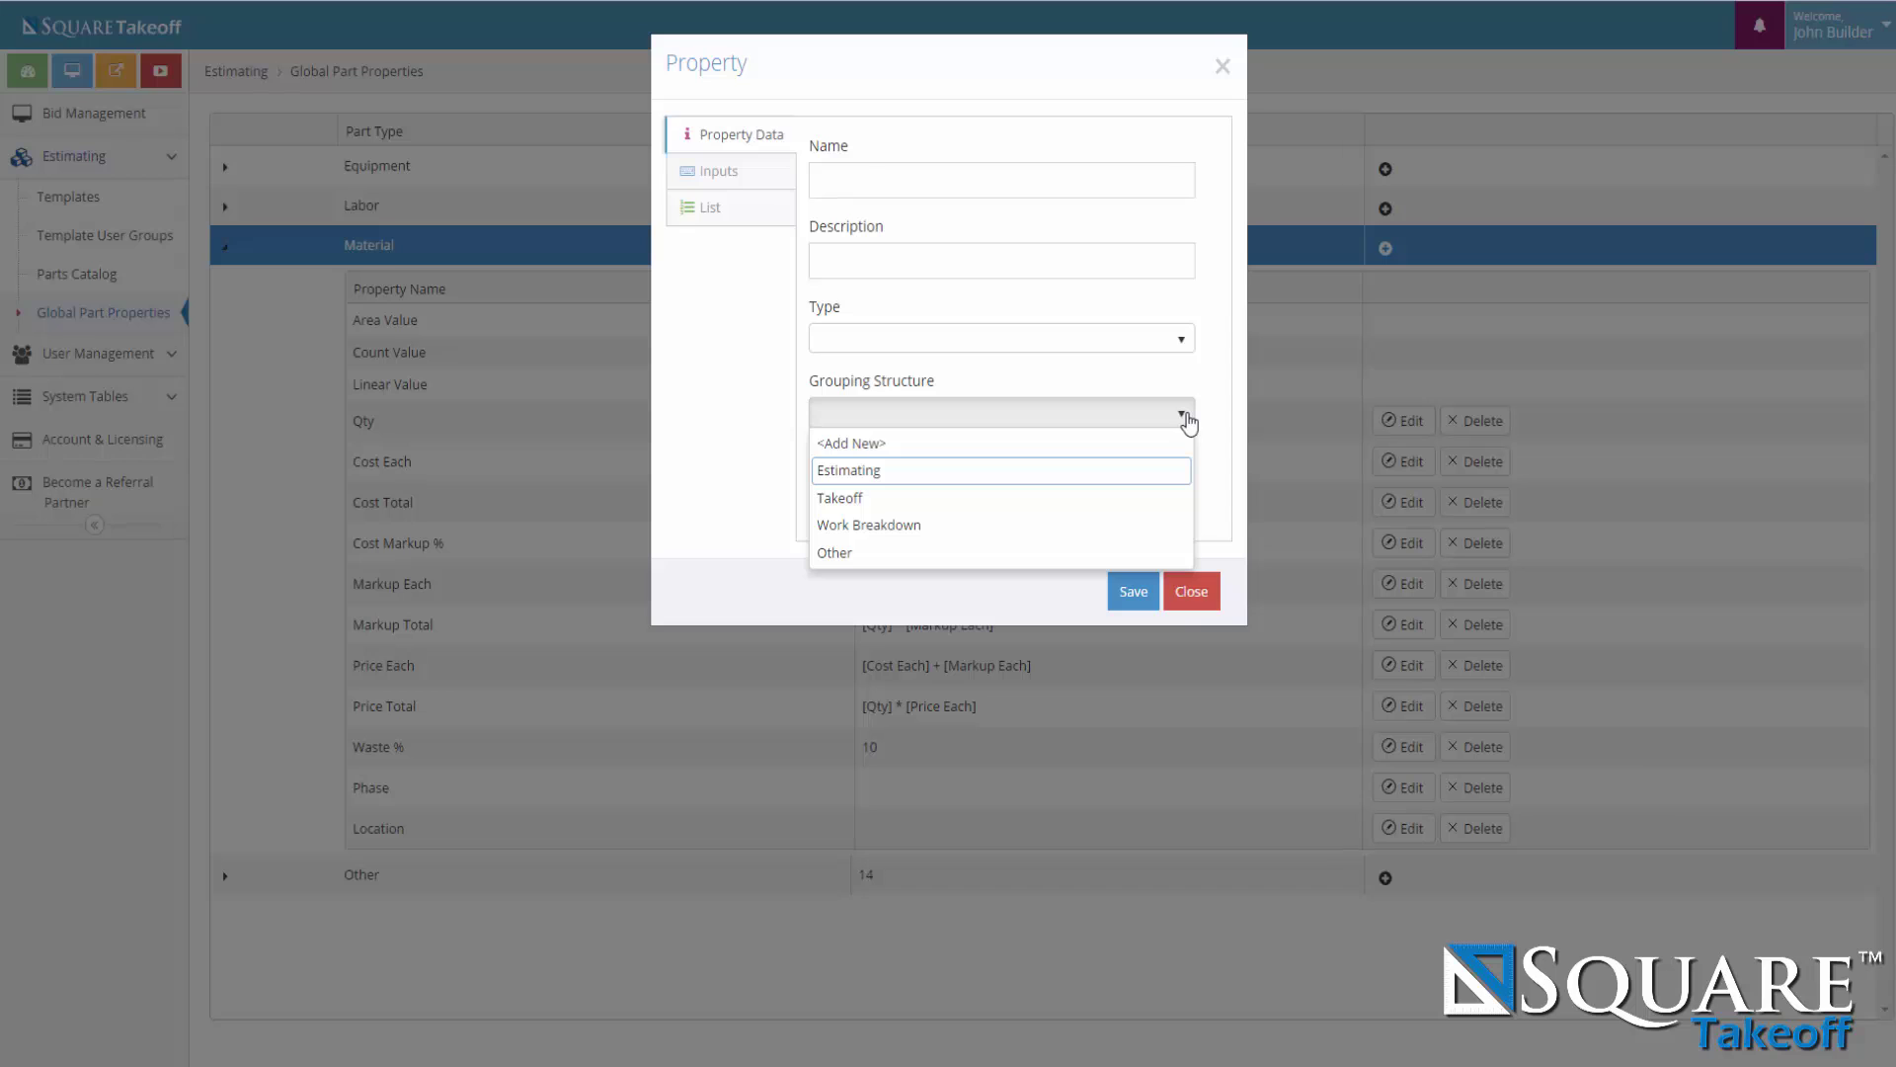
left_click(1187, 415)
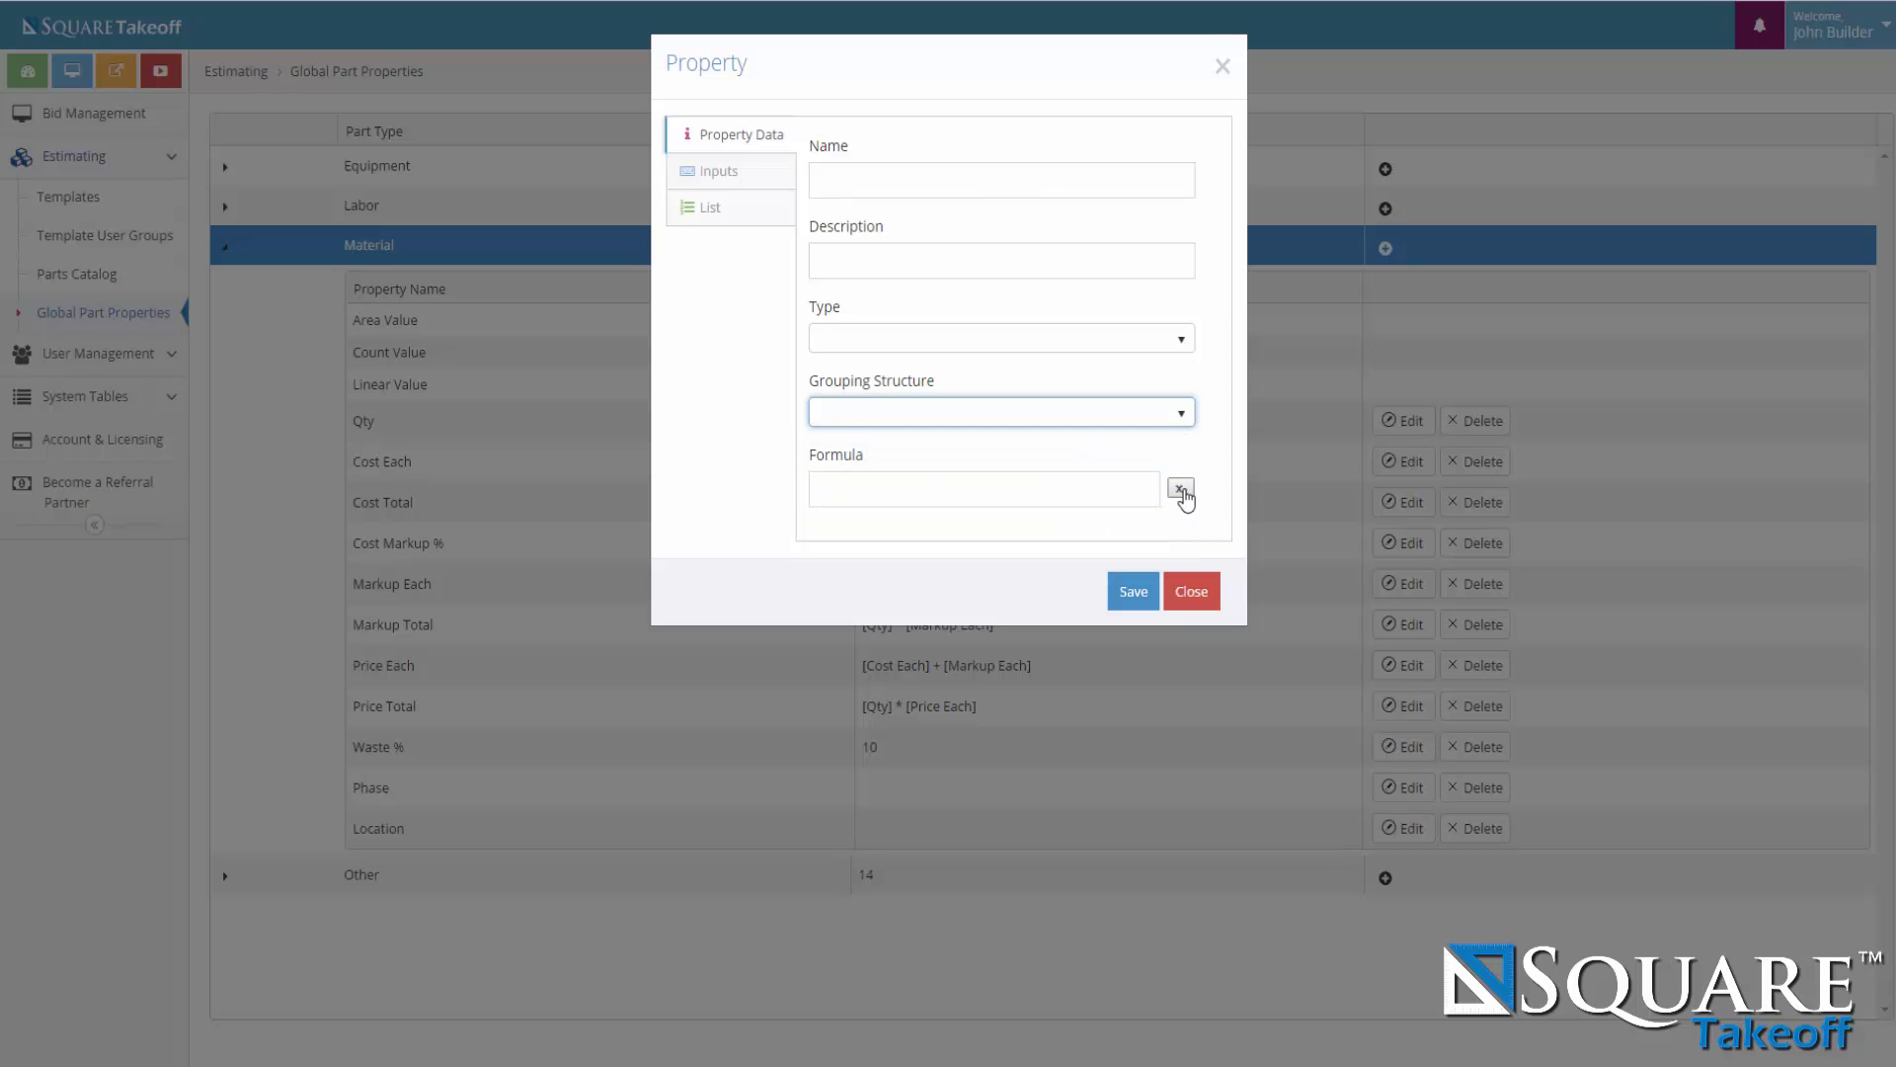
left_click(1181, 490)
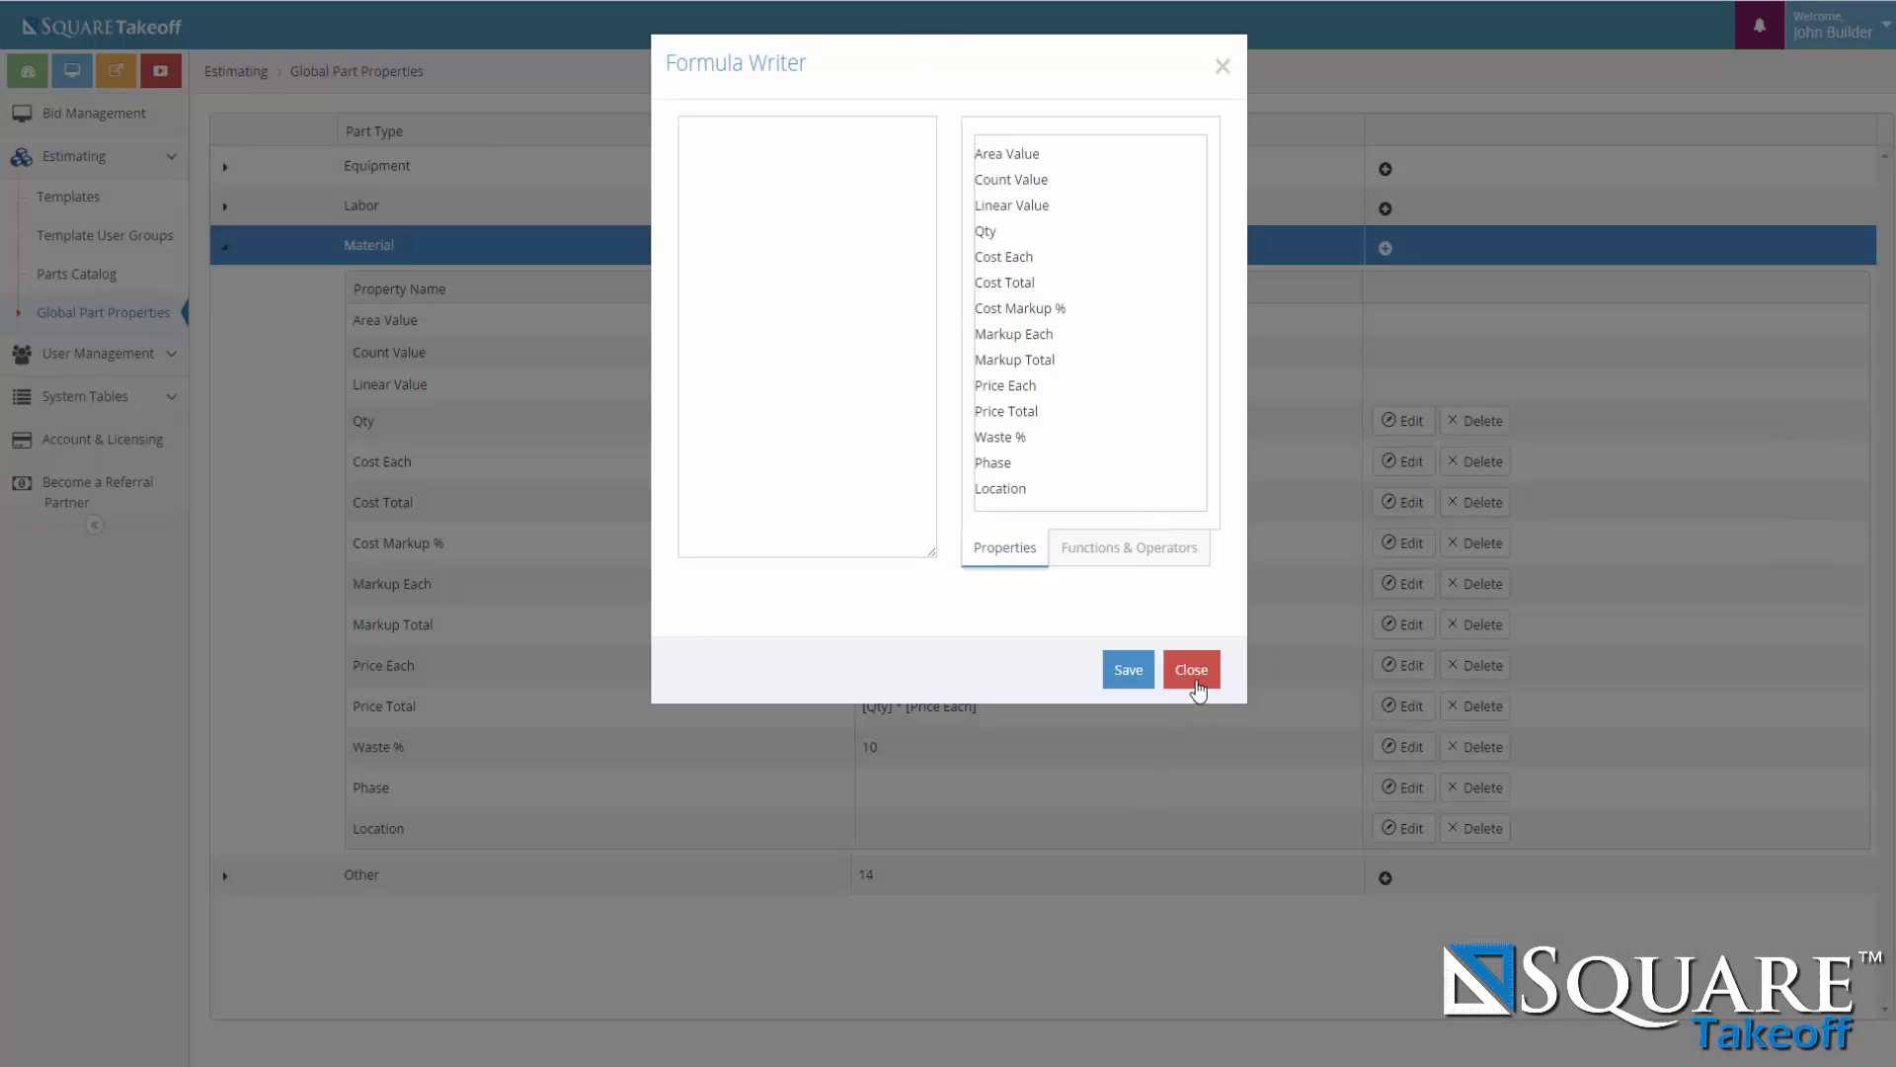
left_click(1200, 681)
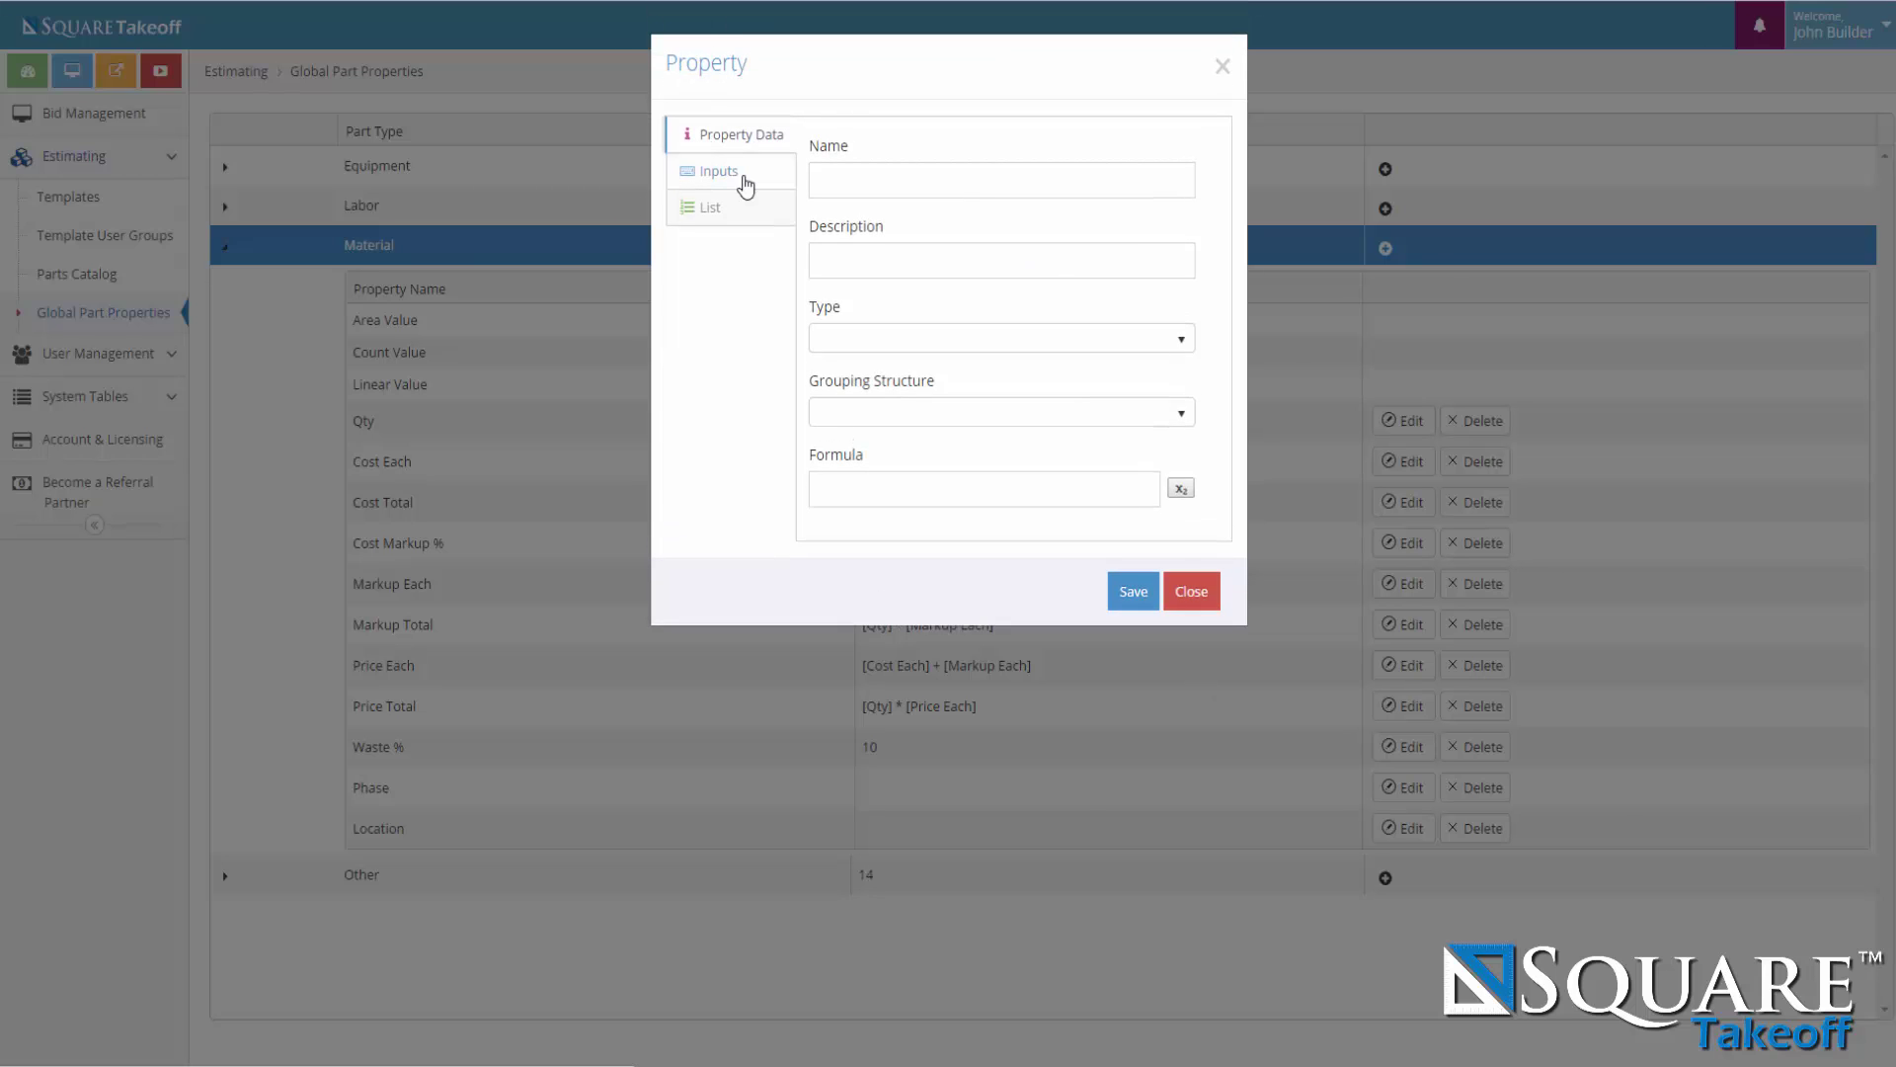
Turn on Allow Input? for the new property.
left_click(746, 186)
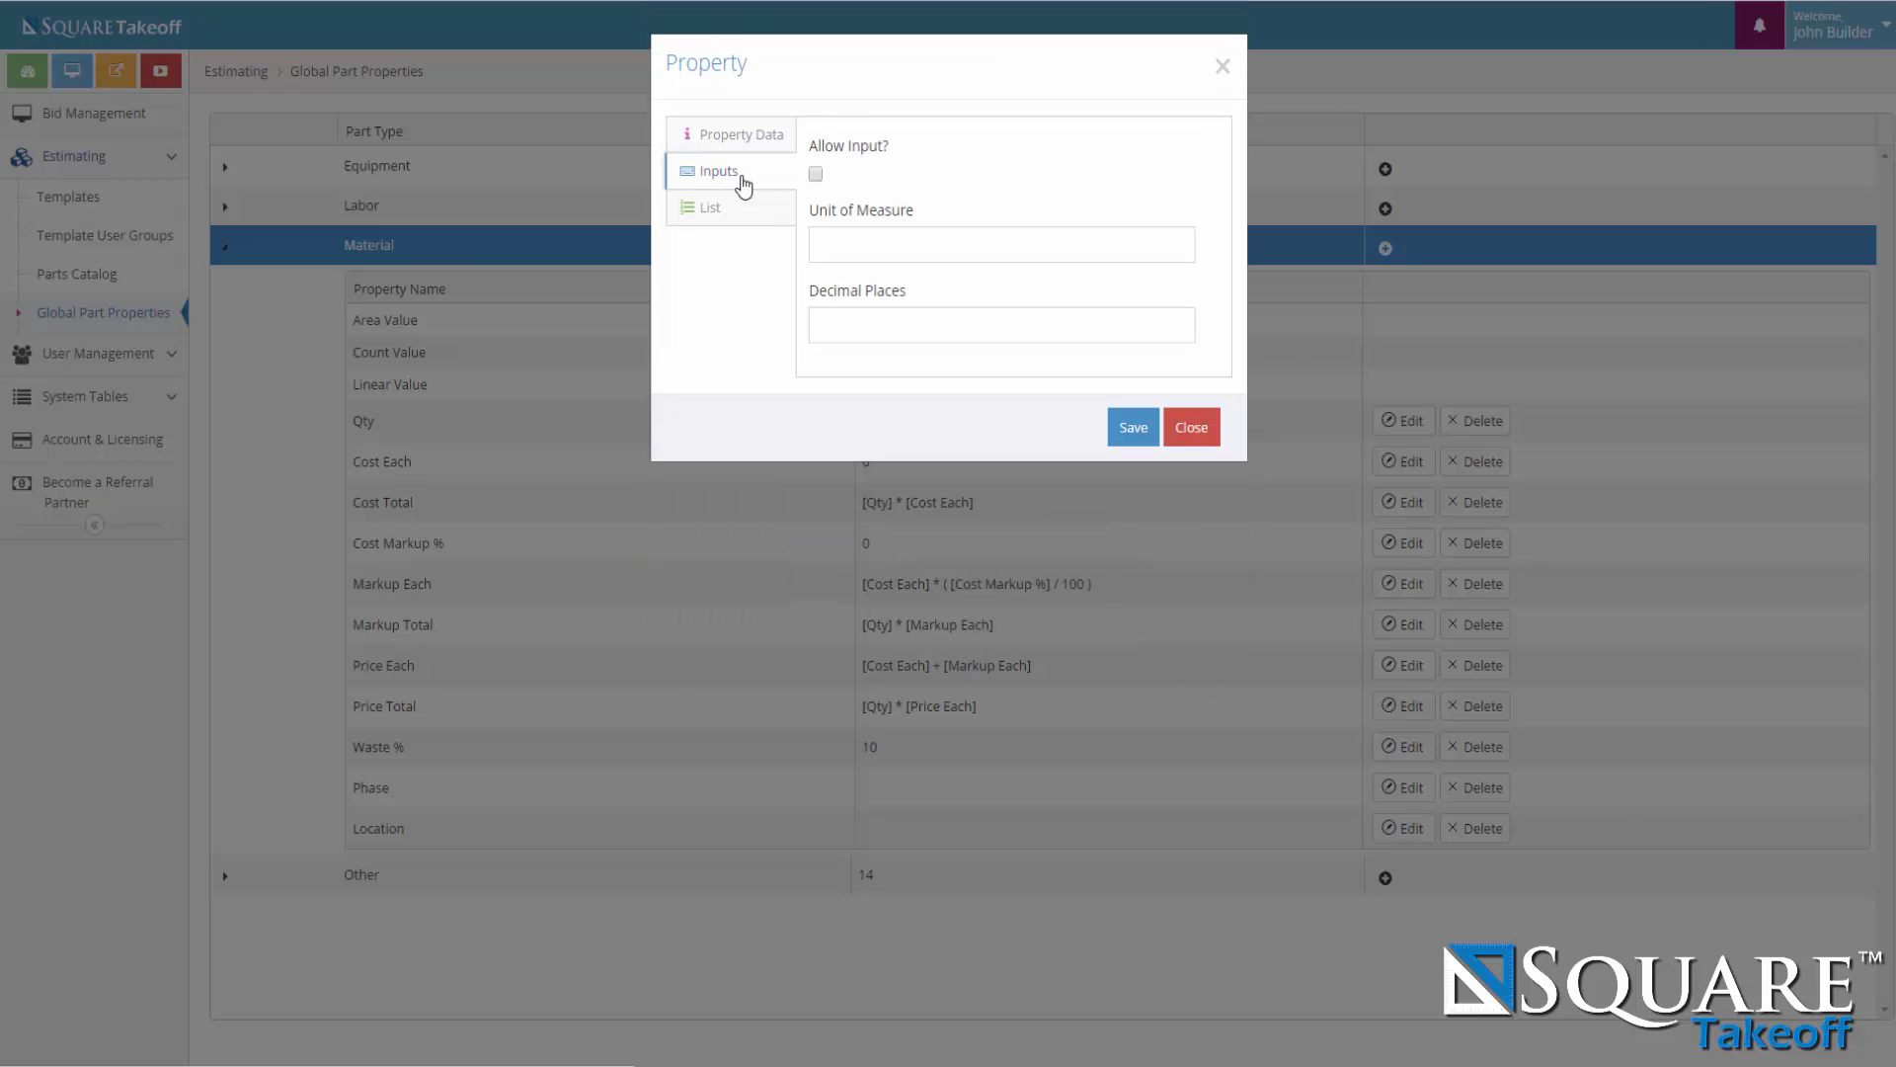
left_click(815, 176)
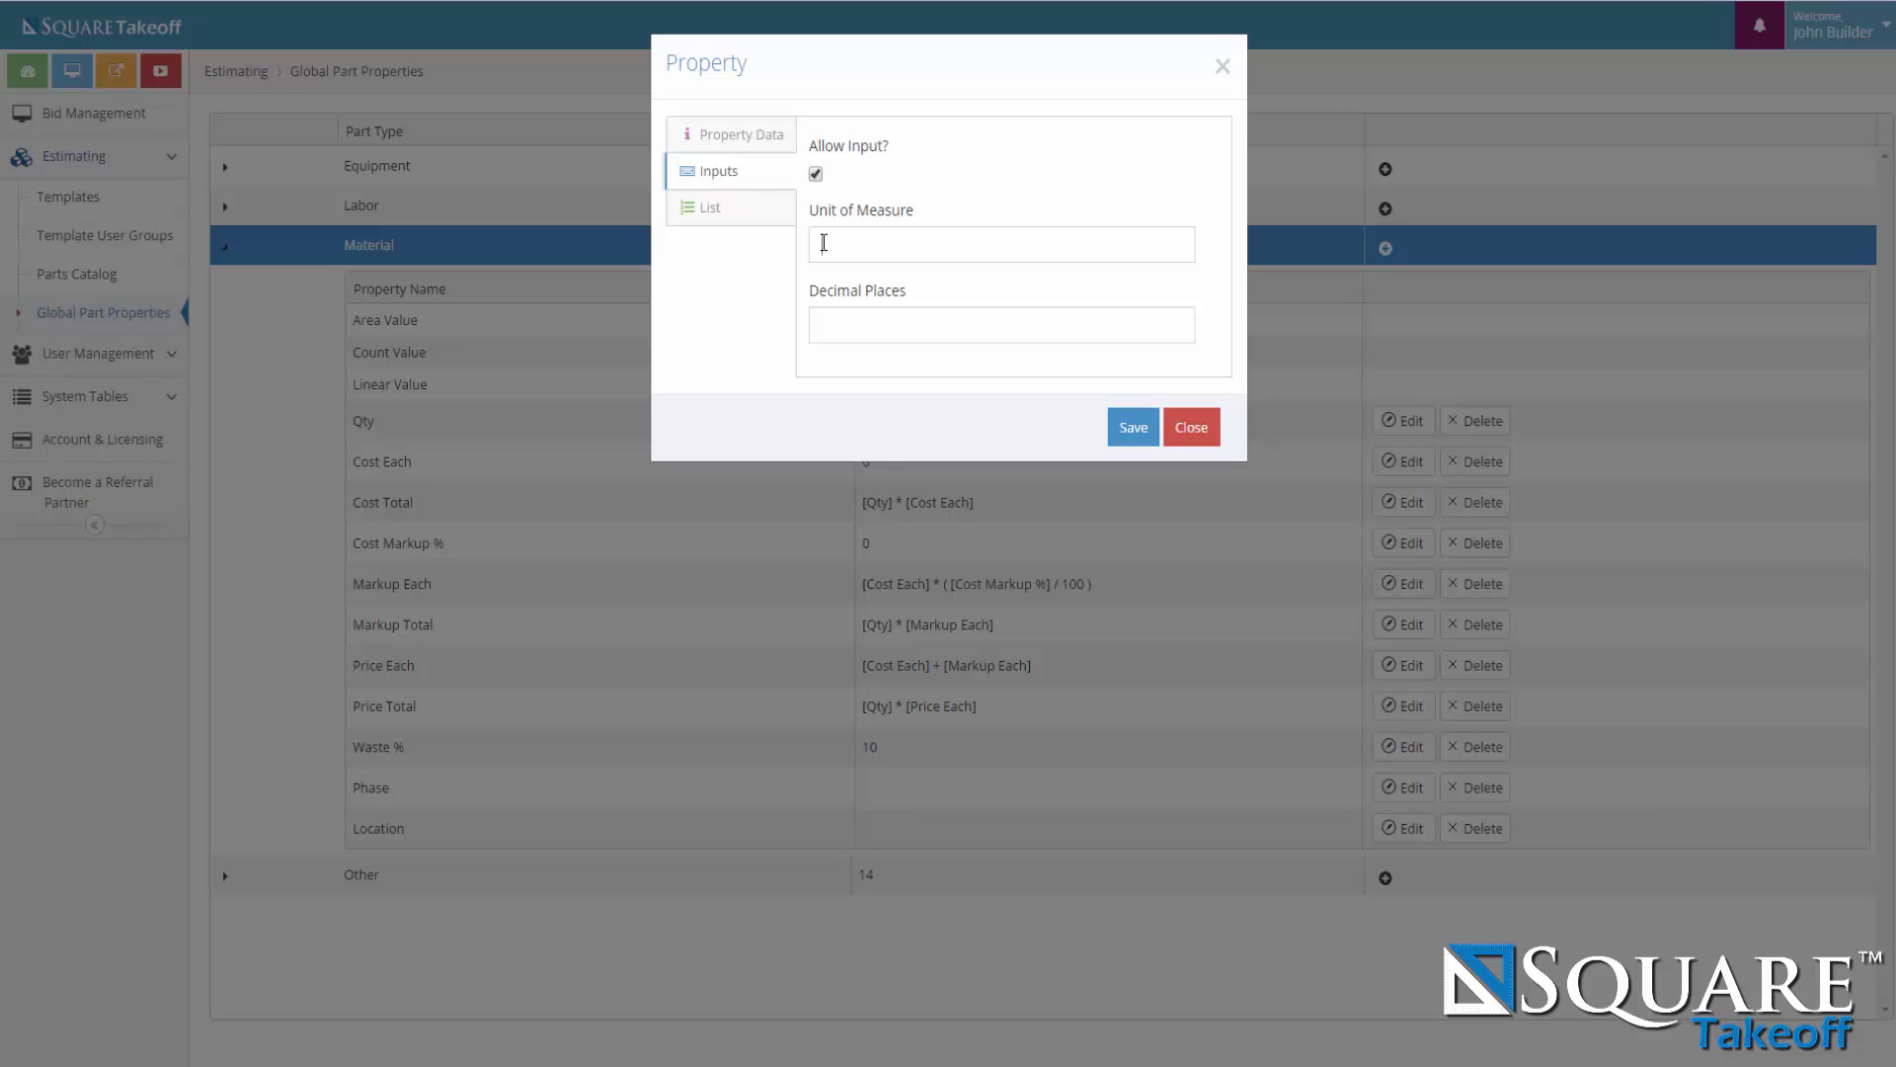
left_click(826, 243)
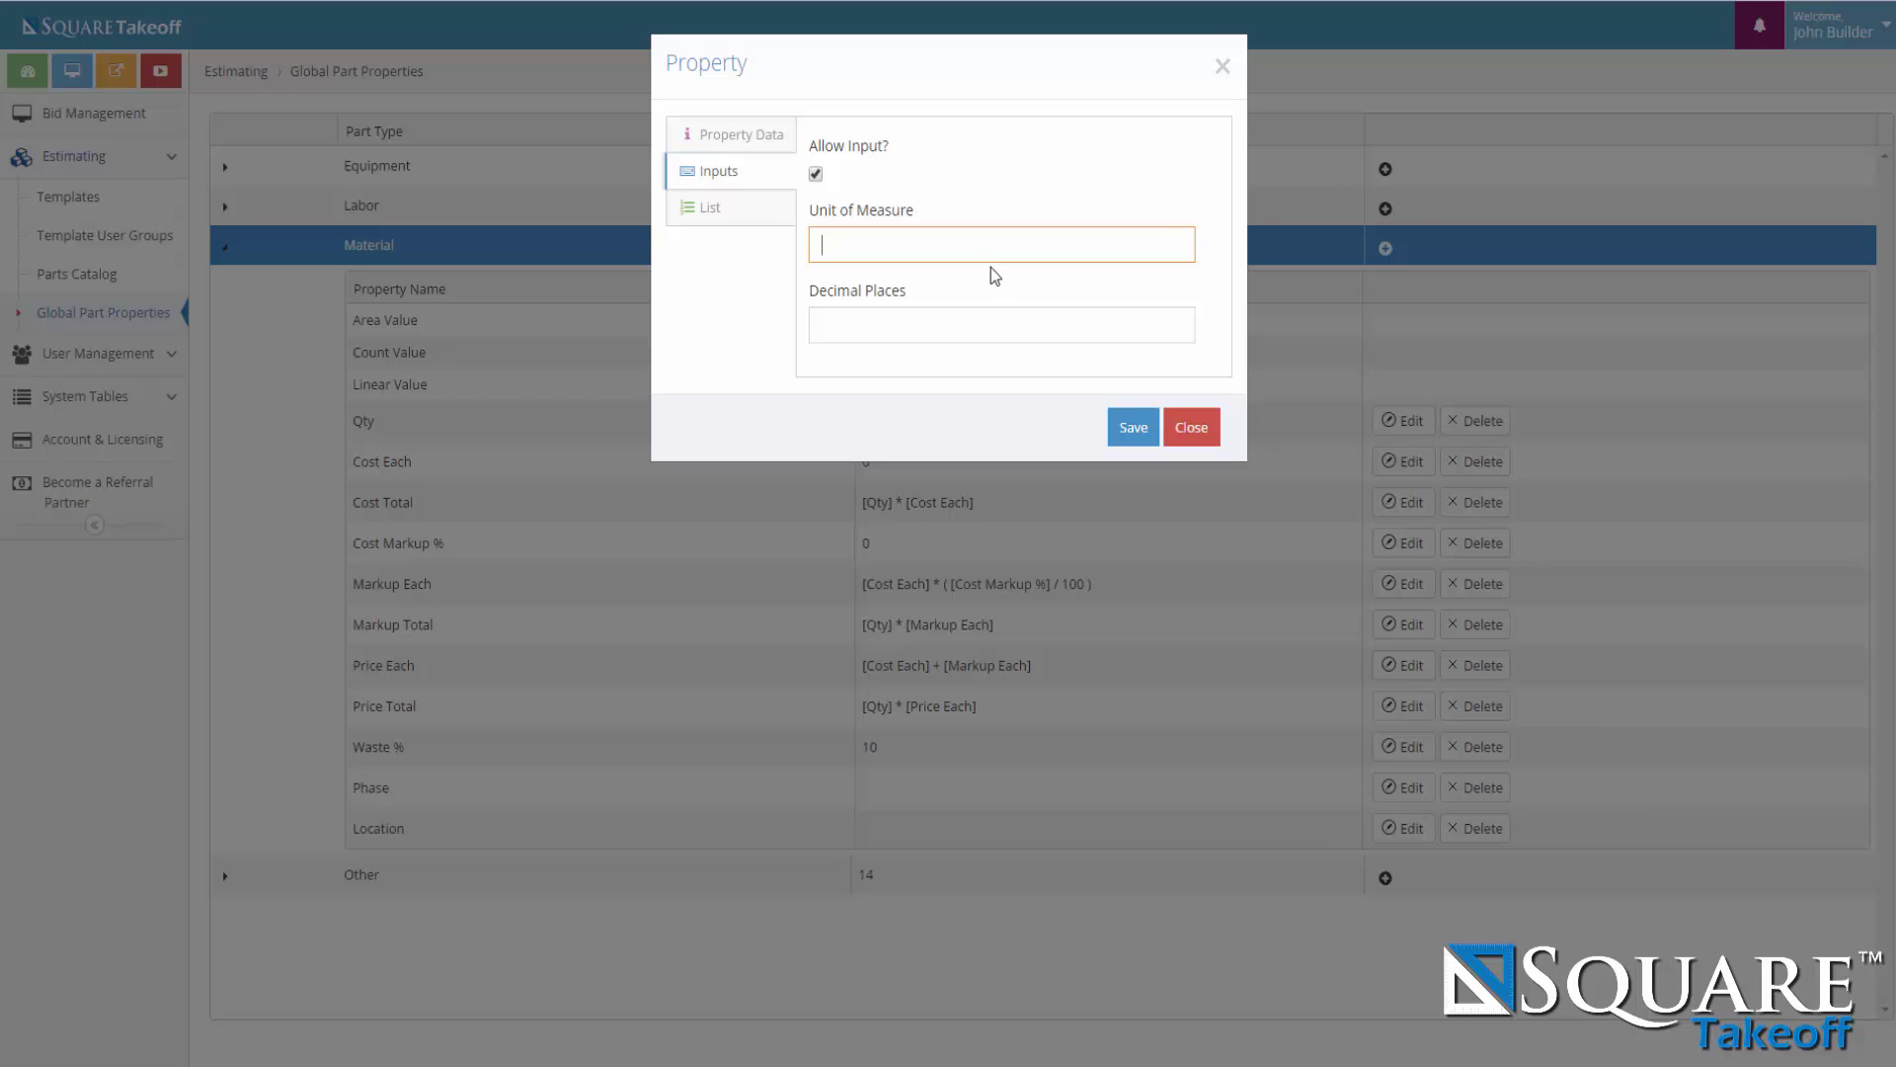
left_click(933, 331)
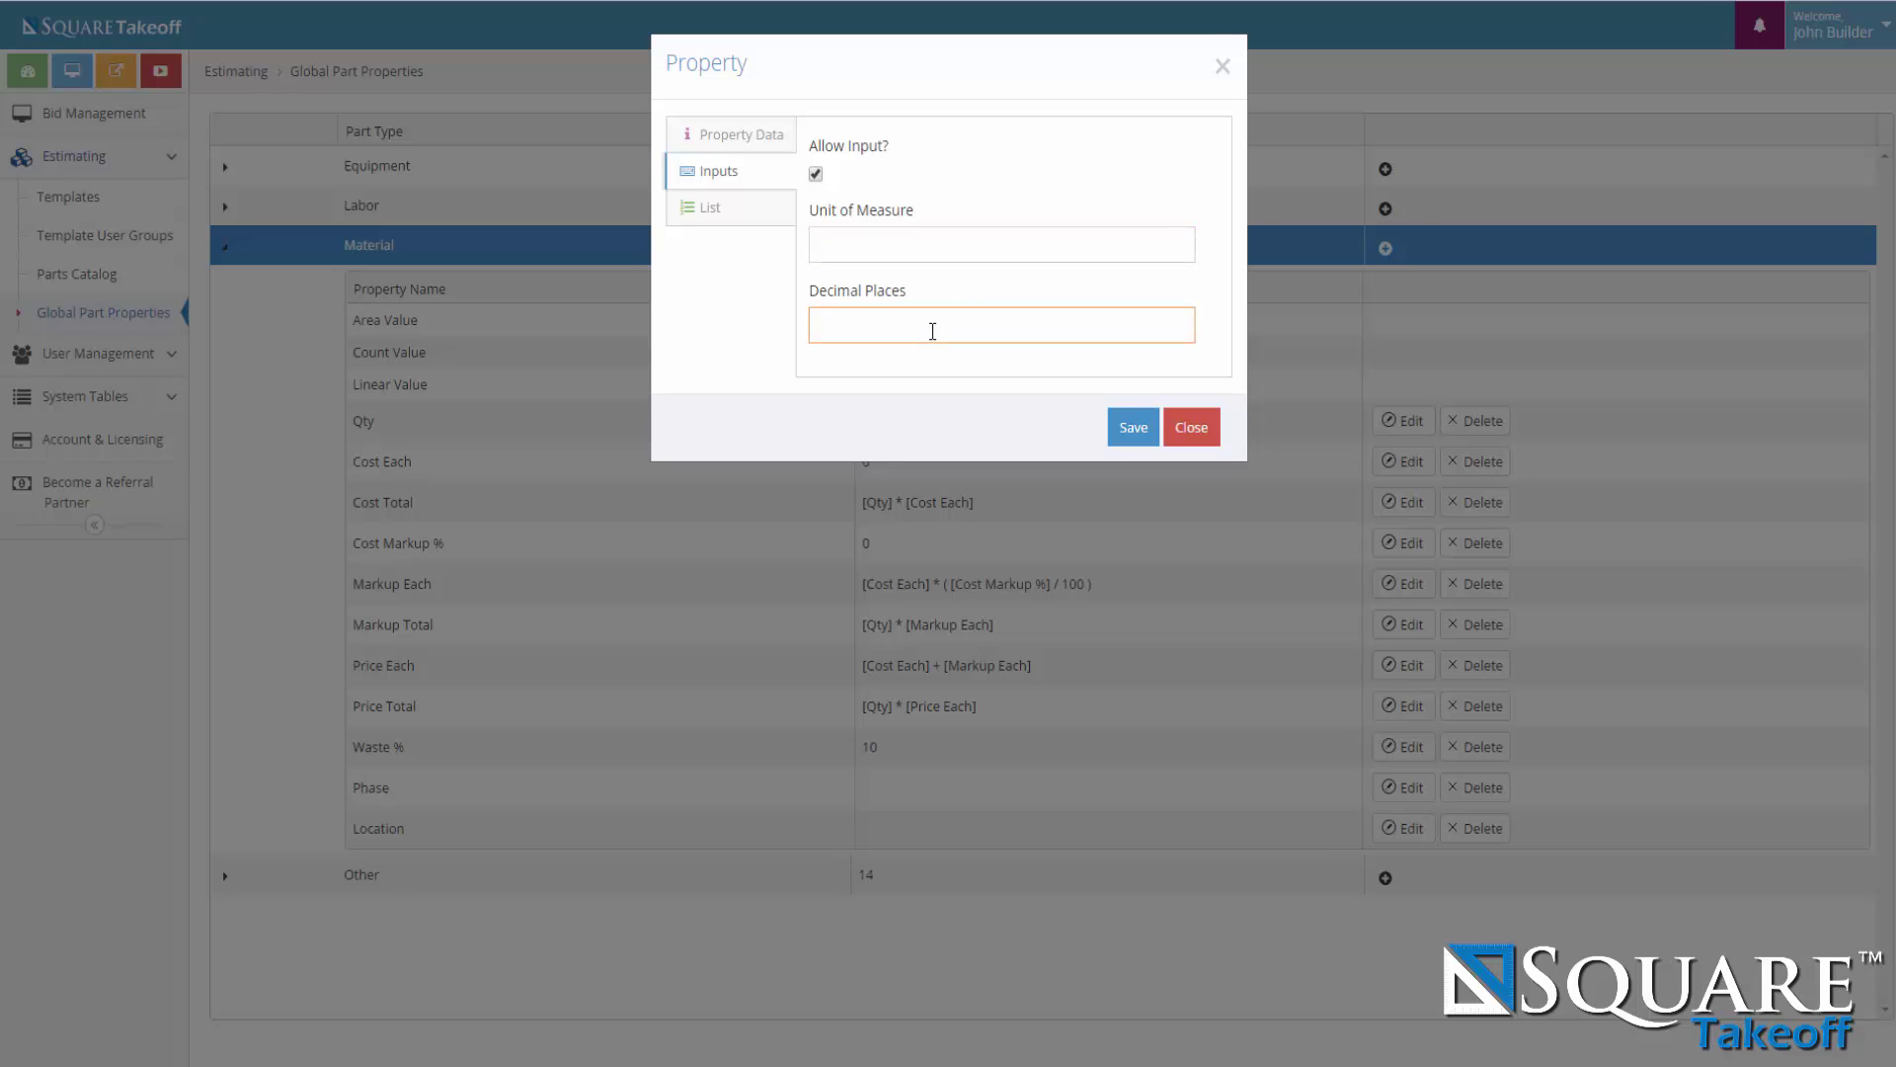
left_click(816, 175)
left_click(816, 175)
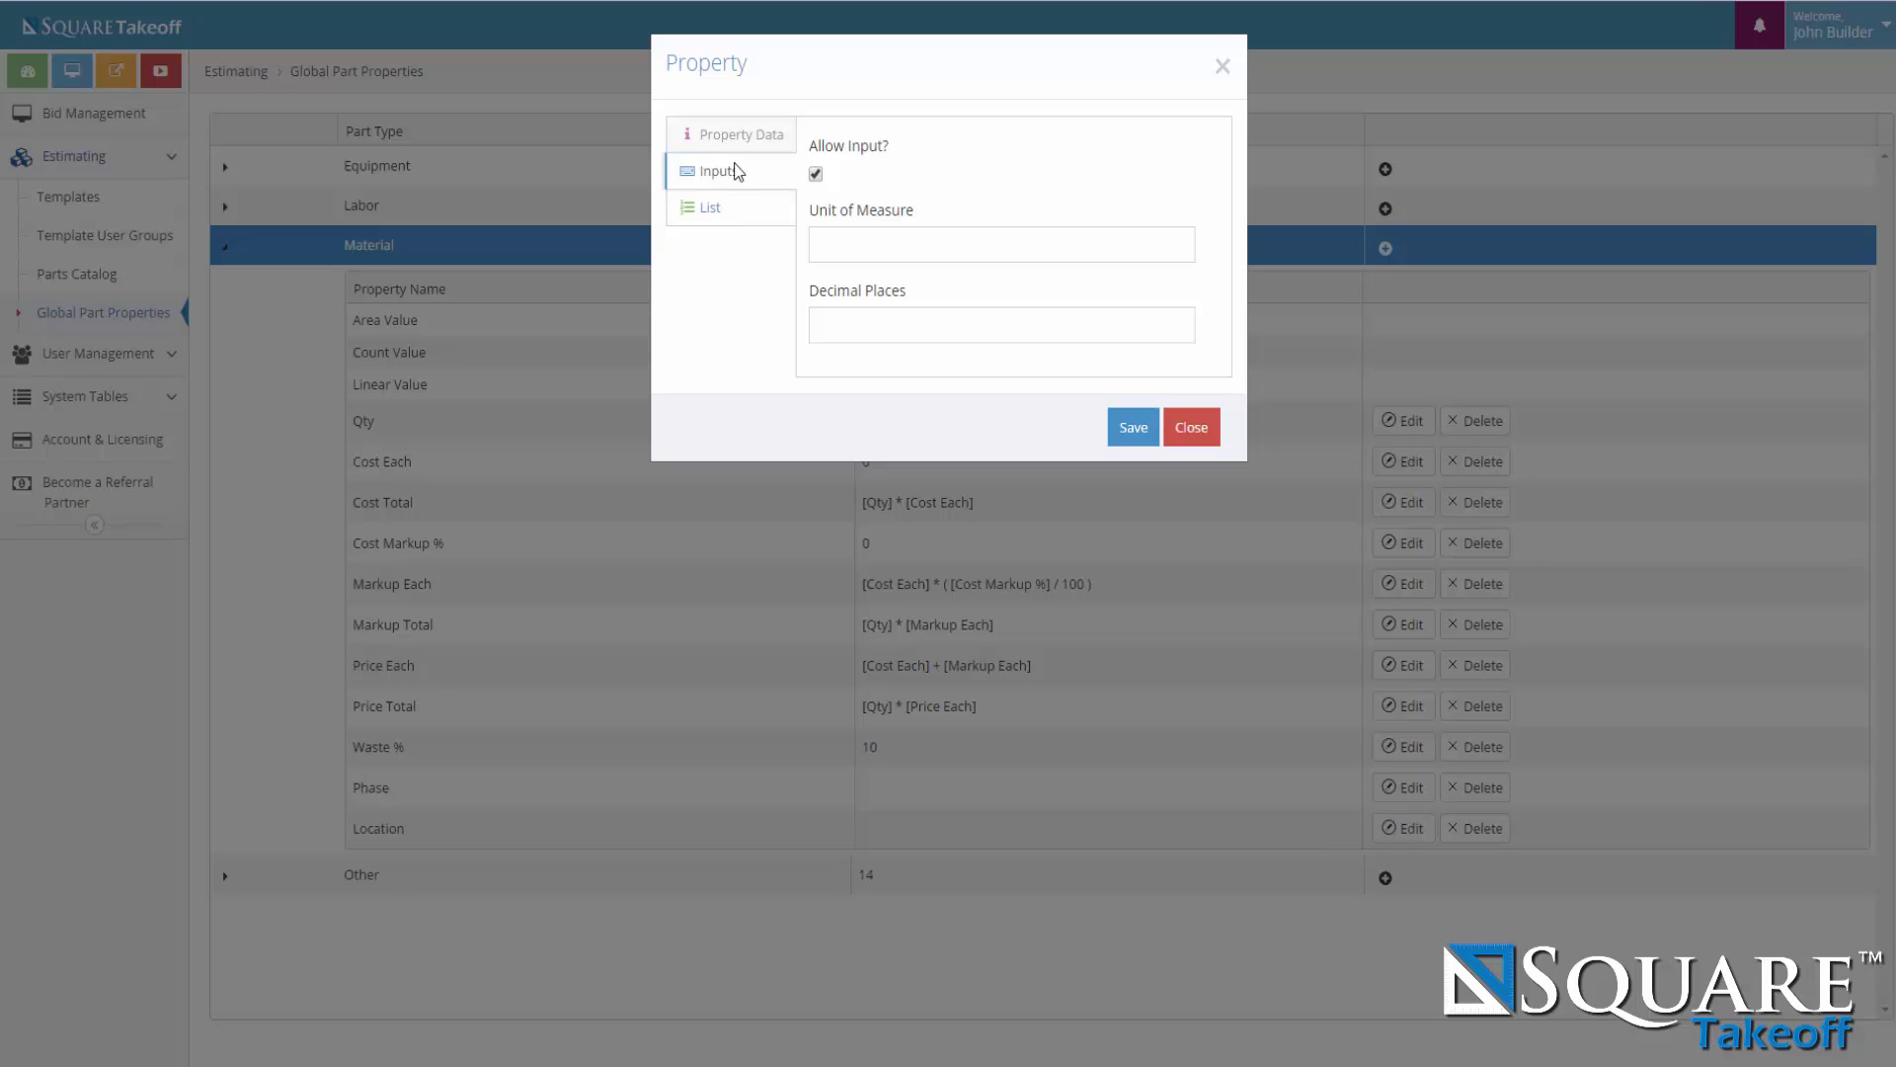
left_click(736, 146)
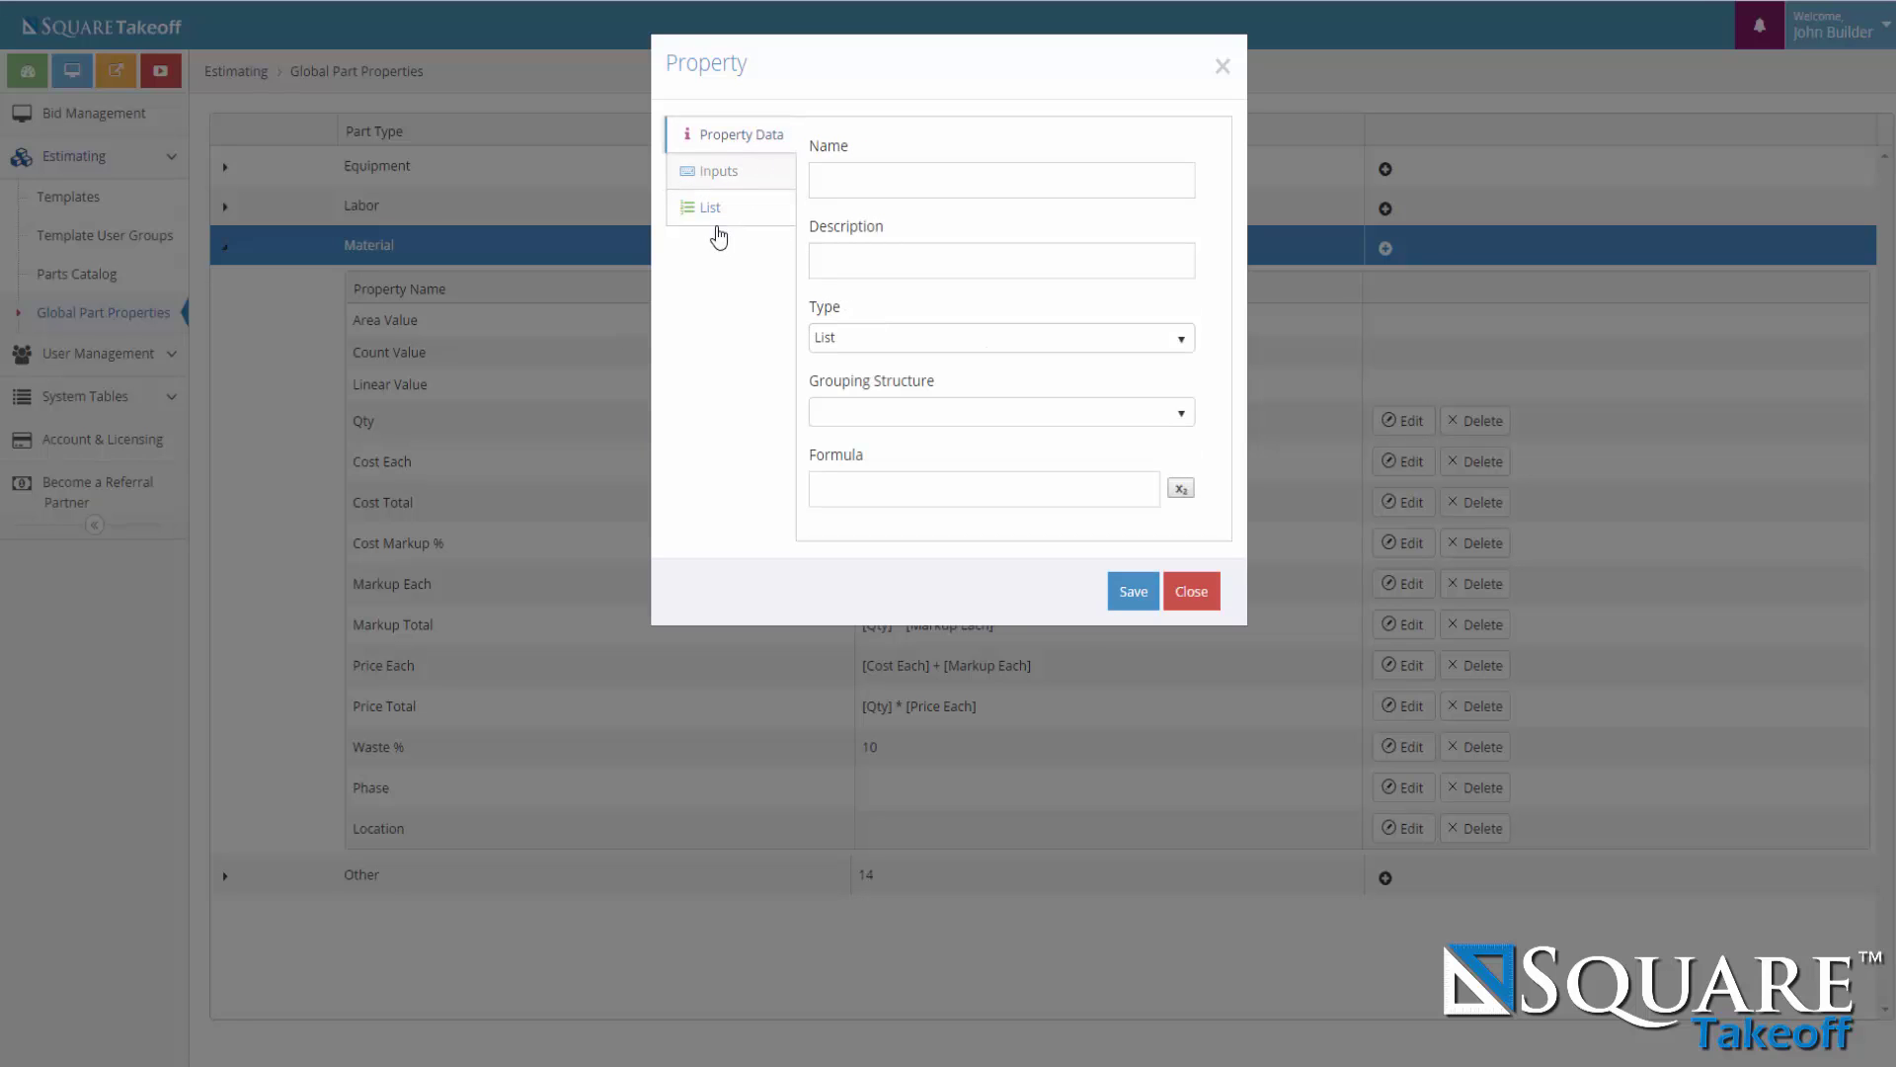
Add the list entries item1 and item2 on separate lines.
left_click(710, 209)
left_click(855, 192)
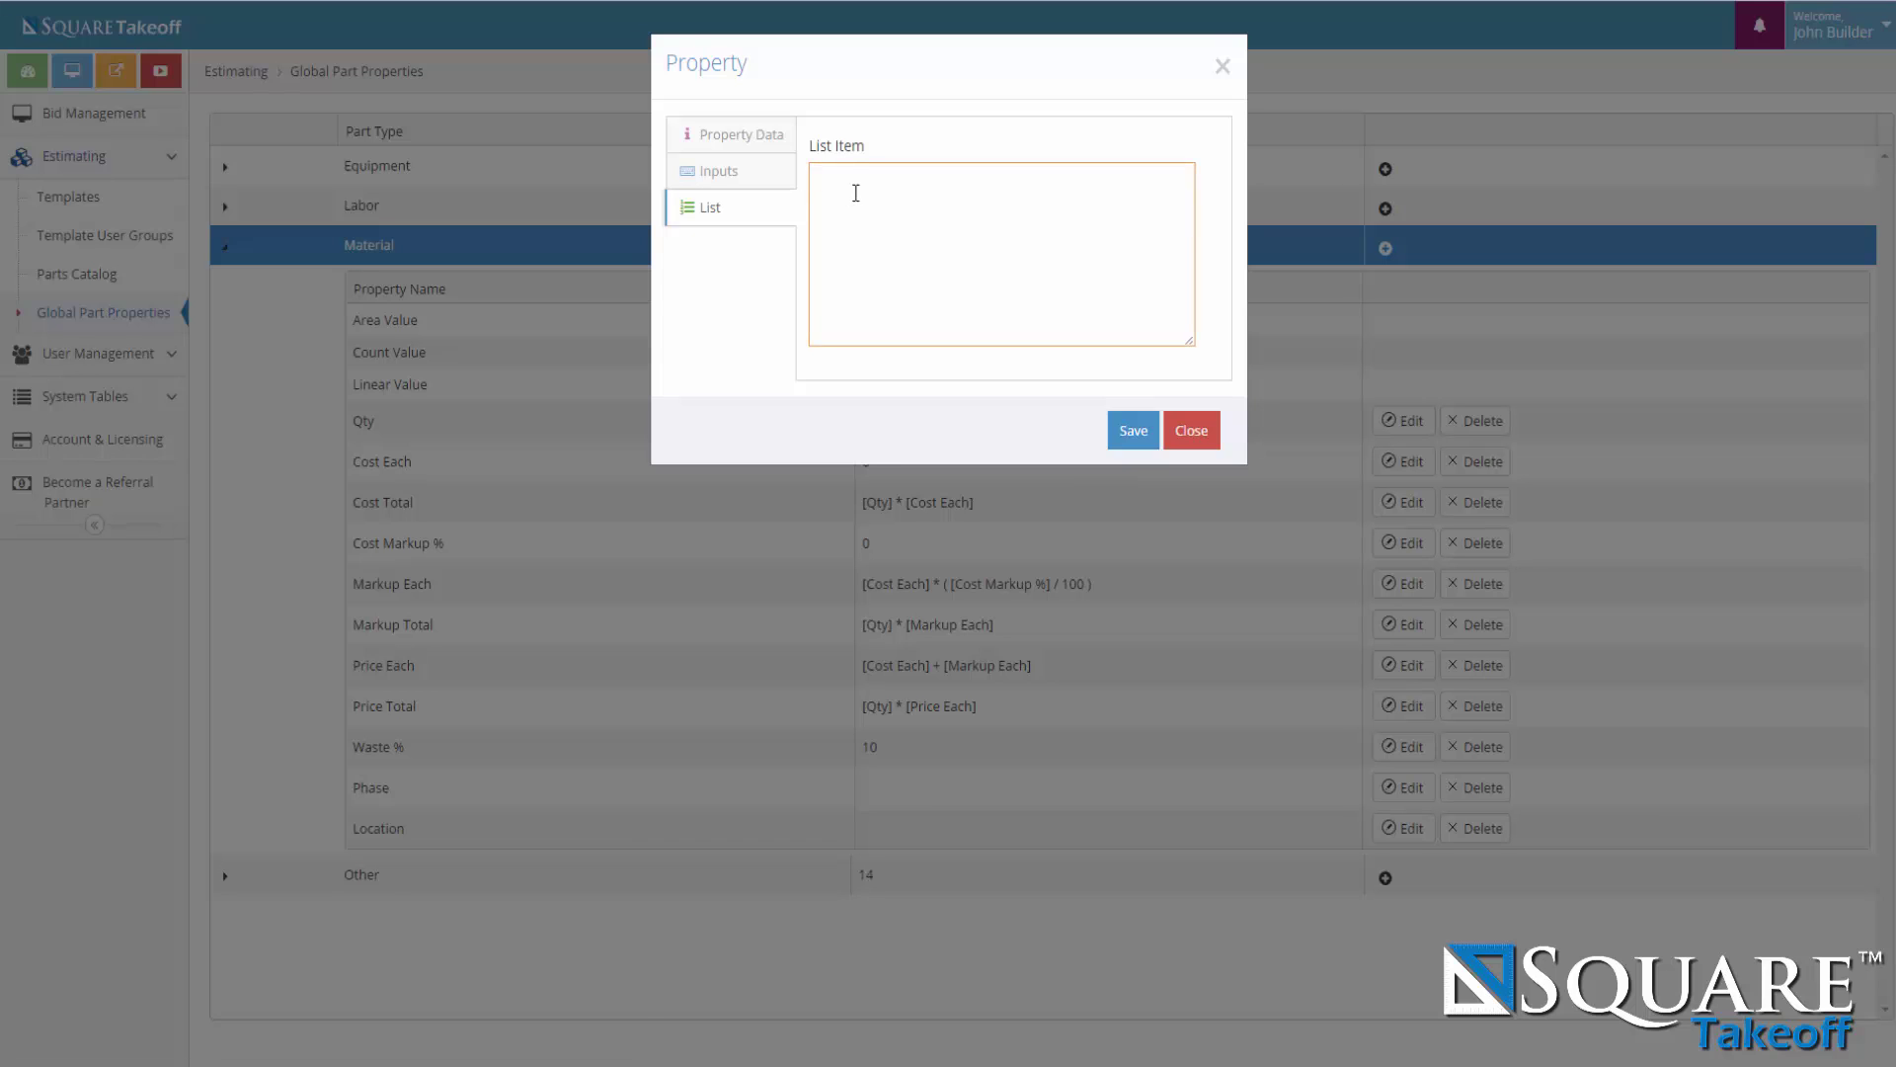
type("item1")
key("Return")
type("item2")
Discard the property and browse to Division 6 > Wall Framing Material > Mud Sill Plate Accessories.
left_click(1190, 429)
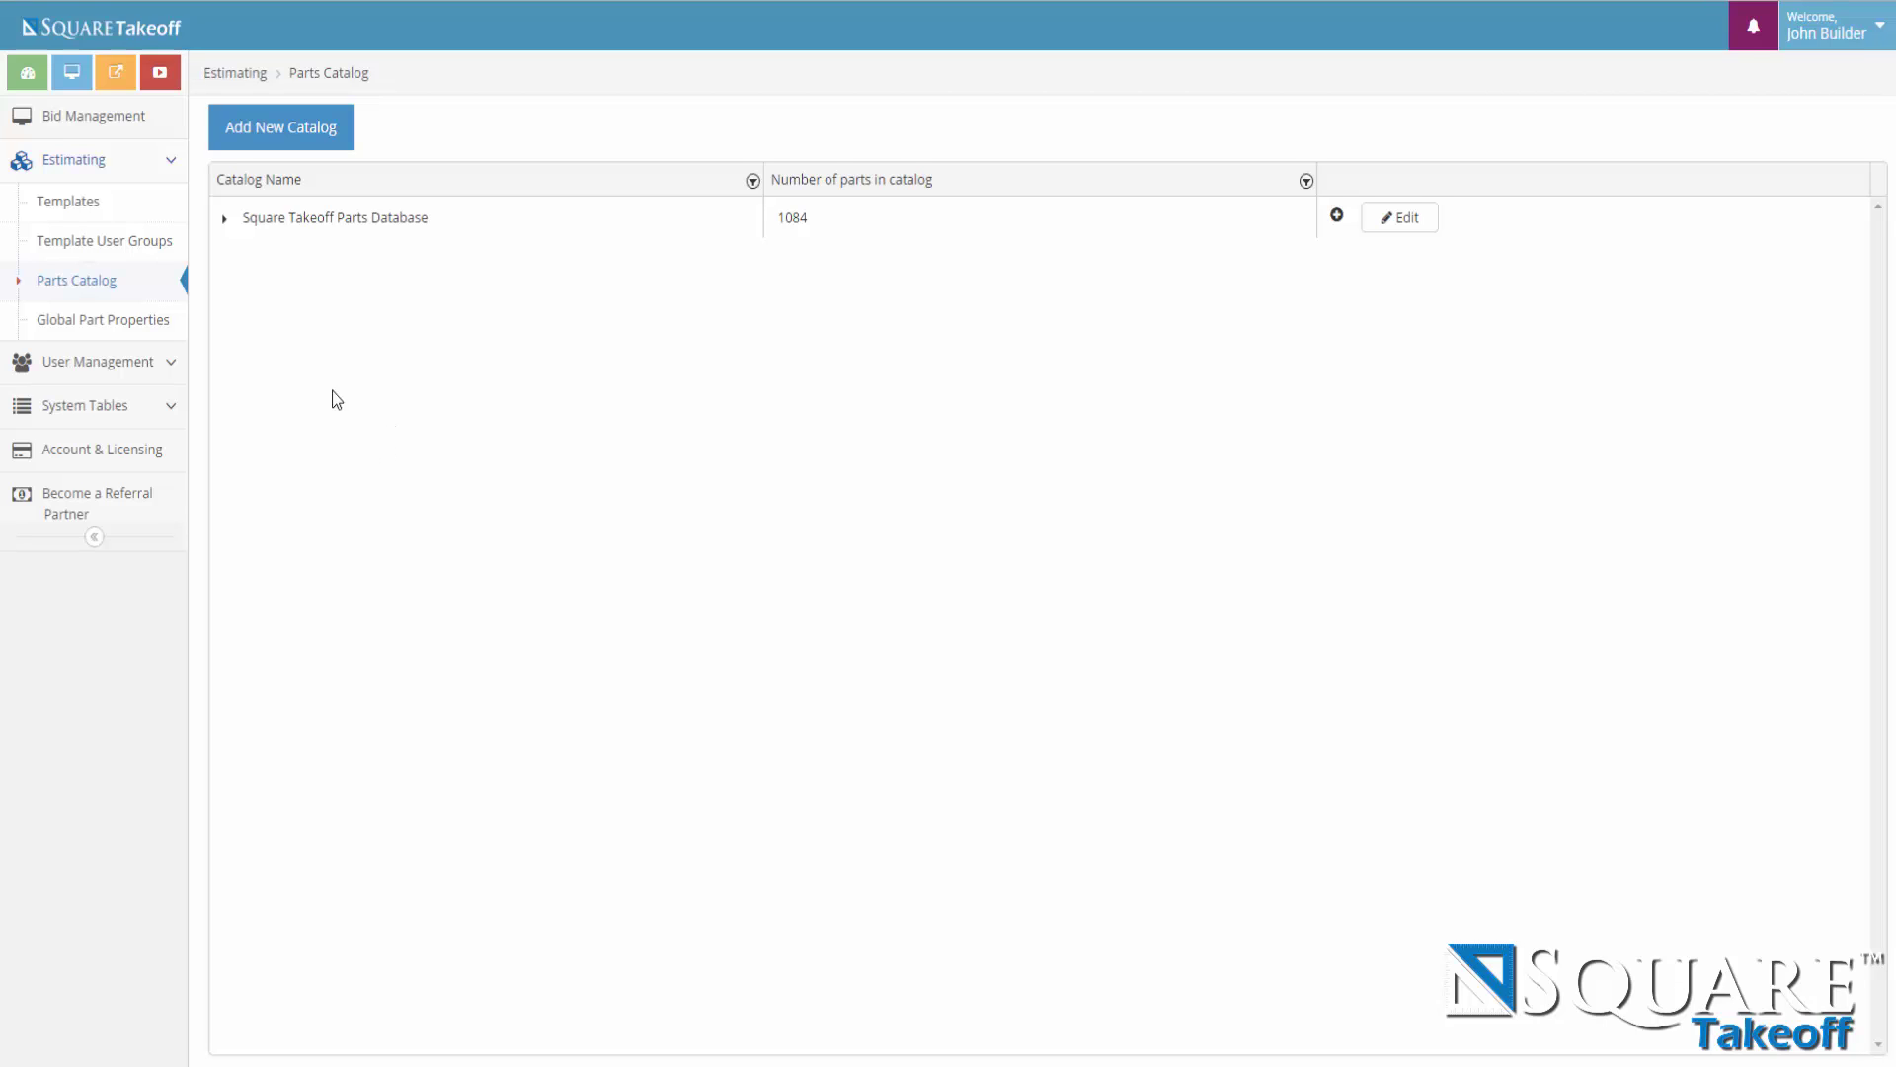
left_click(225, 220)
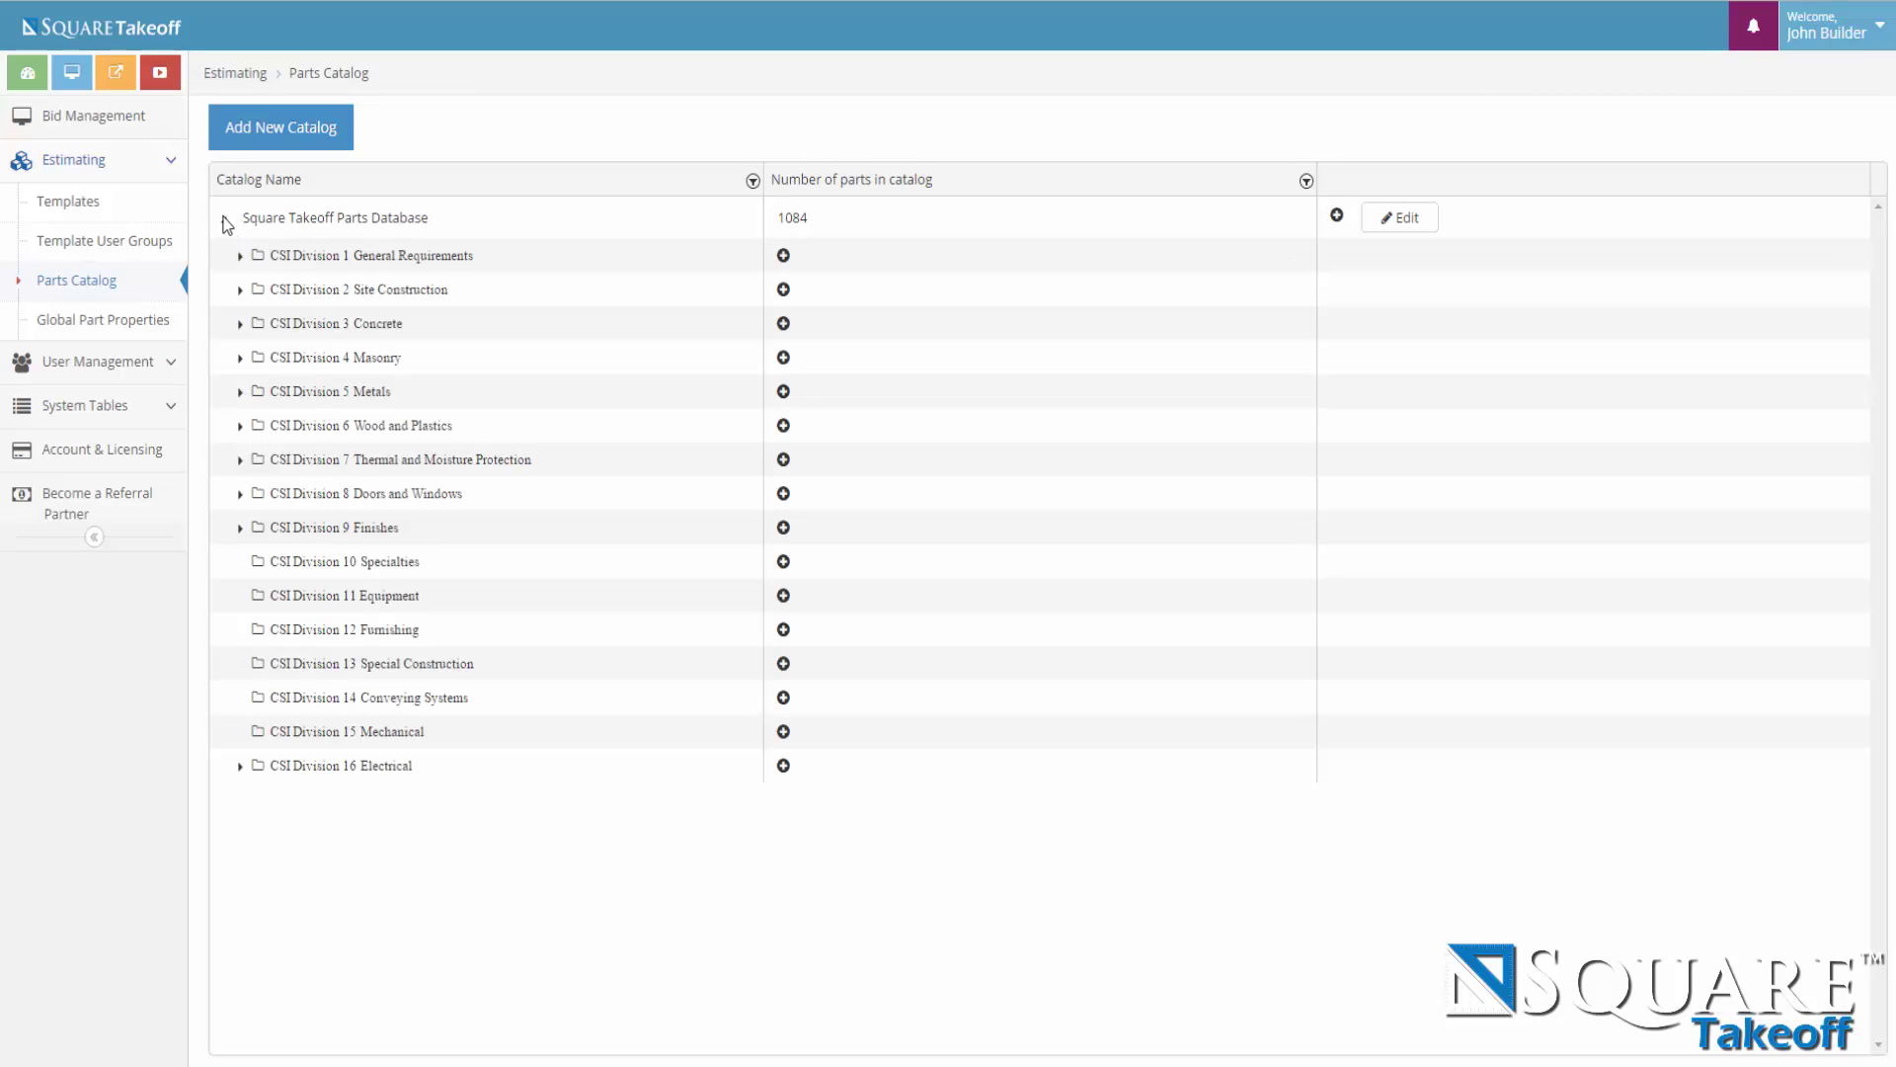
left_click(241, 428)
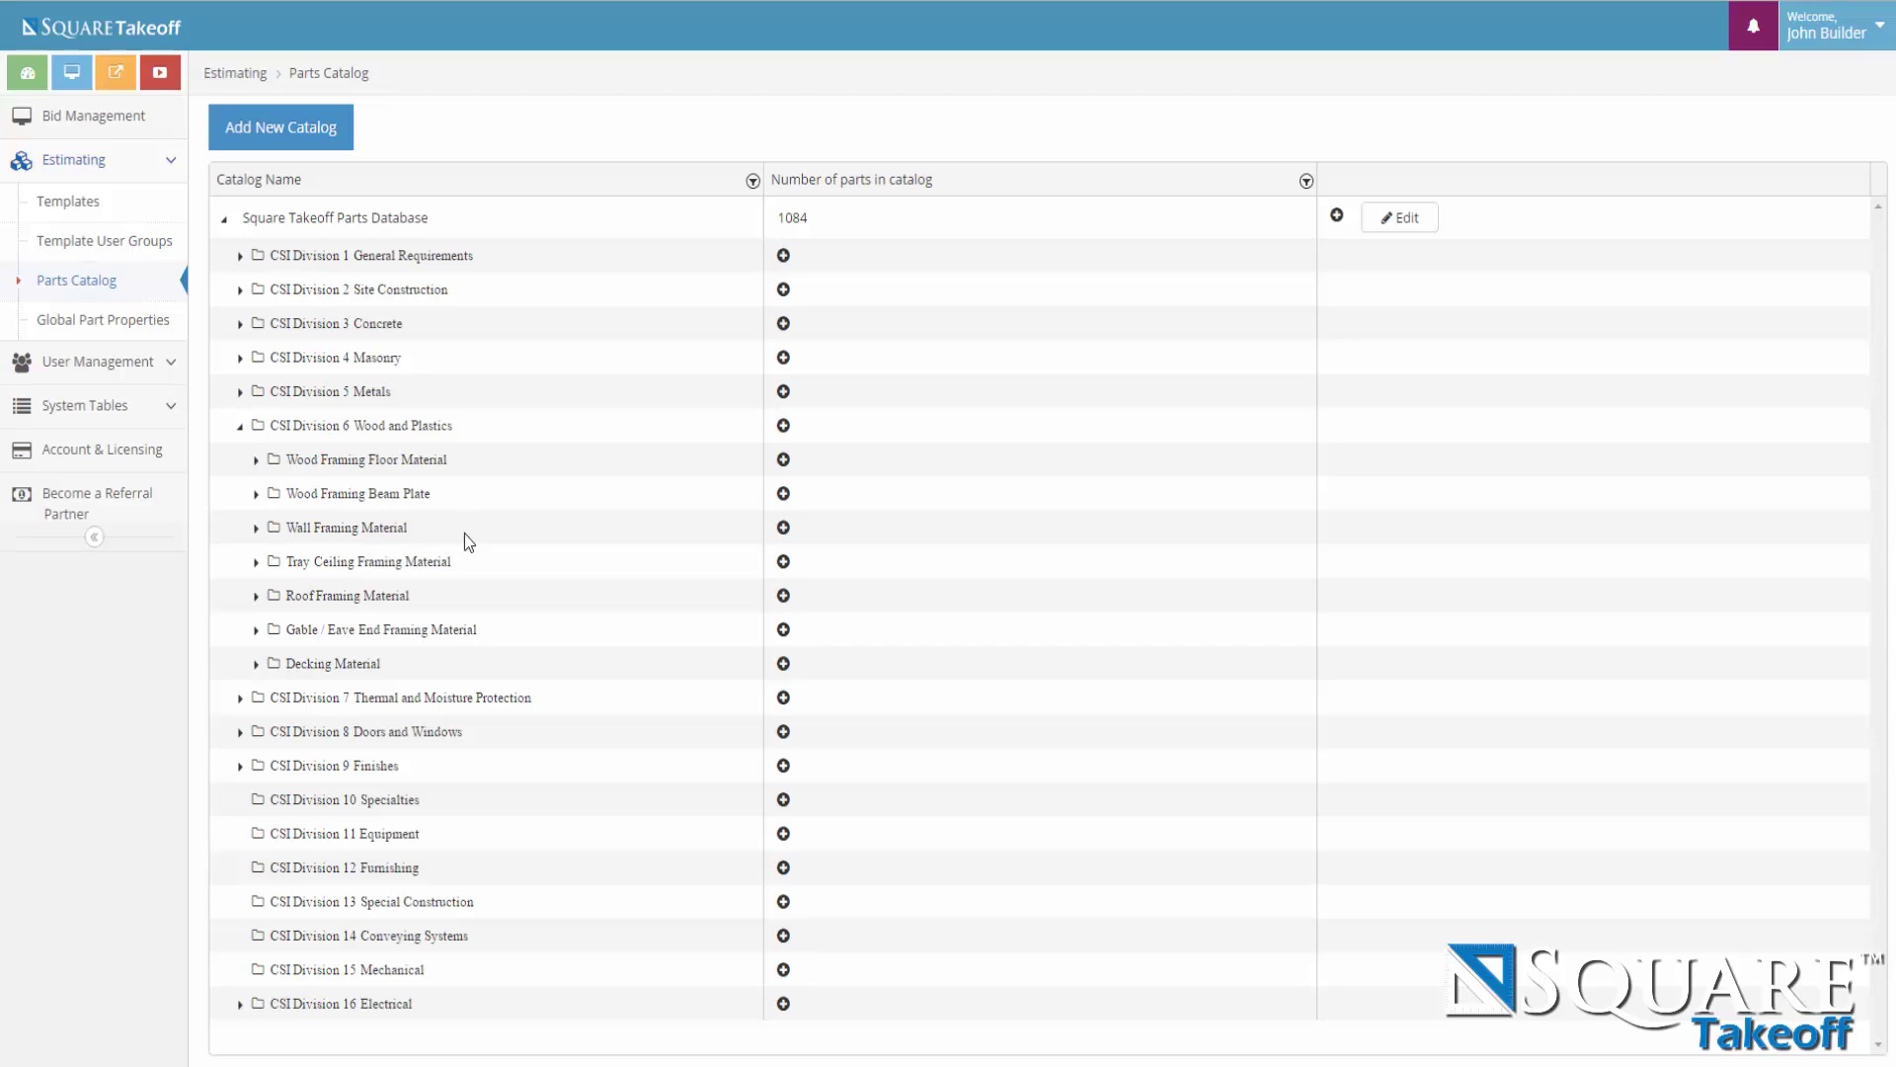
left_click(256, 459)
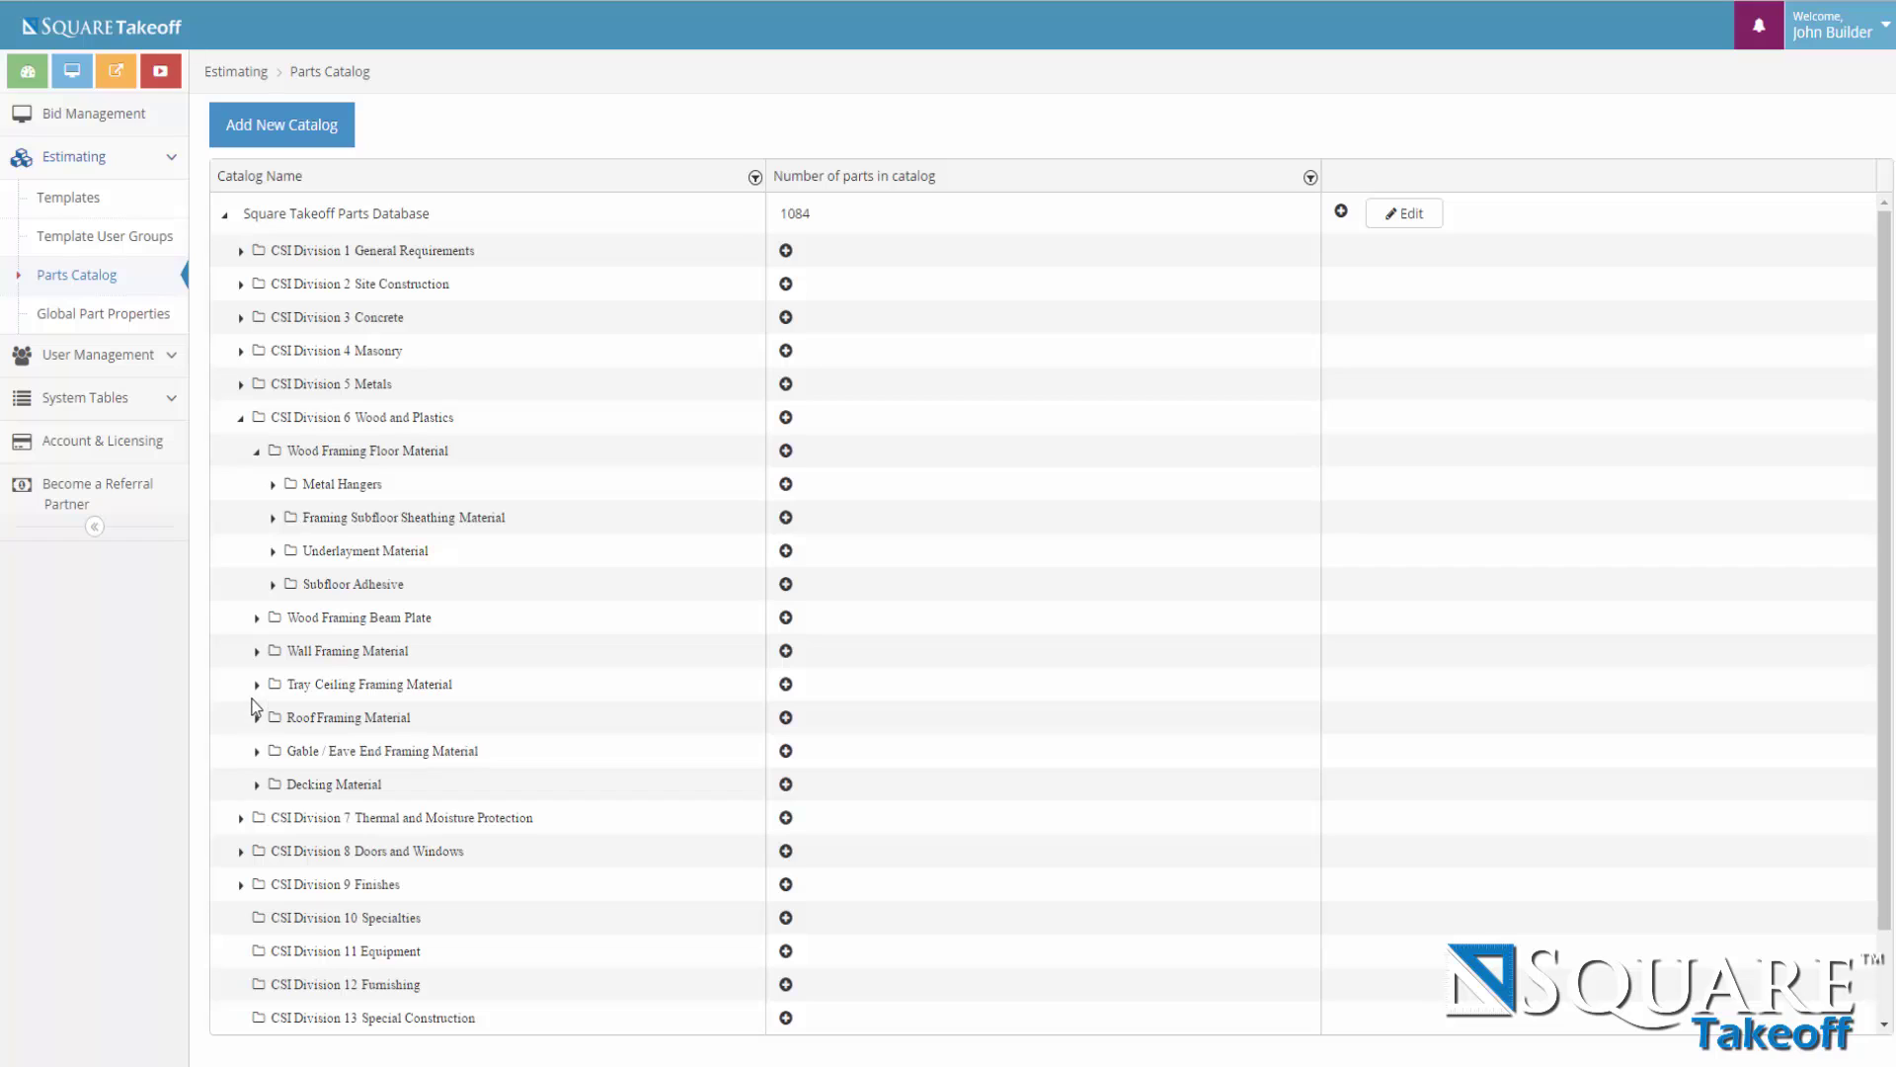
left_click(256, 652)
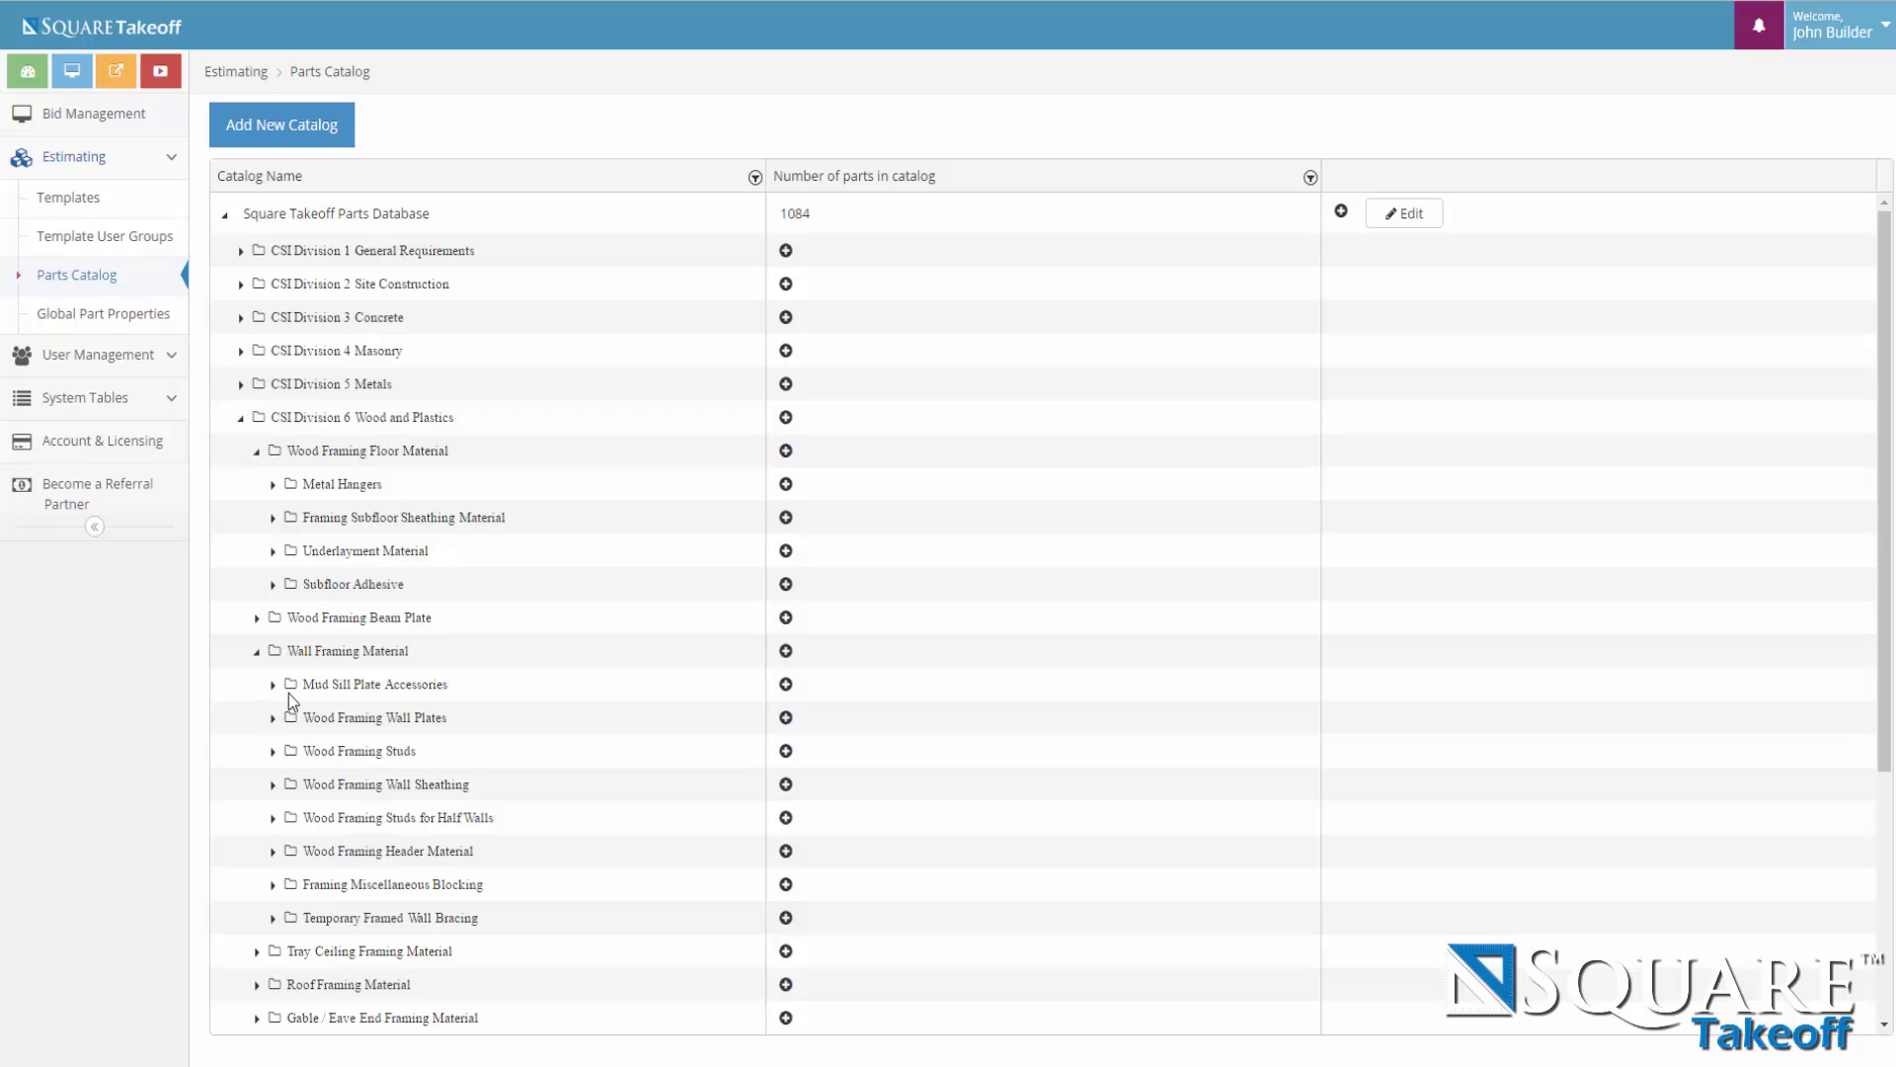
left_click(274, 687)
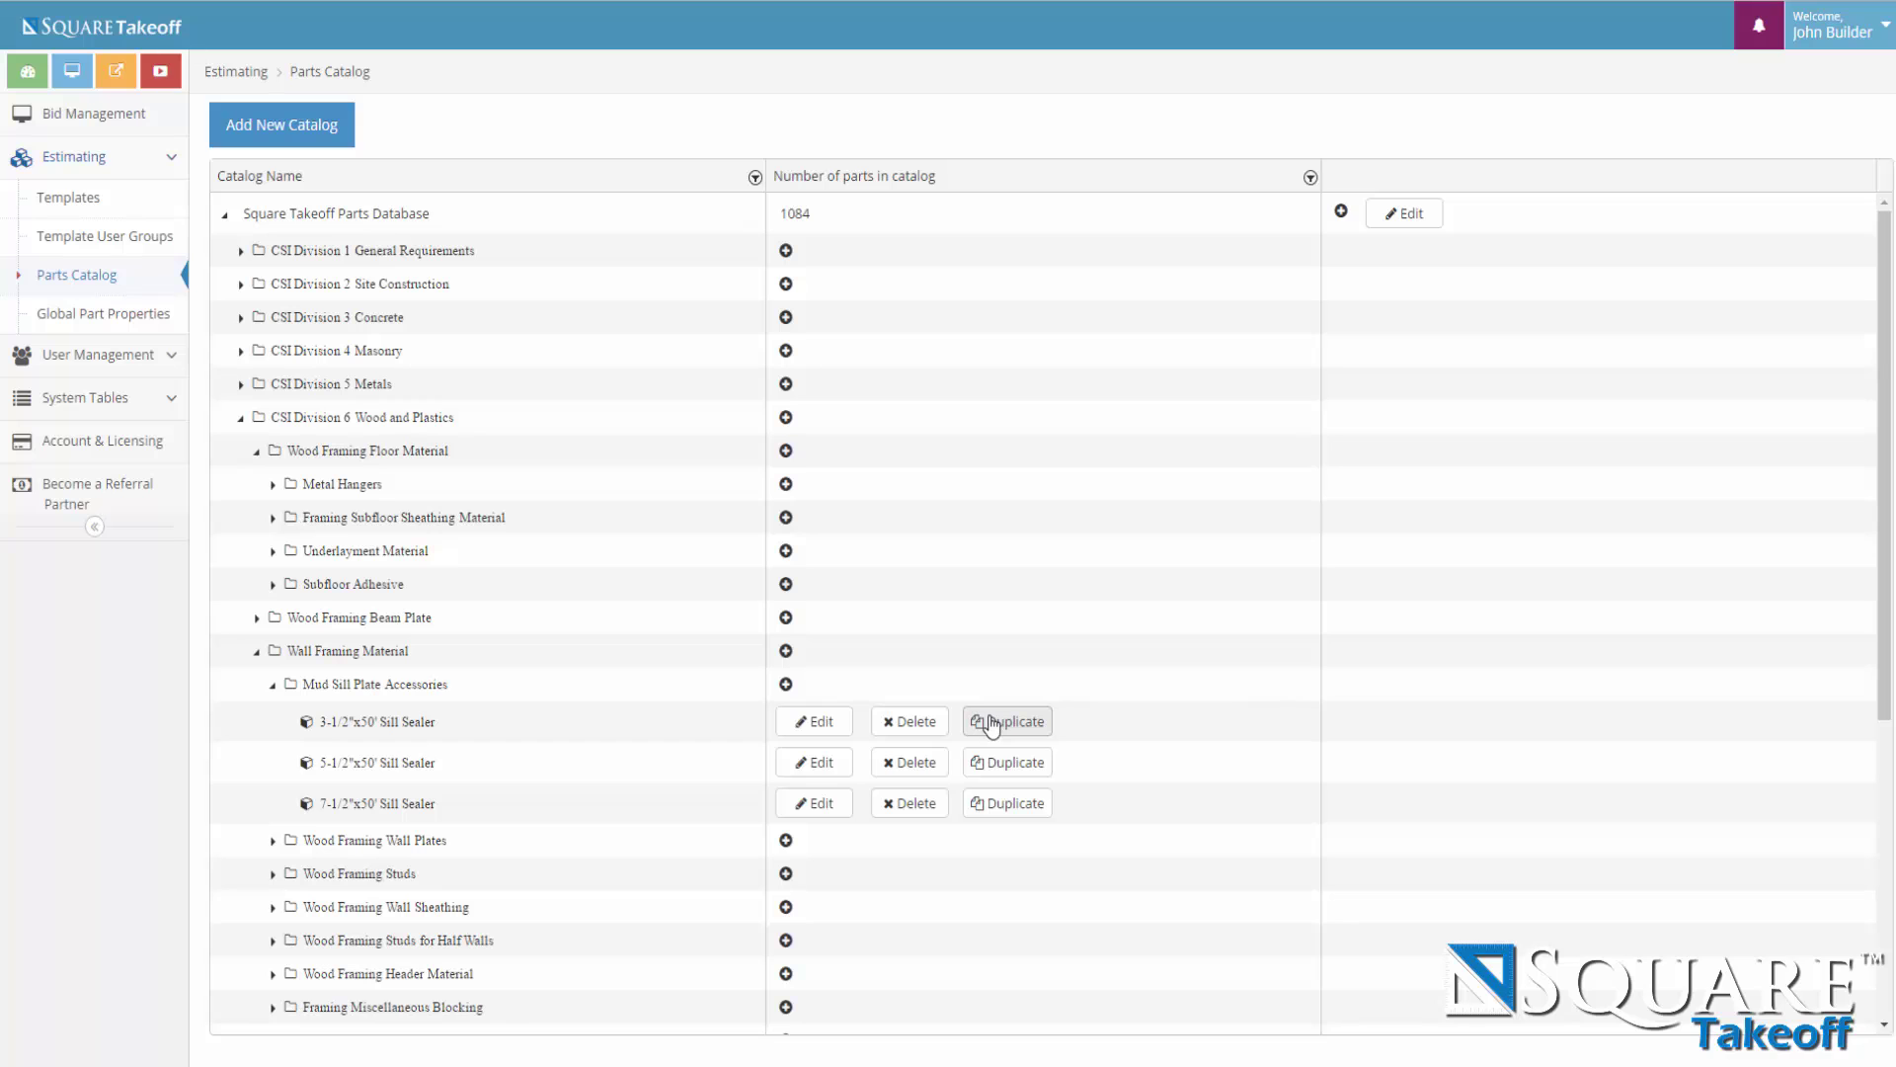
Open the 3-1/2"x50' Sill Sealer part and show its properties, keeping Material and Wood and Plastics.
left_click(805, 725)
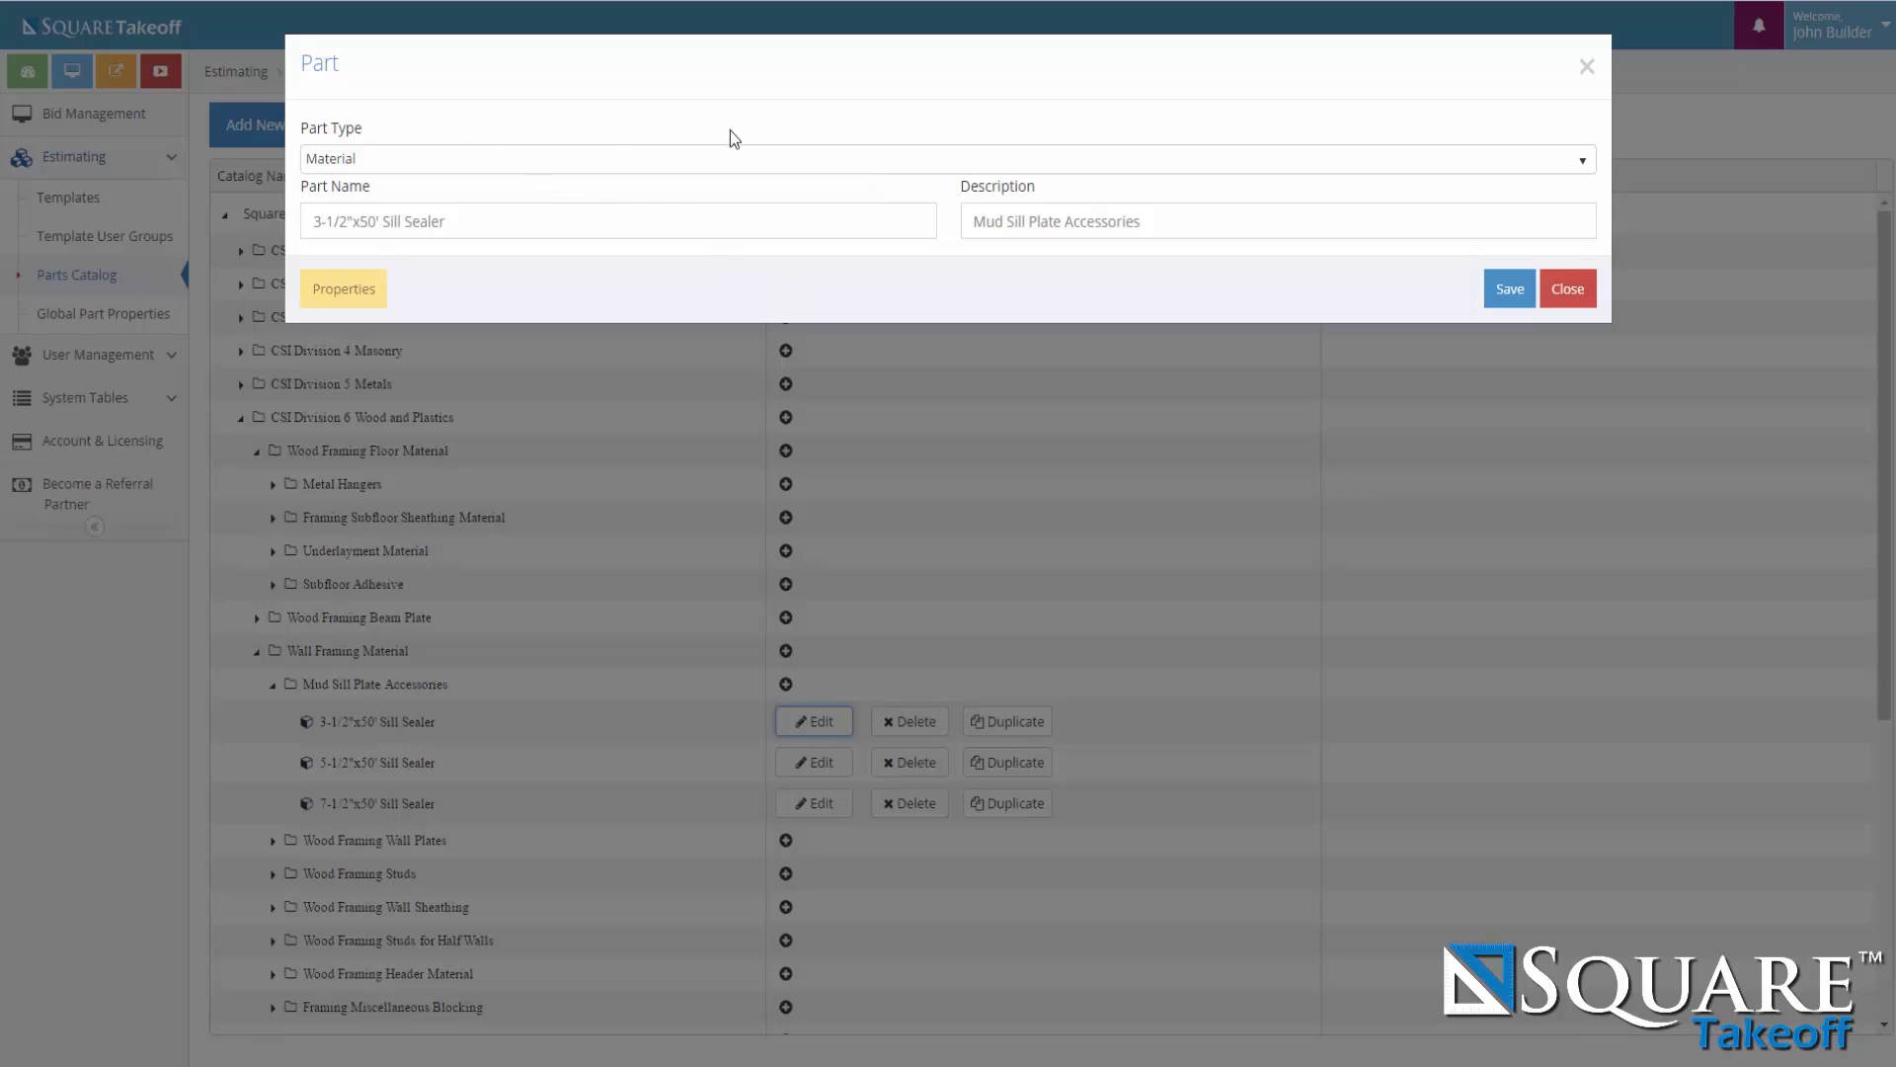
left_click(1592, 164)
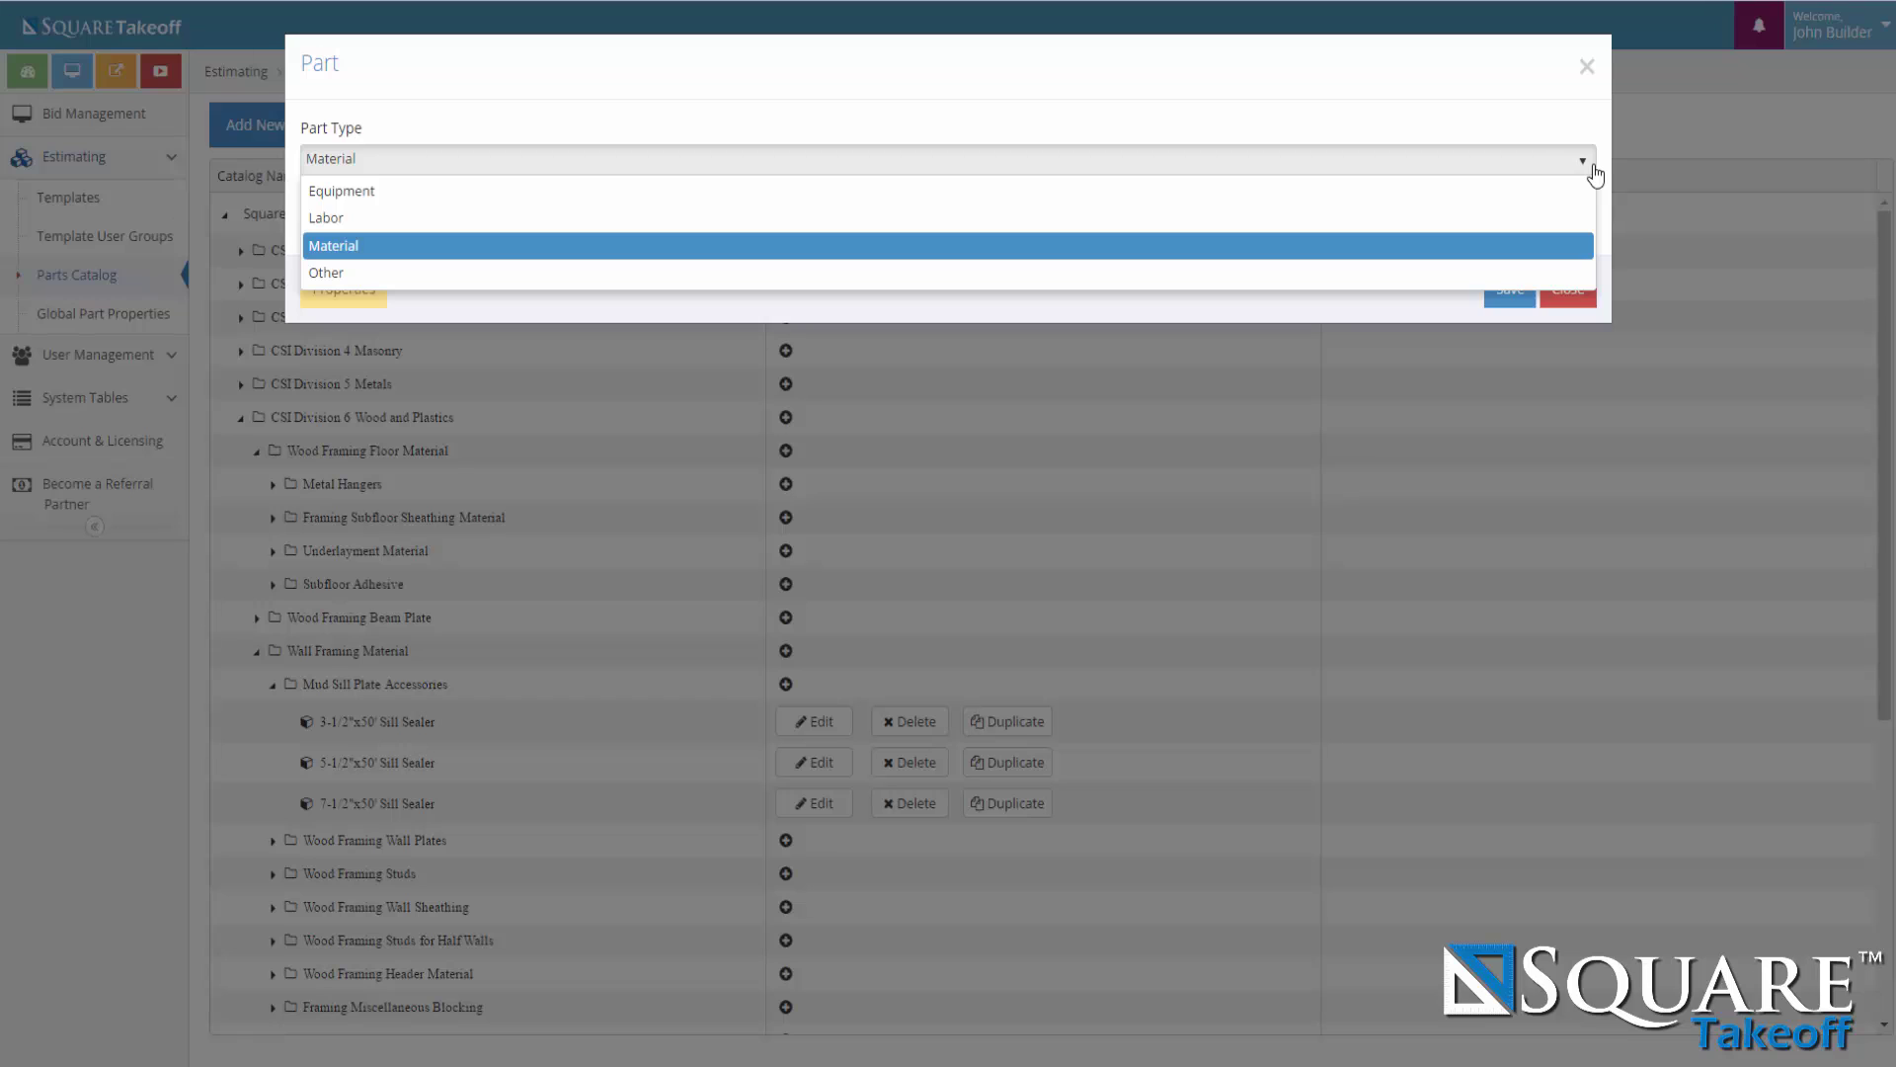
left_click(1594, 168)
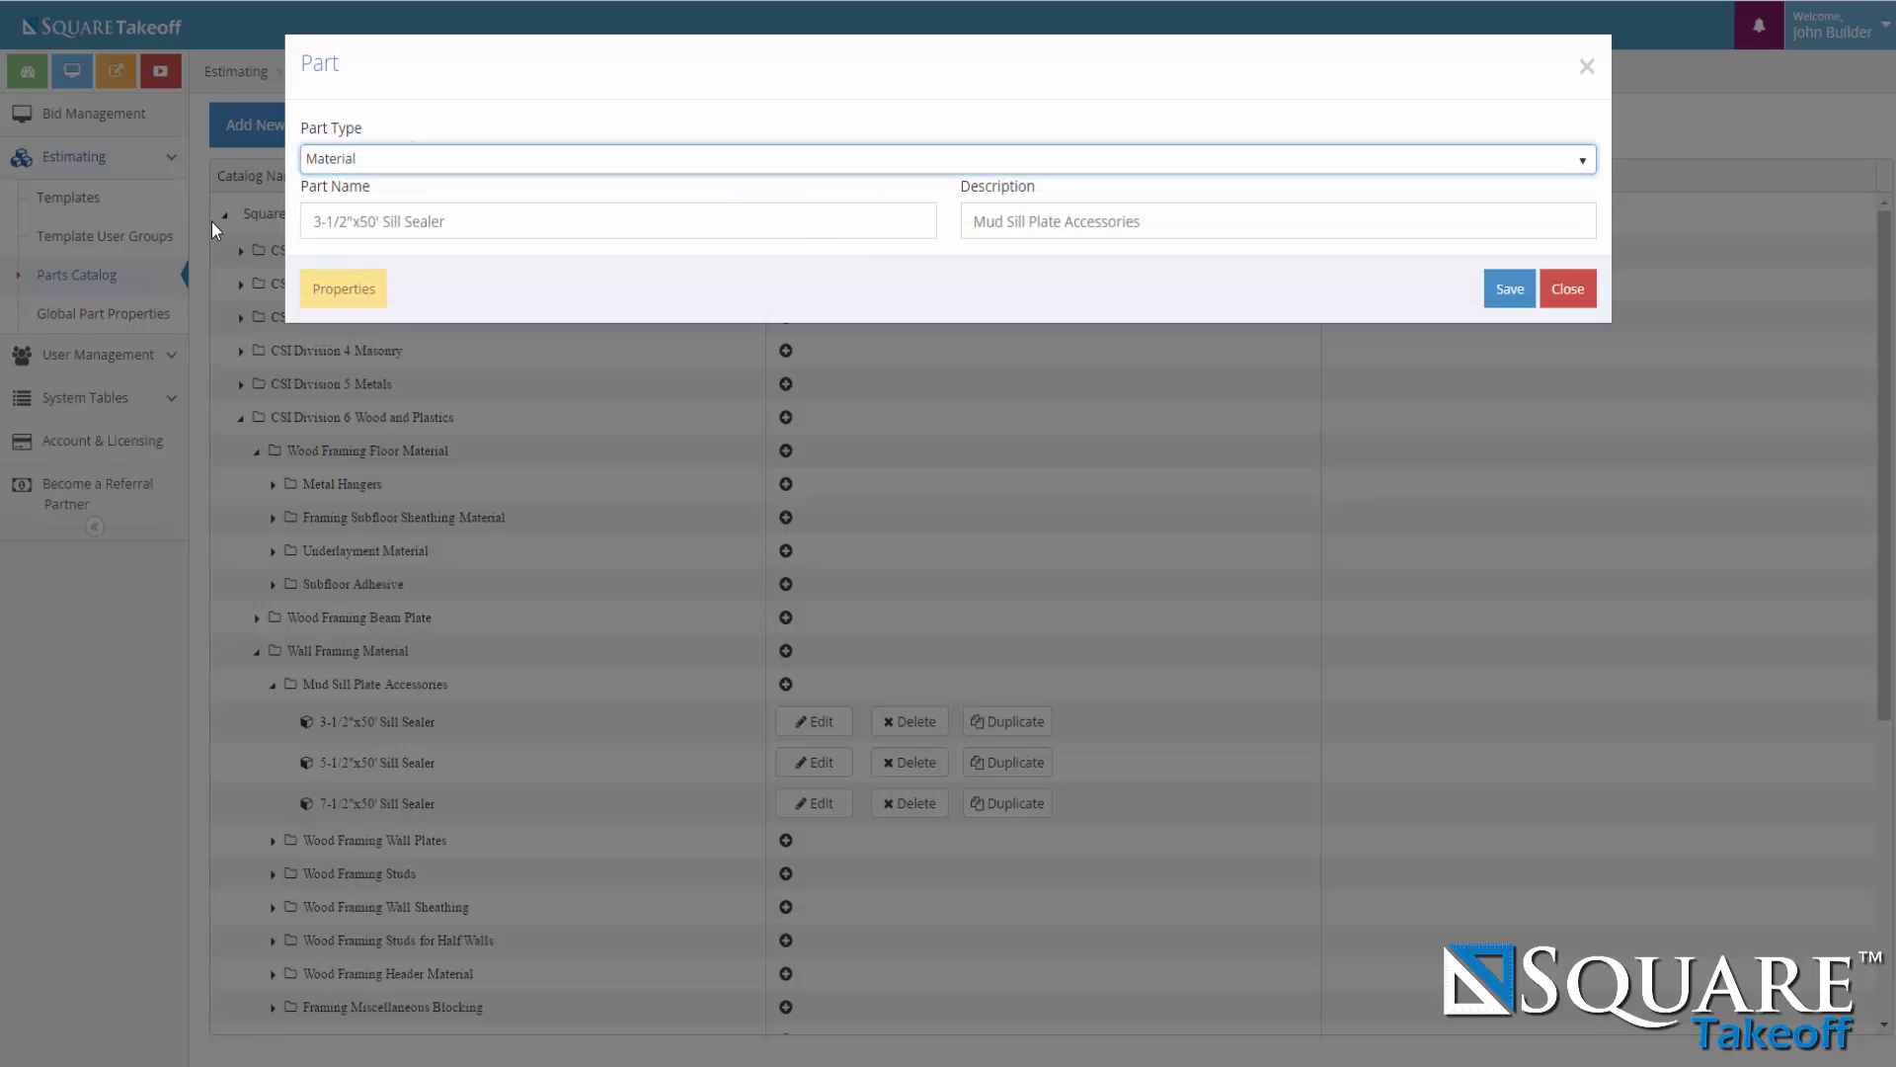
left_click(503, 230)
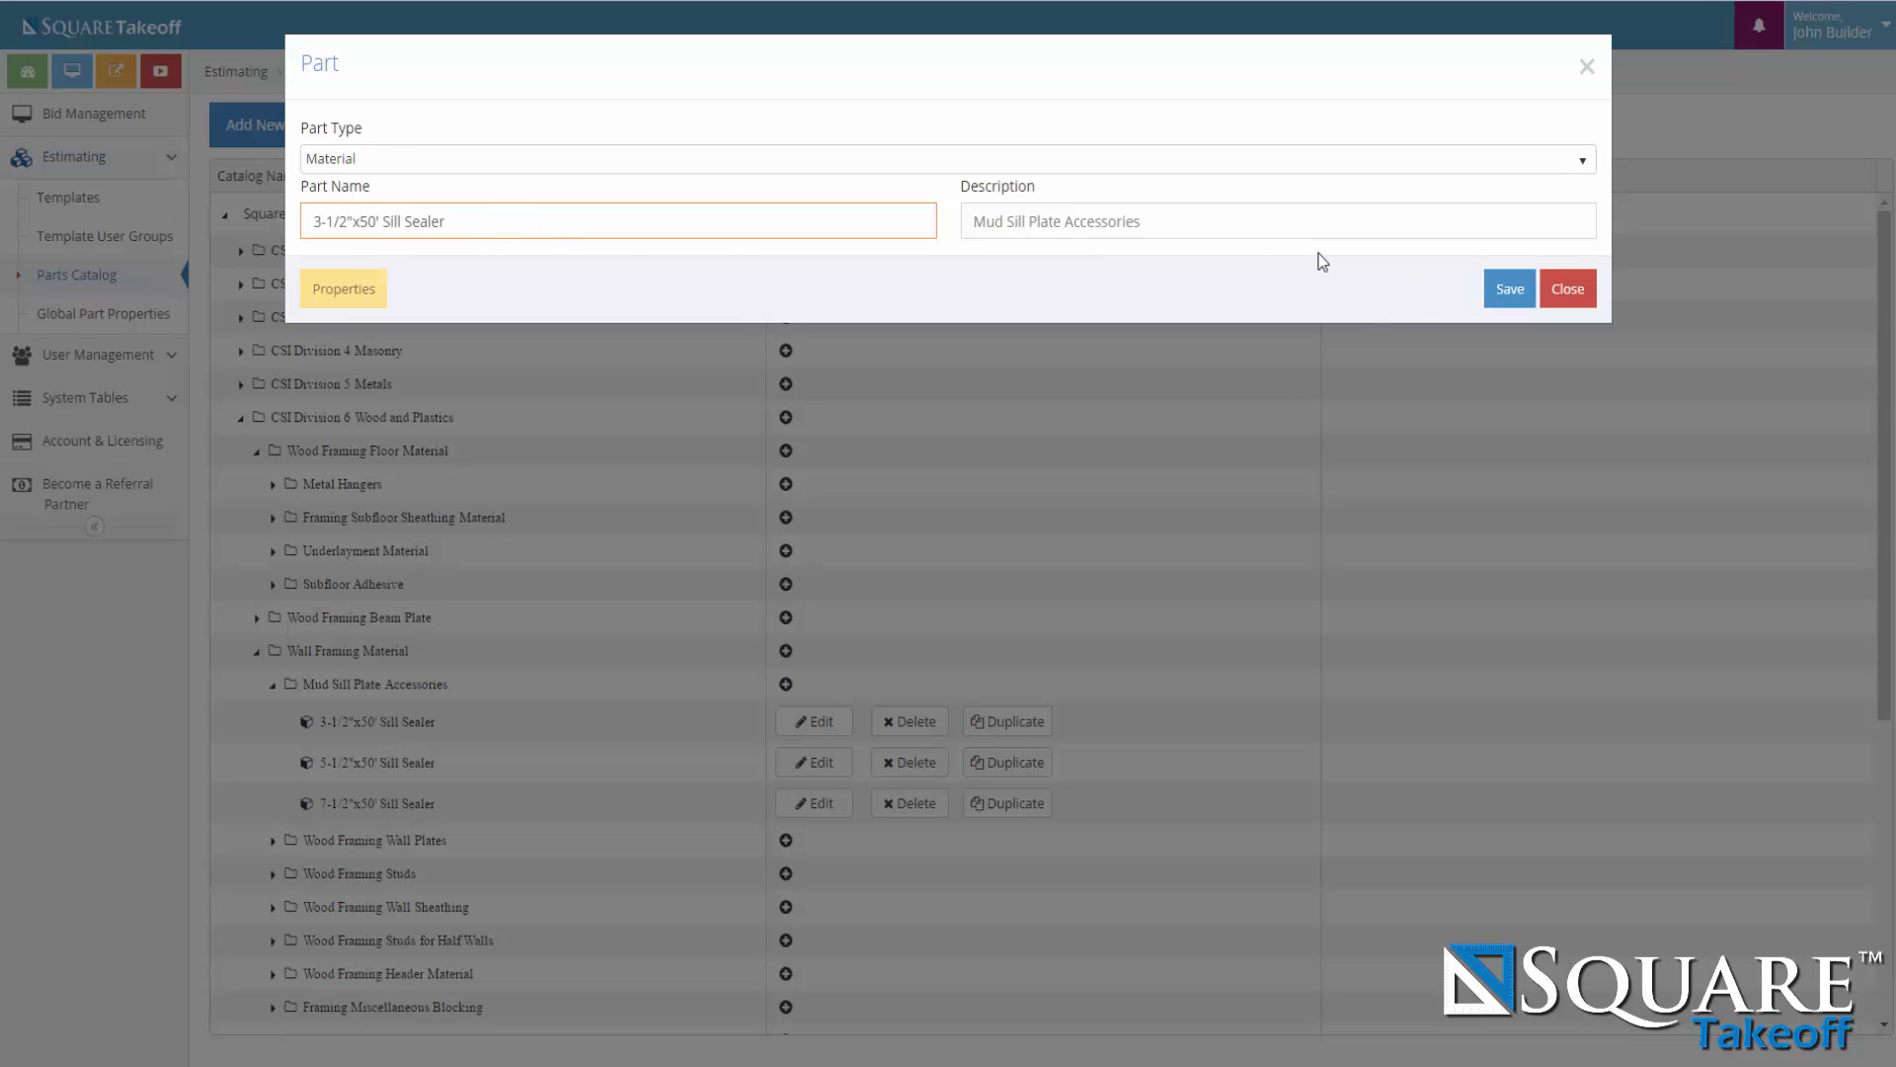
left_click(306, 301)
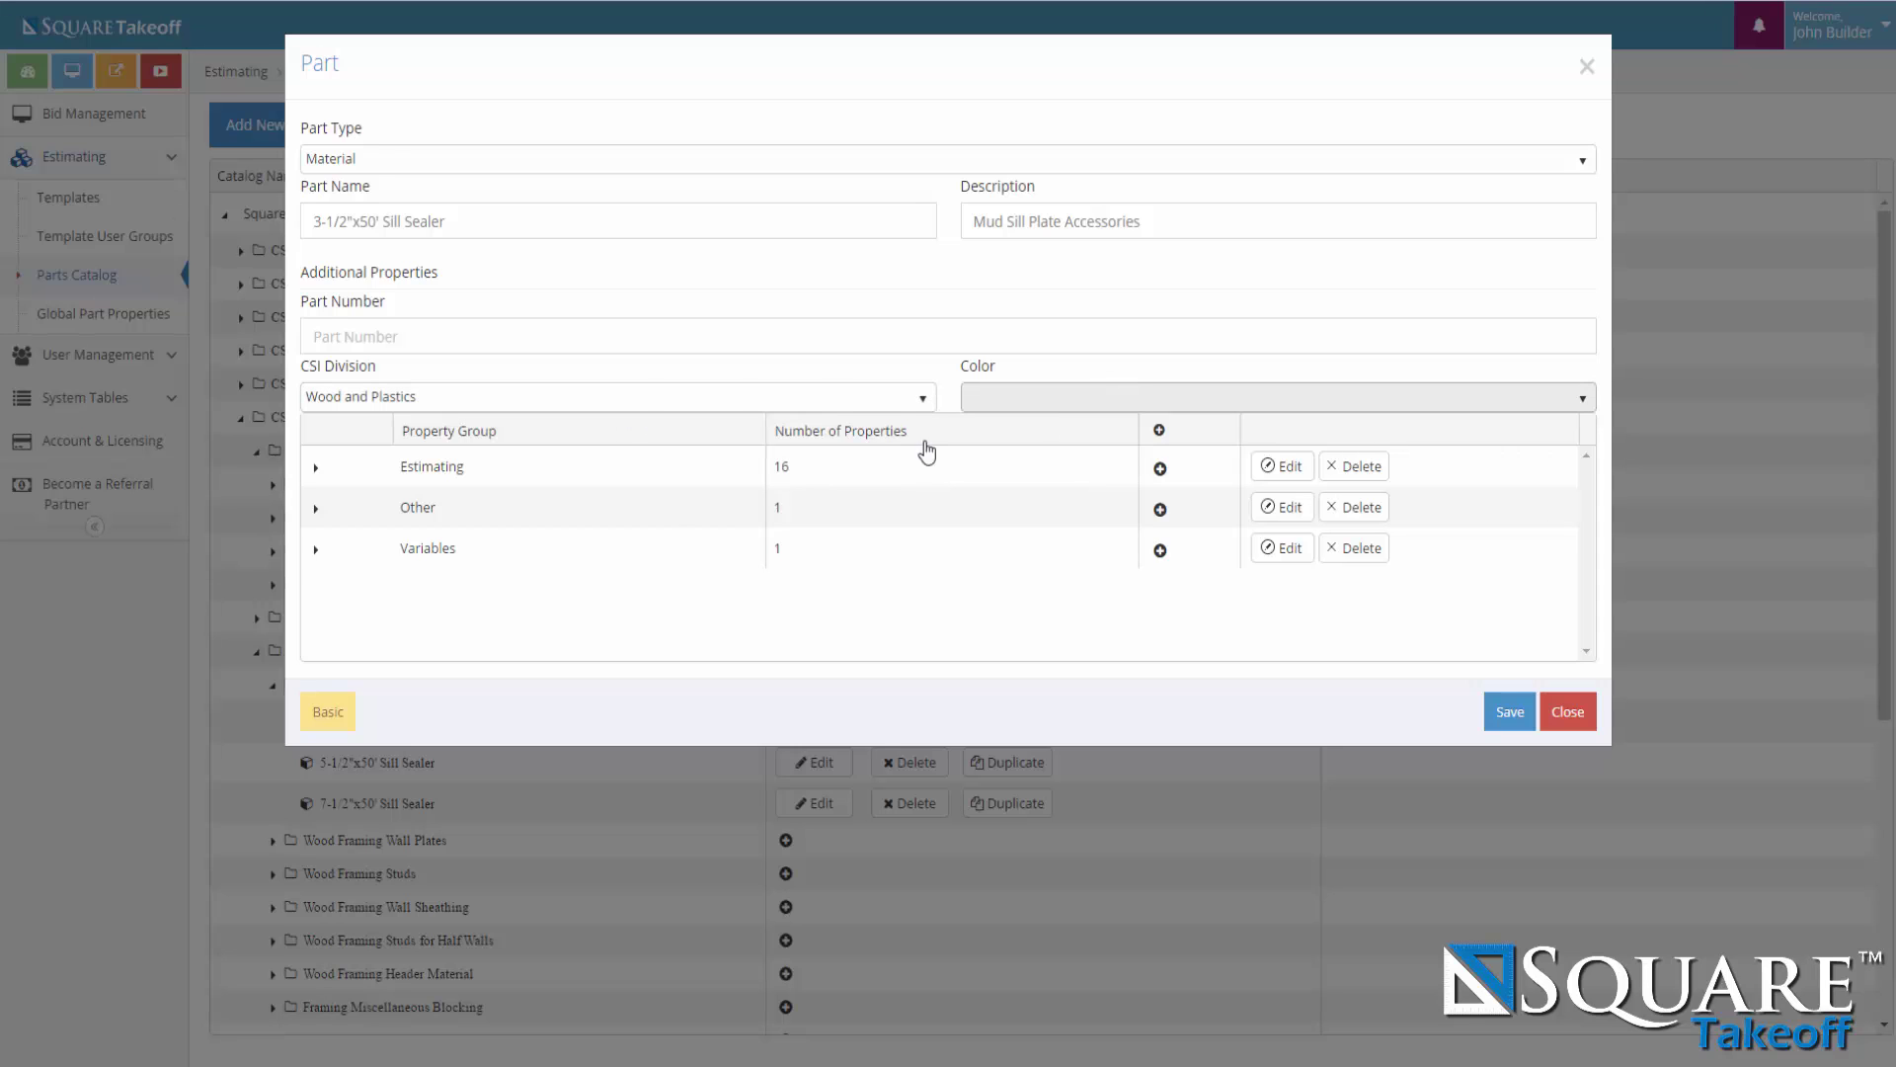
left_click(923, 393)
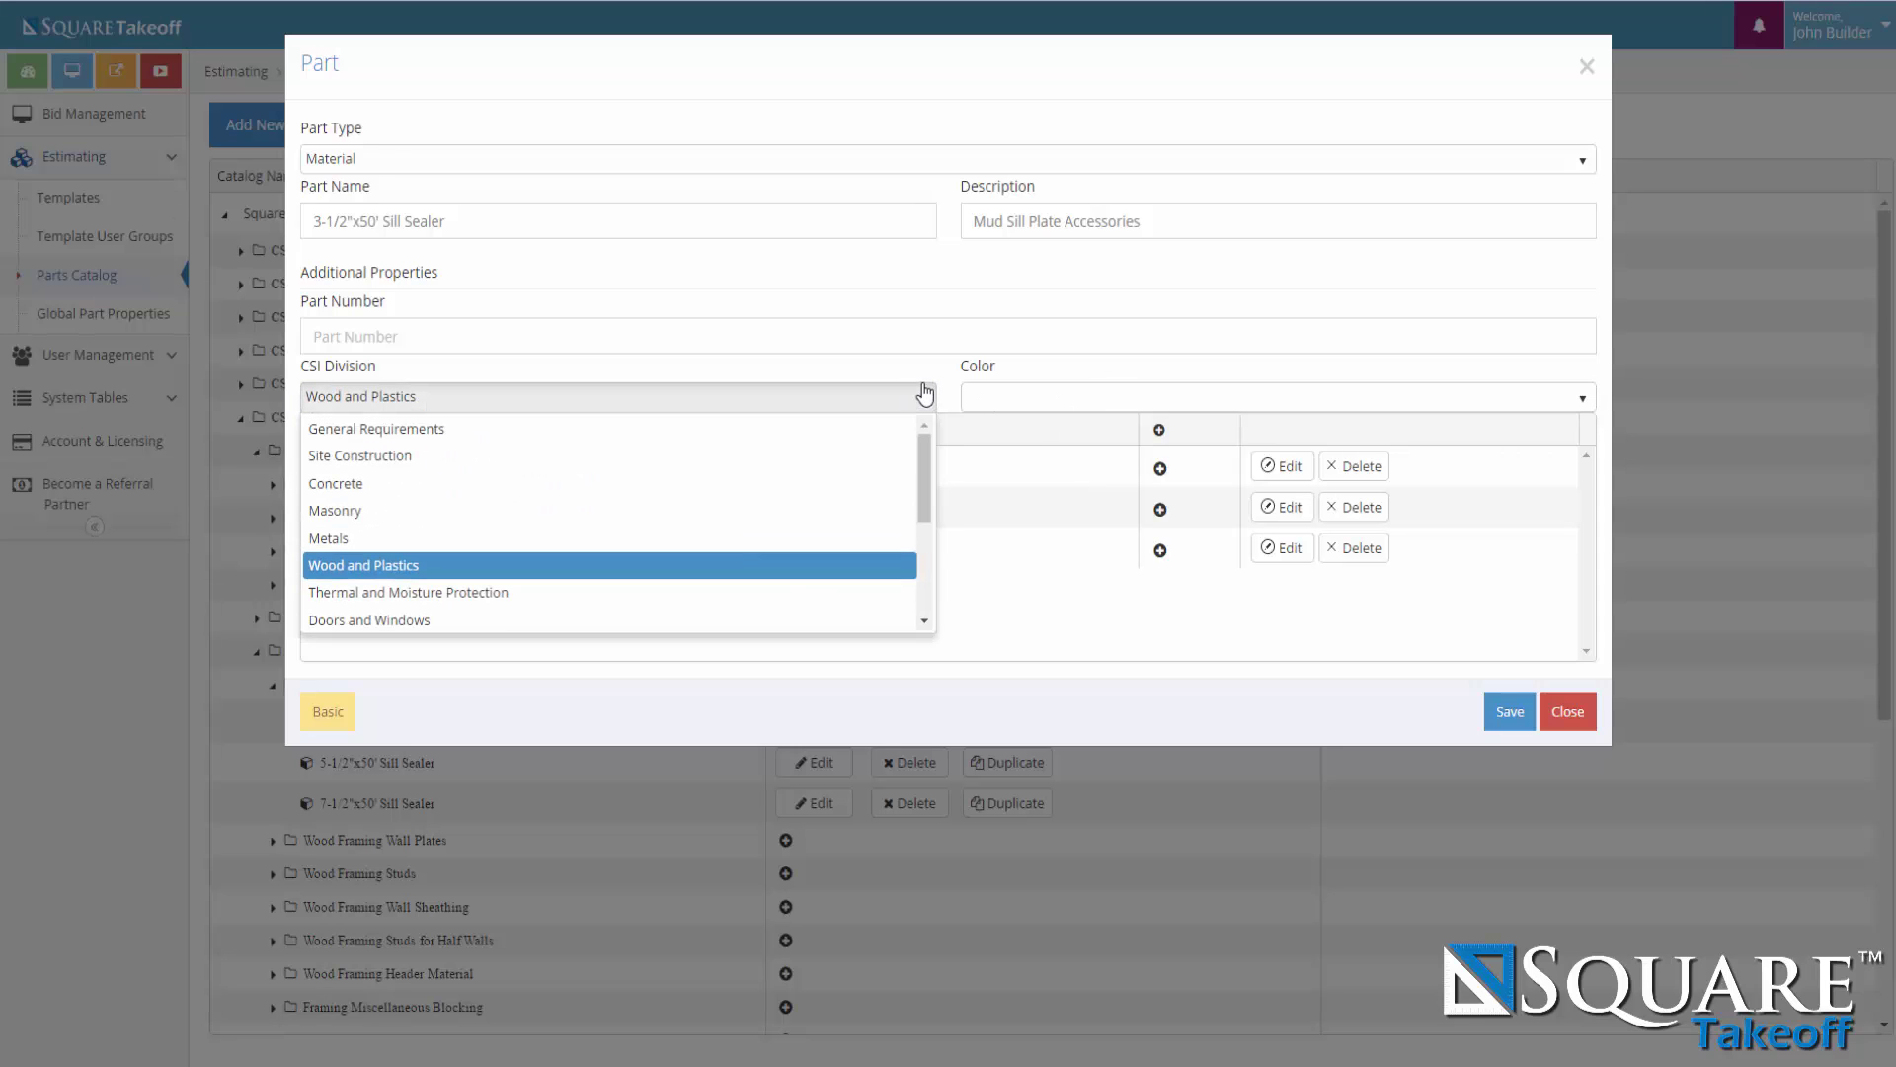
left_click(924, 393)
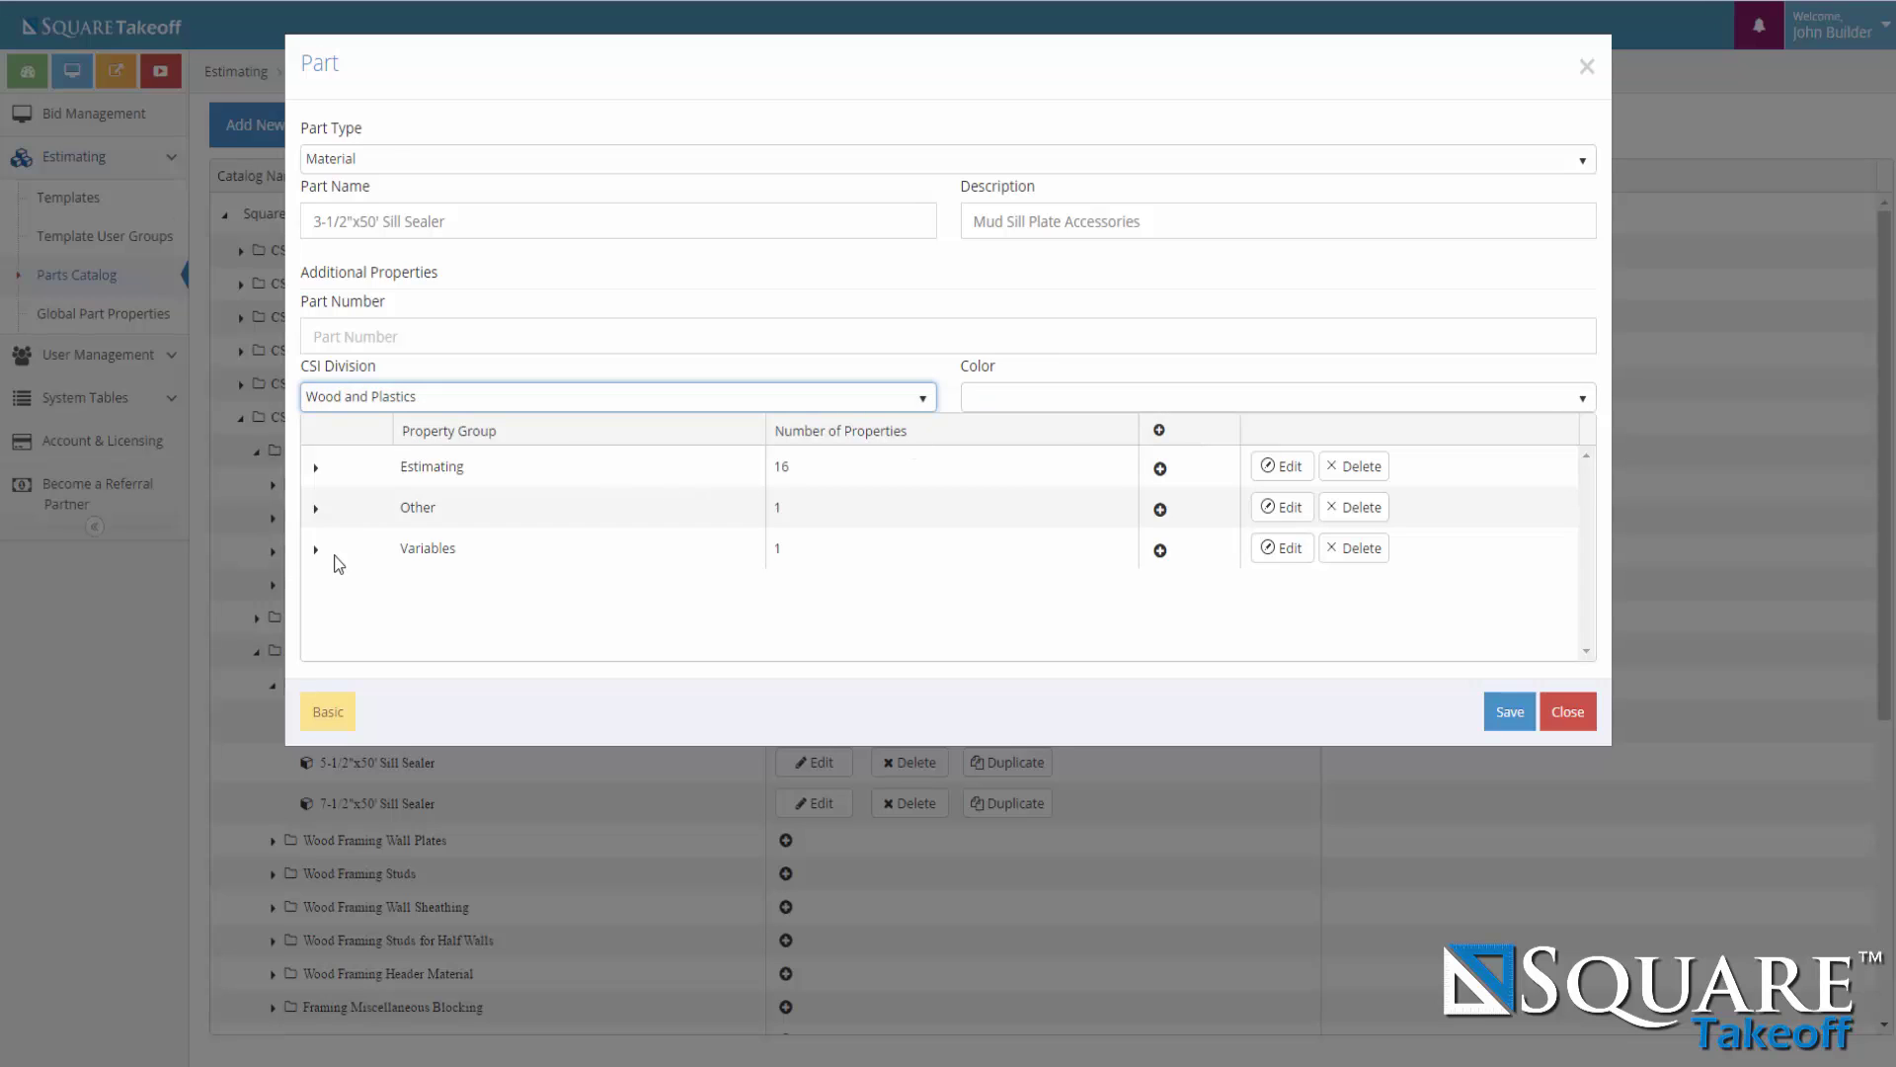
left_click(315, 467)
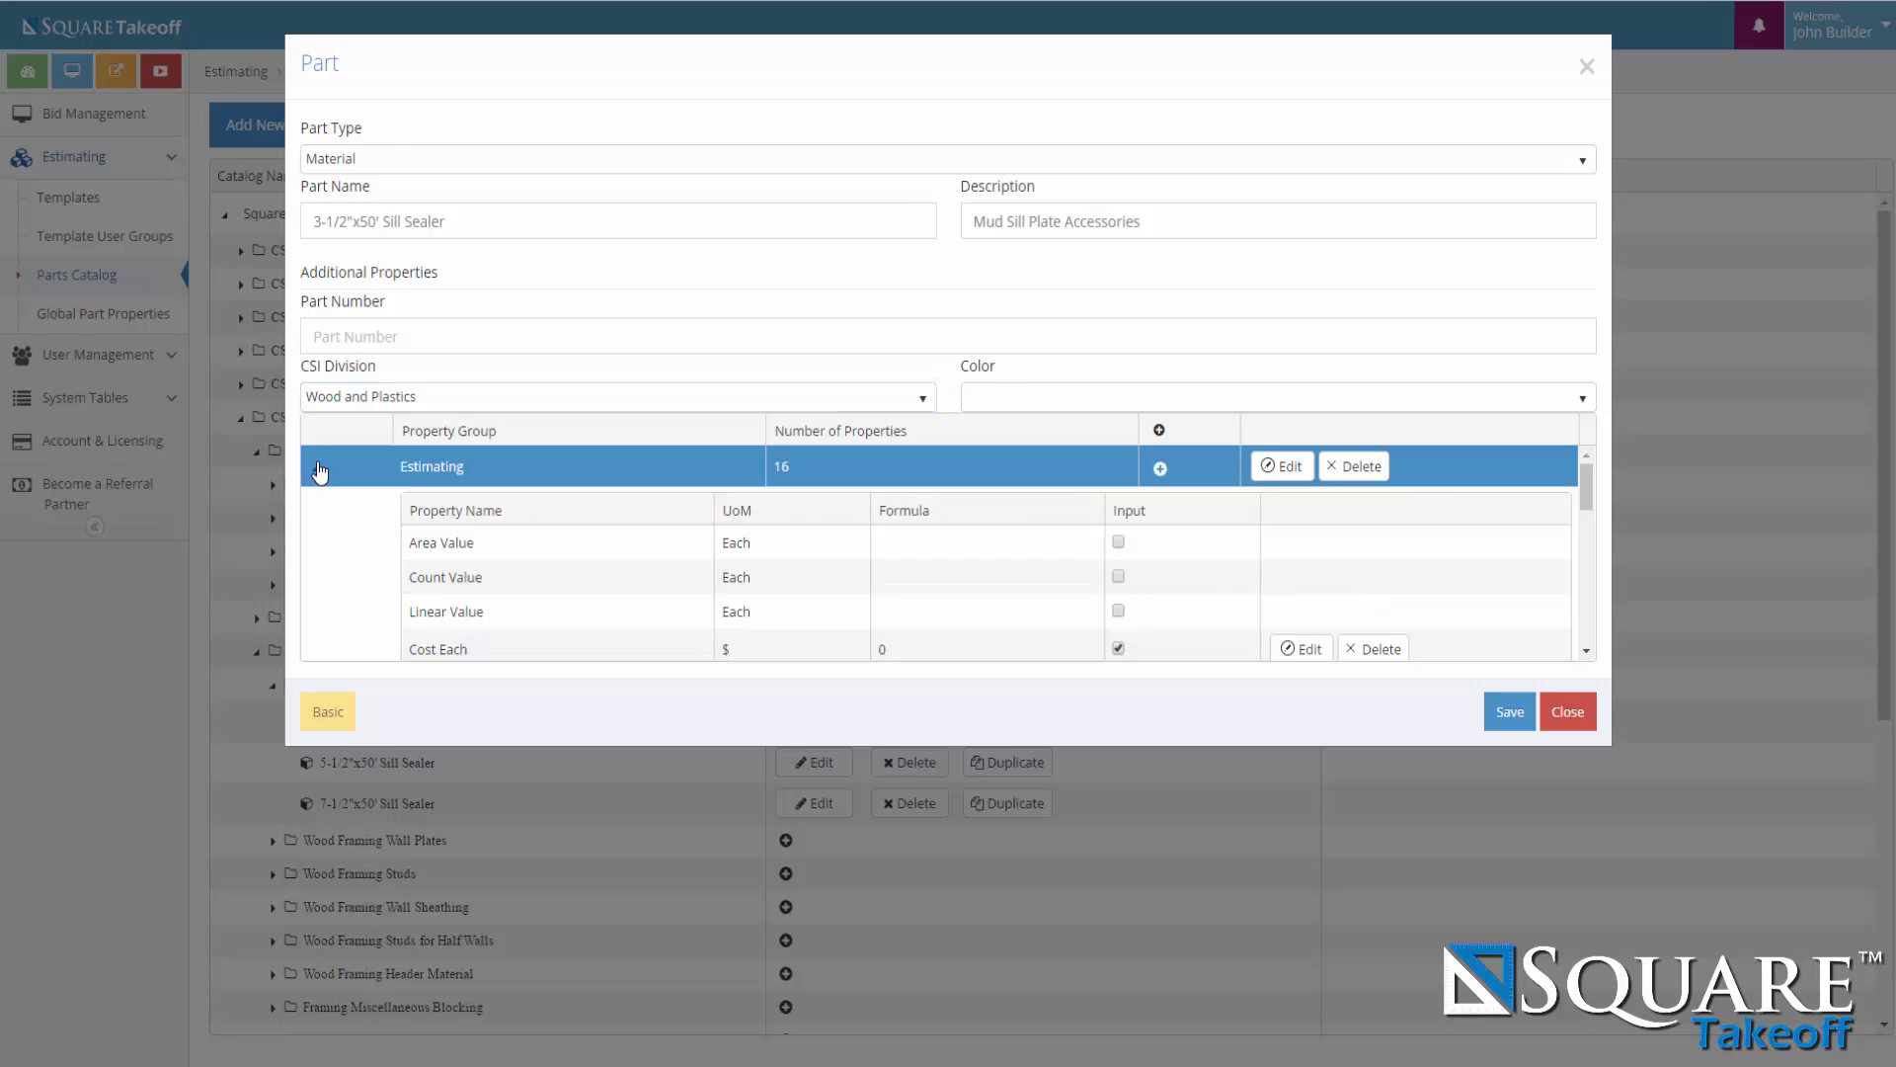
scroll(987, 648, "down", 2)
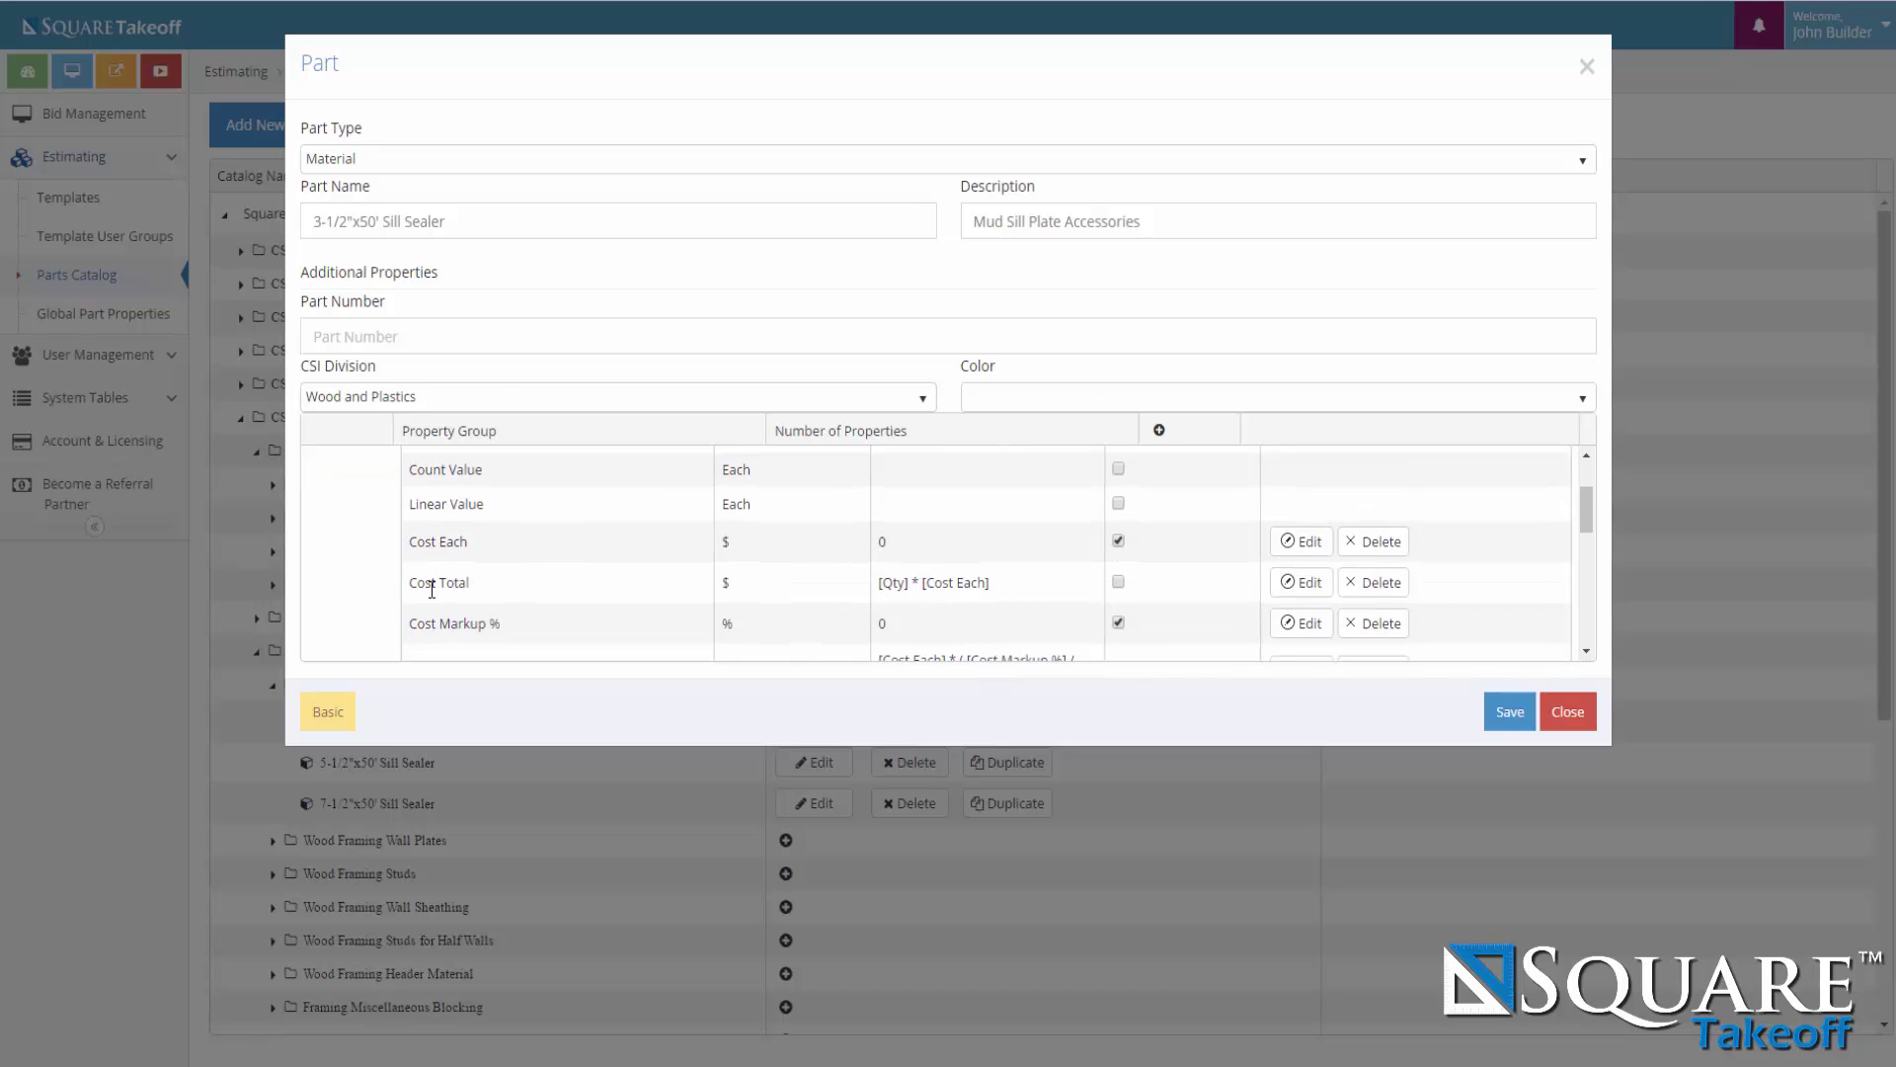
scroll(478, 543, "up", 2)
scroll(529, 549, "down", 2)
scroll(783, 588, "down", 2)
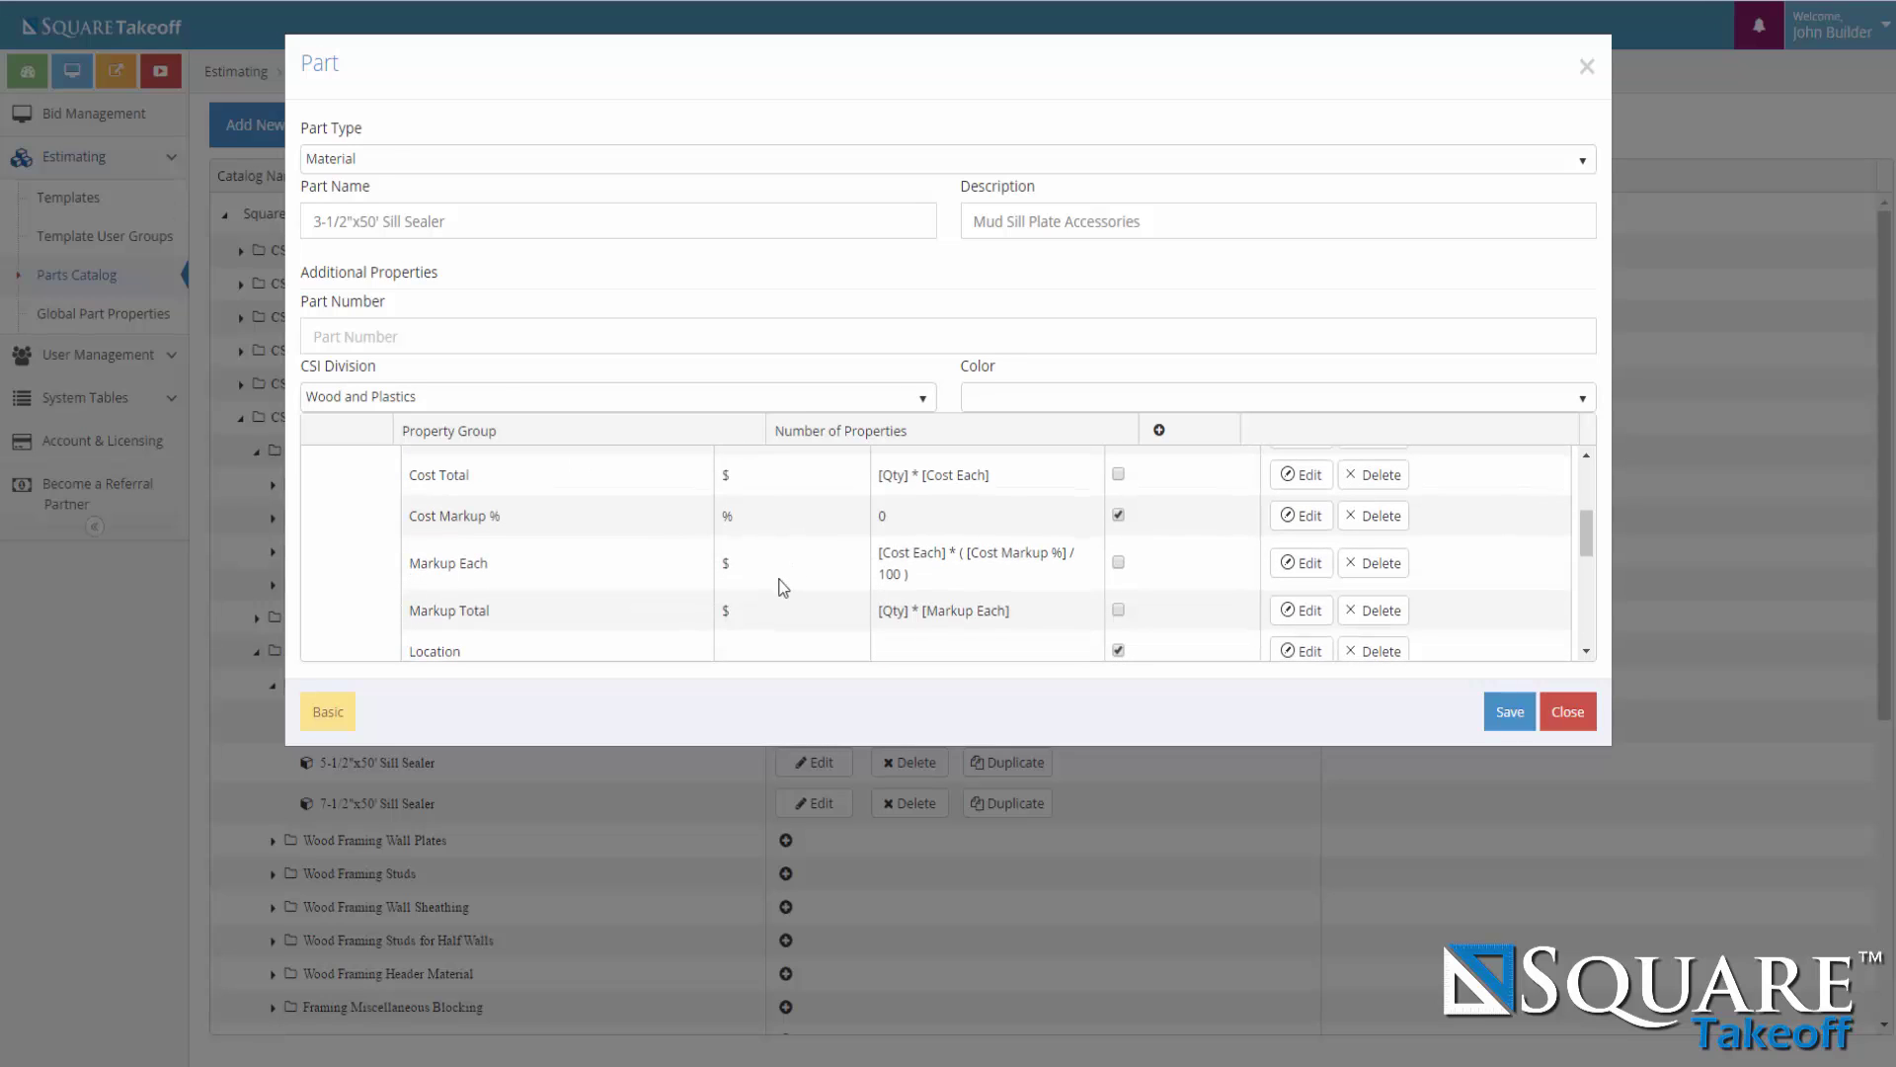
scroll(784, 588, "down", 2)
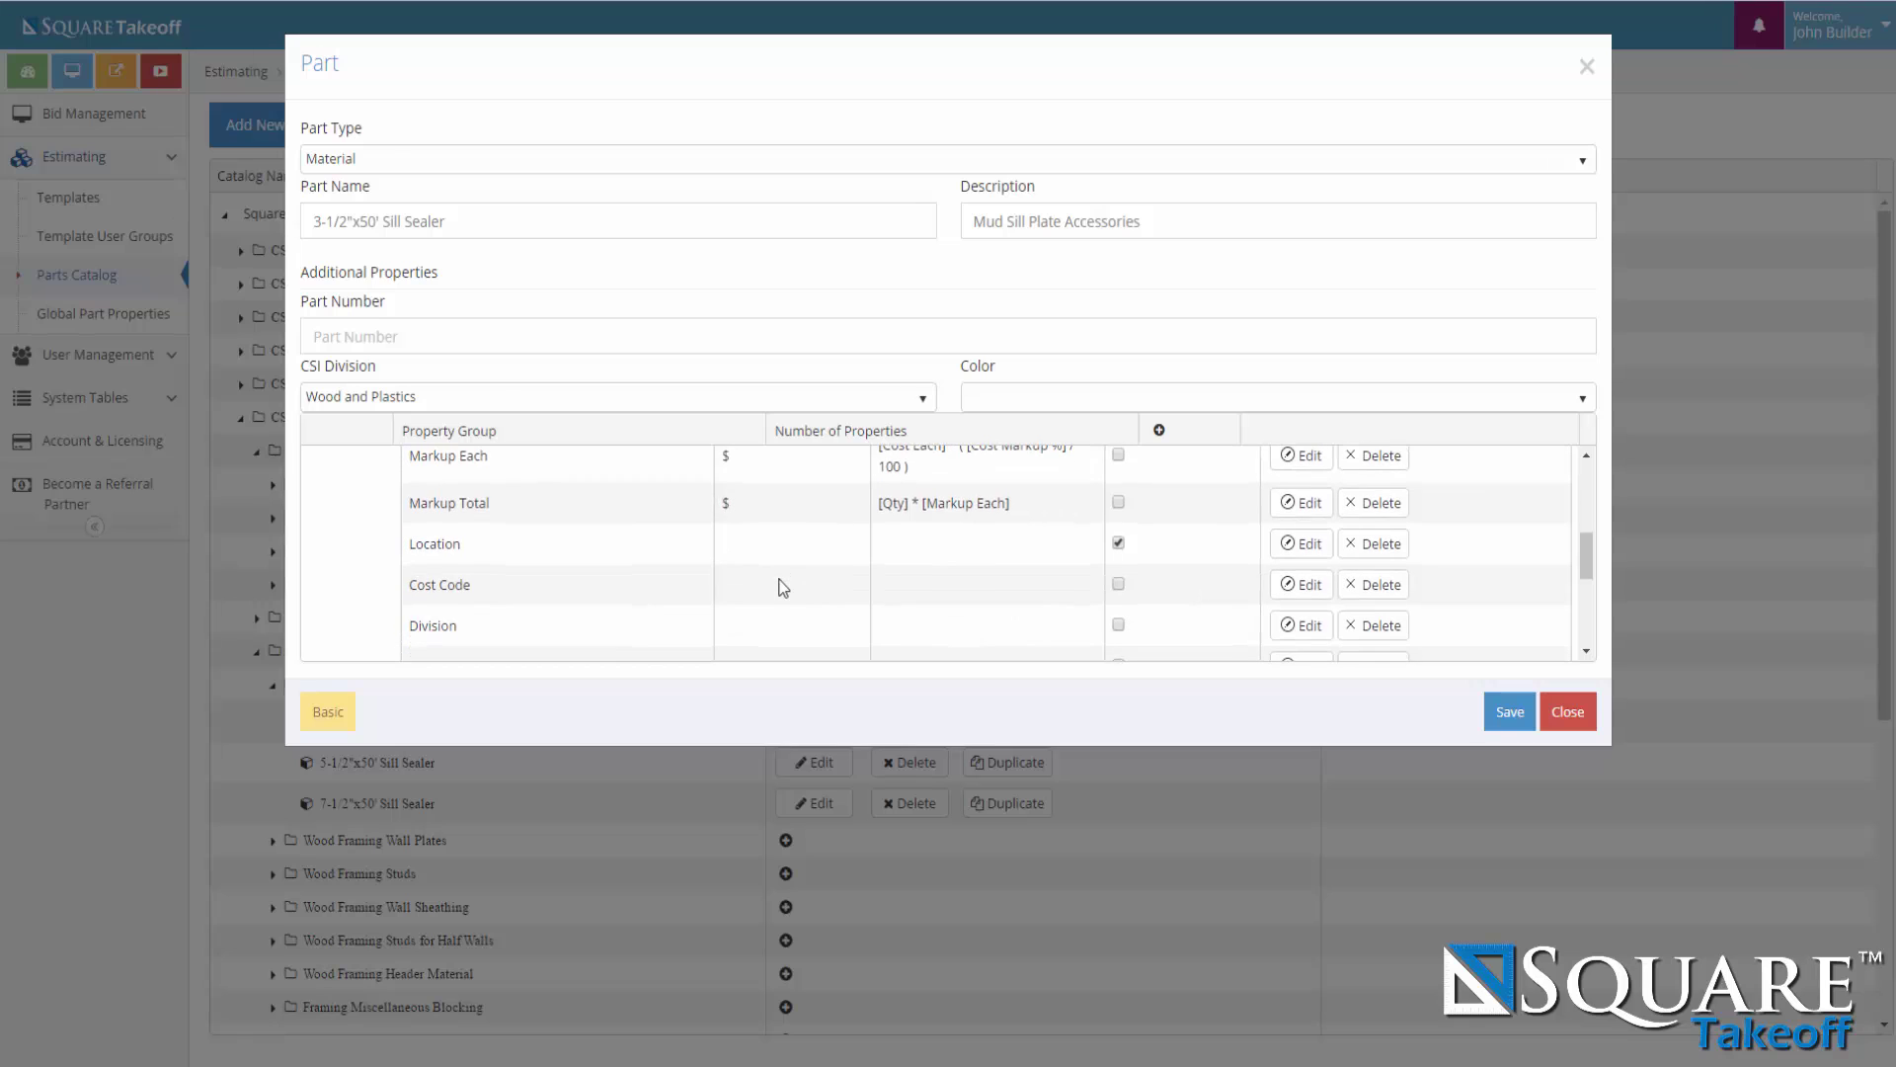
scroll(842, 622, "up", 2)
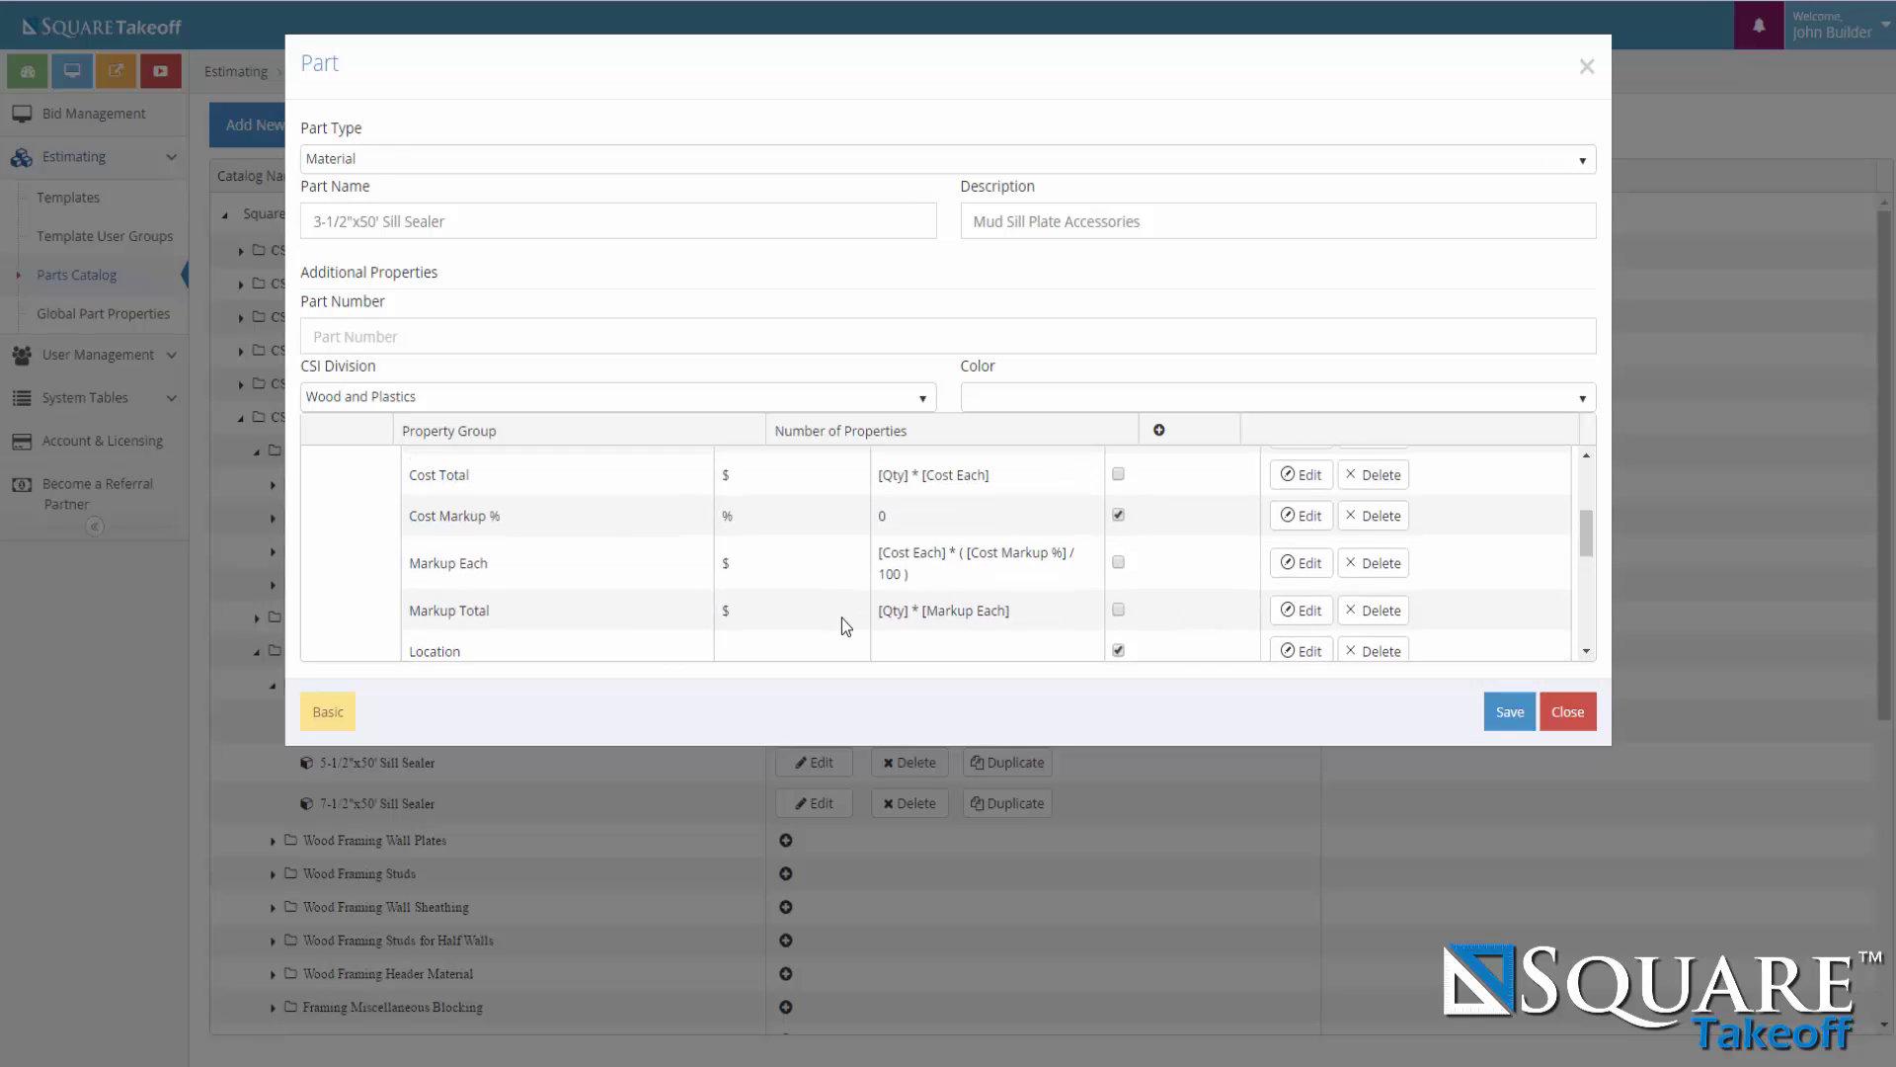
left_click(1304, 613)
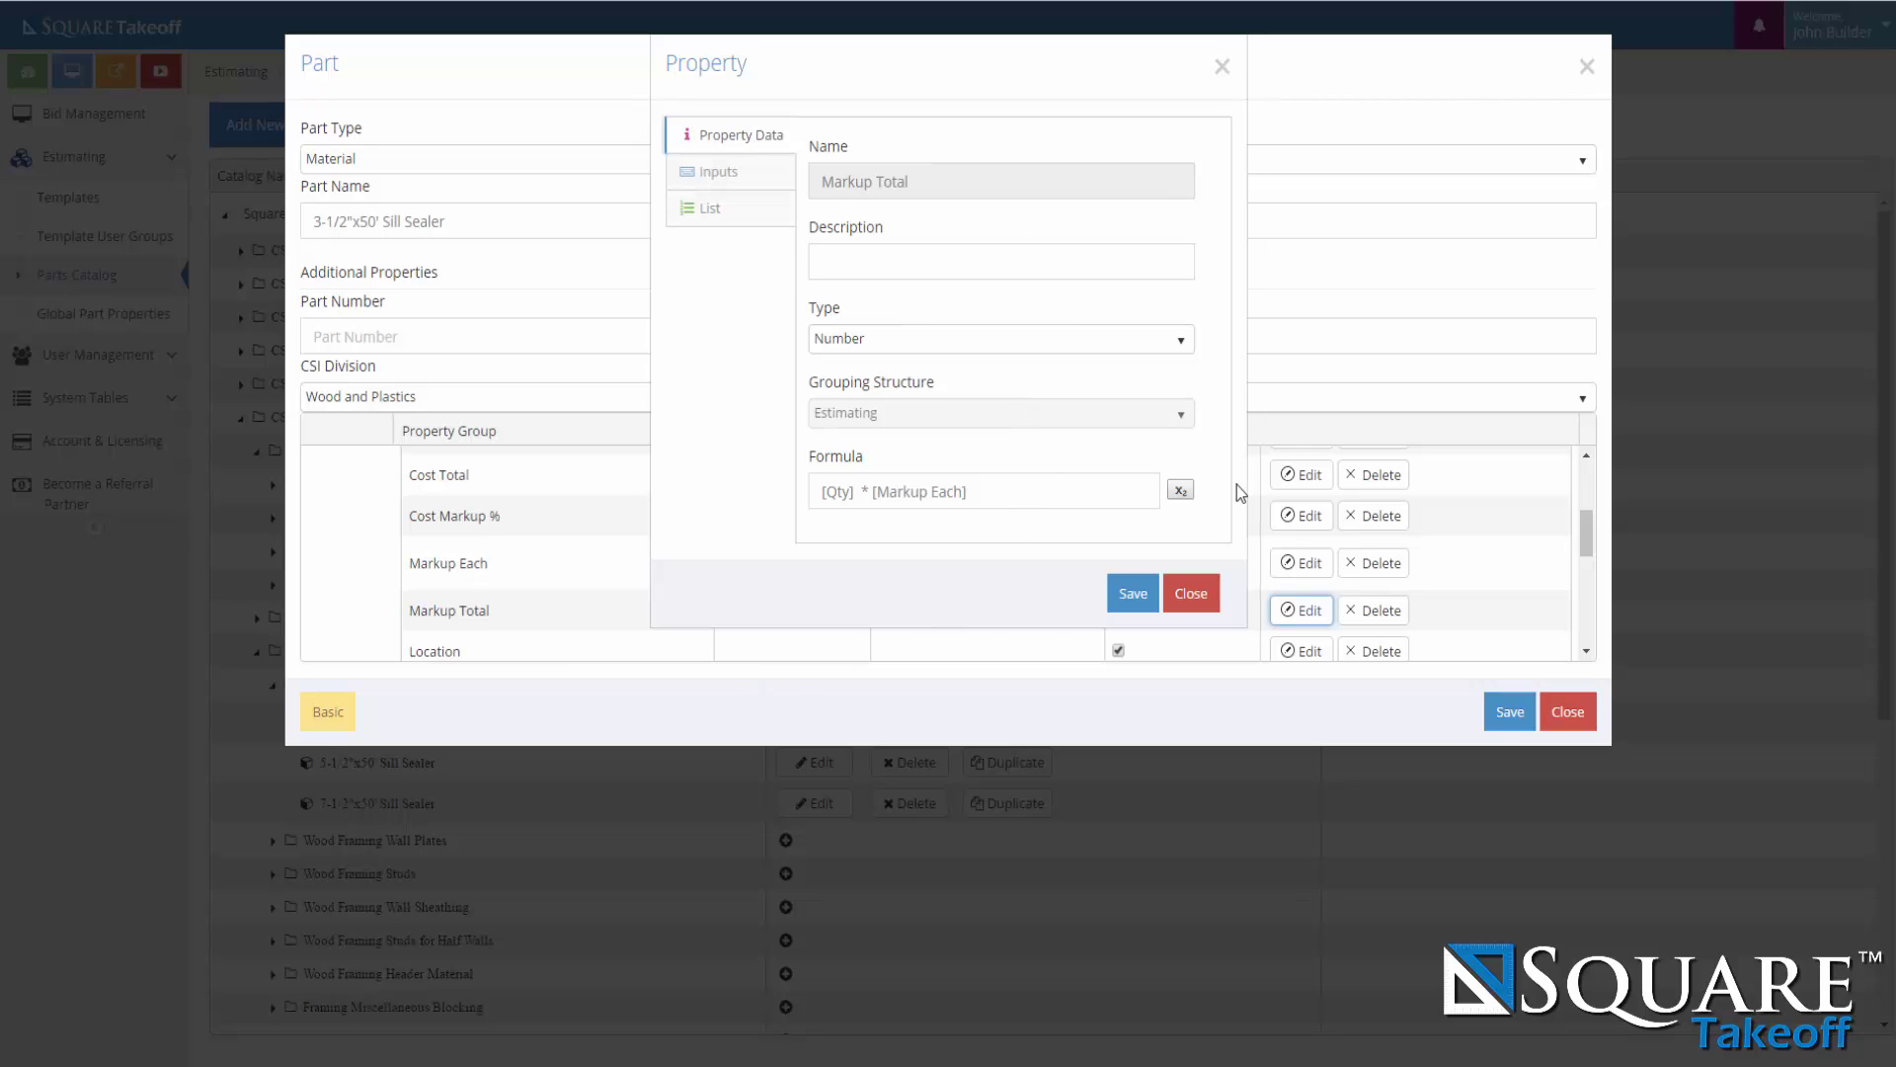
left_click(1193, 594)
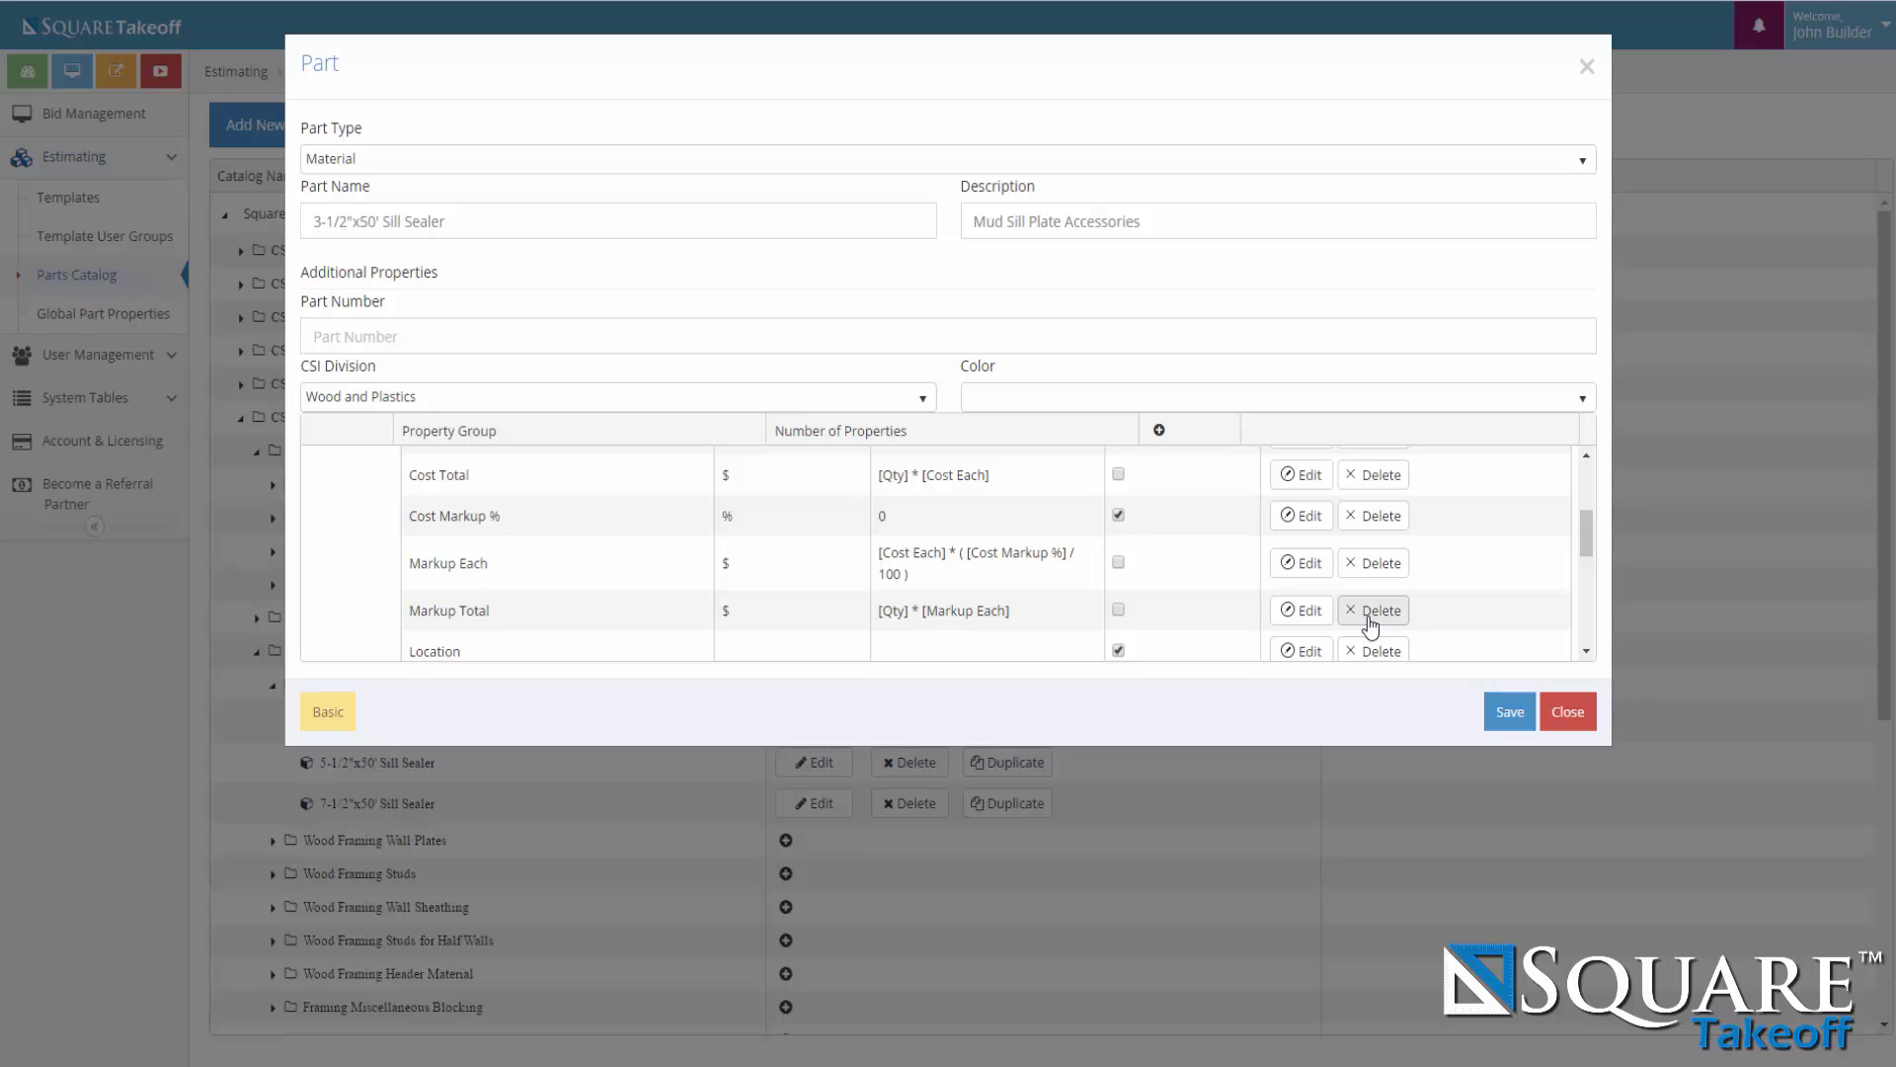
left_click(1568, 719)
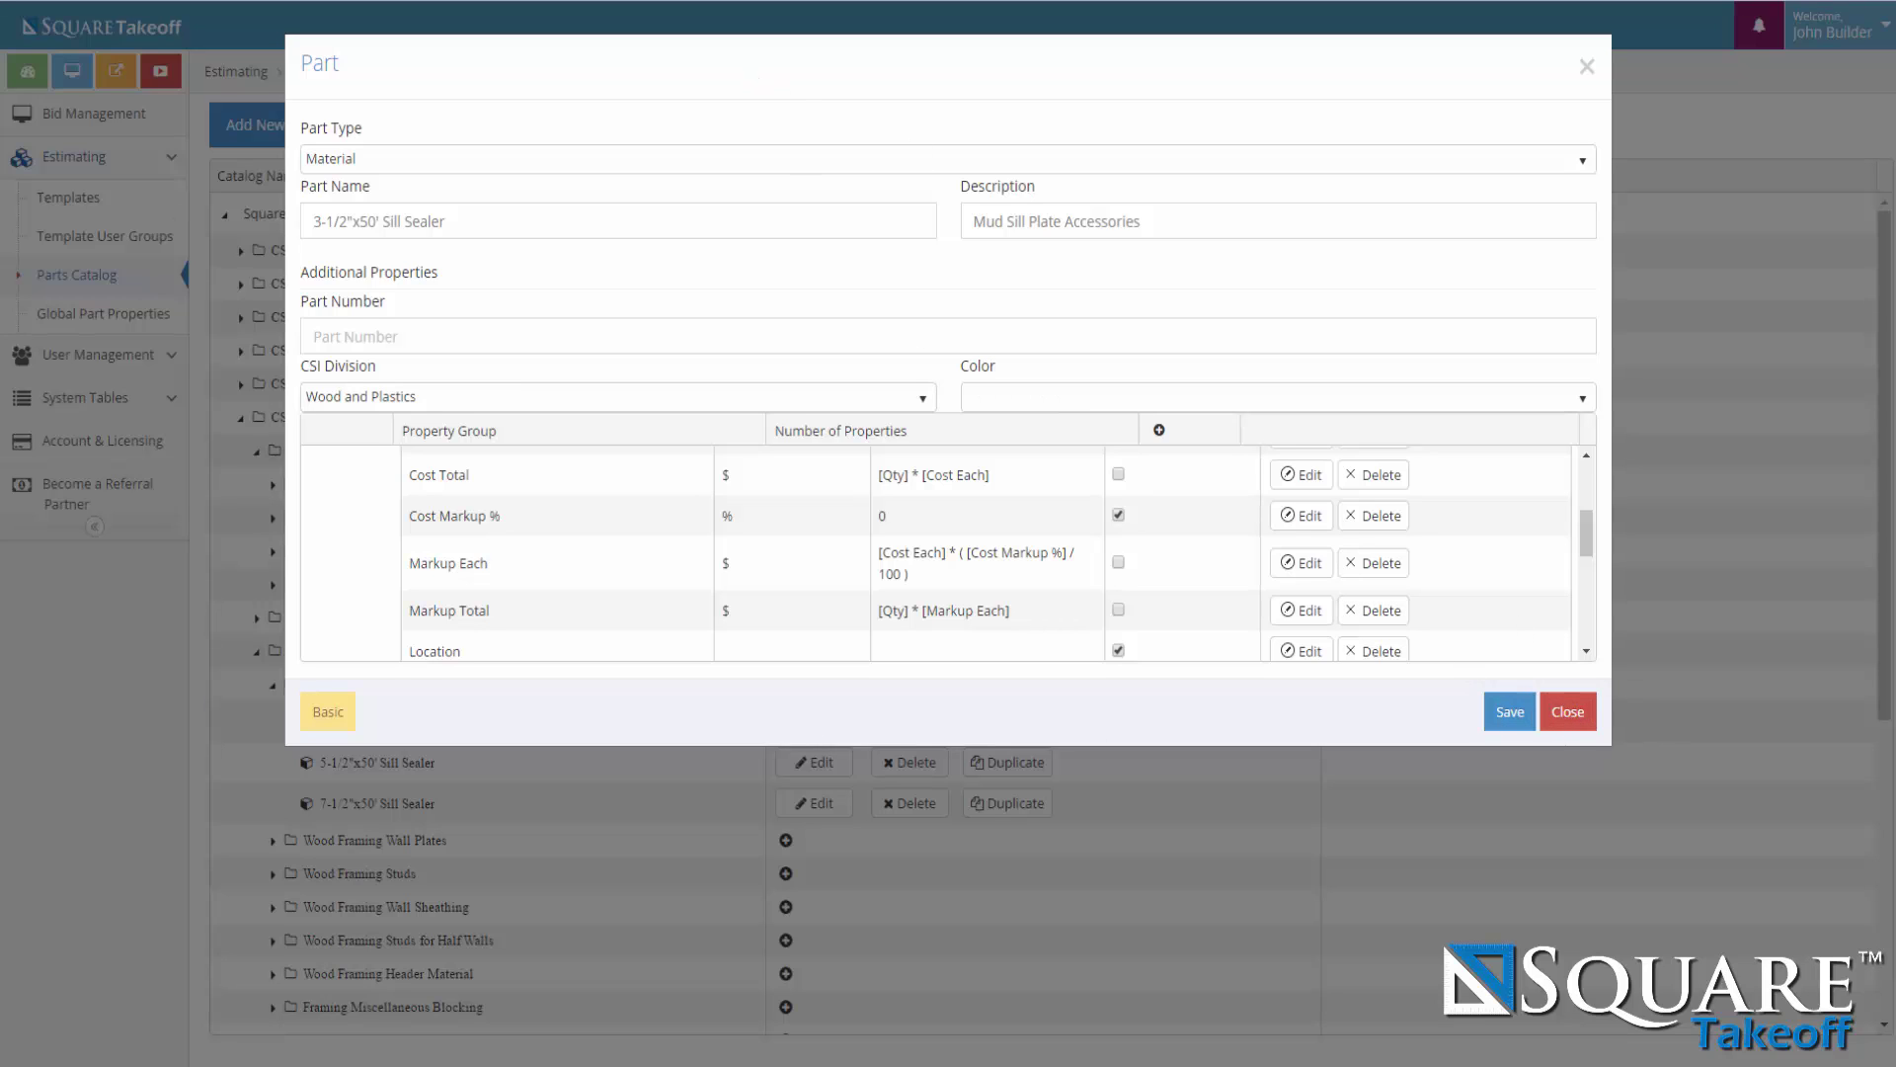
scroll(769, 483, "down", 2)
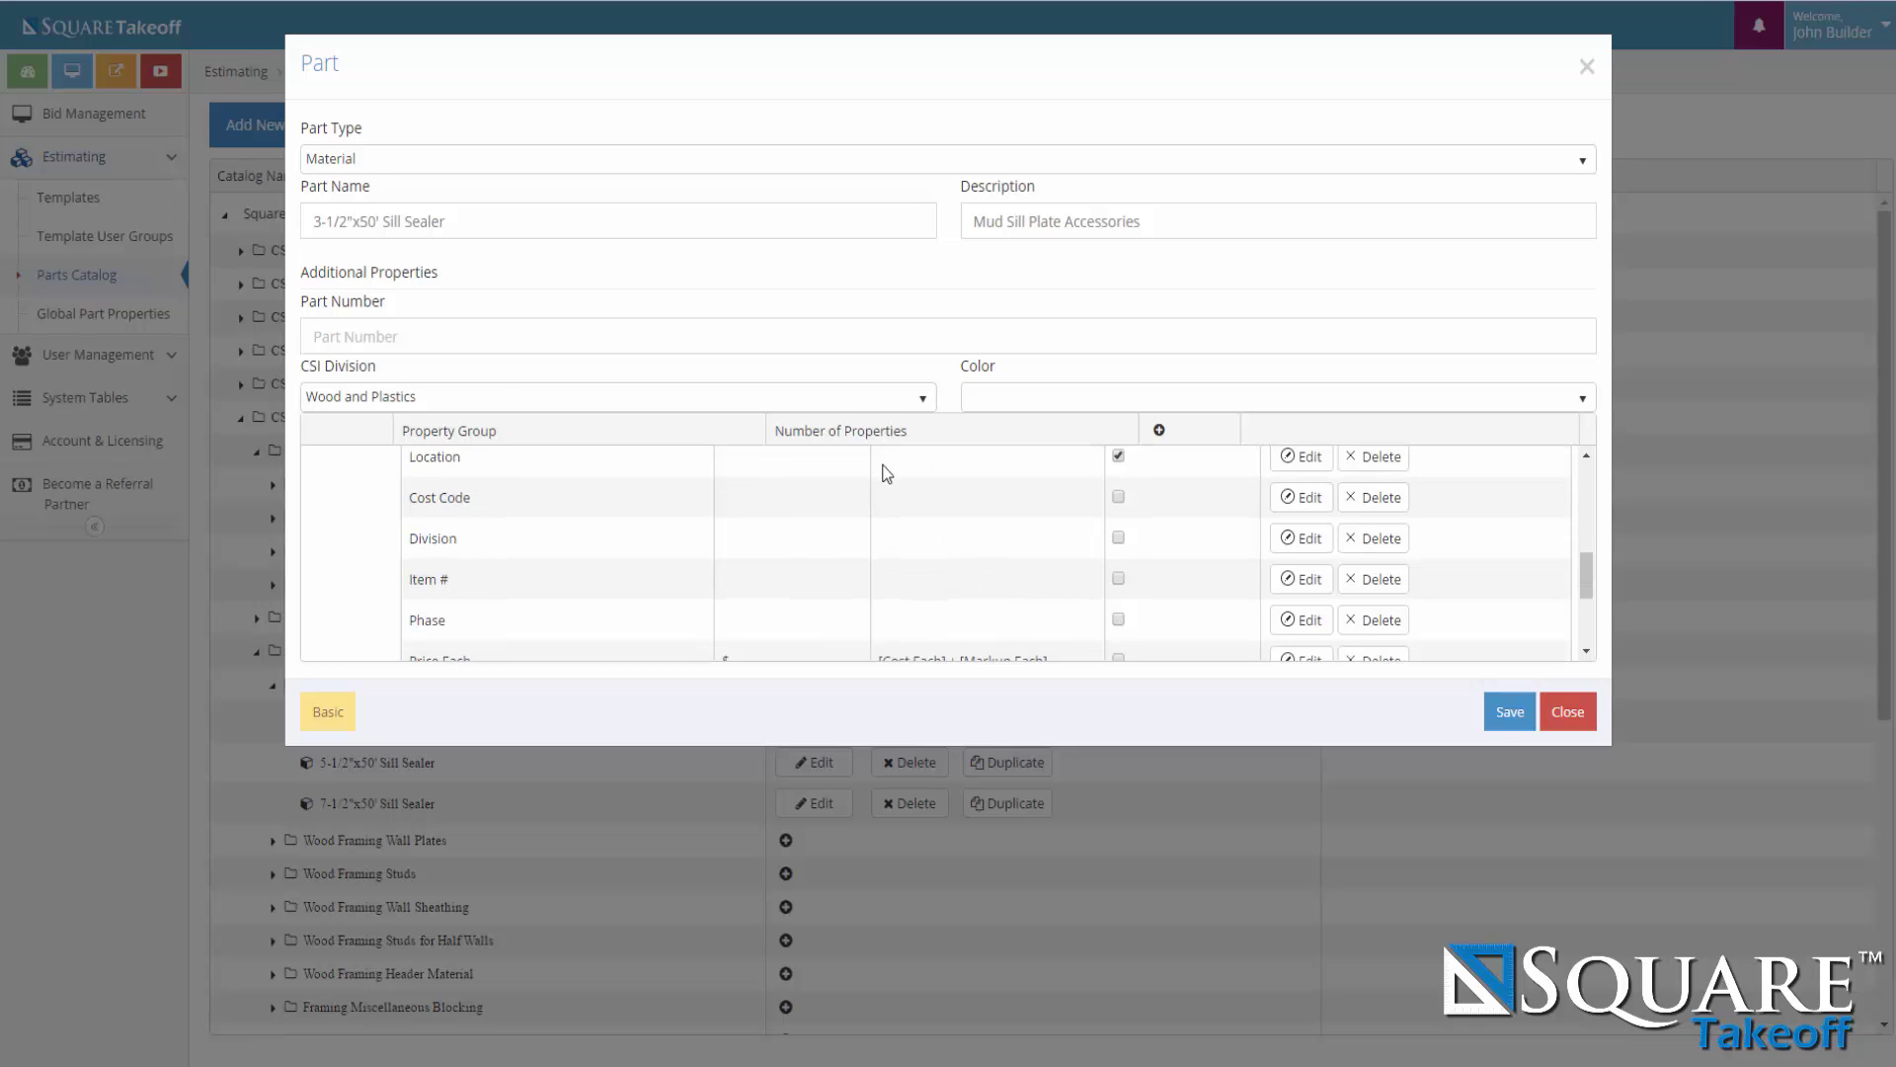
scroll(885, 475, "down", 2)
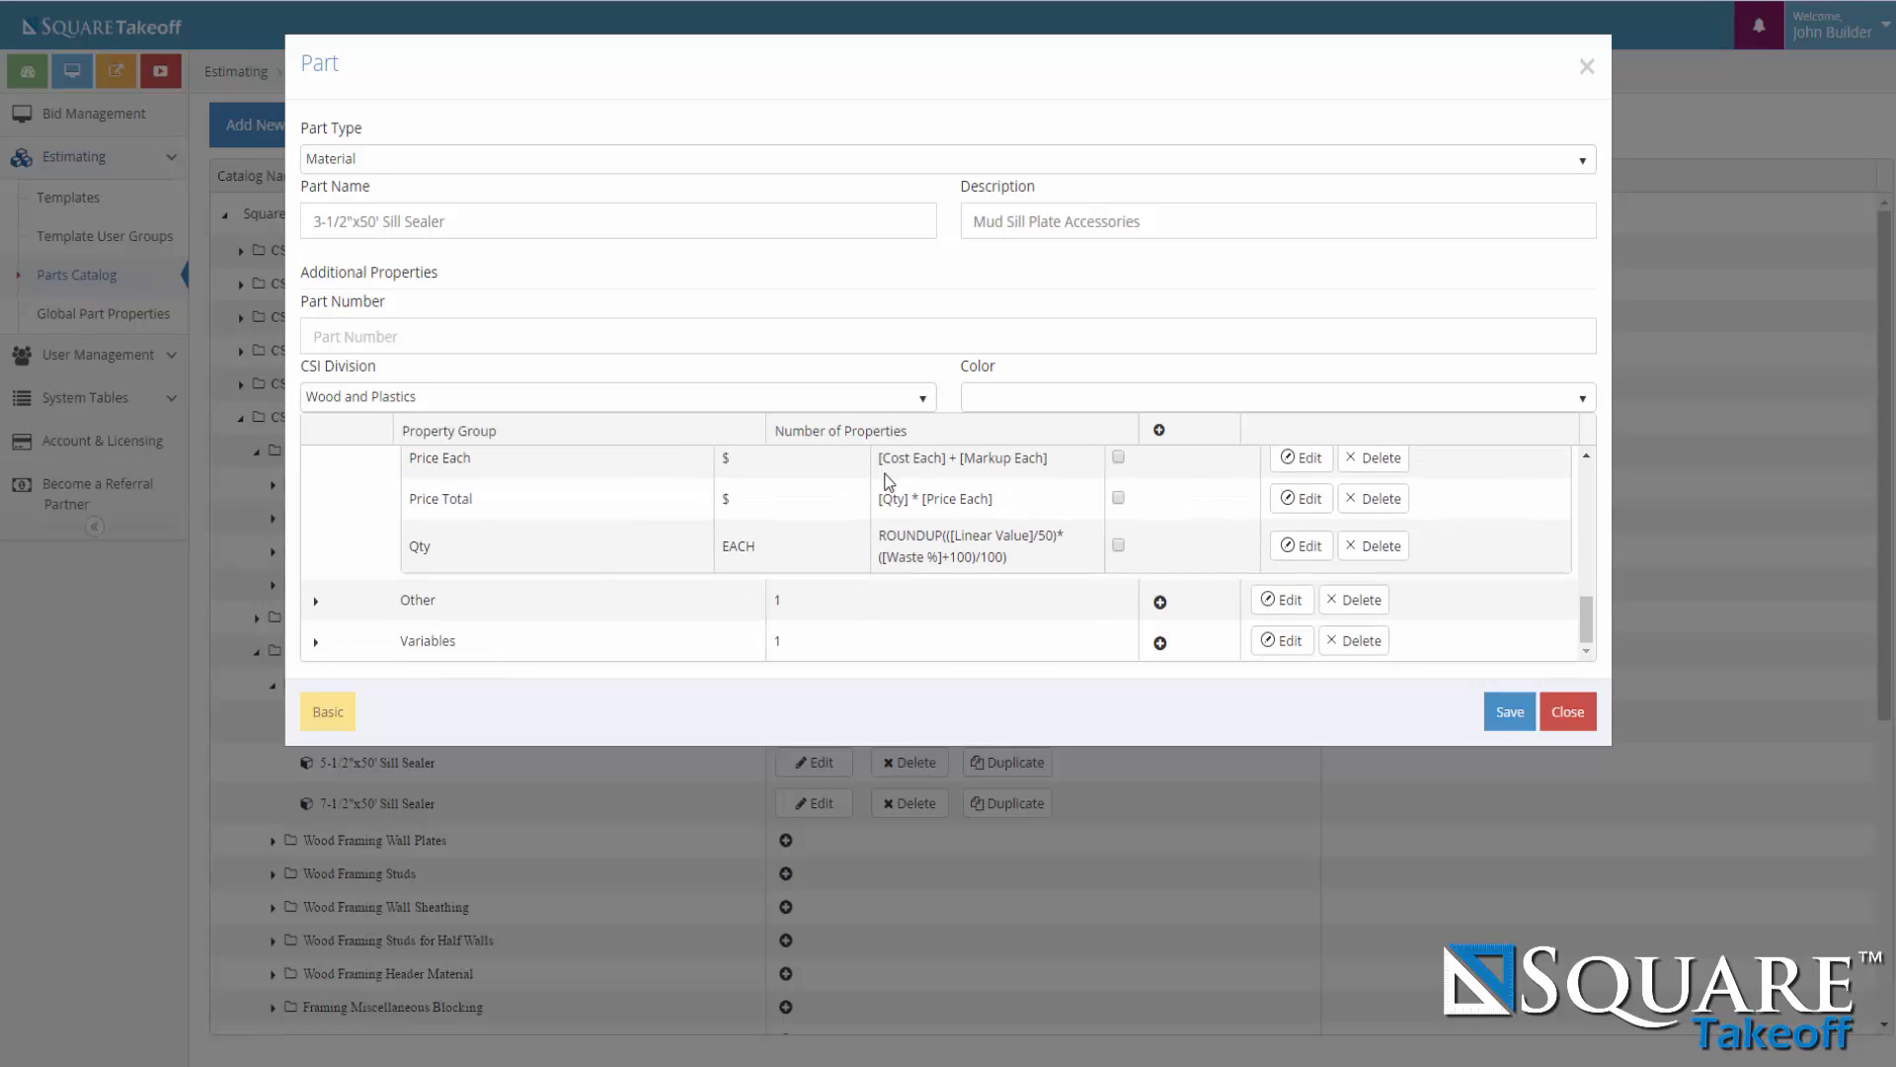
Review the Qty formula and its functions and operators, then close back to the Parts Catalog.
left_click(1304, 550)
left_click(1306, 552)
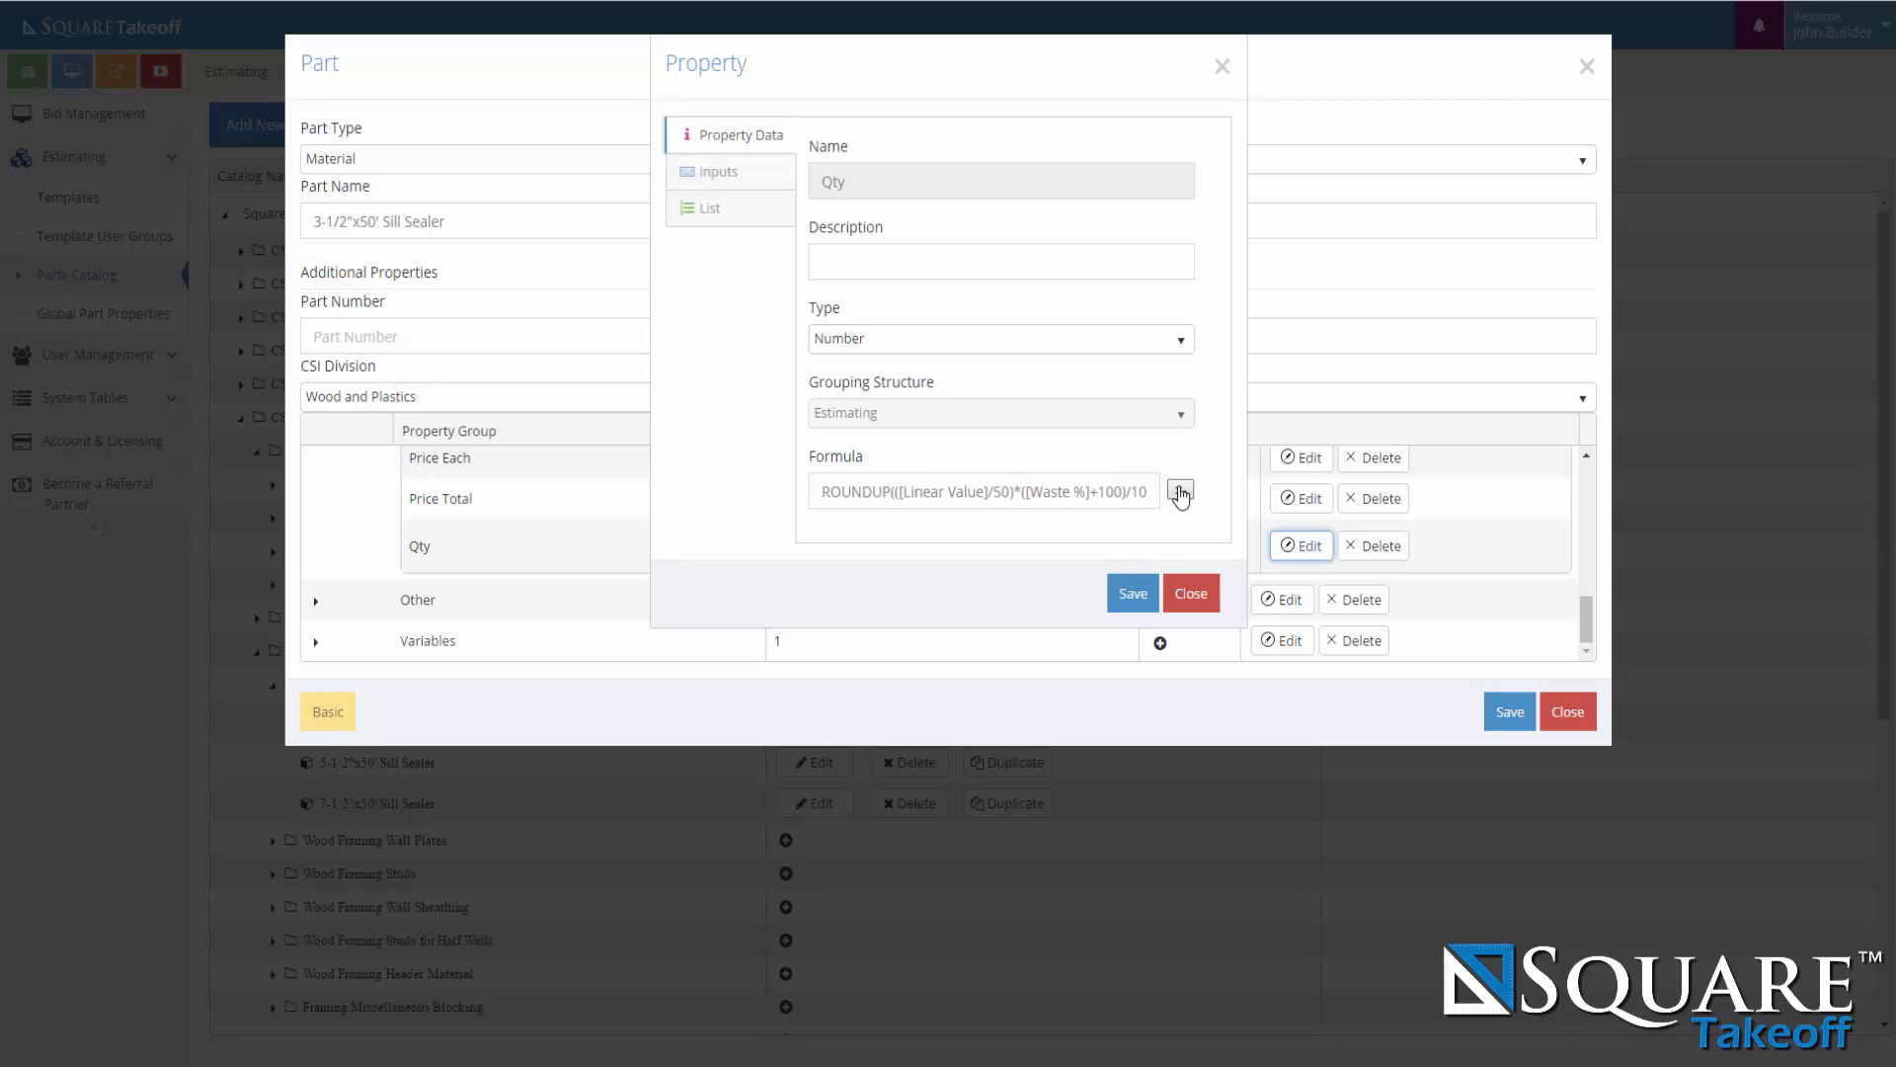
left_click(1182, 492)
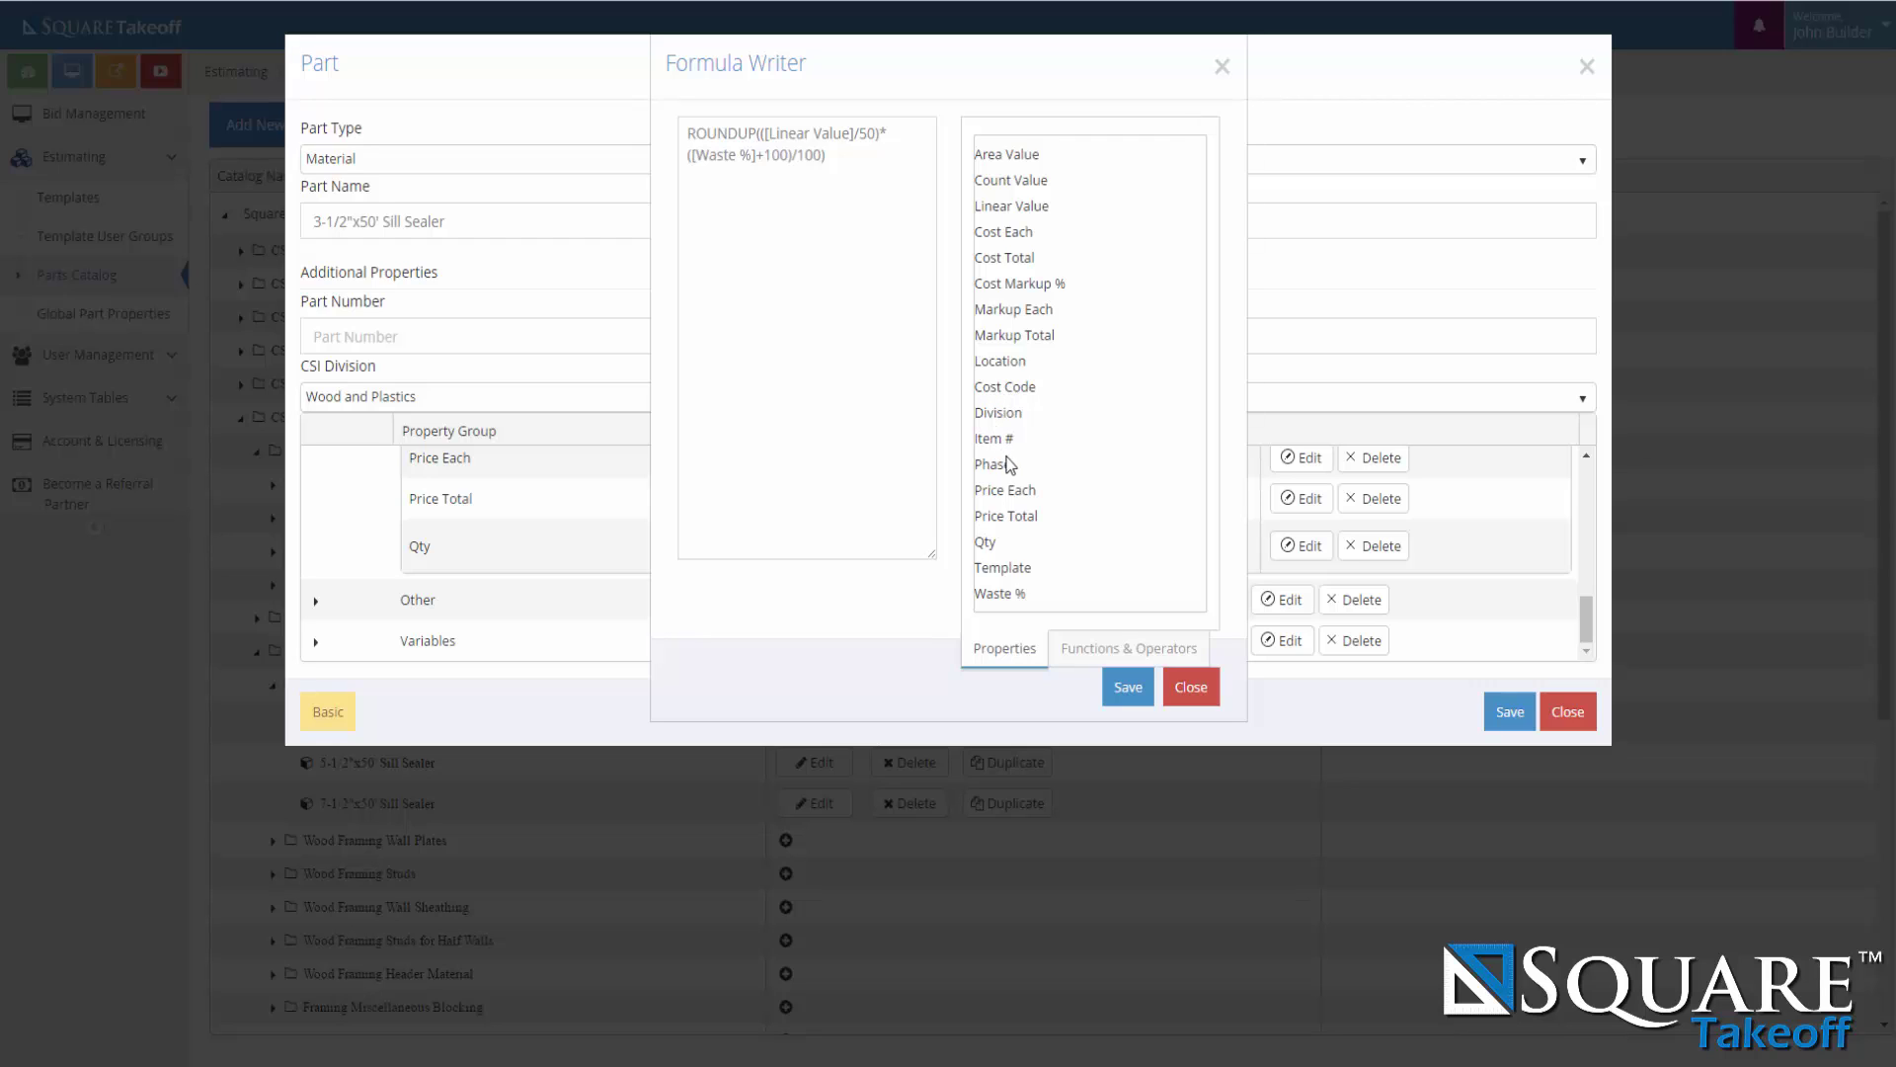
left_click(1076, 656)
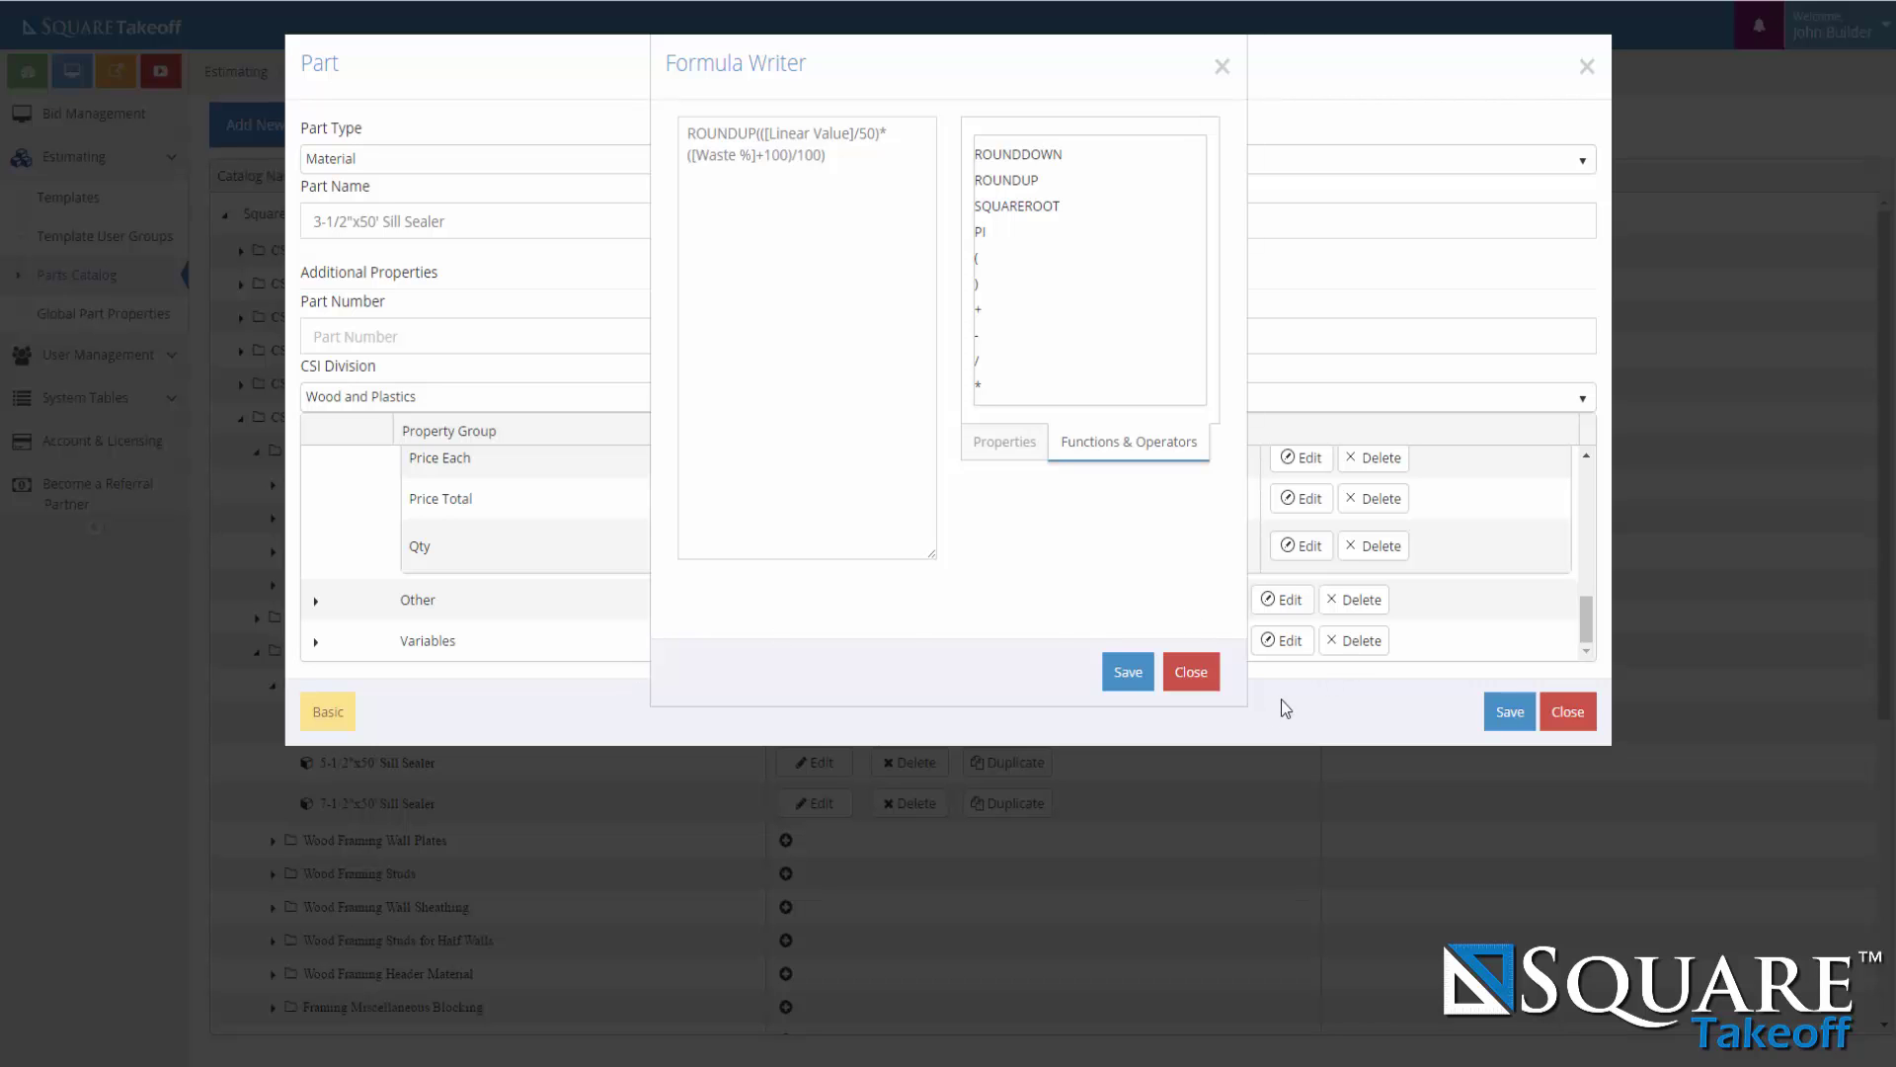
left_click(1192, 673)
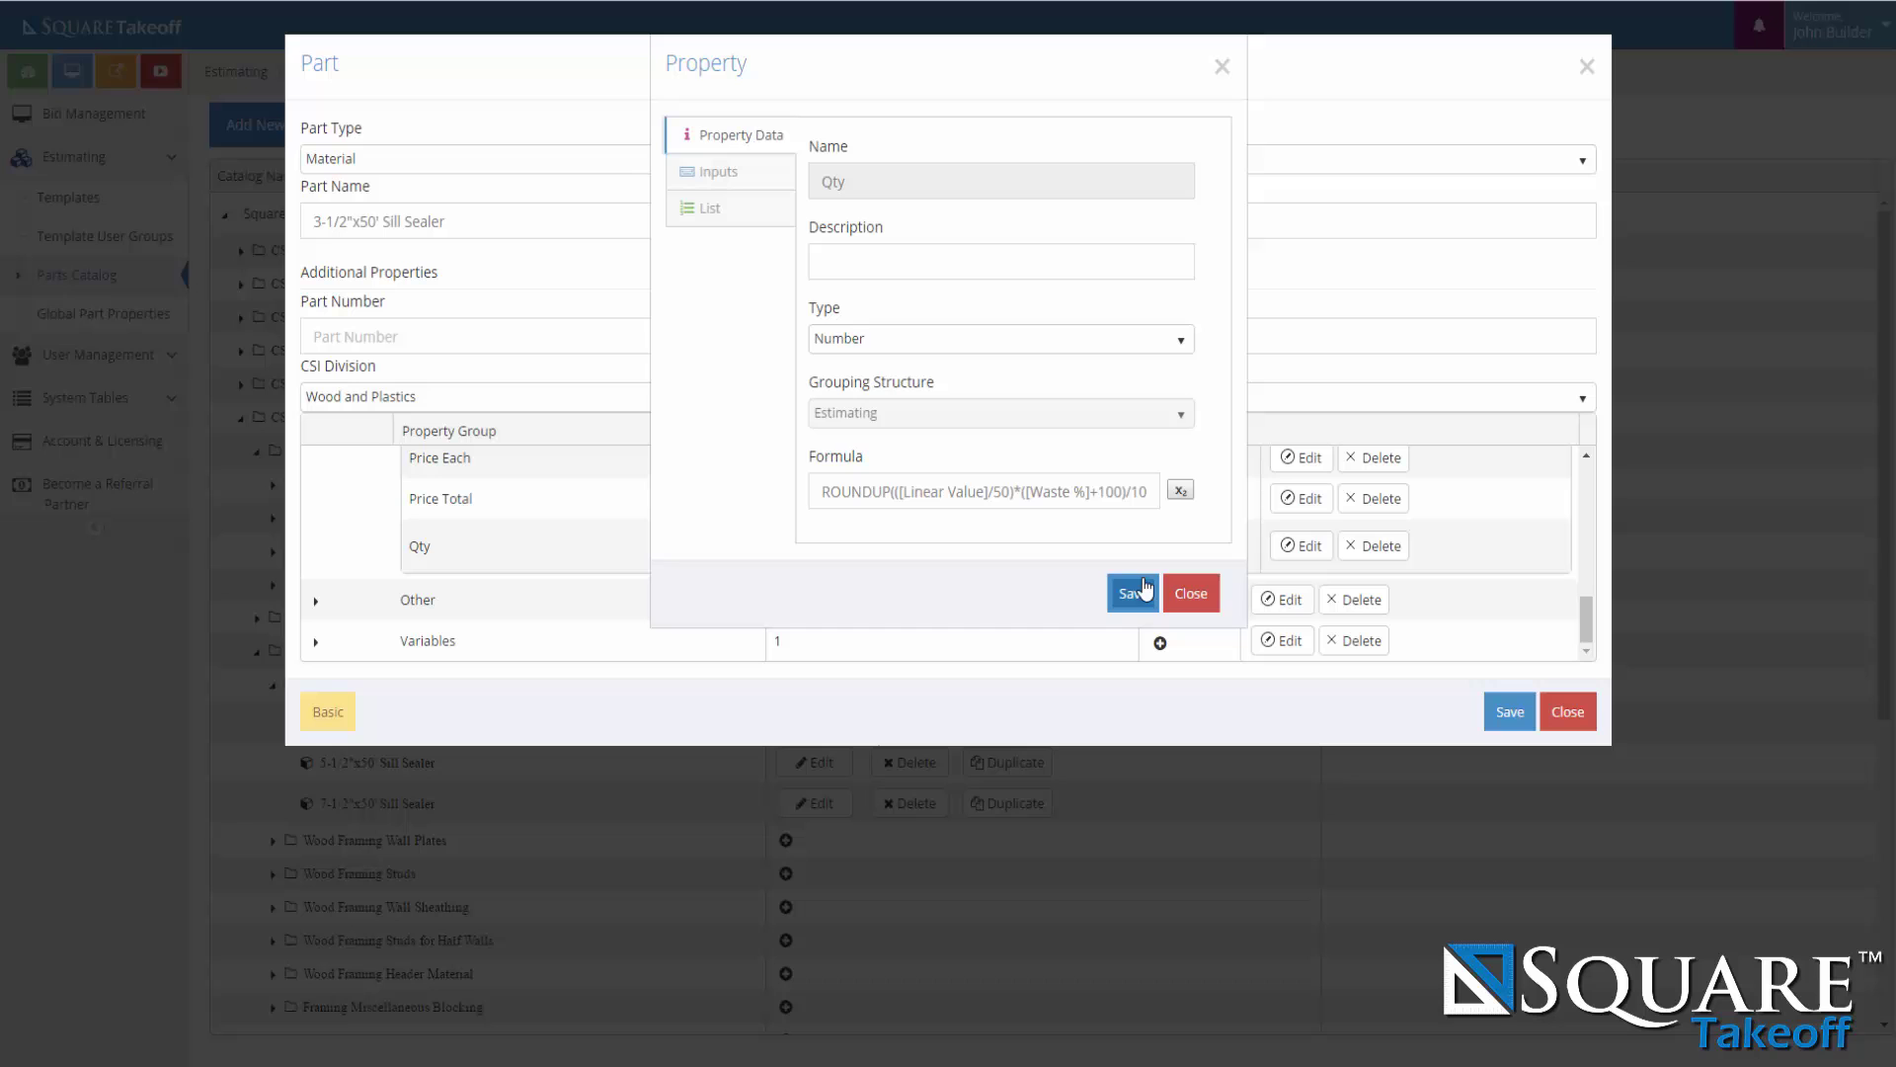
left_click(1192, 593)
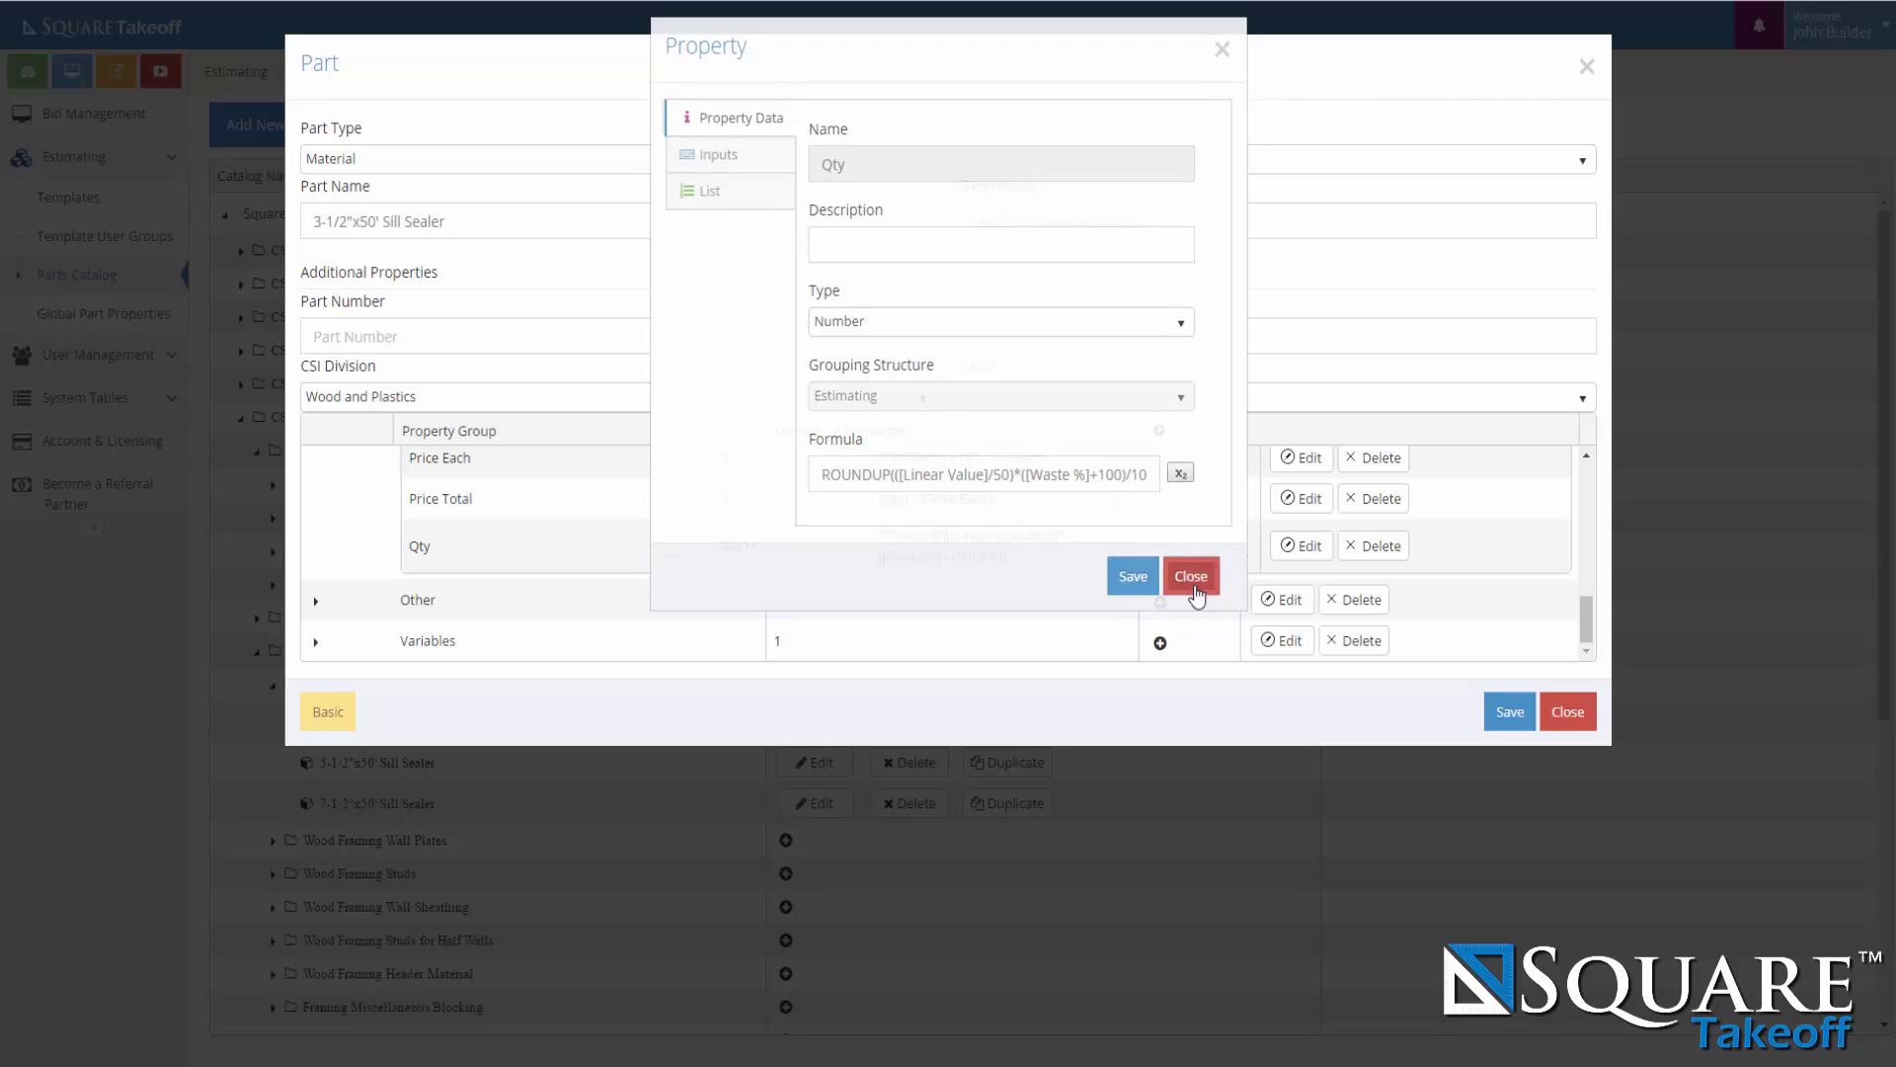
left_click(1568, 711)
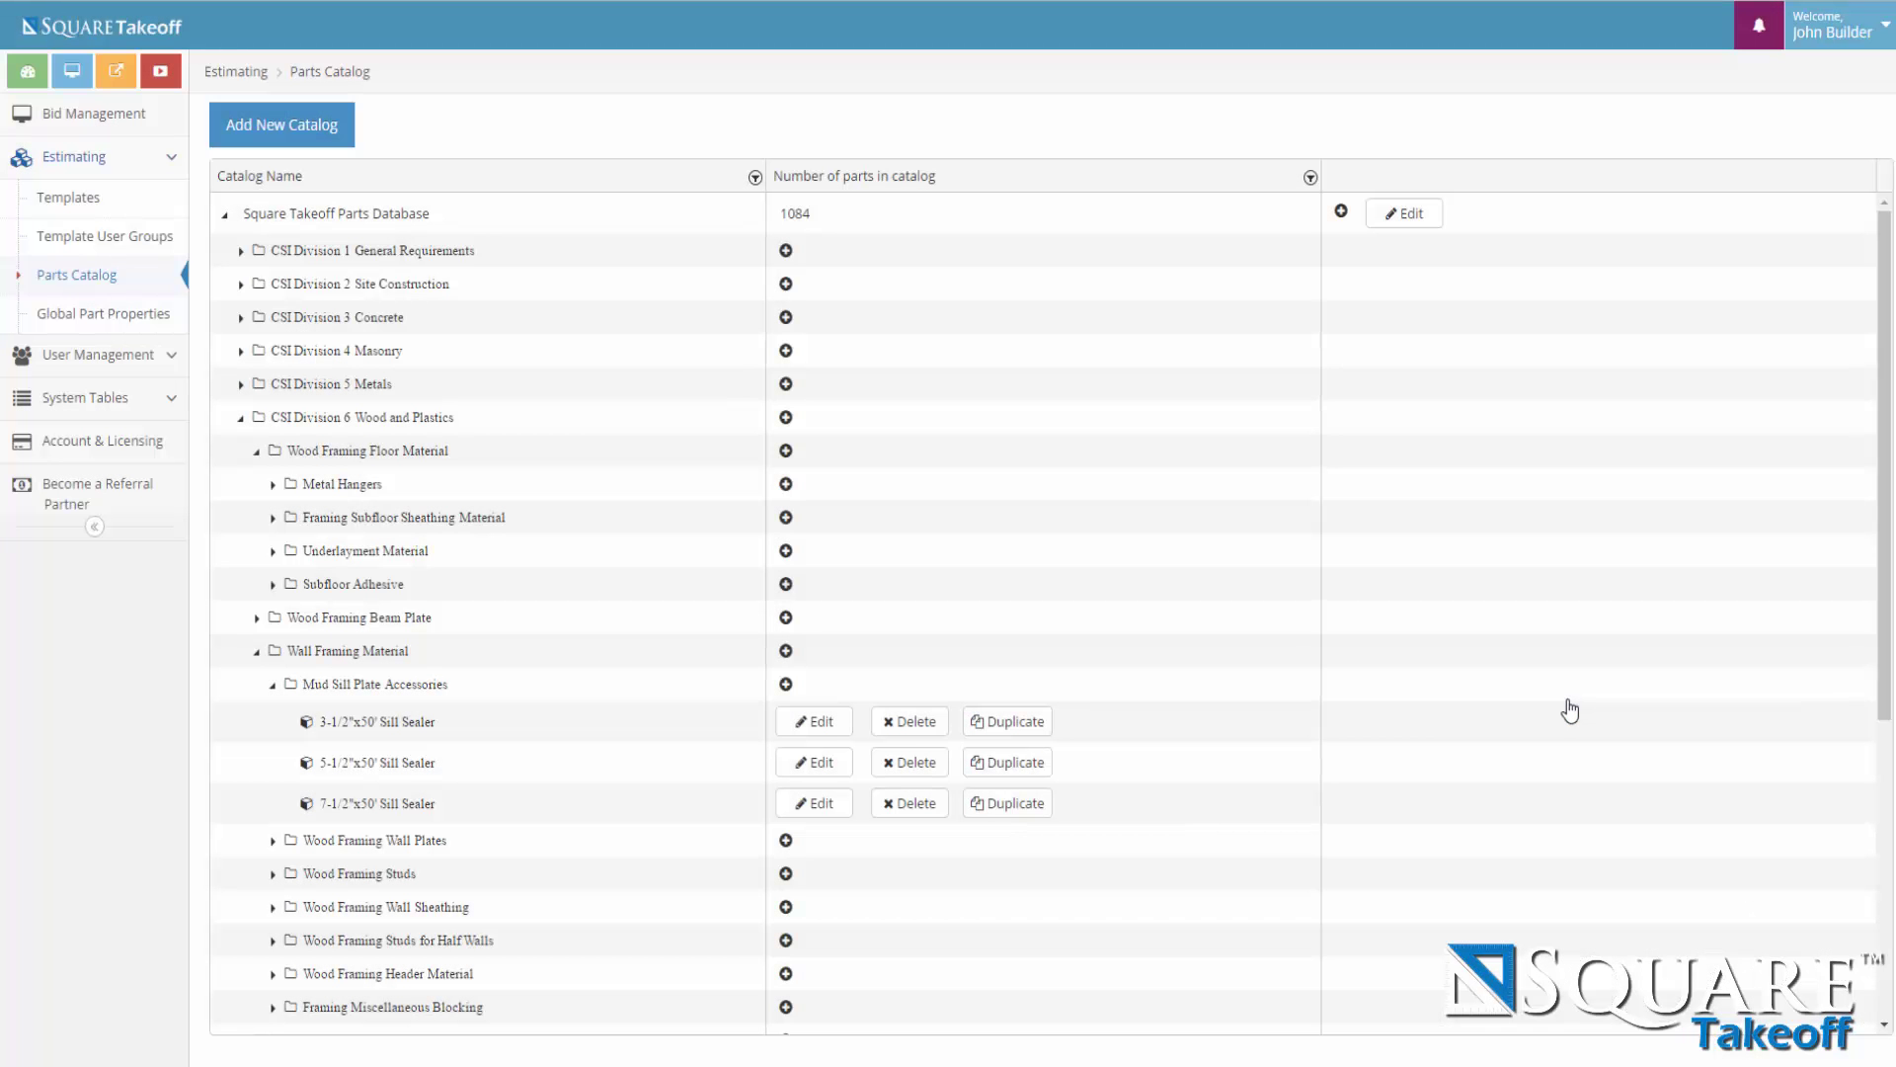
Add and save a new catalog named 'Demo Parts Catalog'.
left_click(225, 213)
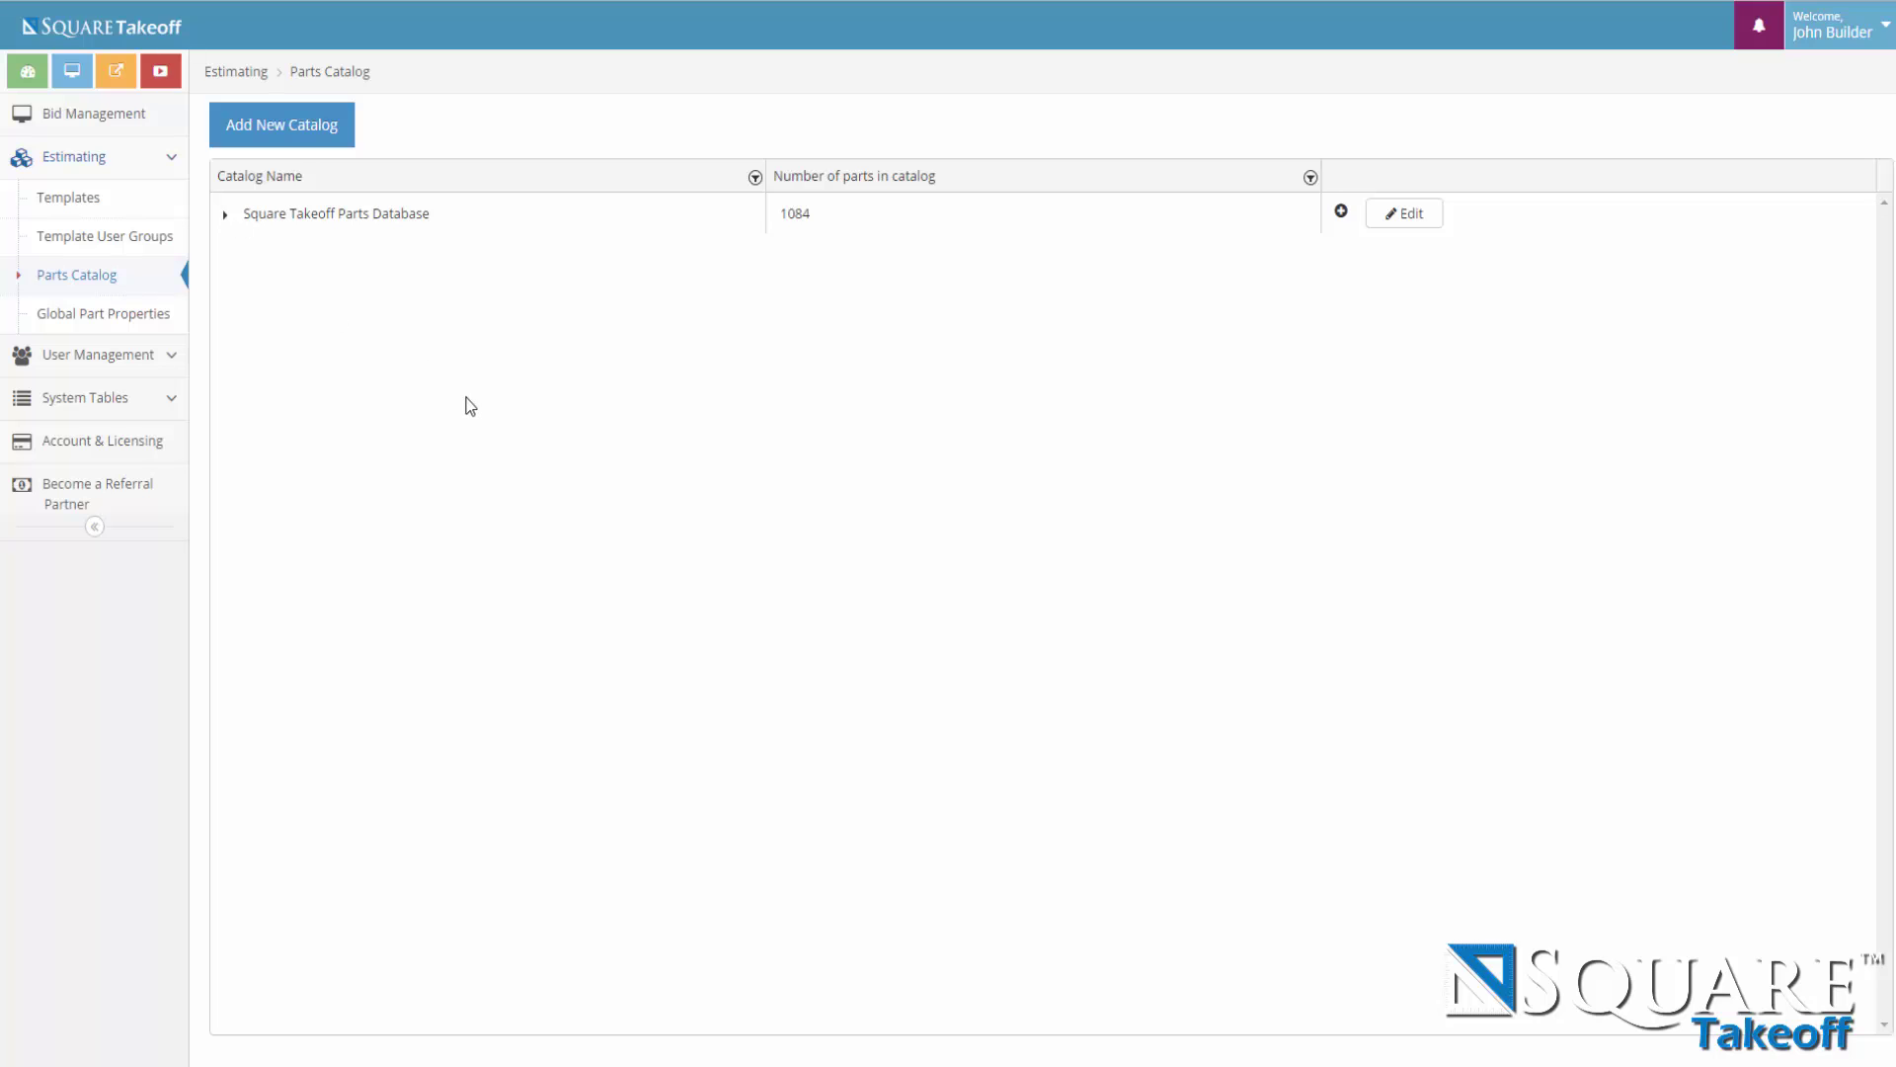
left_click(302, 129)
left_click(776, 162)
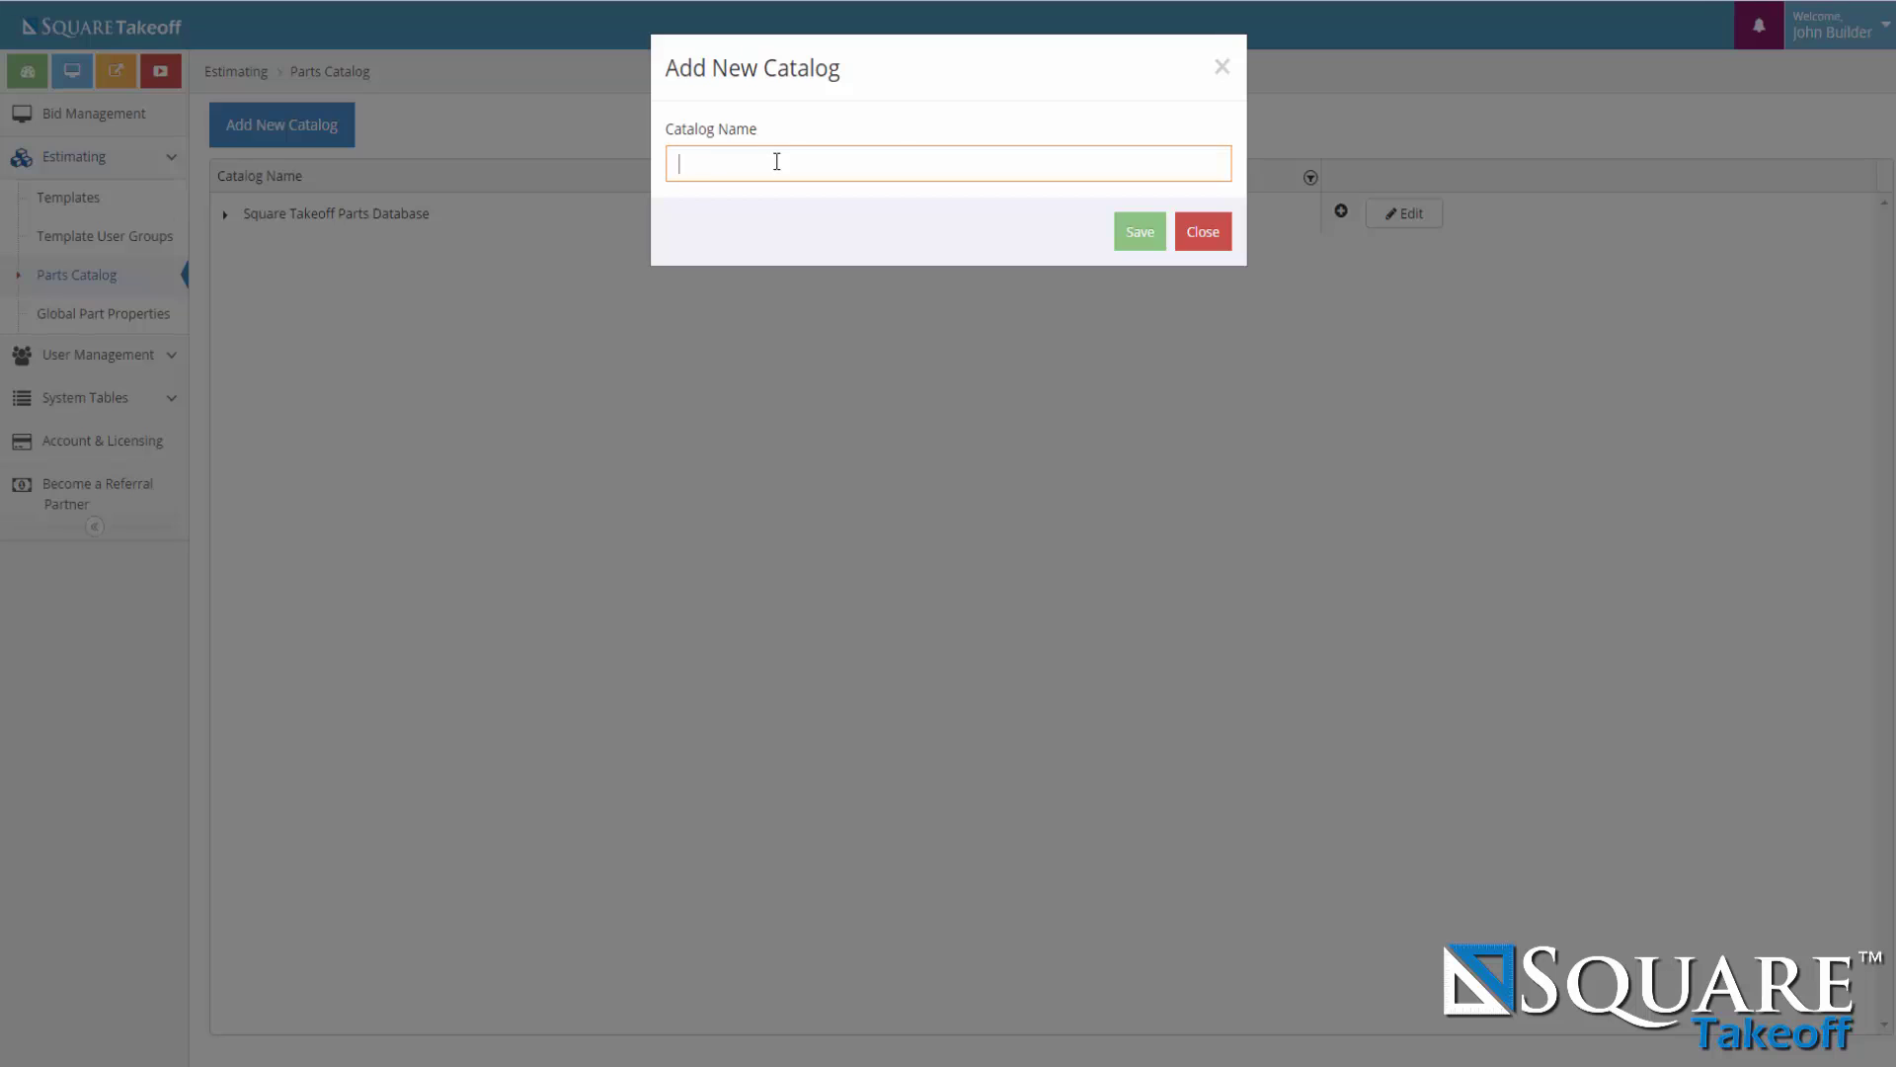
type("Demo Parts Catalog")
left_click(1143, 241)
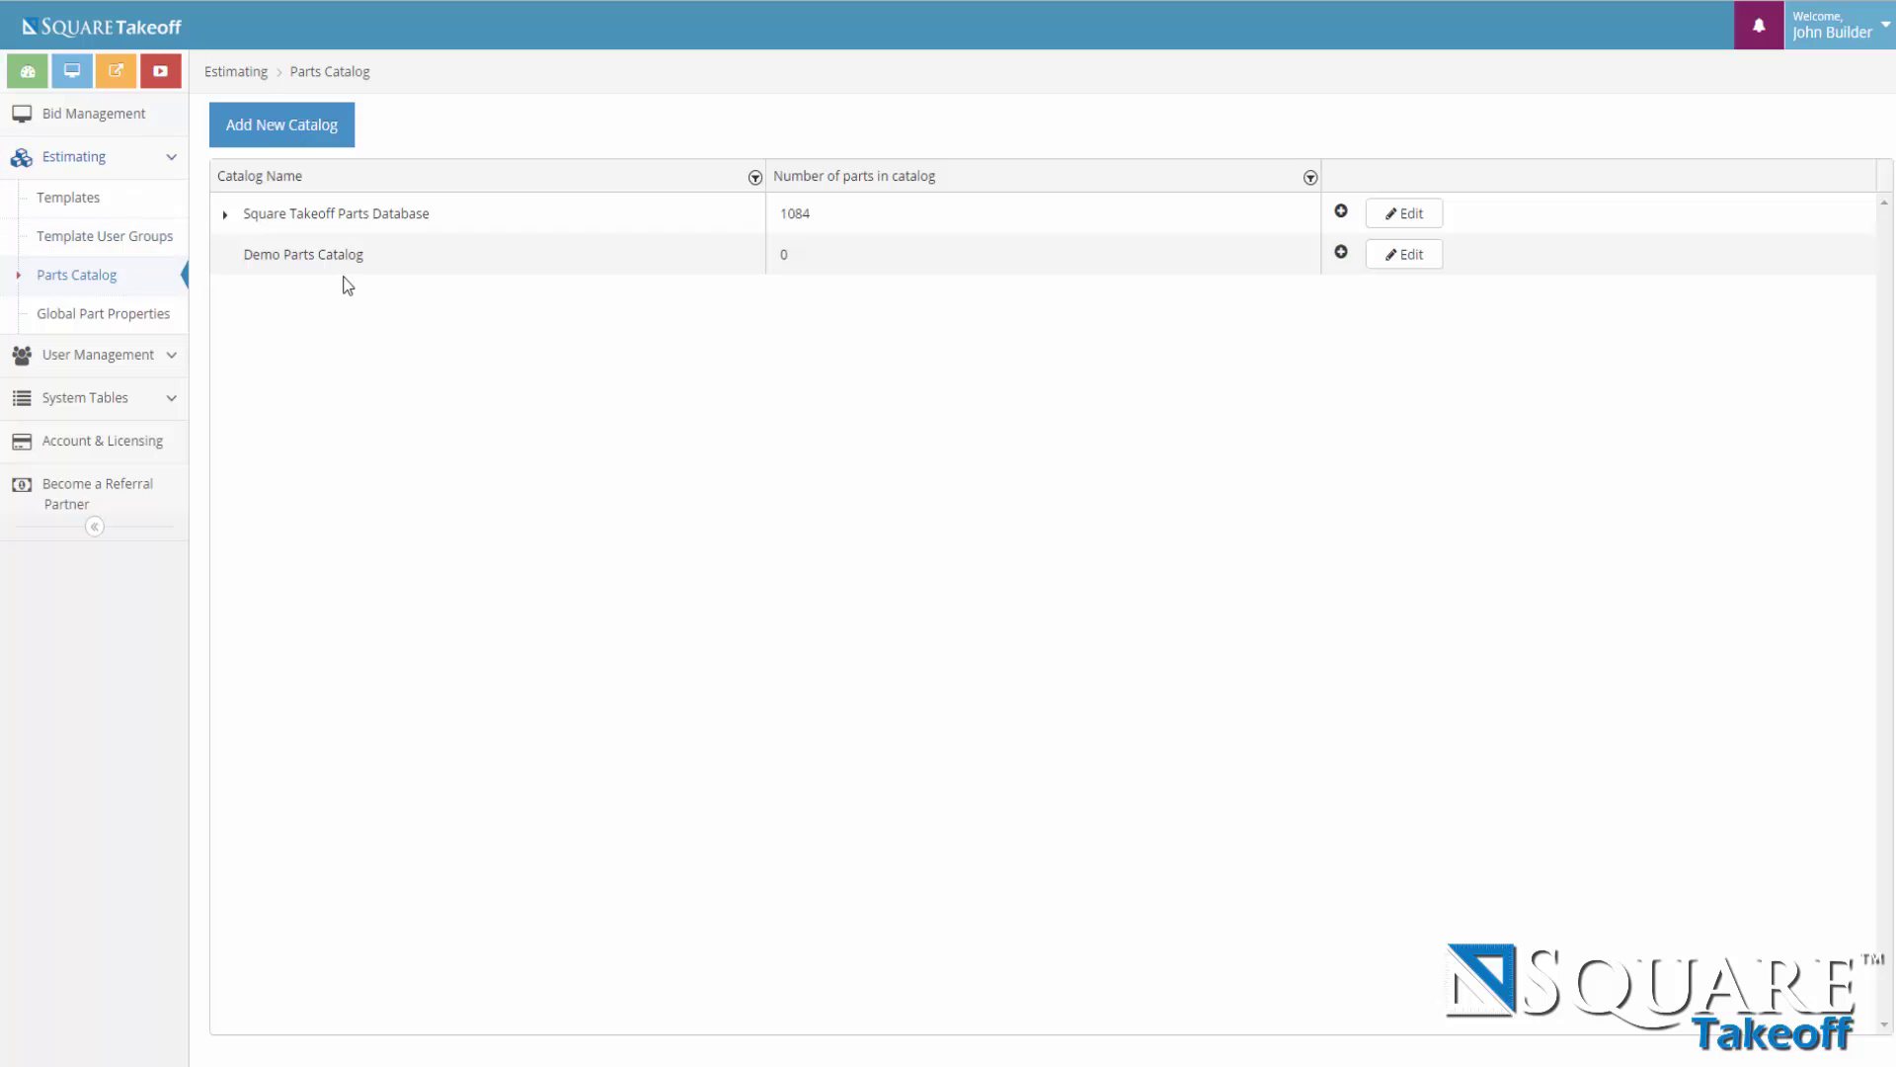
Add a new Material part to Demo Parts Catalog.
left_click(1411, 259)
left_click(1342, 254)
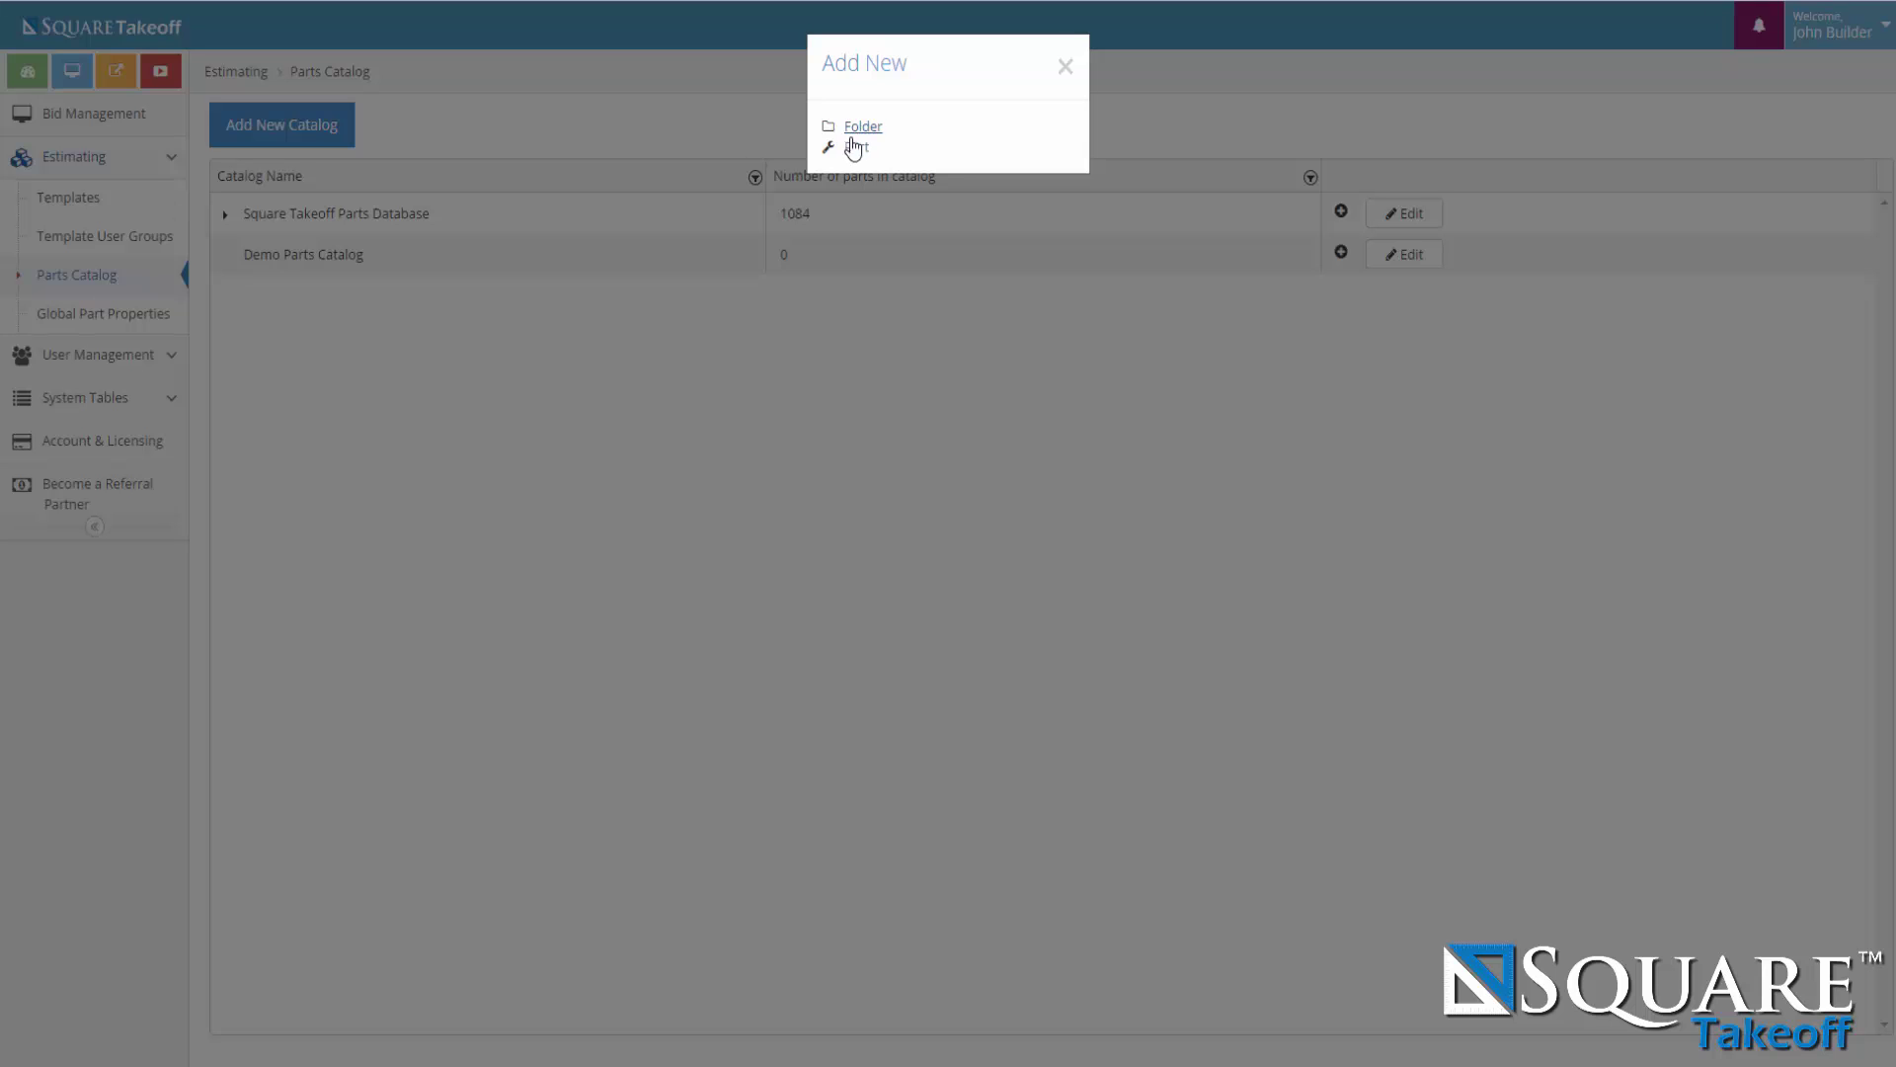
left_click(852, 150)
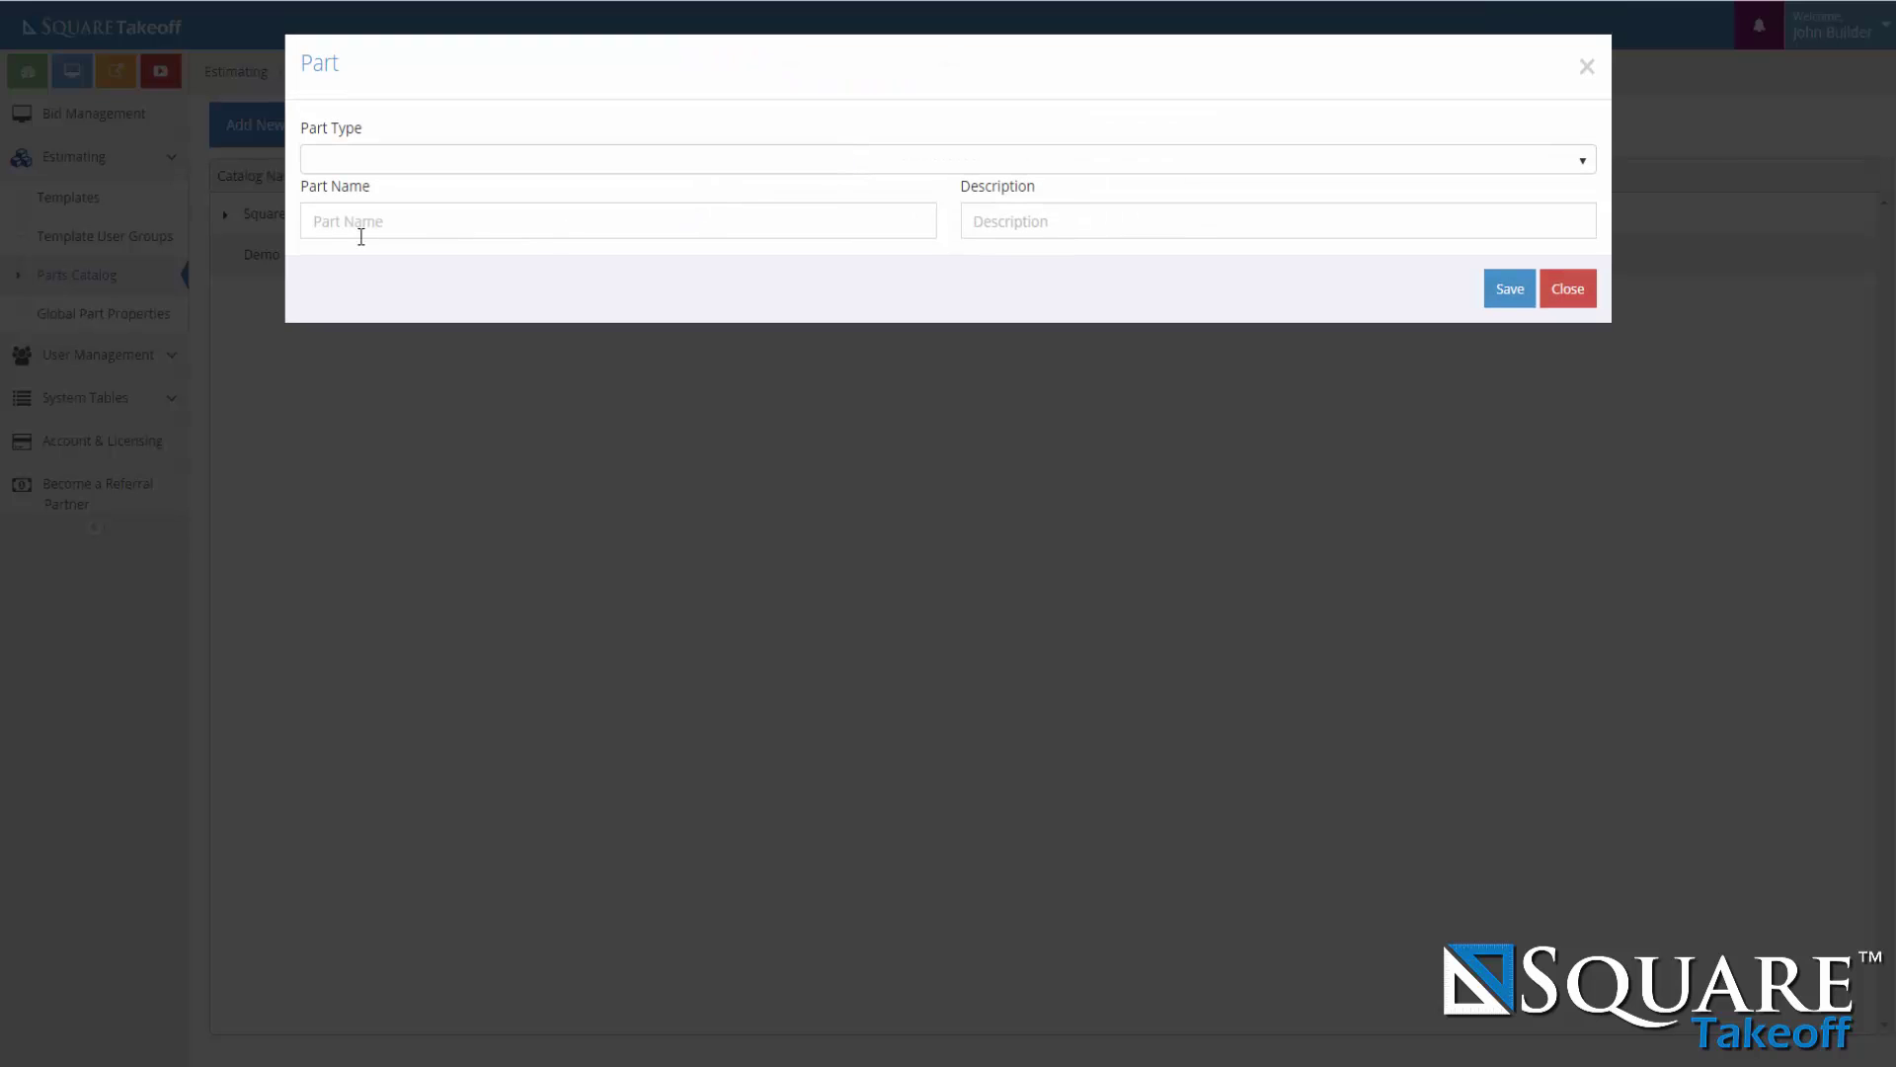
left_click(328, 164)
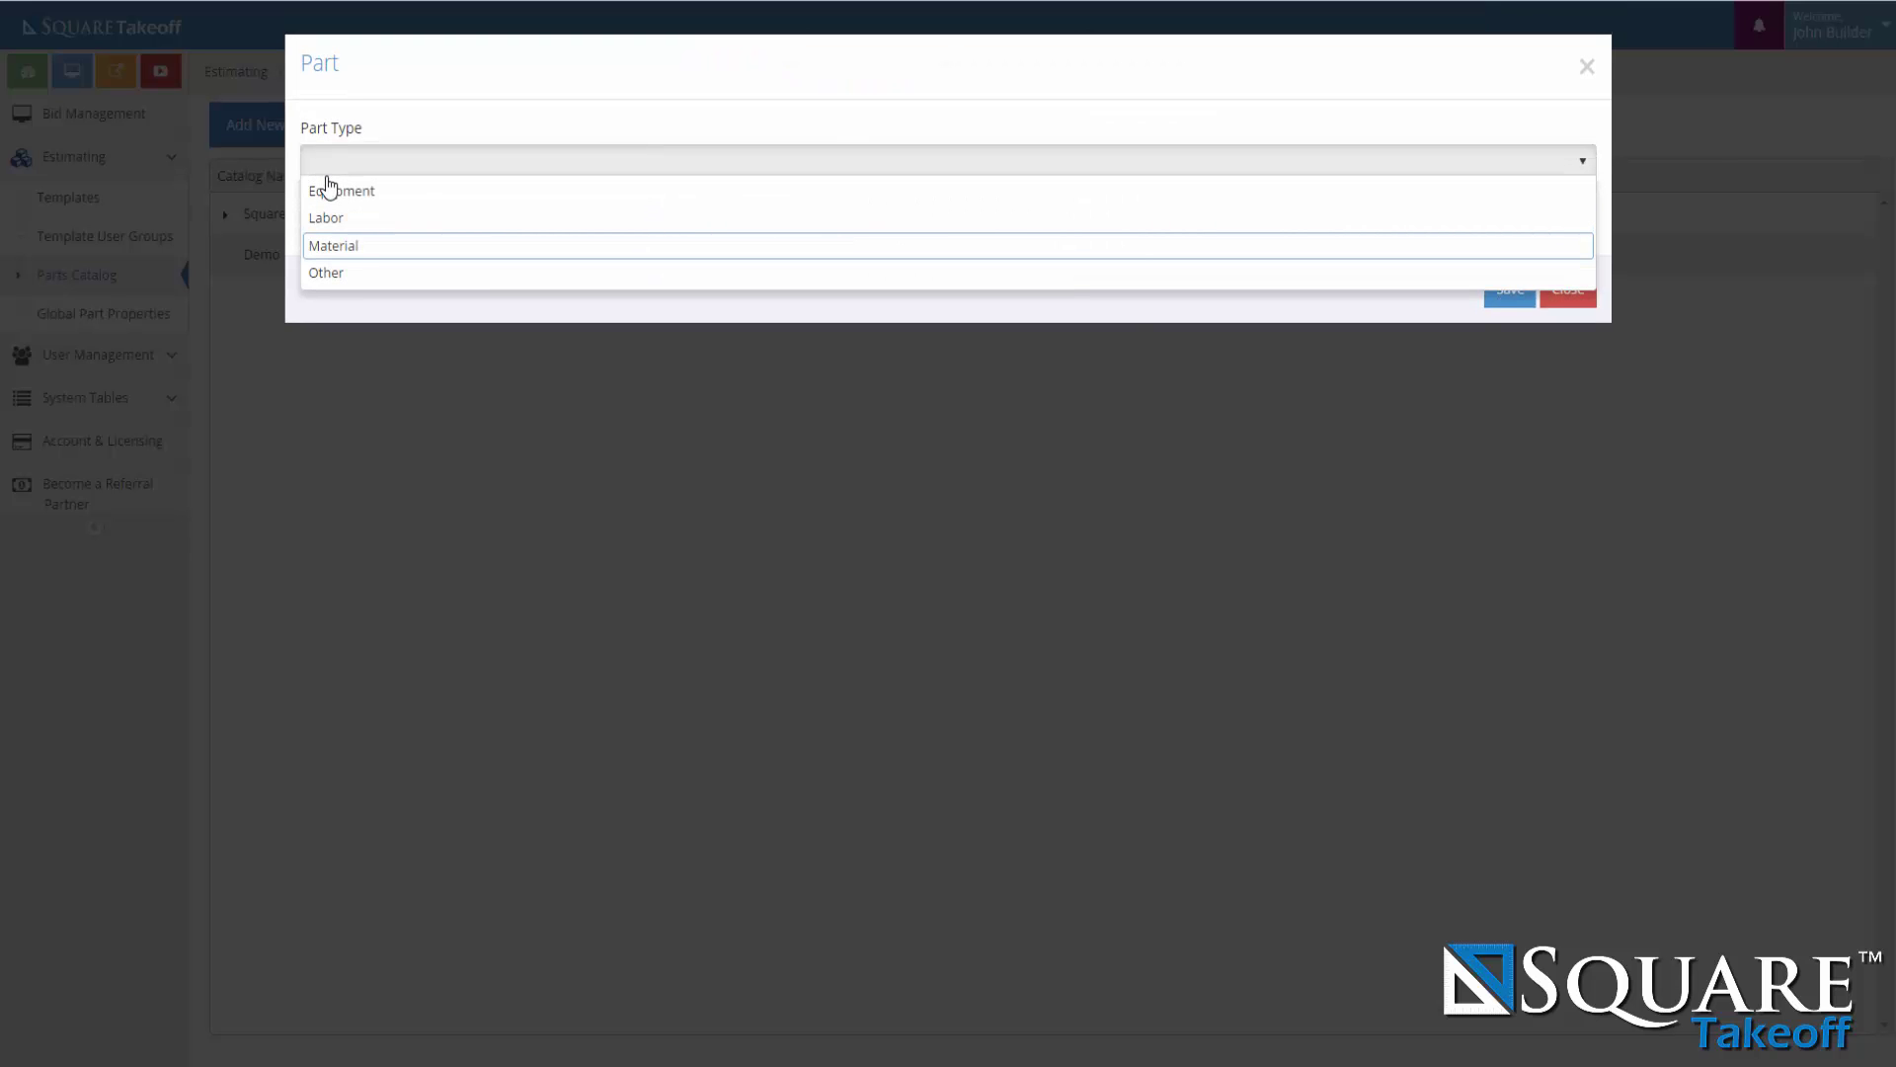
left_click(324, 246)
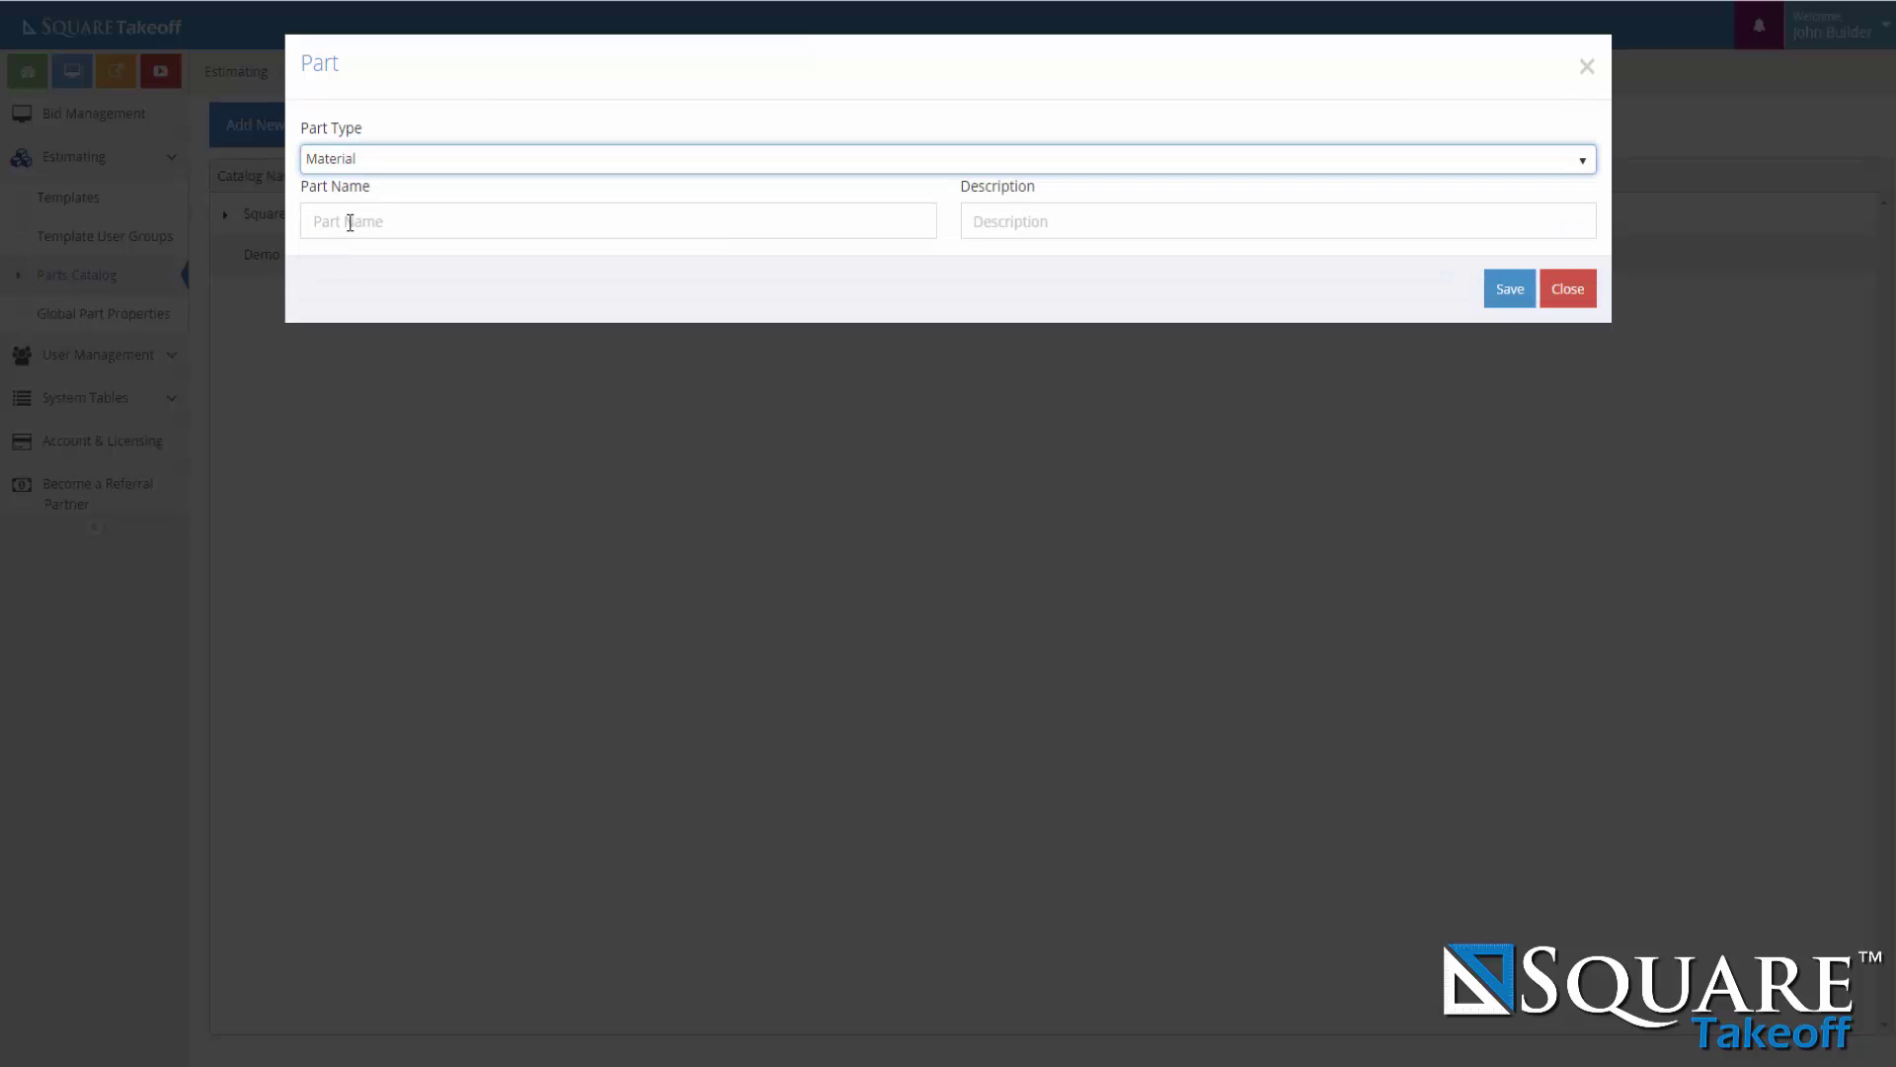
Name the part 'Drywall 1/2 x4x8' and paste the same text as its description.
left_click(350, 222)
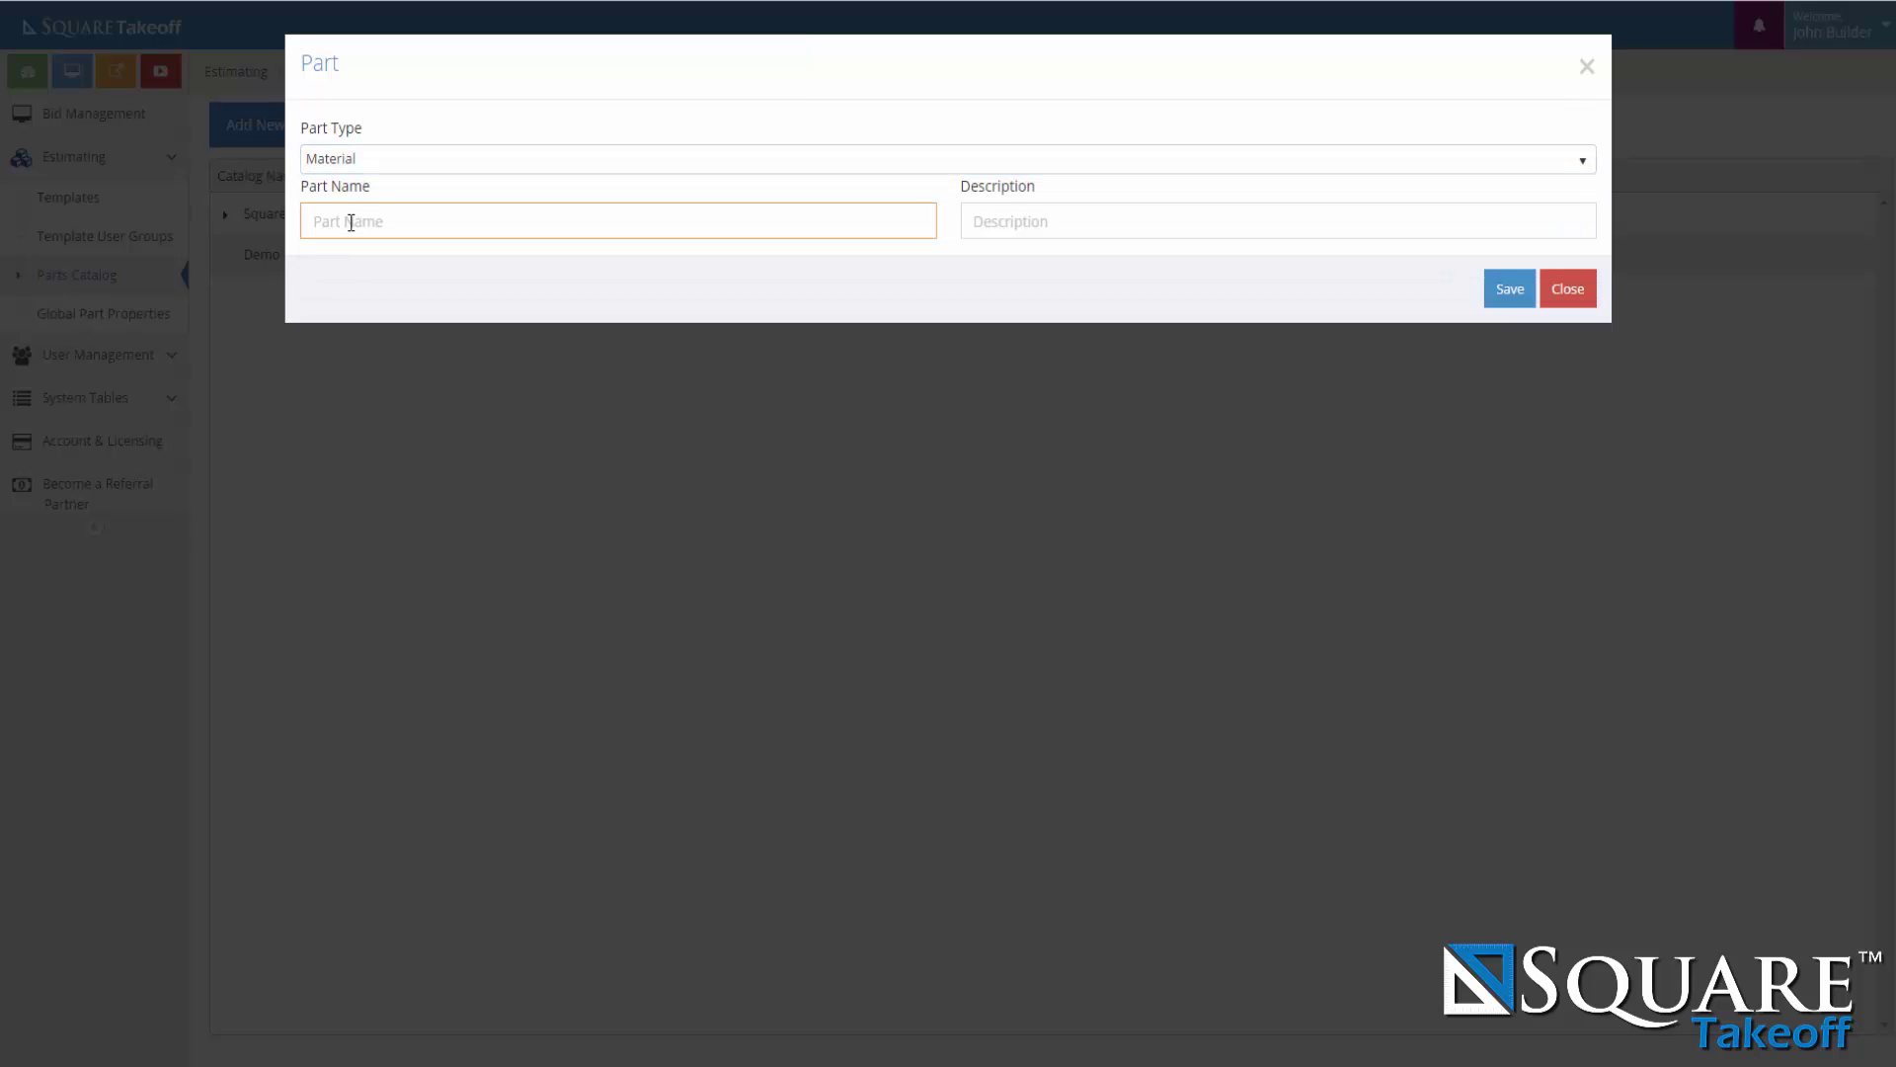
type("Drywall 1/2 x4x8")
left_click_drag(448, 212, 277, 287)
key("ctrl+c")
left_click(1002, 233)
key("ctrl+v")
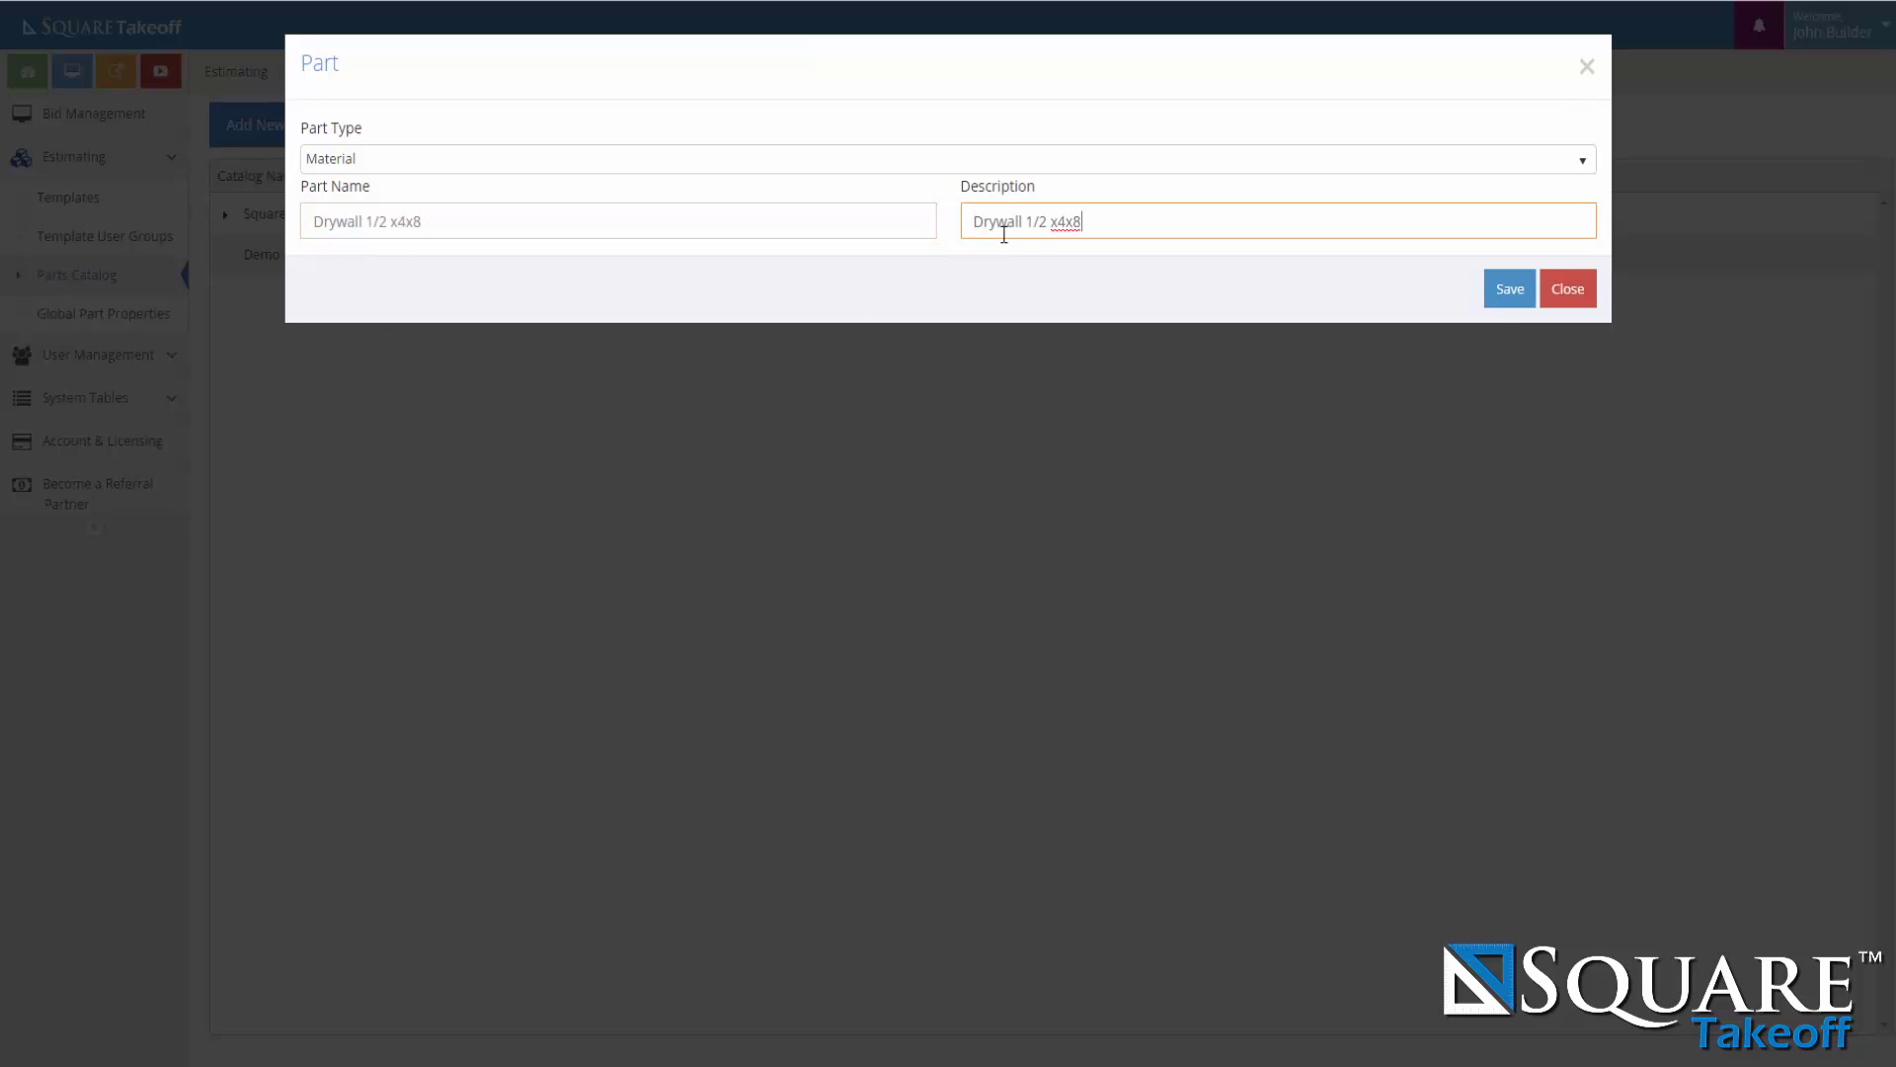
Assign the Thermal and Moisture Protection CSI division to the drywall part.
left_click(1524, 291)
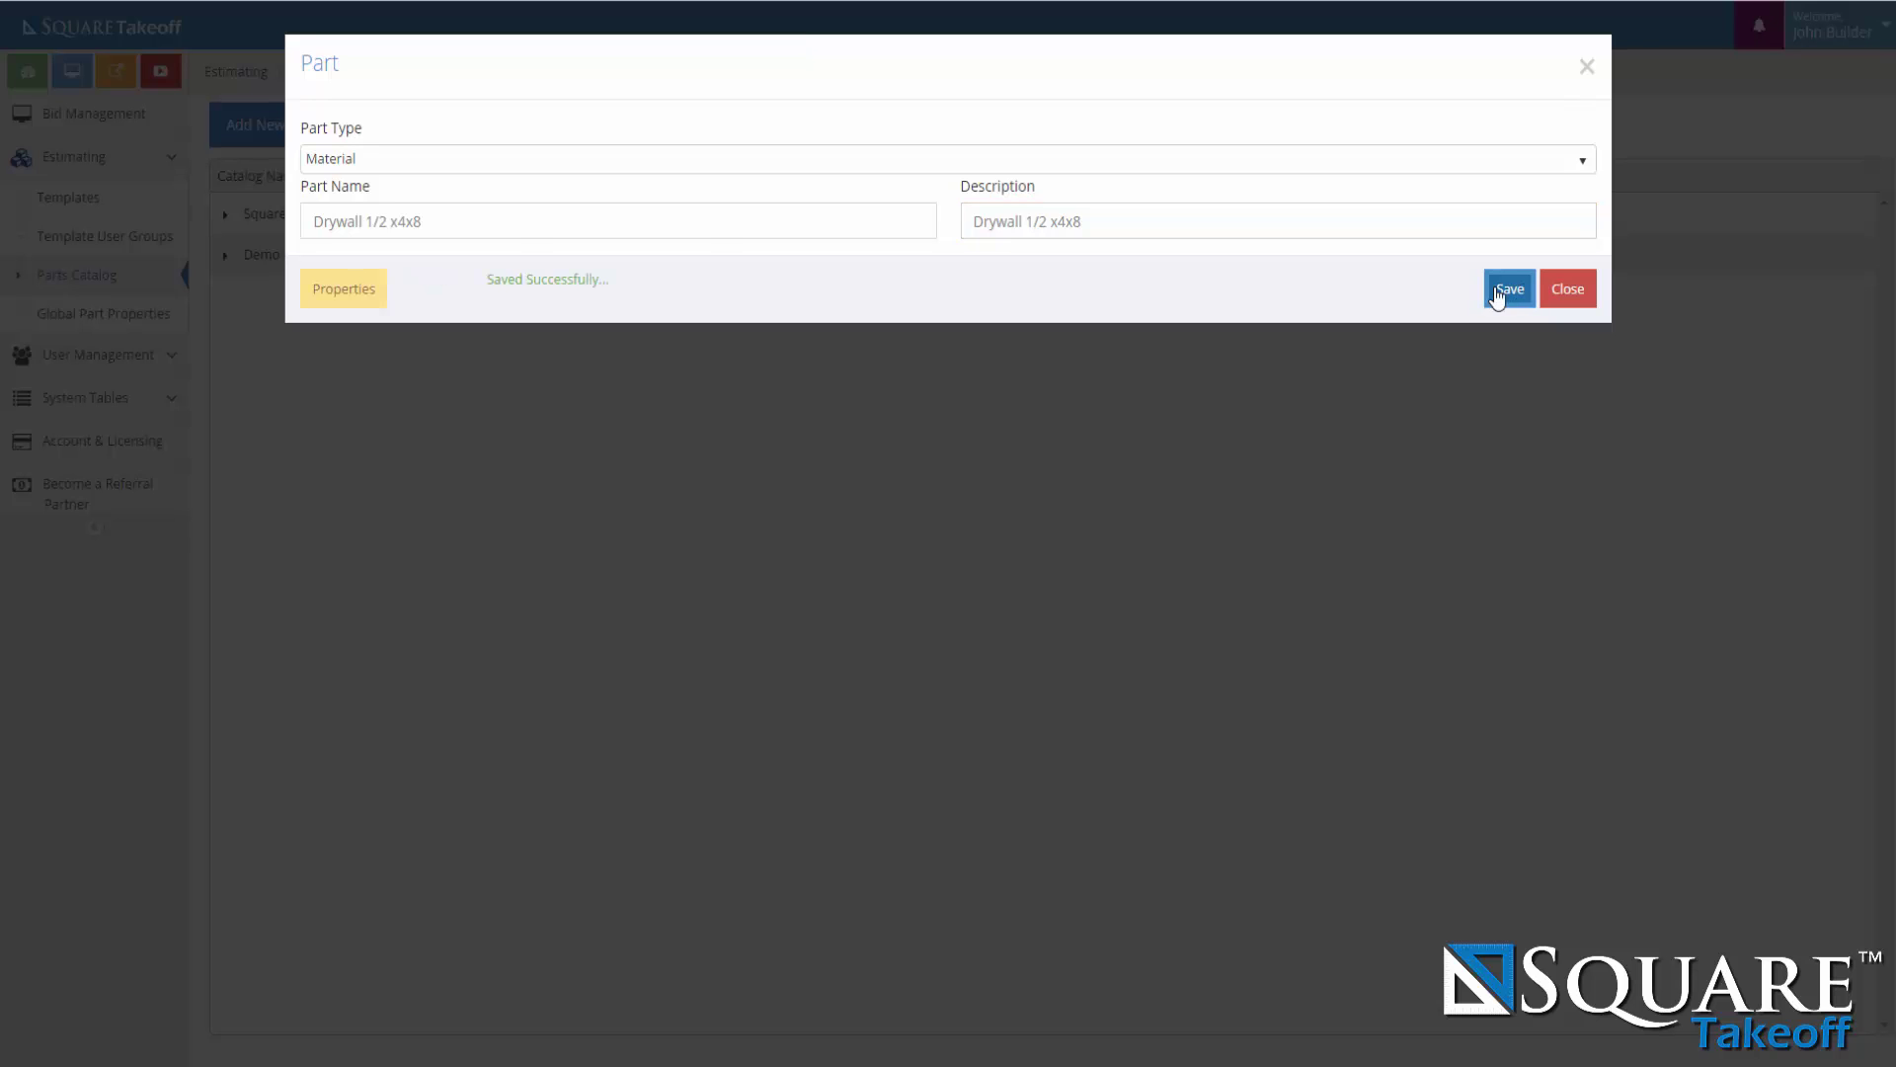
left_click(345, 289)
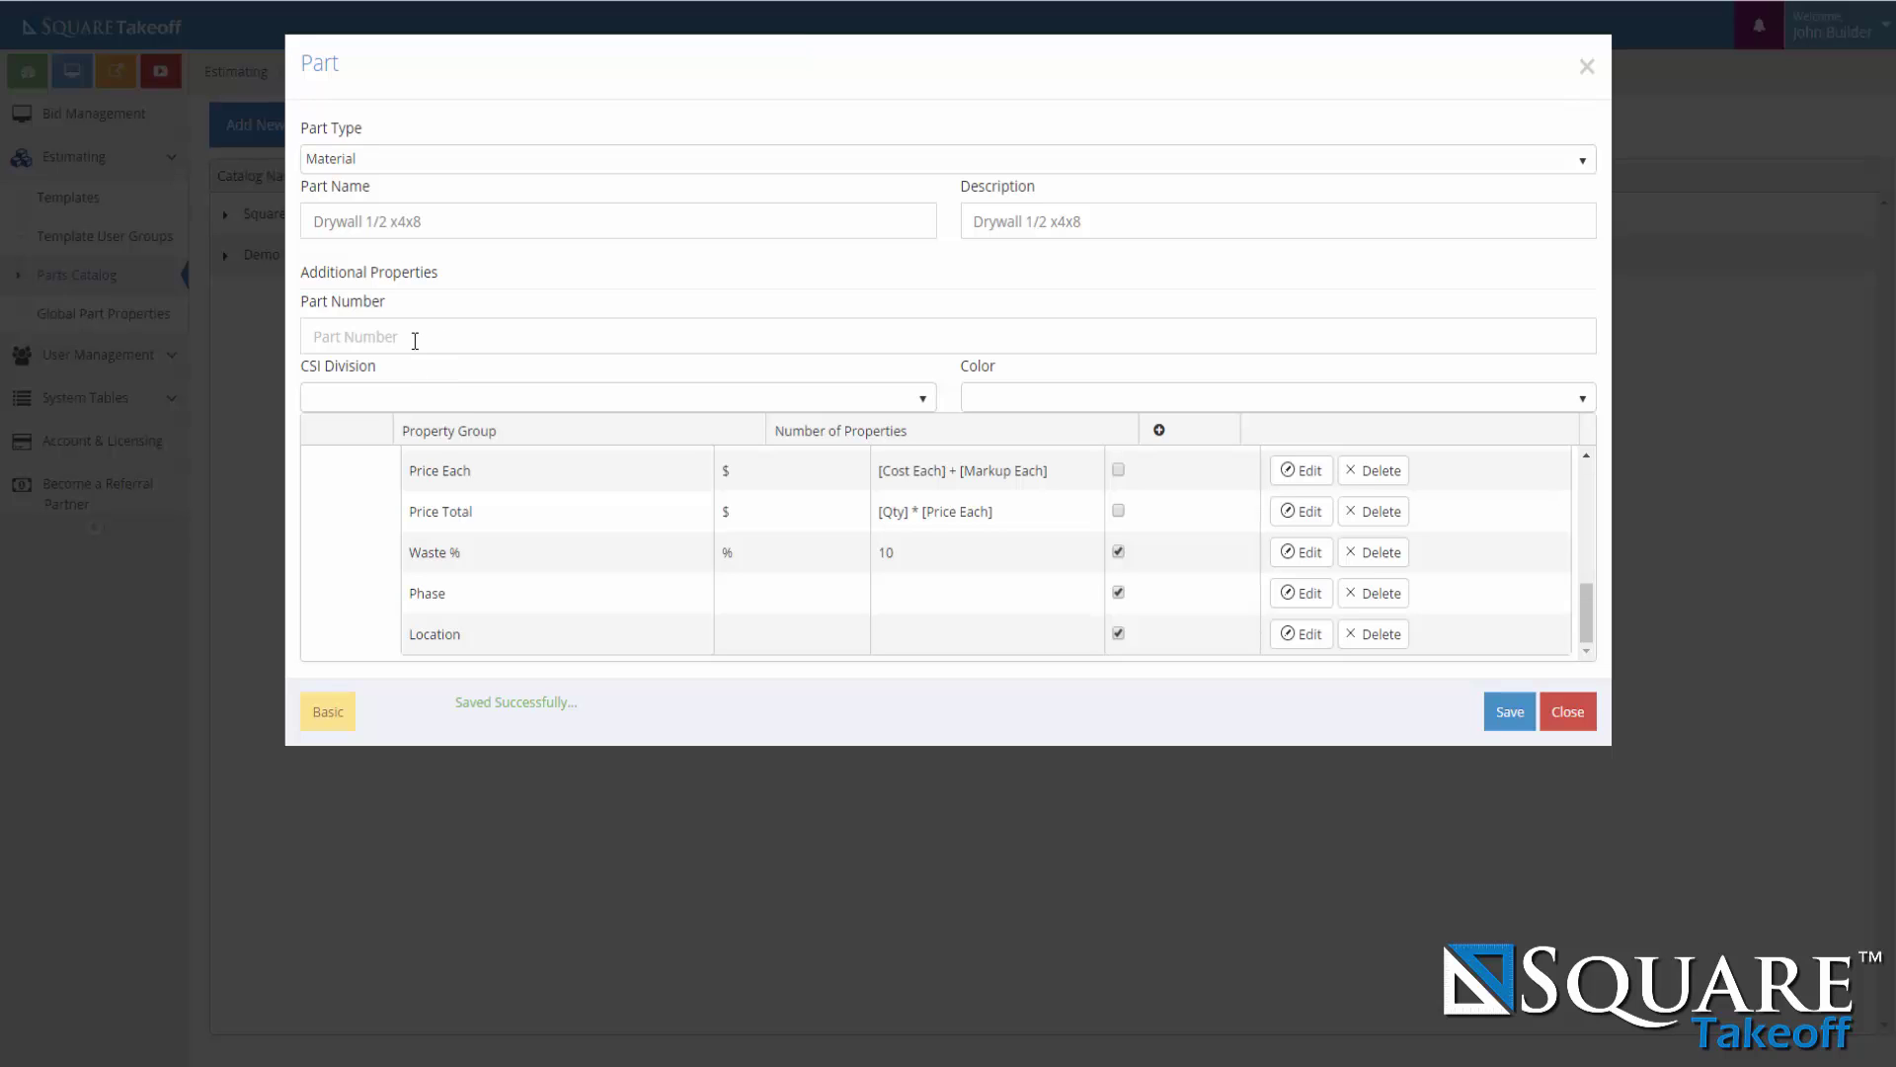
left_click(924, 403)
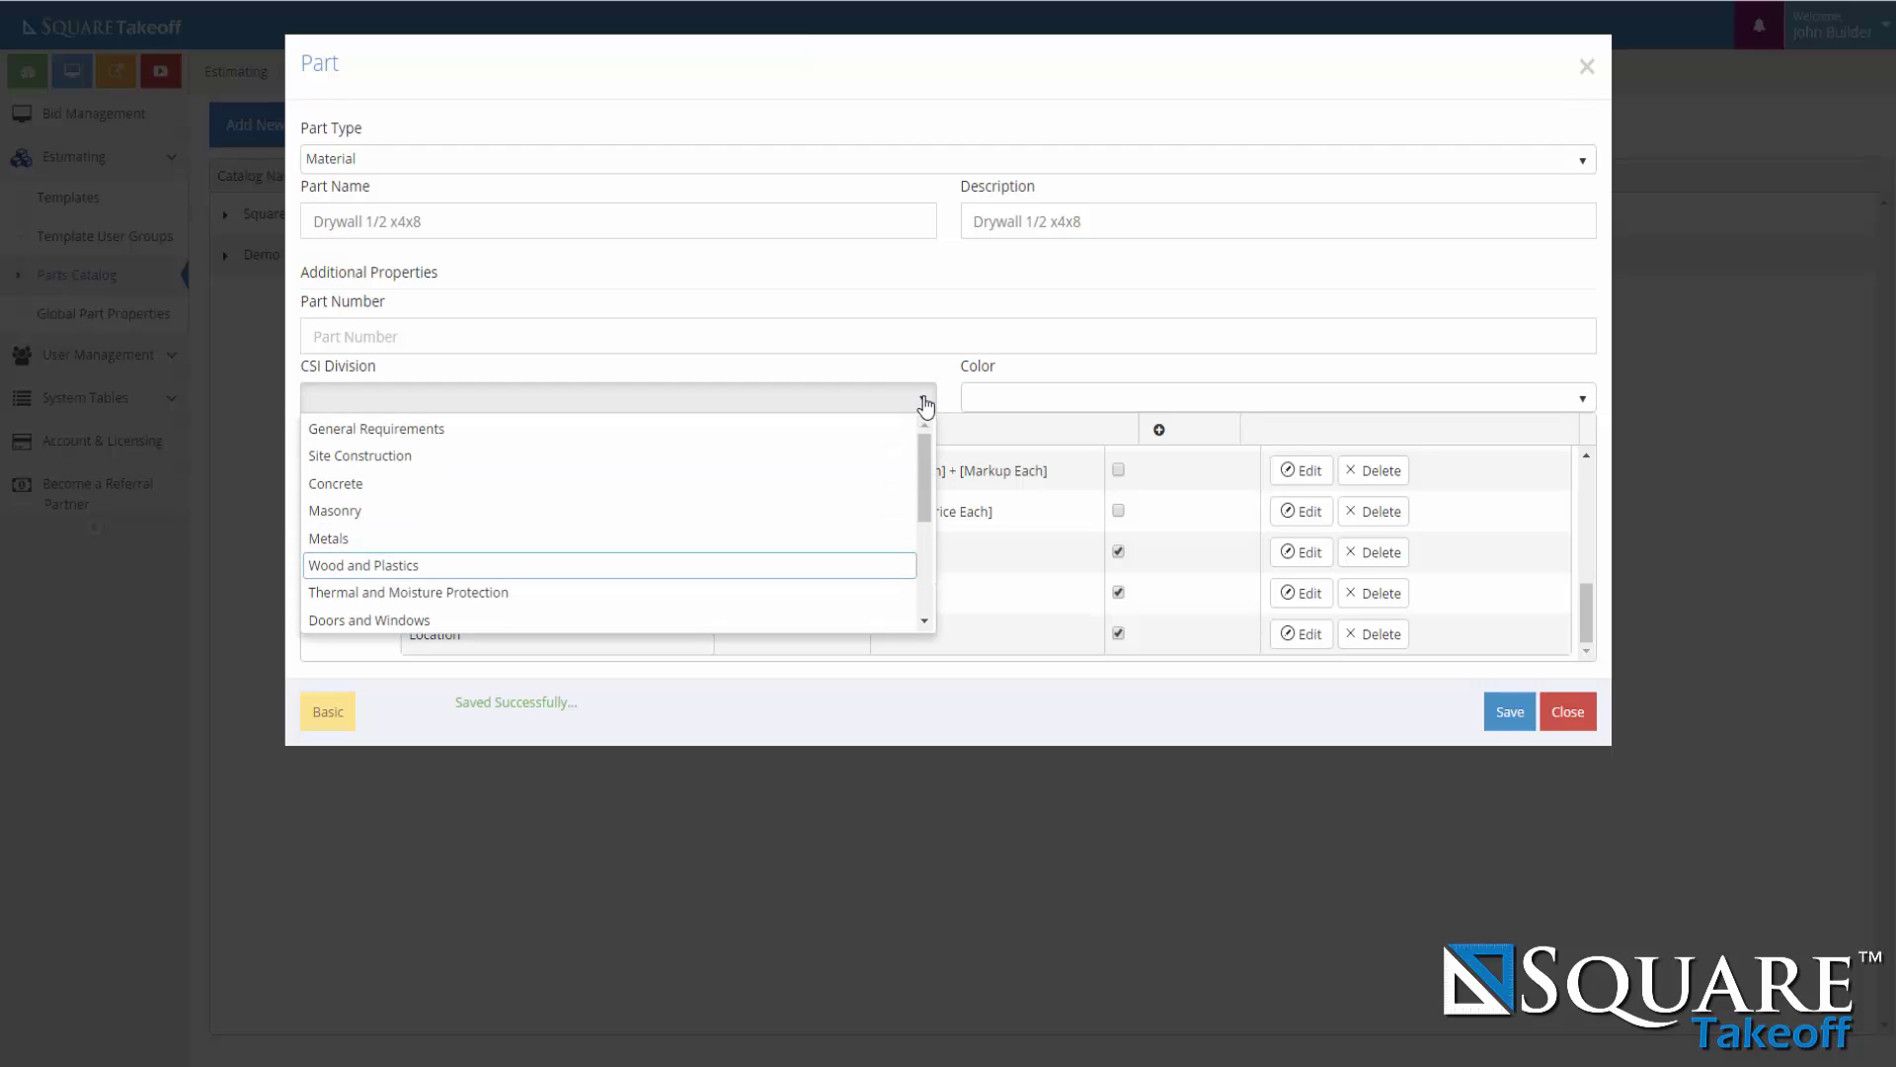
left_click(409, 596)
Set the drywall part's colour to Blue and save it.
left_click(1581, 400)
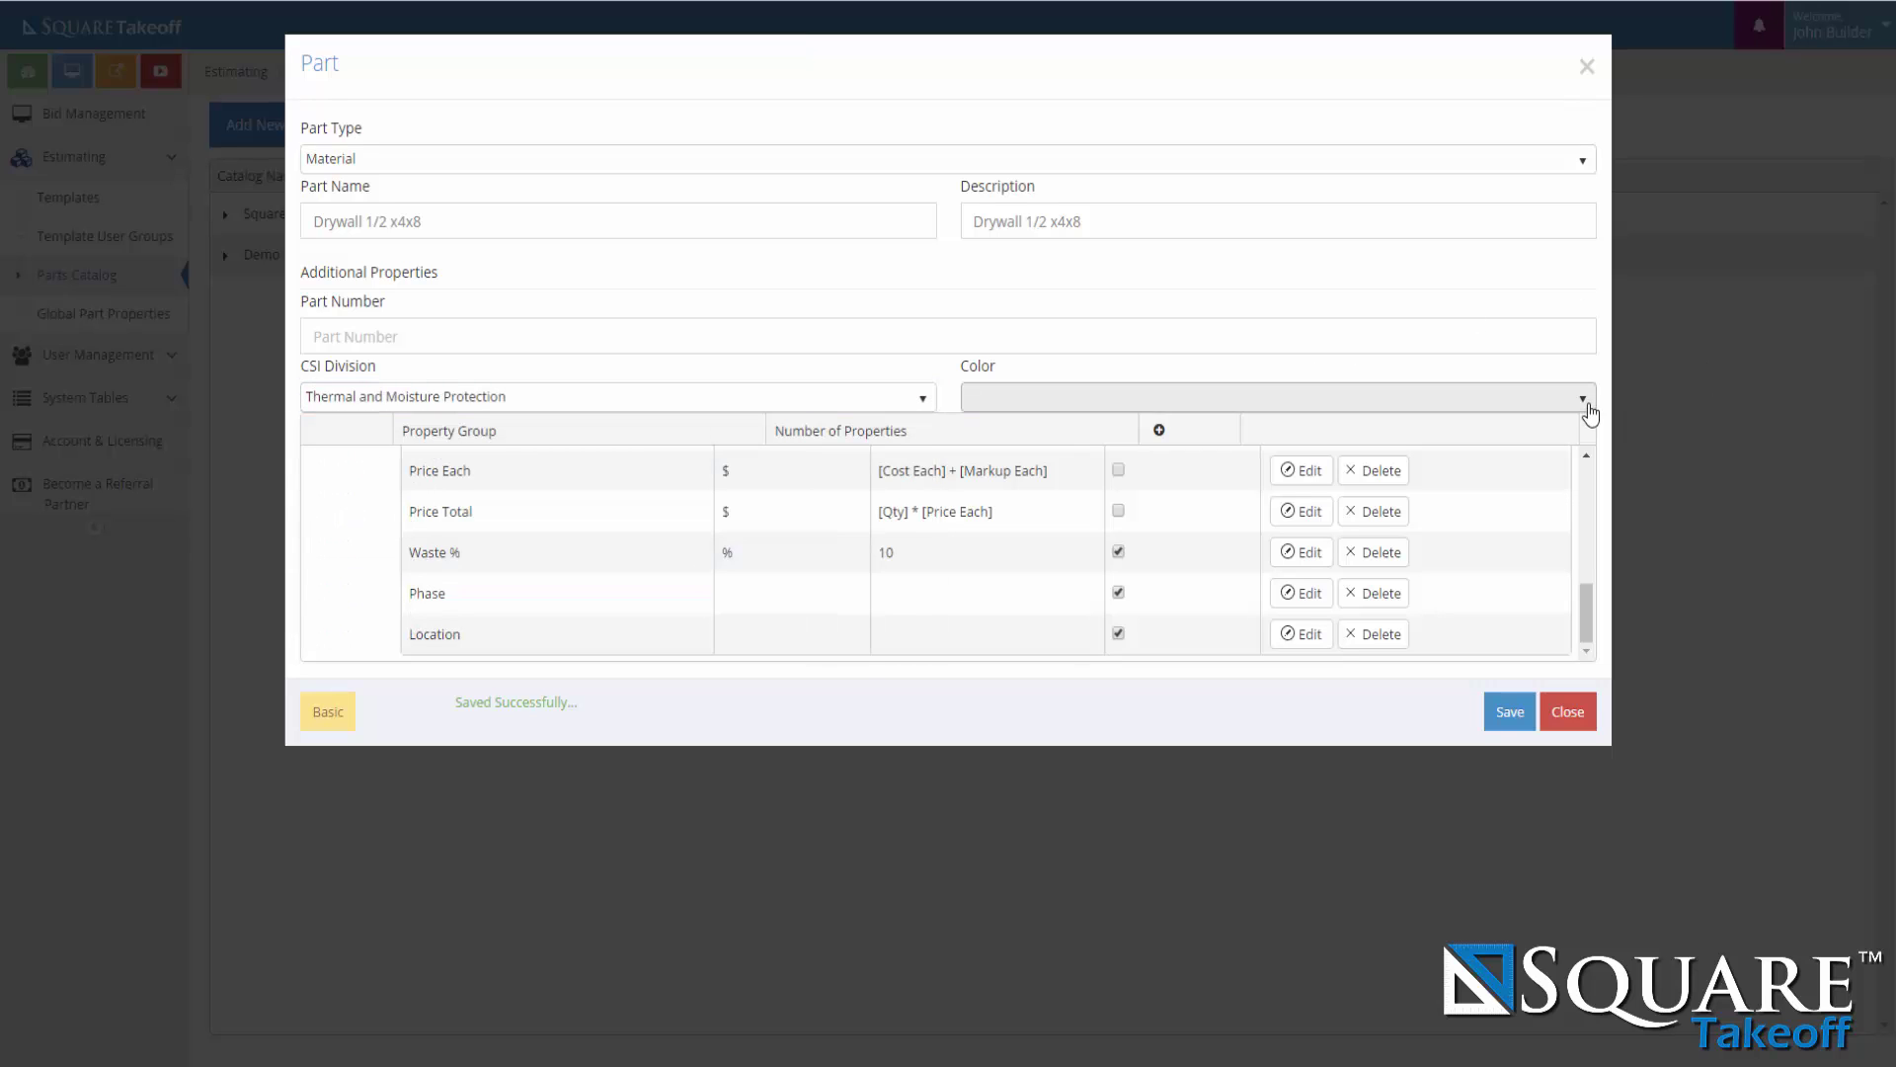
scroll(988, 563, "down", 3)
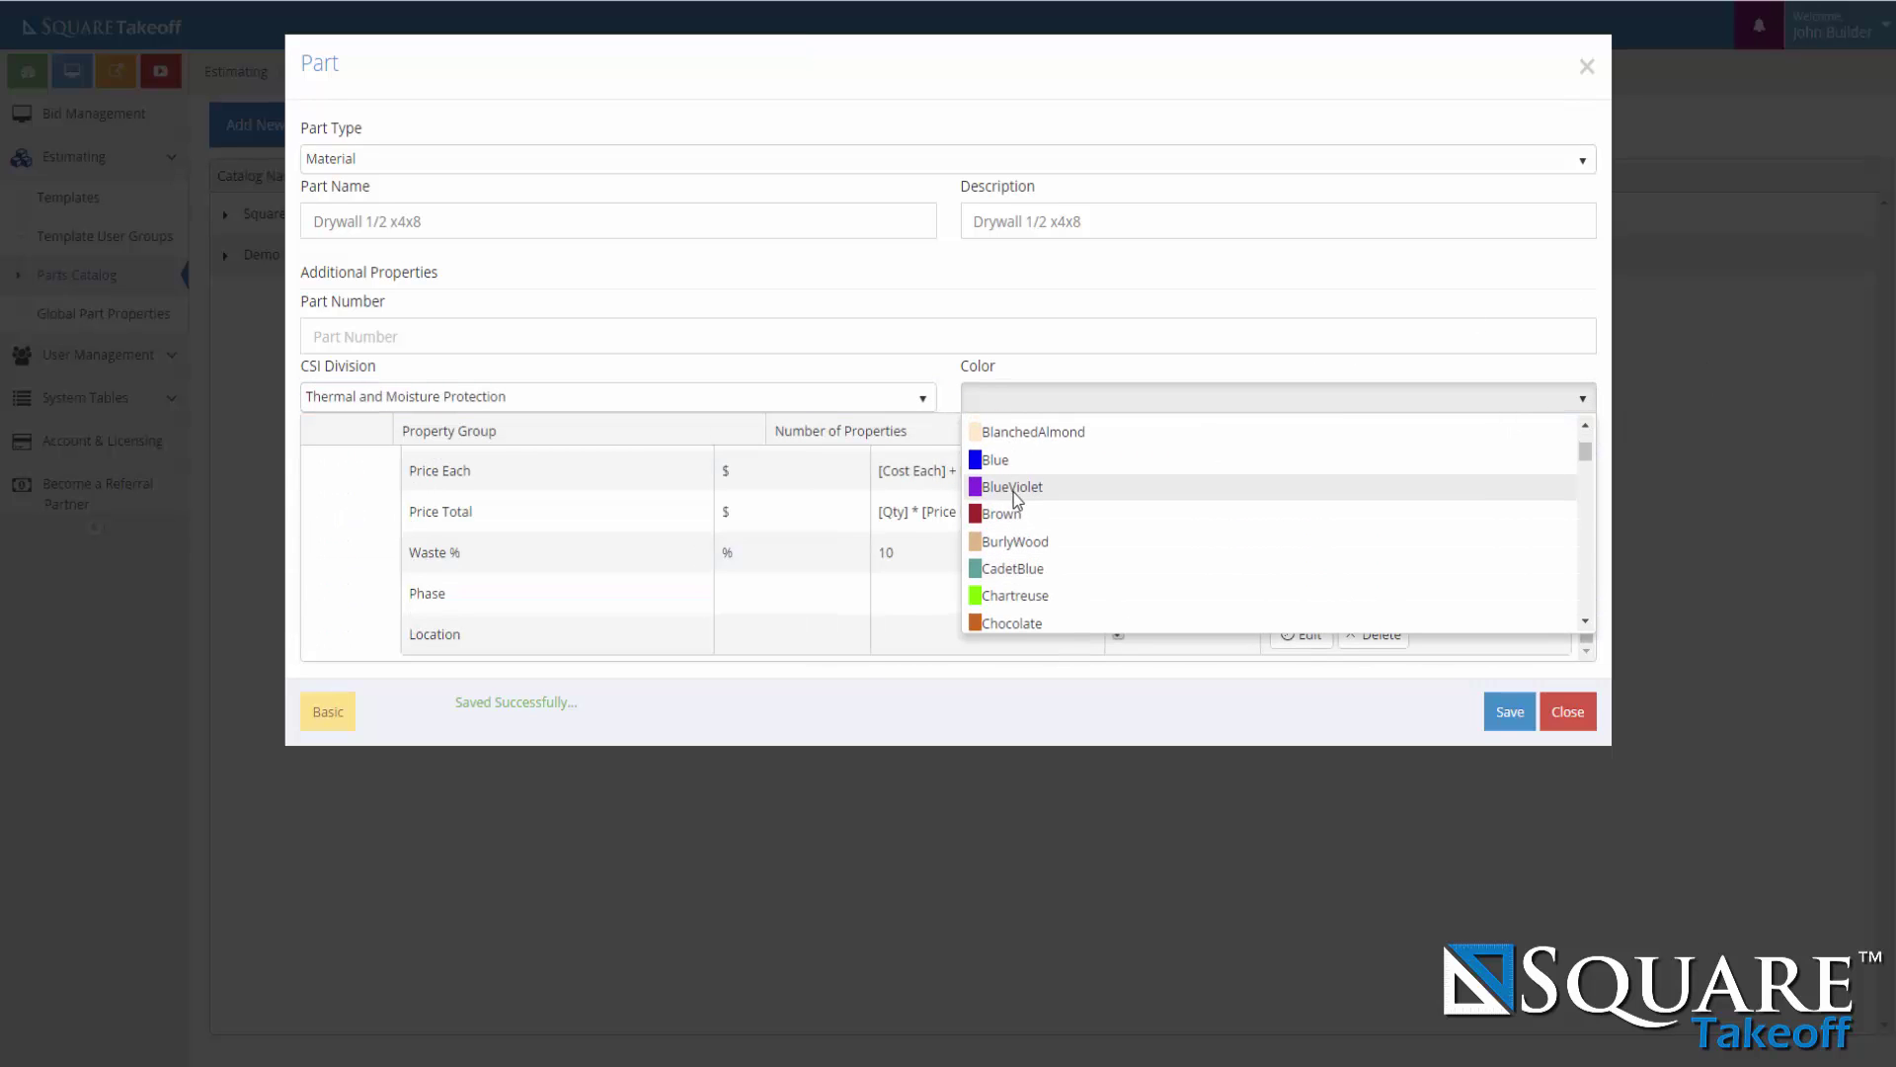
left_click(1000, 461)
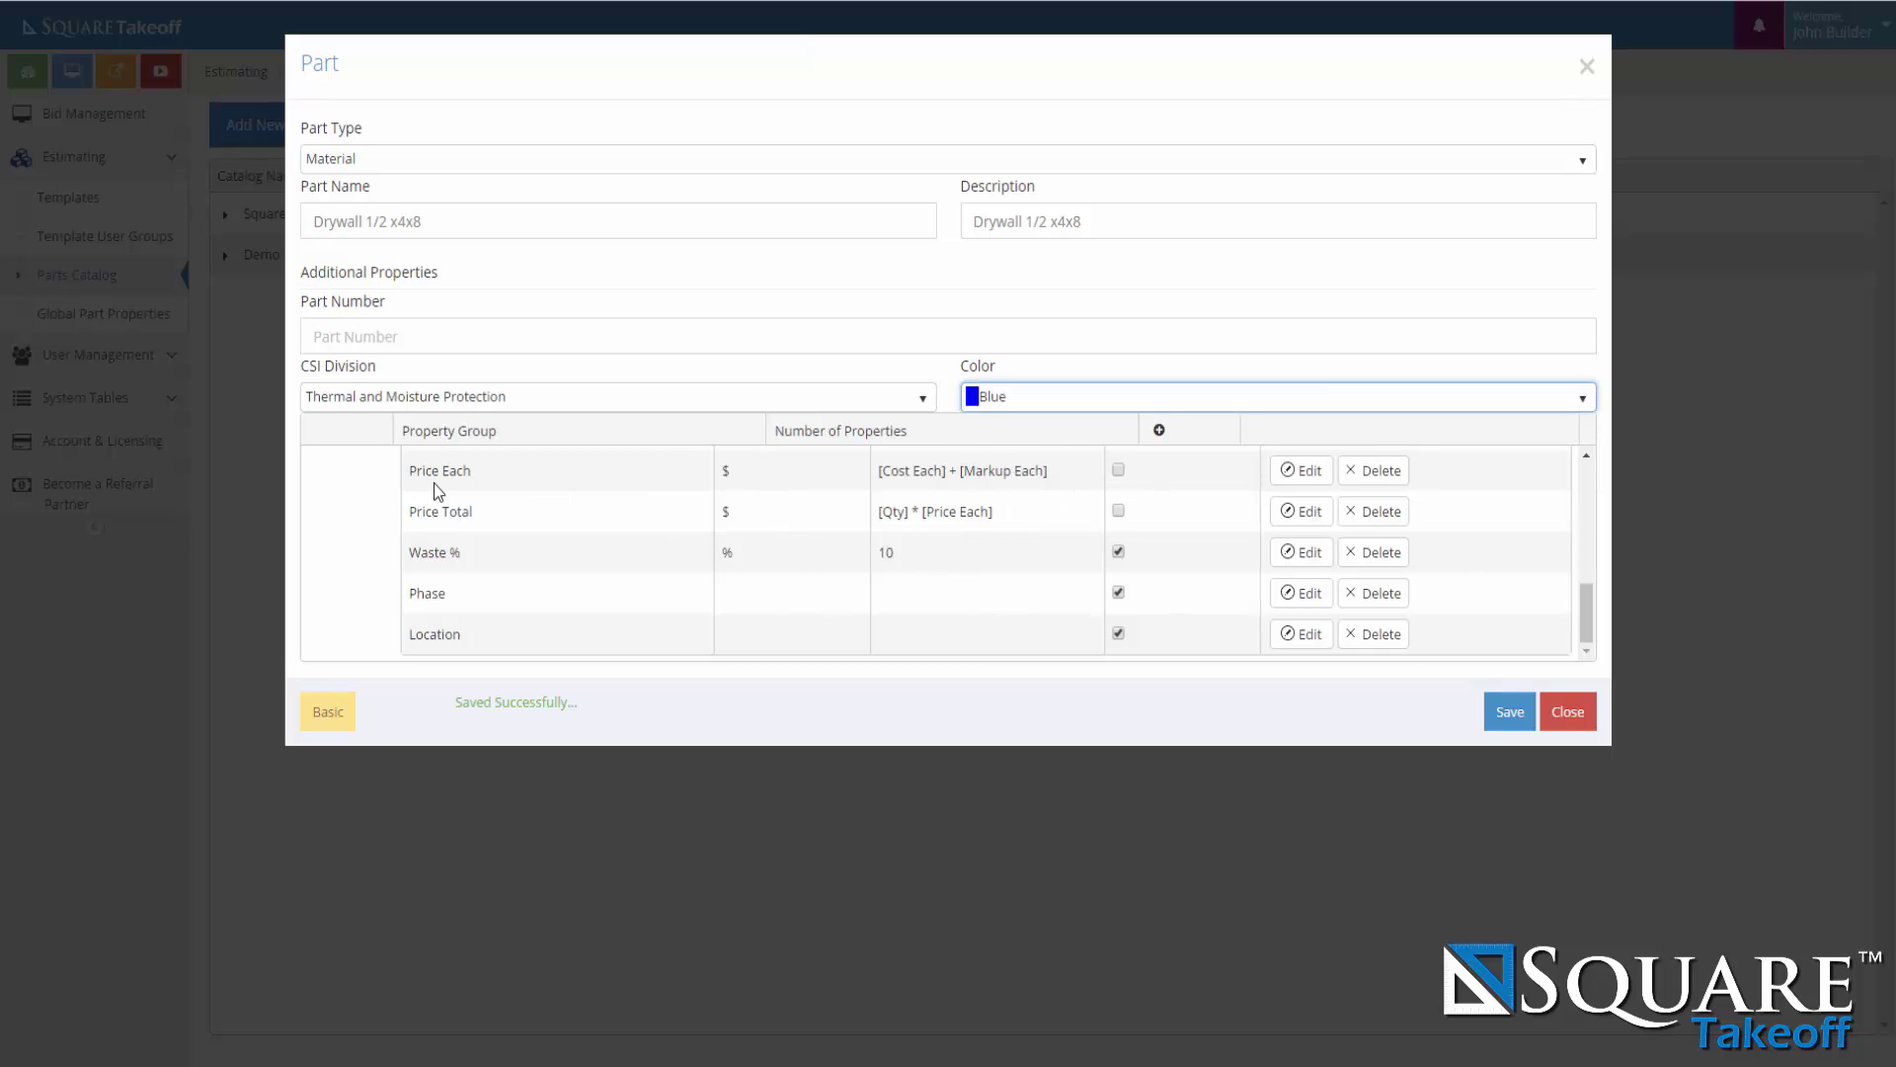
scroll(542, 571, "up", 1)
scroll(540, 568, "up", 5)
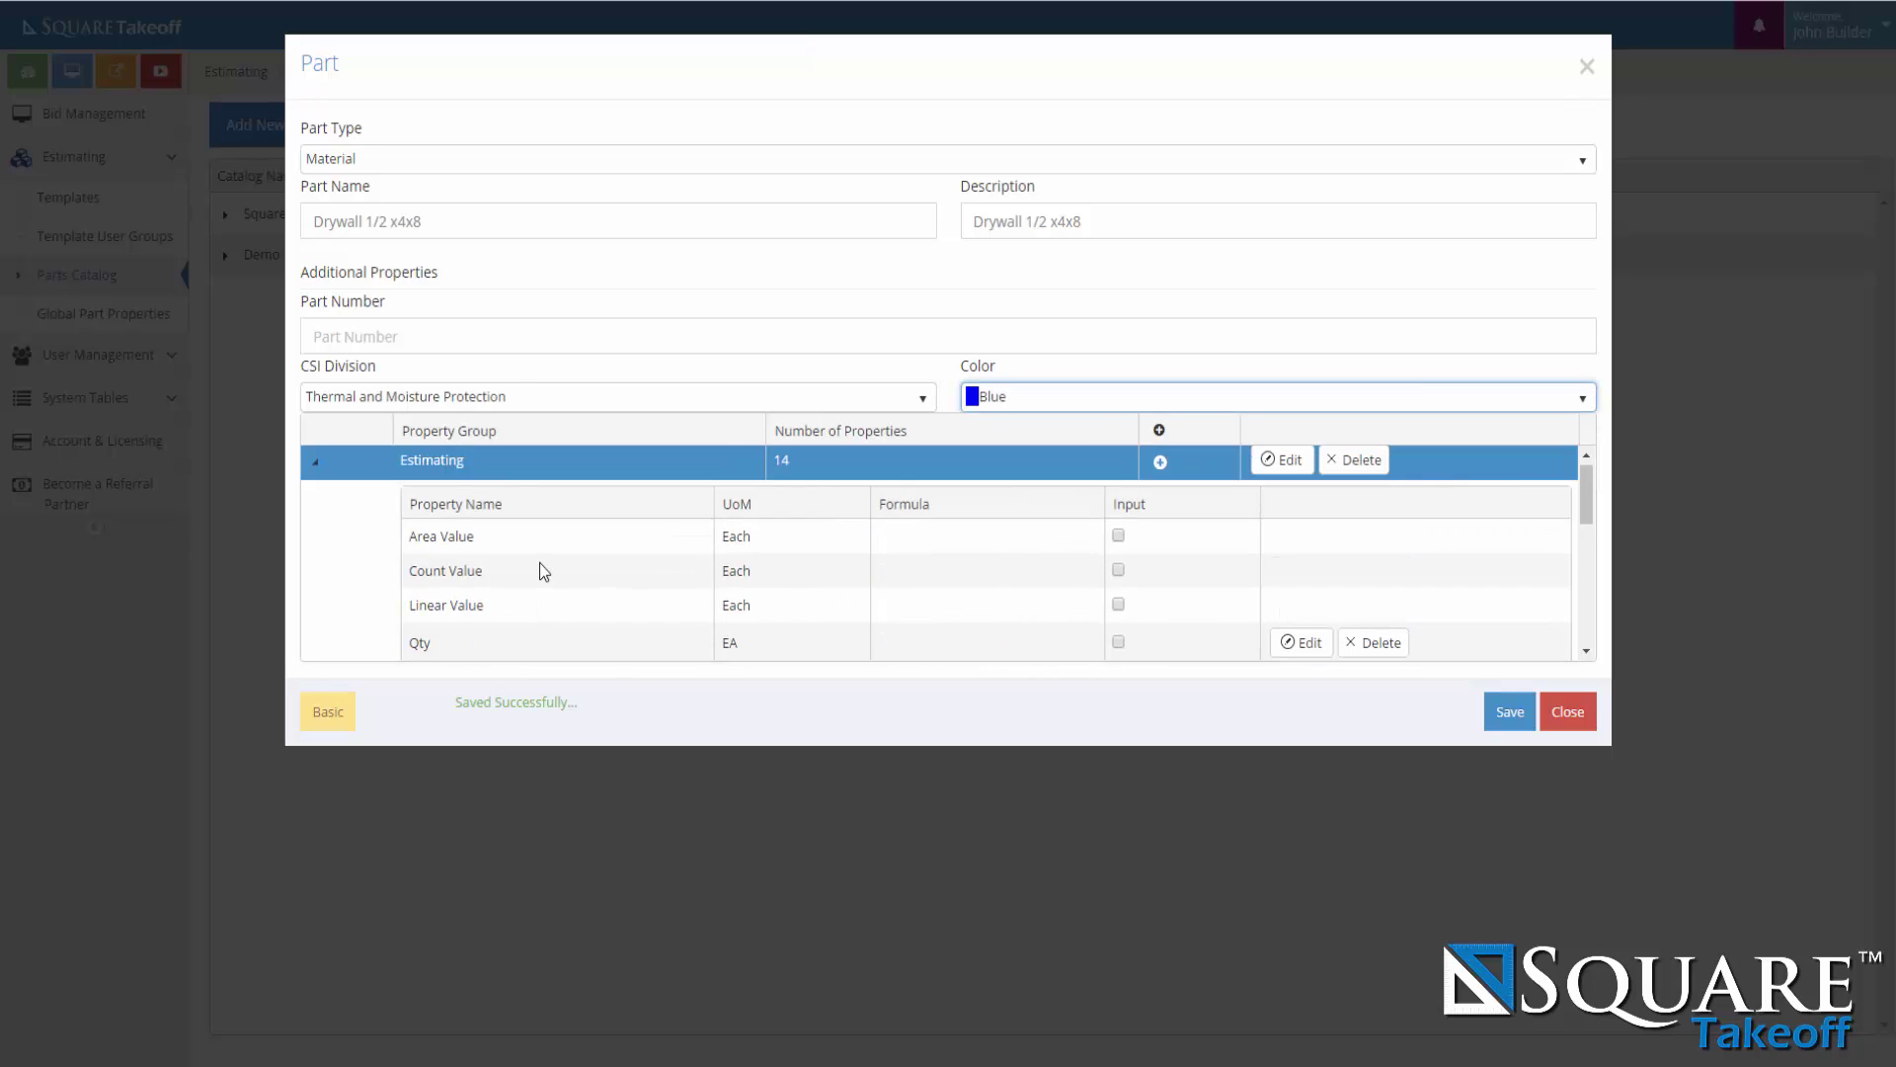
scroll(656, 606, "down", 3)
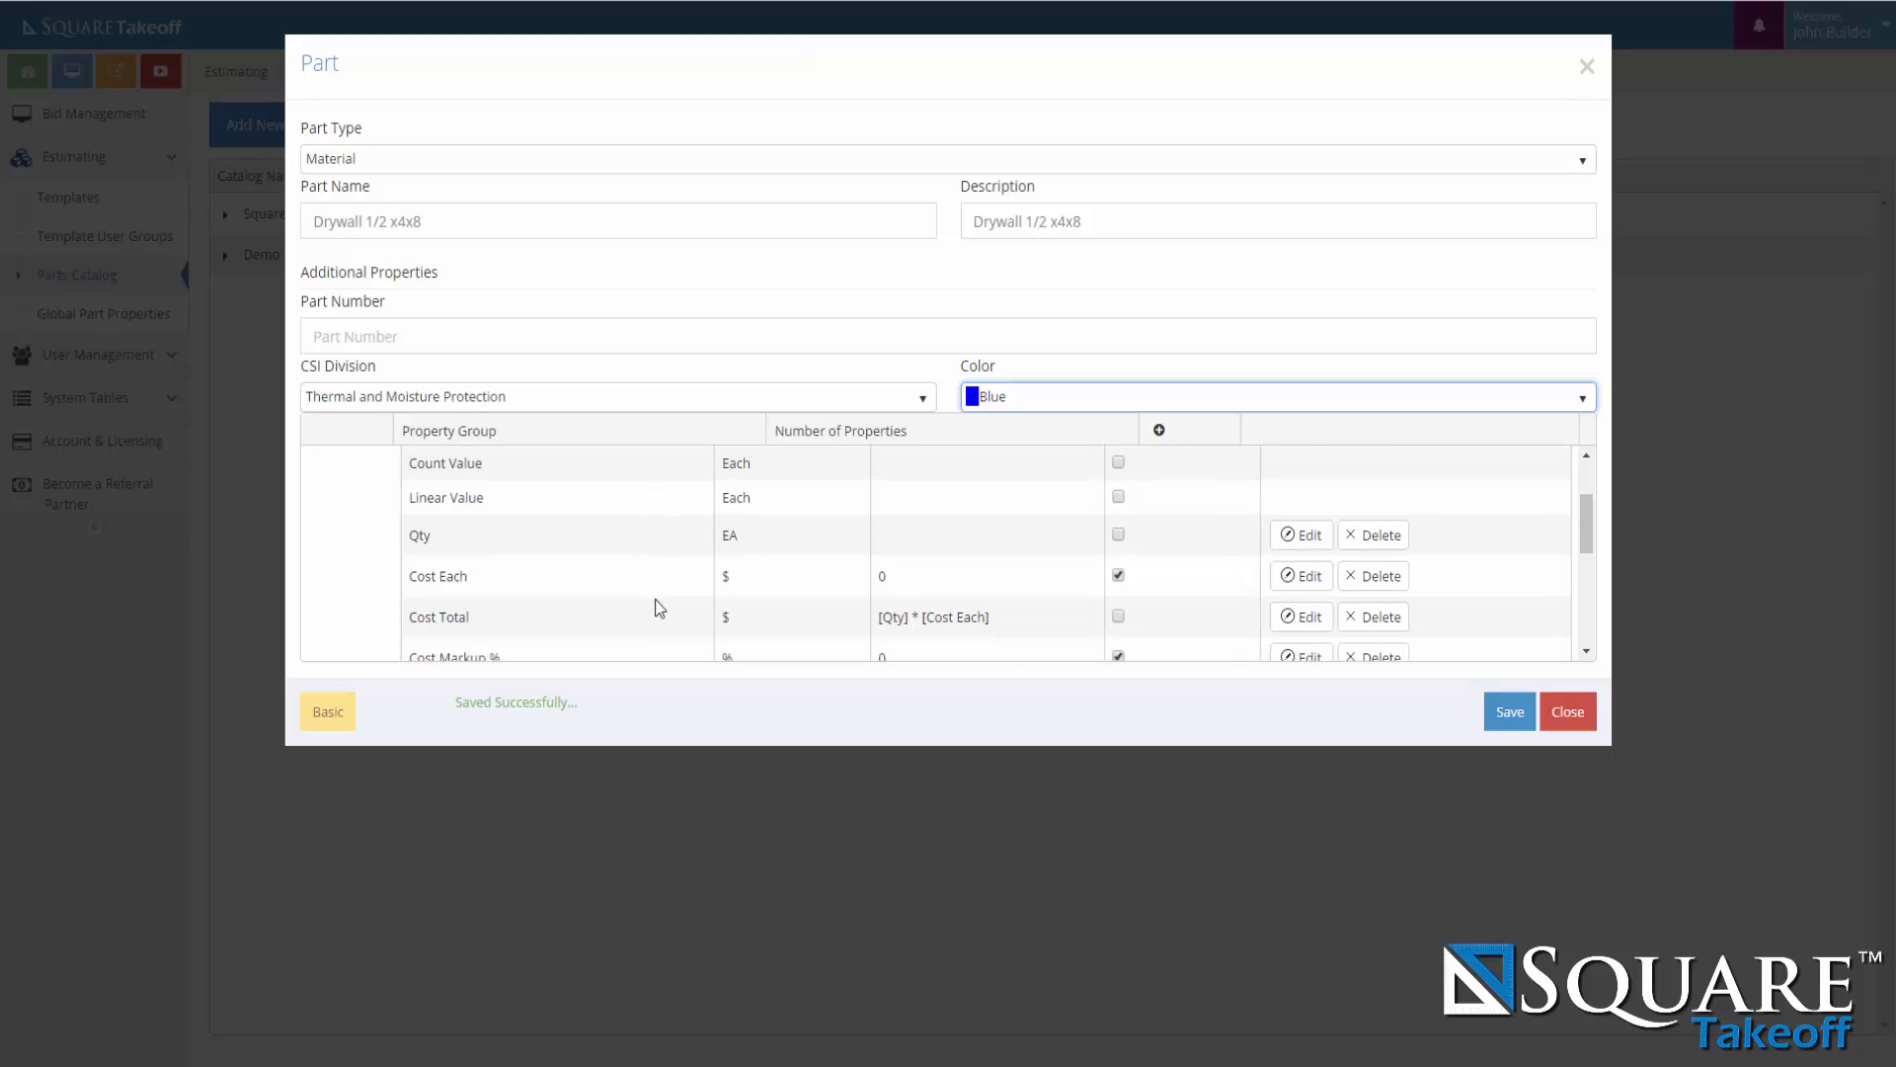
left_click(660, 607)
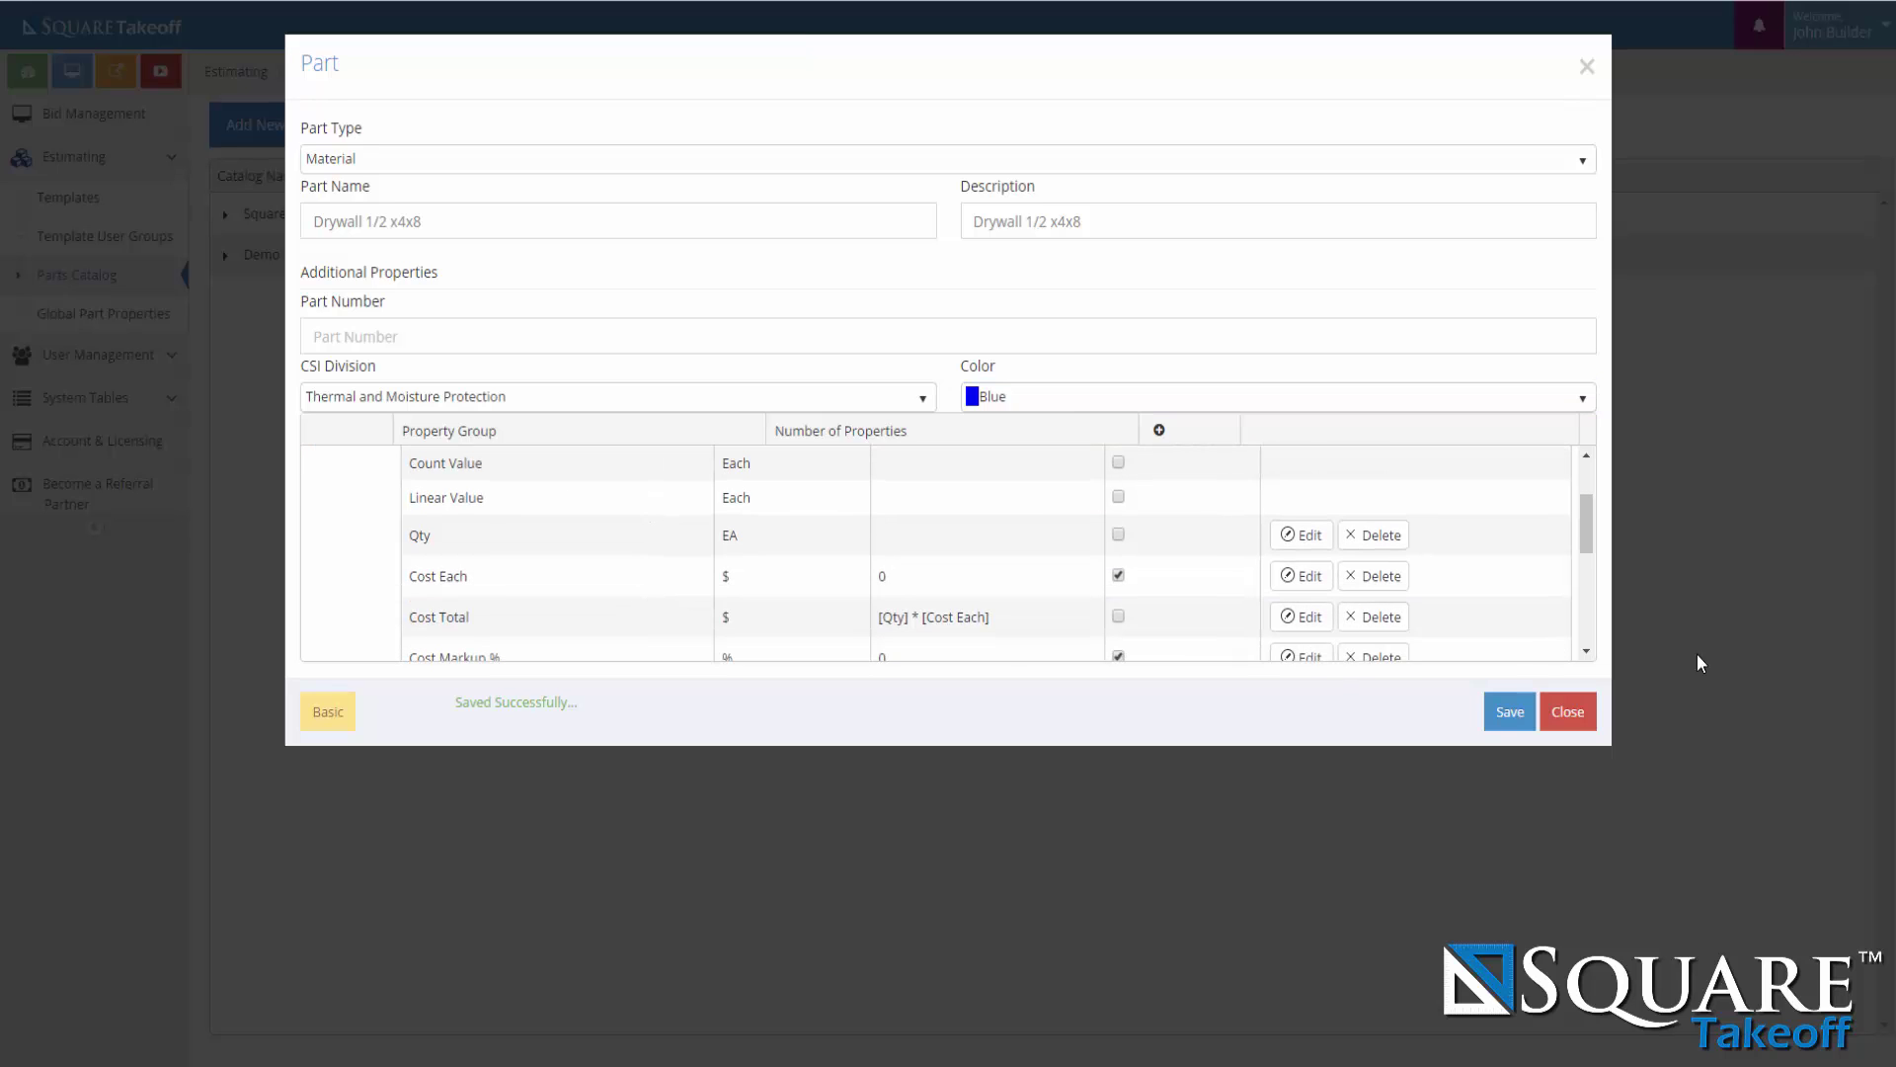
Start the drywall Qty formula as ROUNDUP of Linear Value times 8 divided by 32.
left_click(1303, 536)
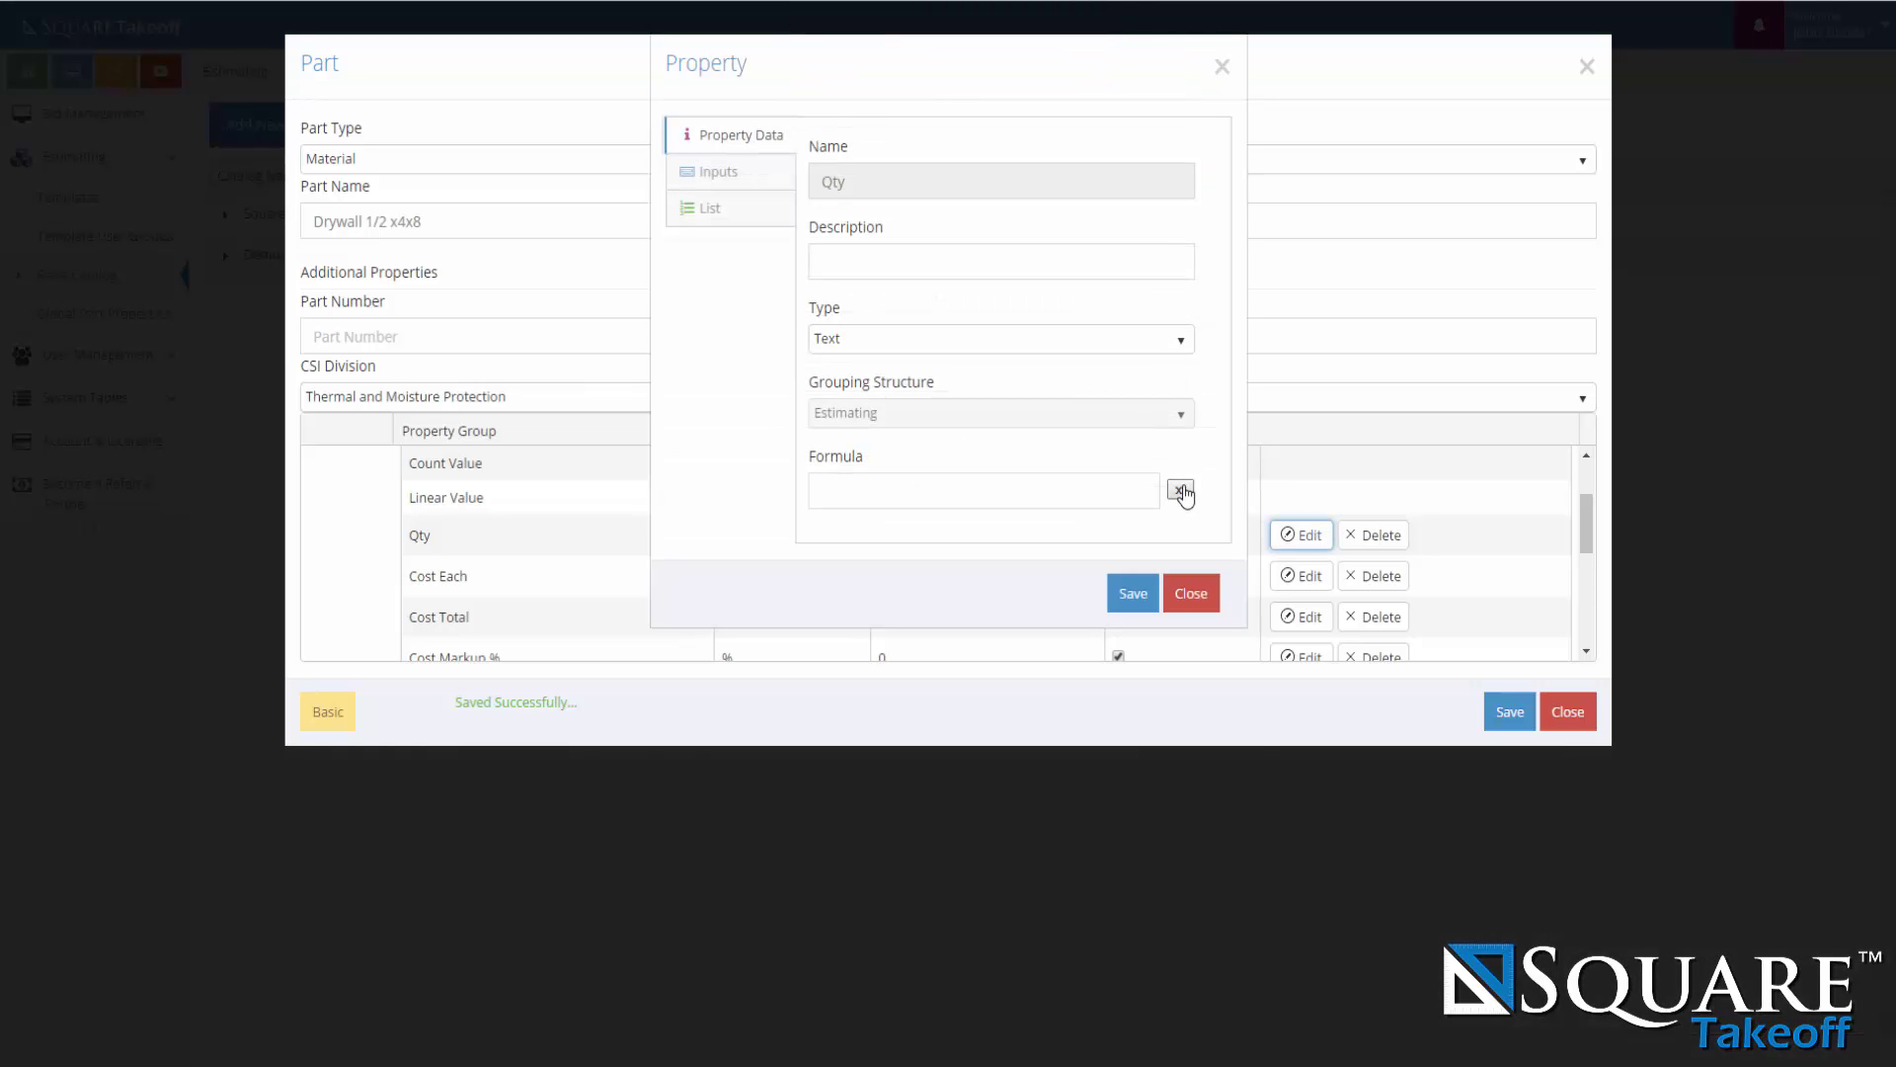
left_click(1181, 492)
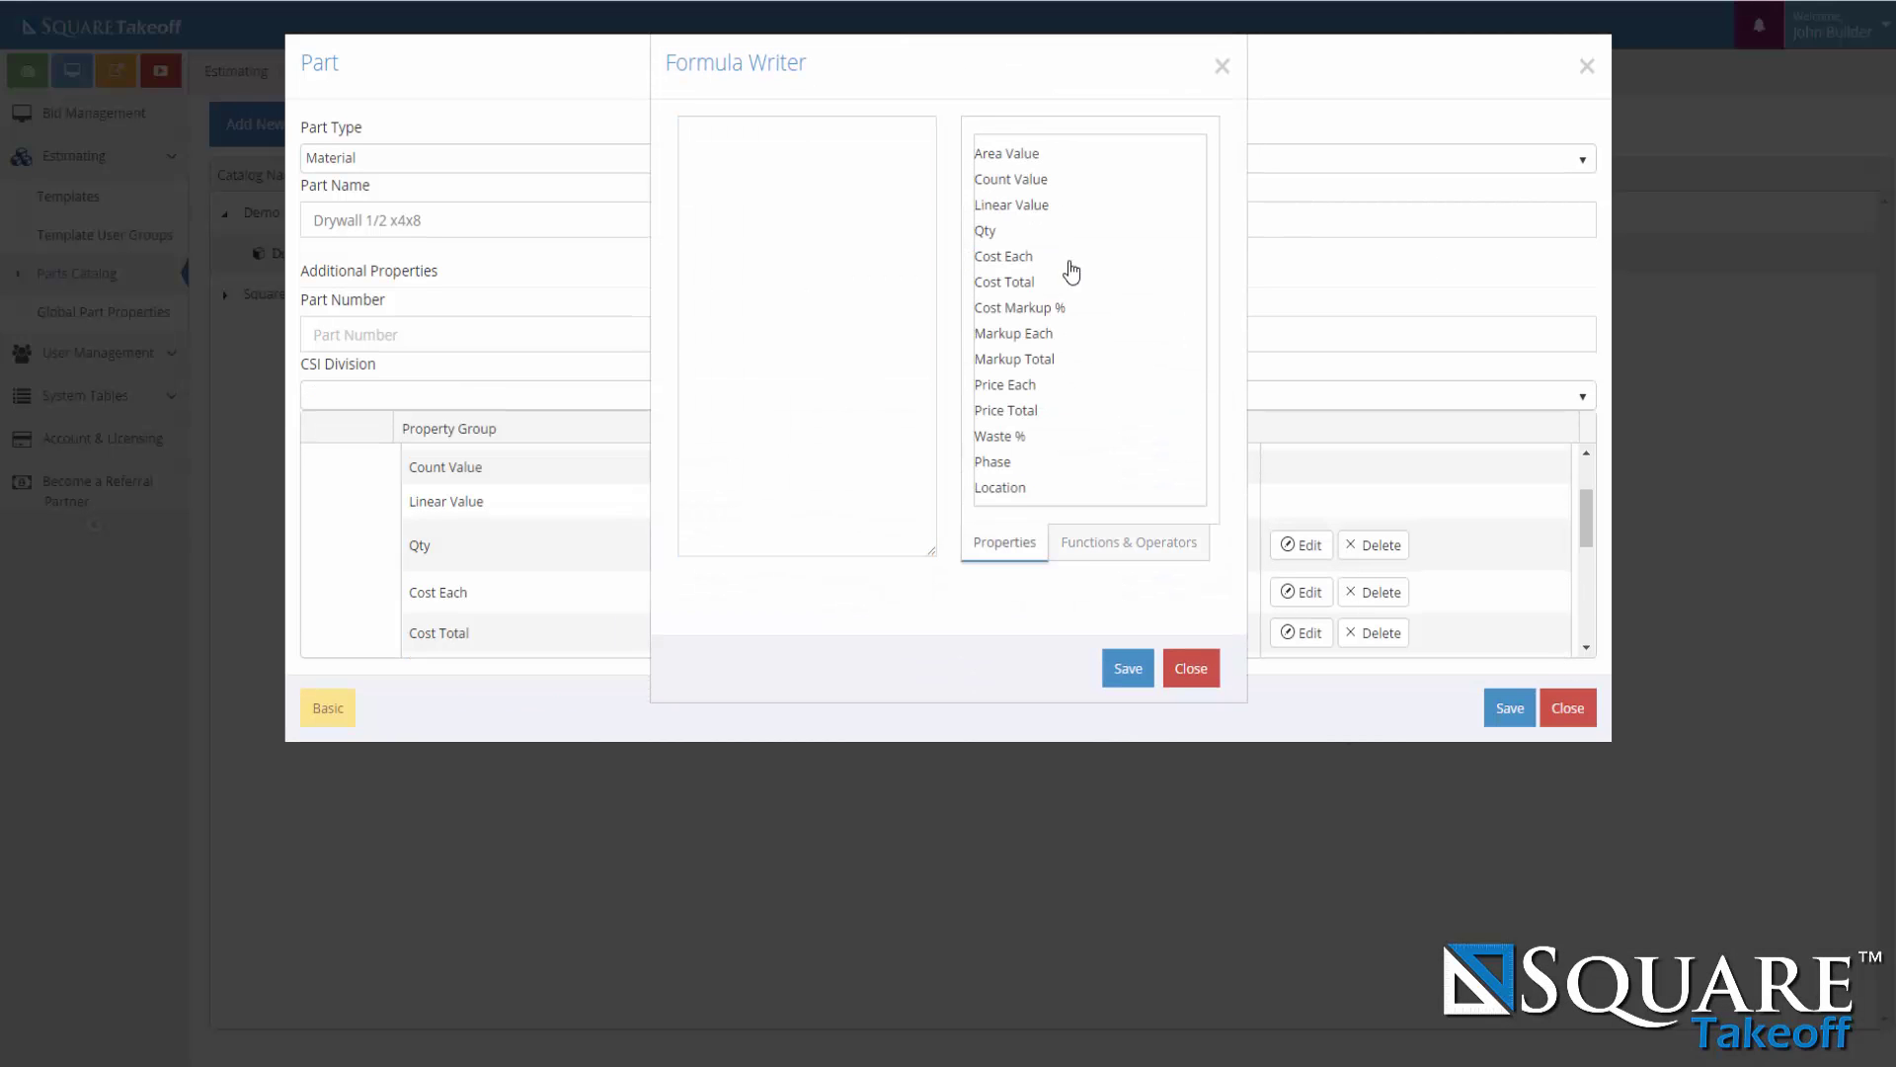
left_click(1113, 542)
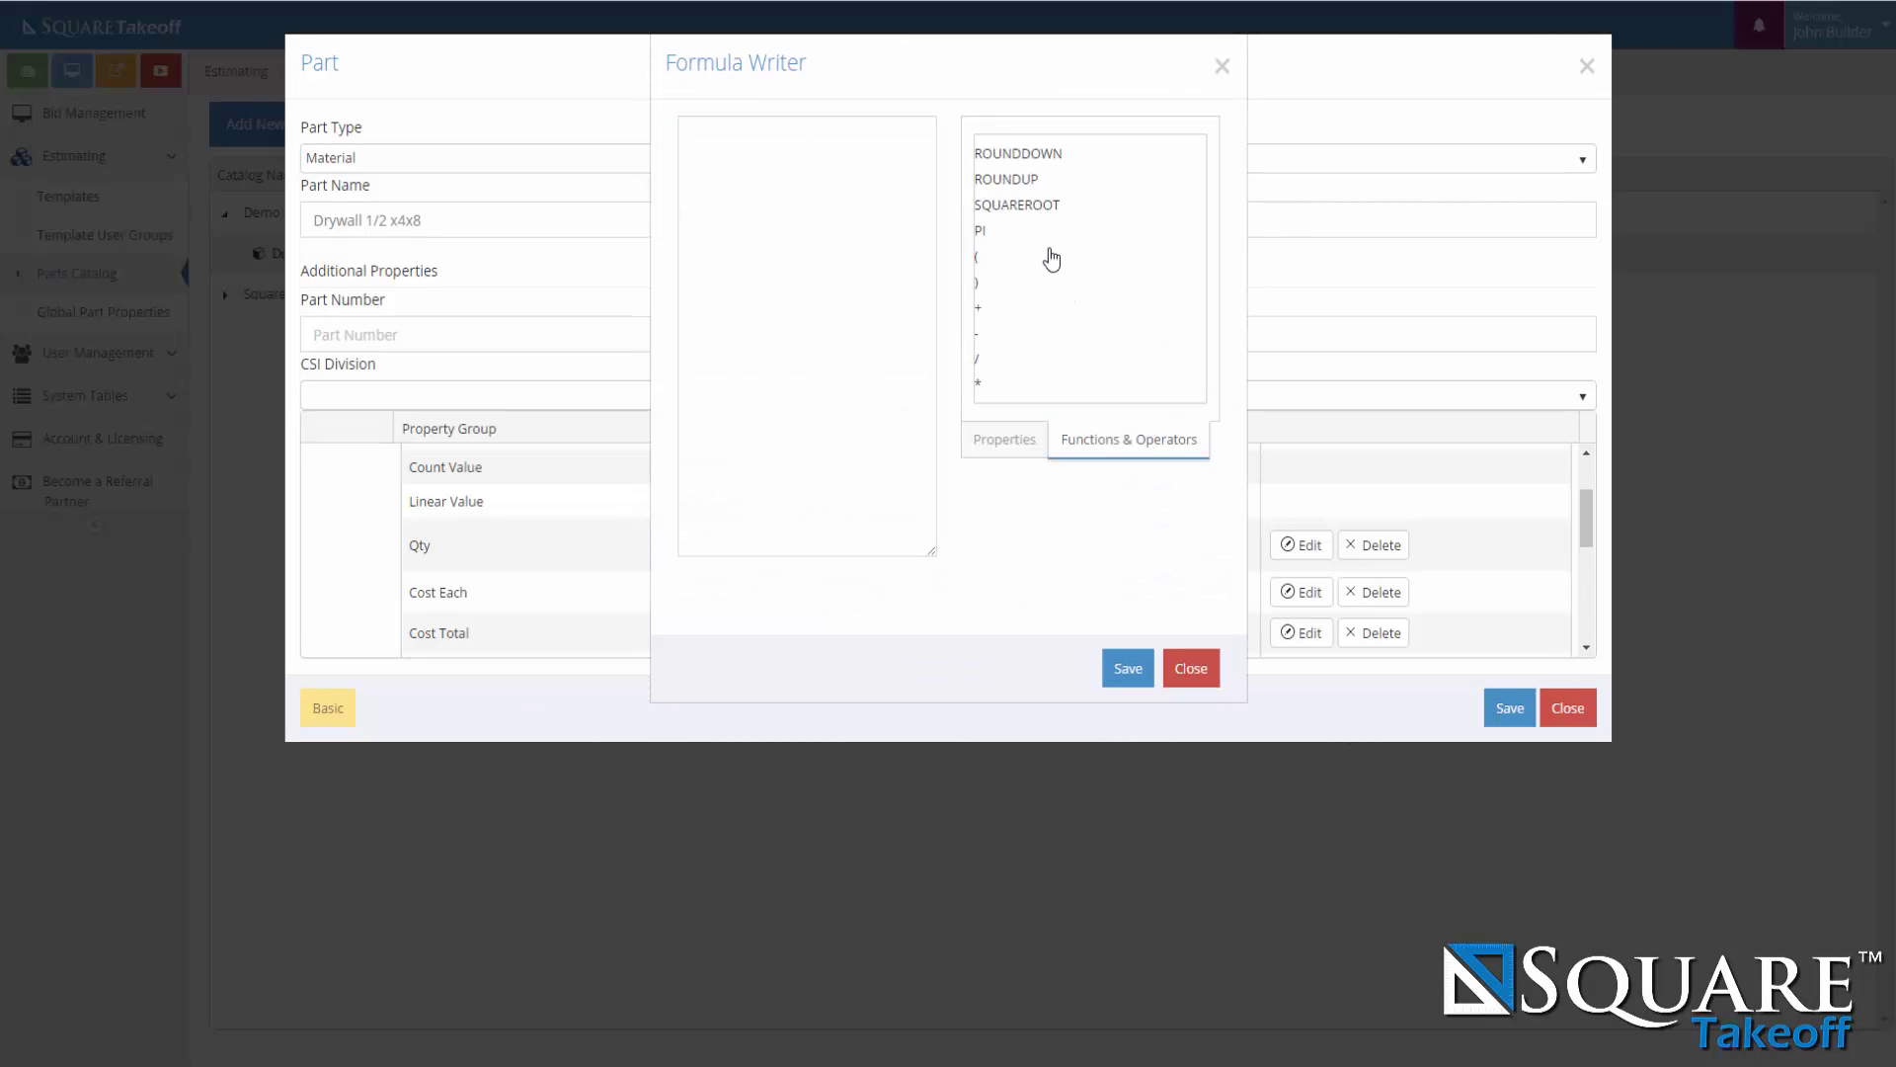
double_click(1017, 180)
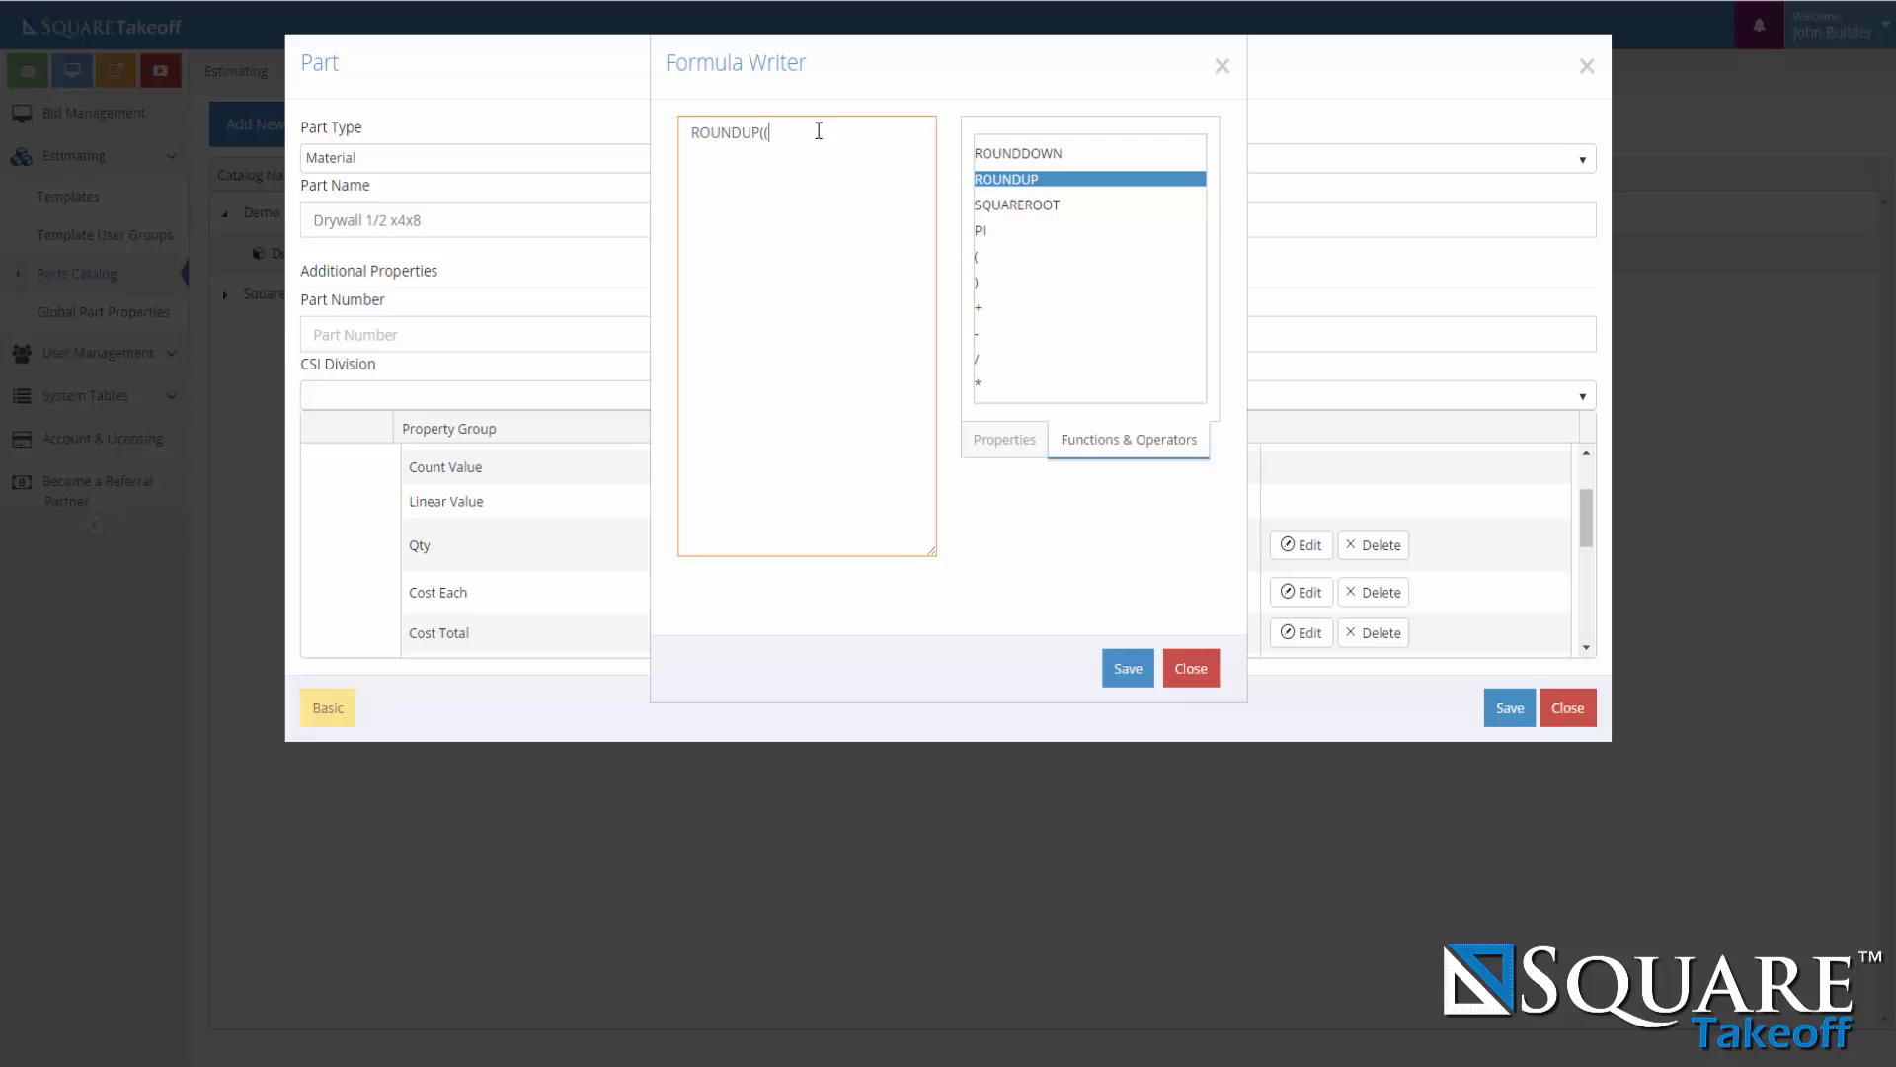
left_click(1005, 439)
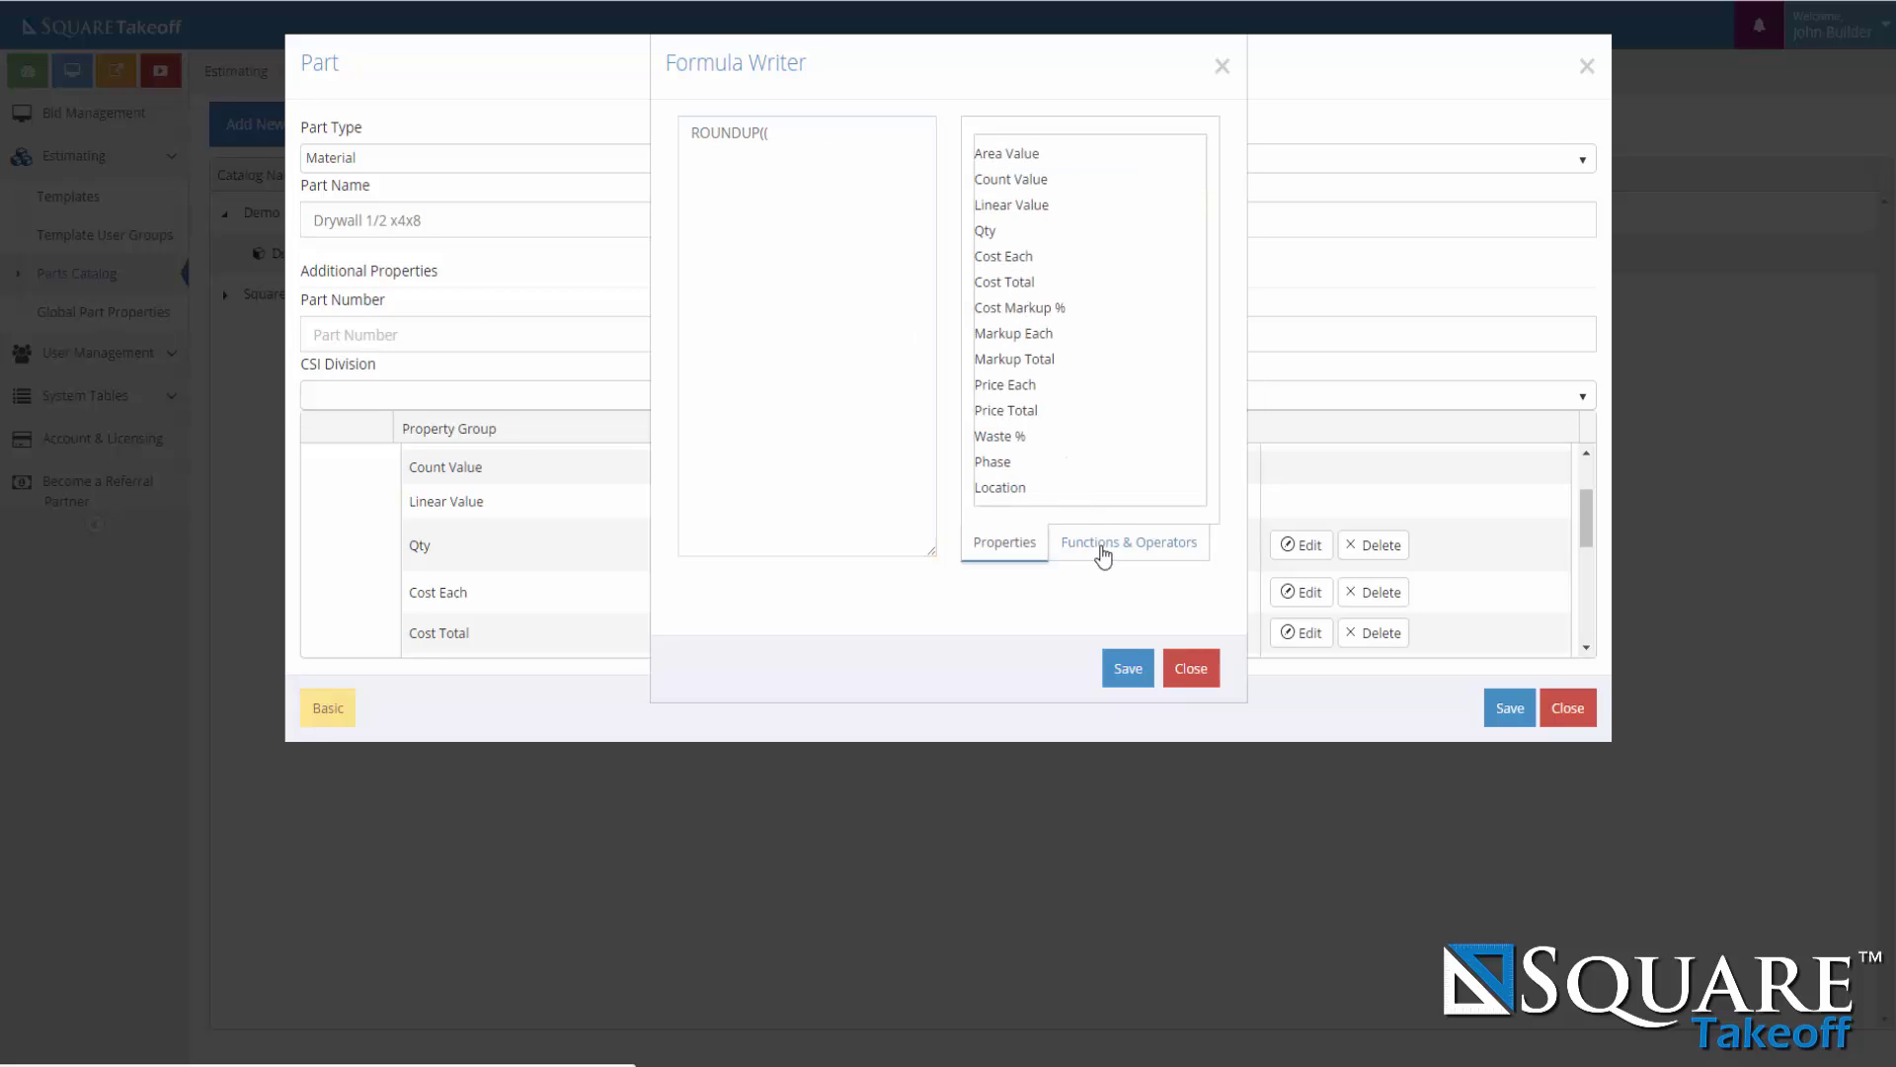
double_click(1026, 207)
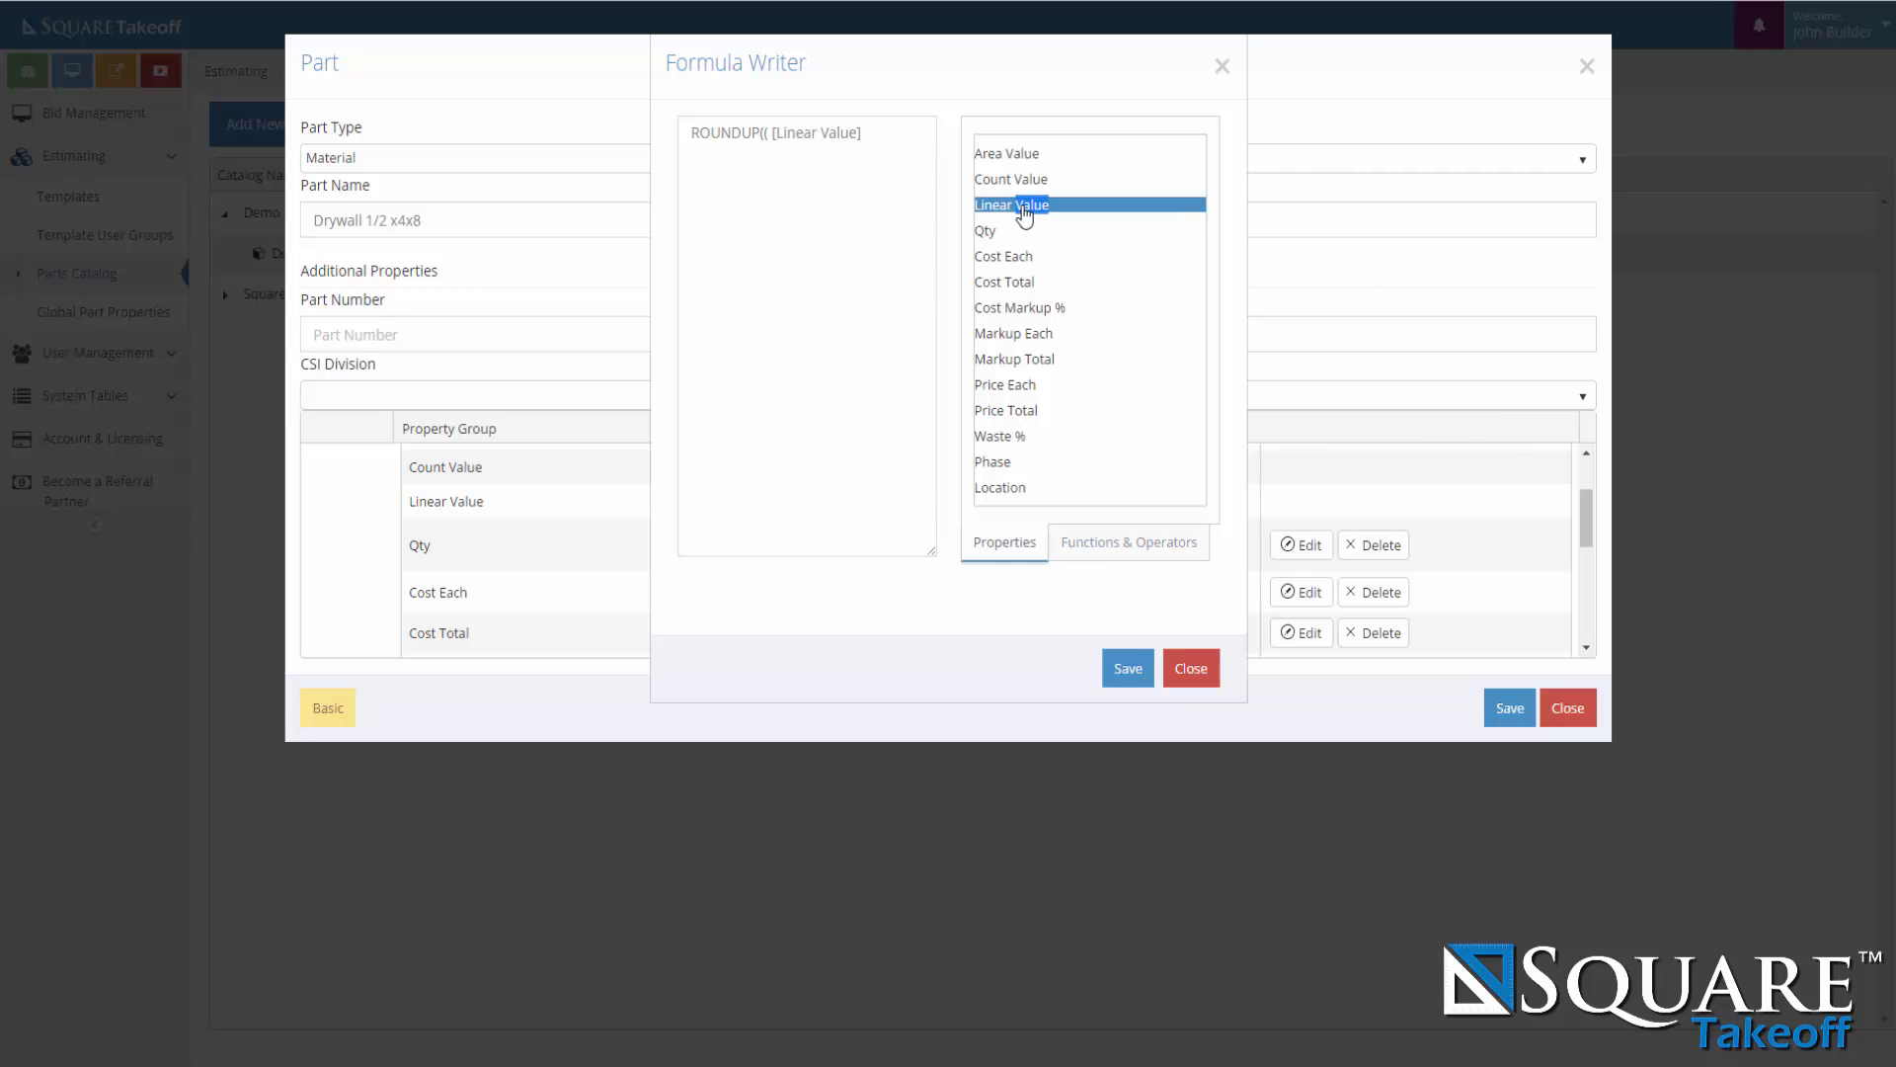
left_click(894, 159)
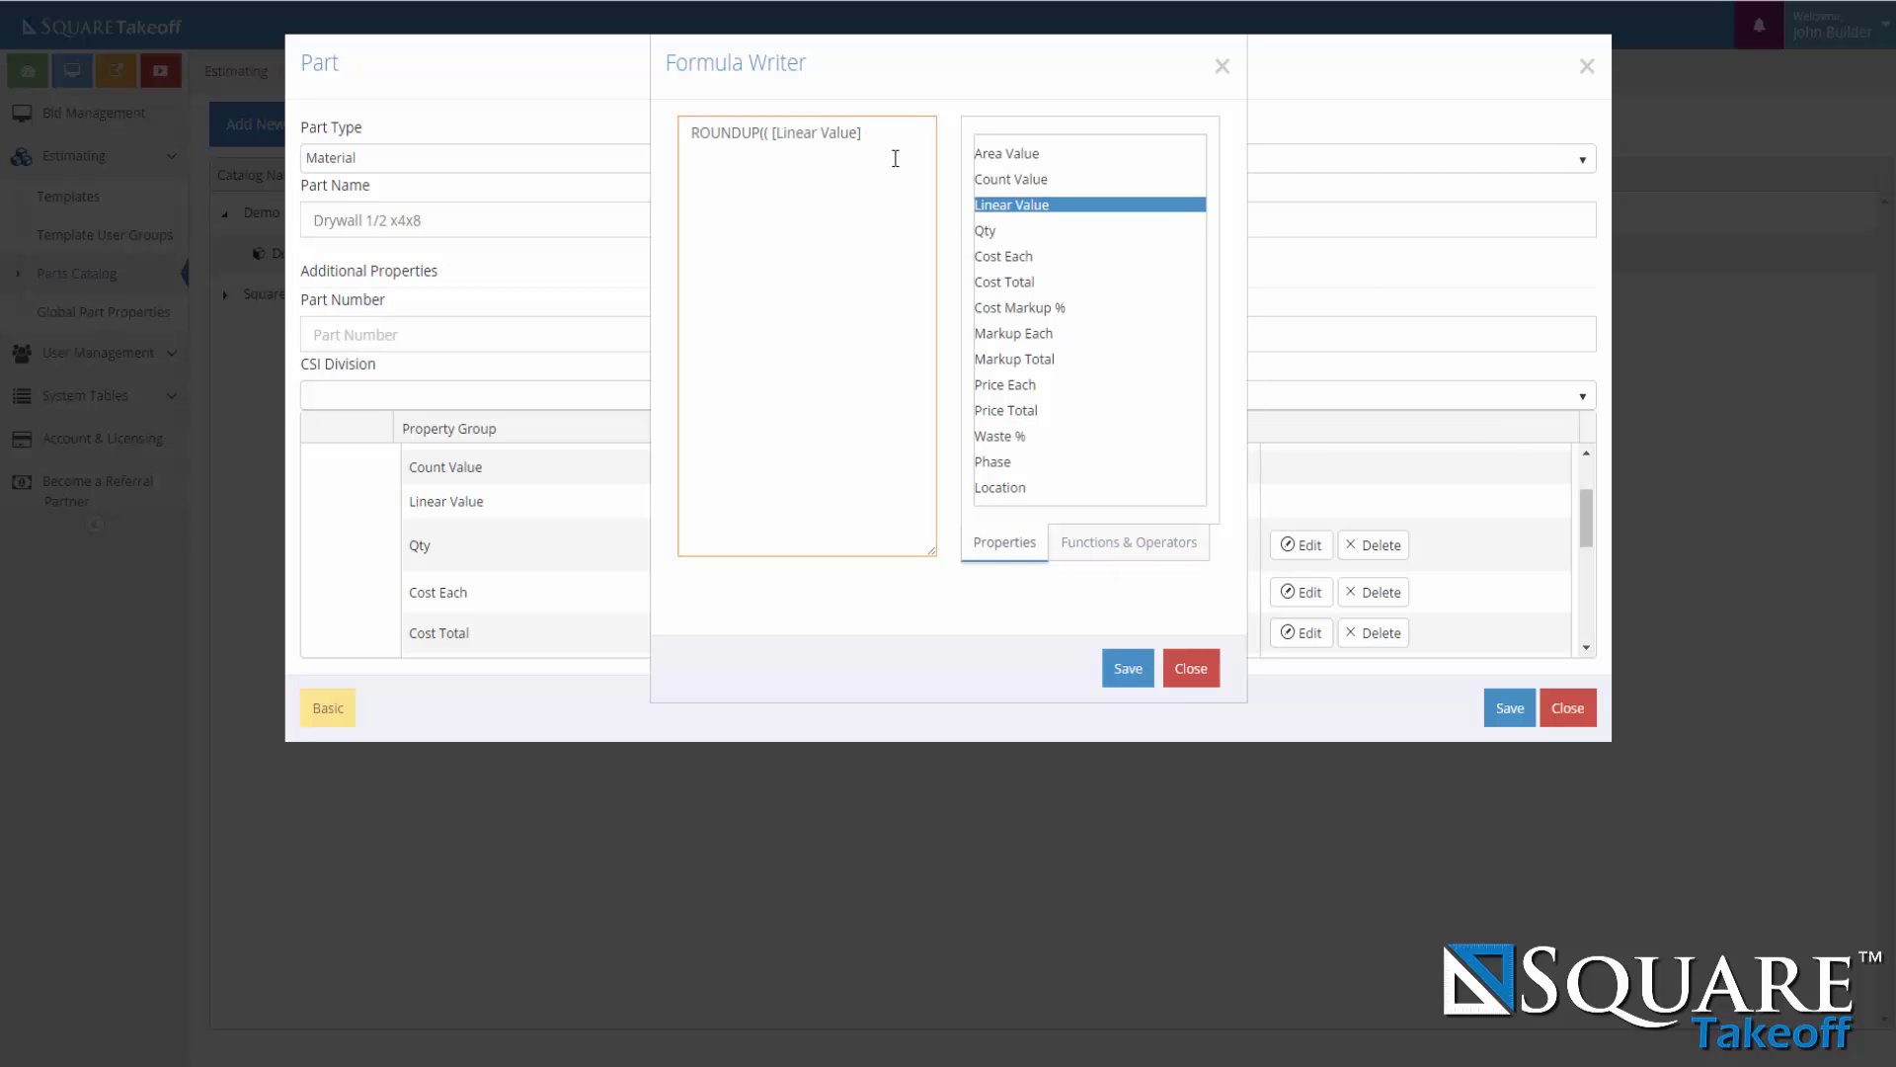
type("*8)/")
type("32")
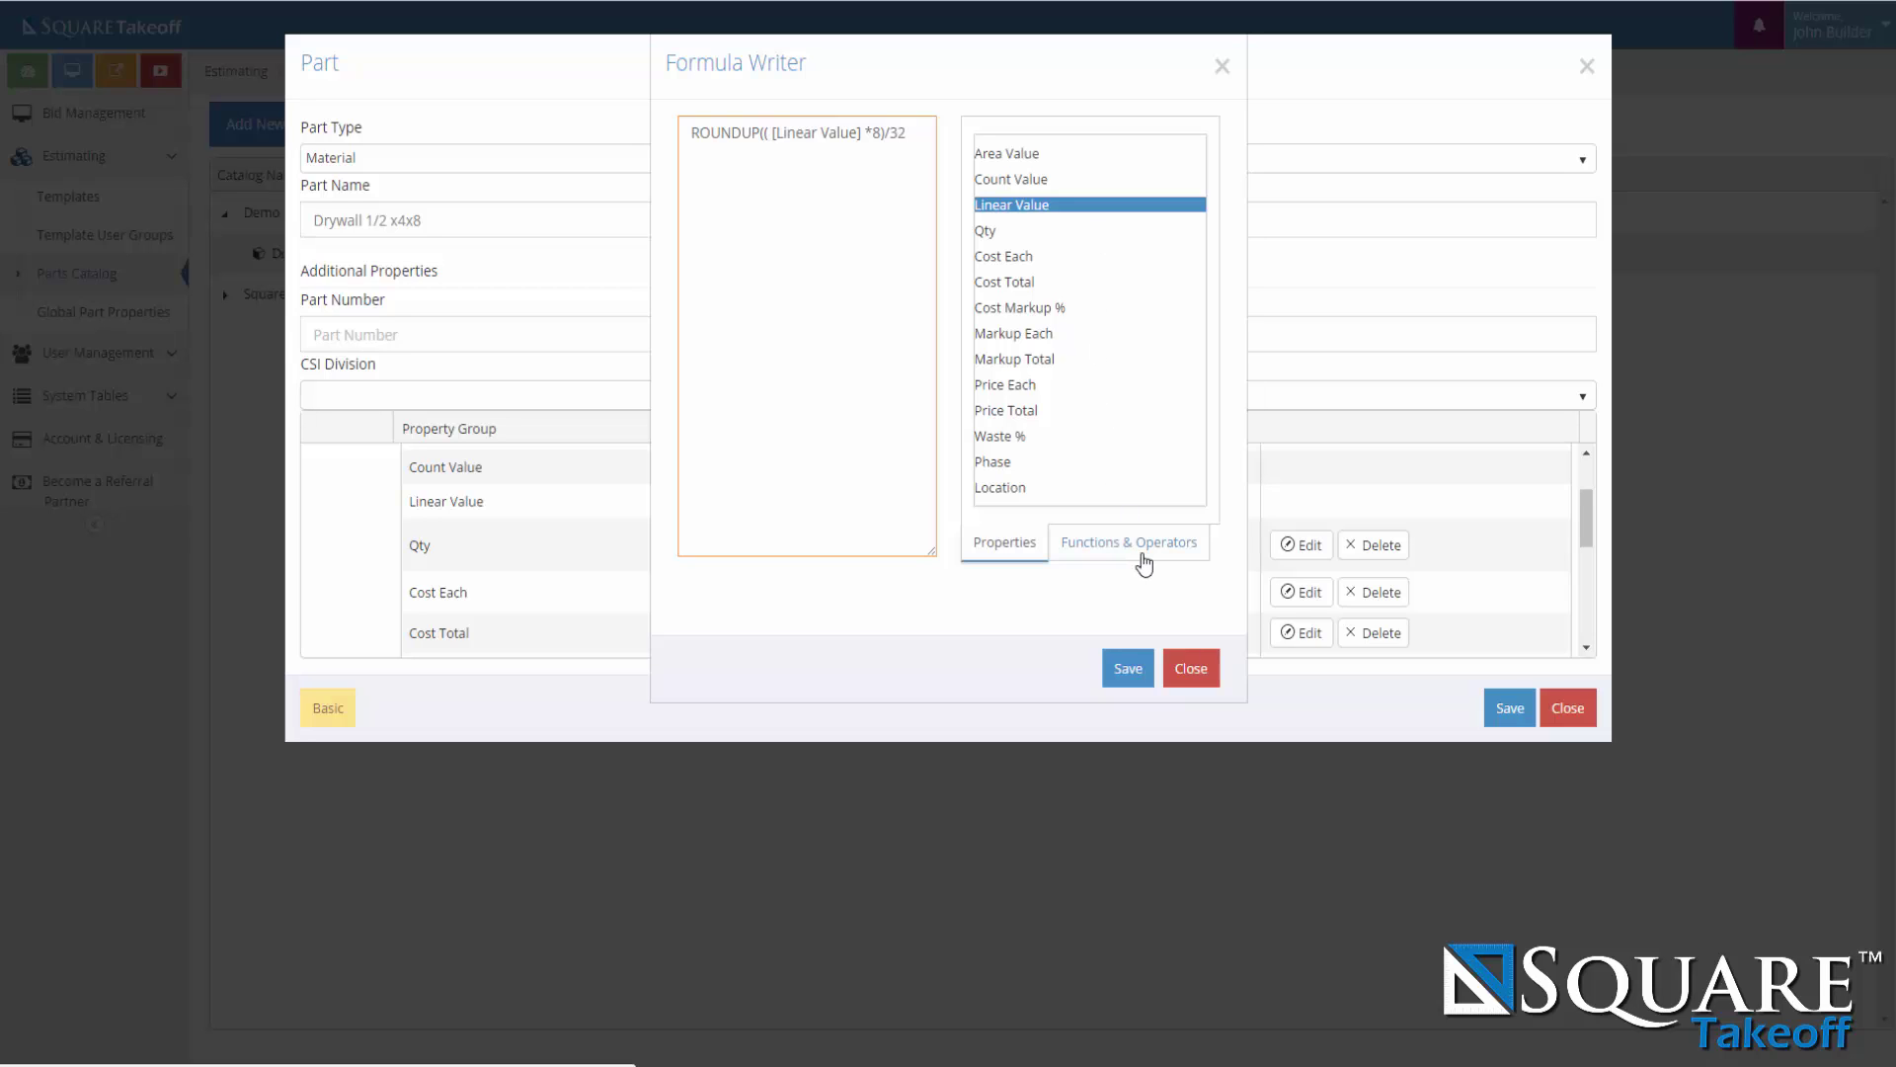
type(")")
Multiply by ([Waste %]+100)/100, balance the parentheses, and save the formula and Qty property.
left_click(1144, 563)
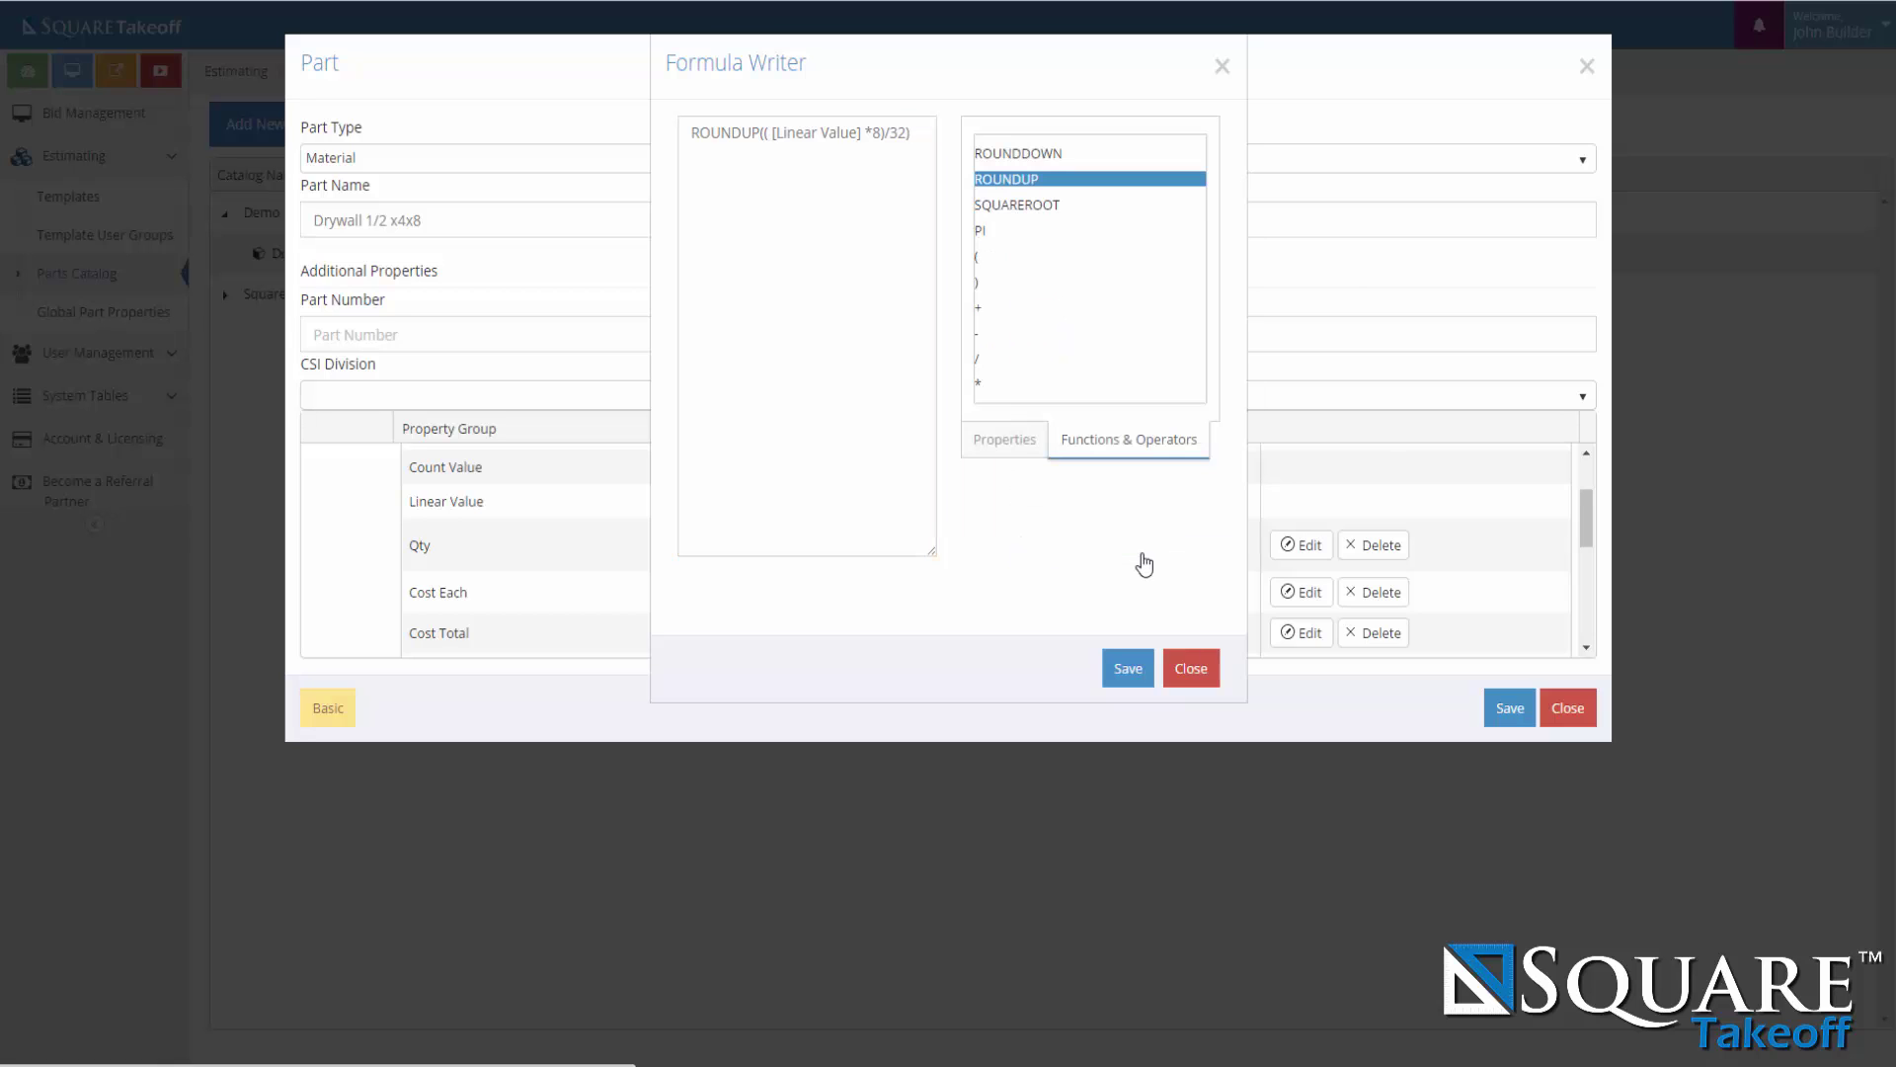
left_click(983, 385)
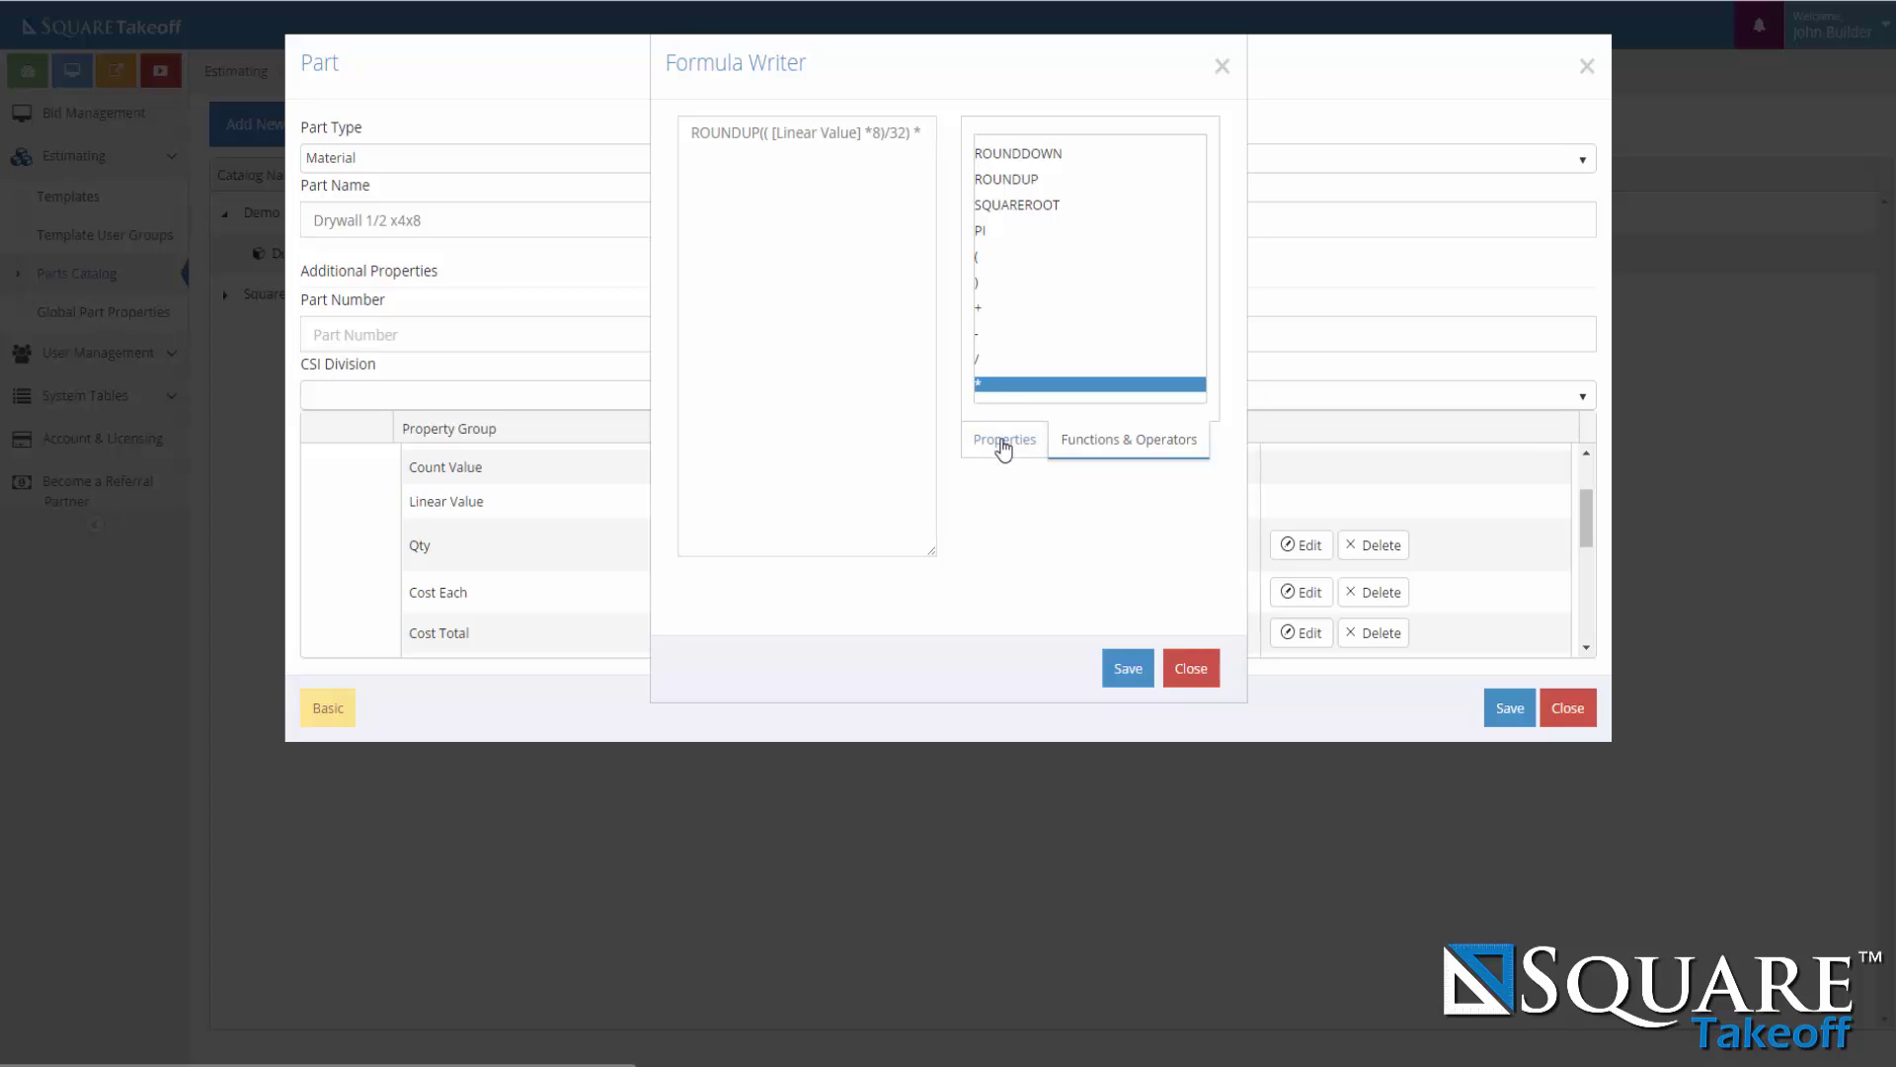
left_click(1003, 440)
left_click(1096, 551)
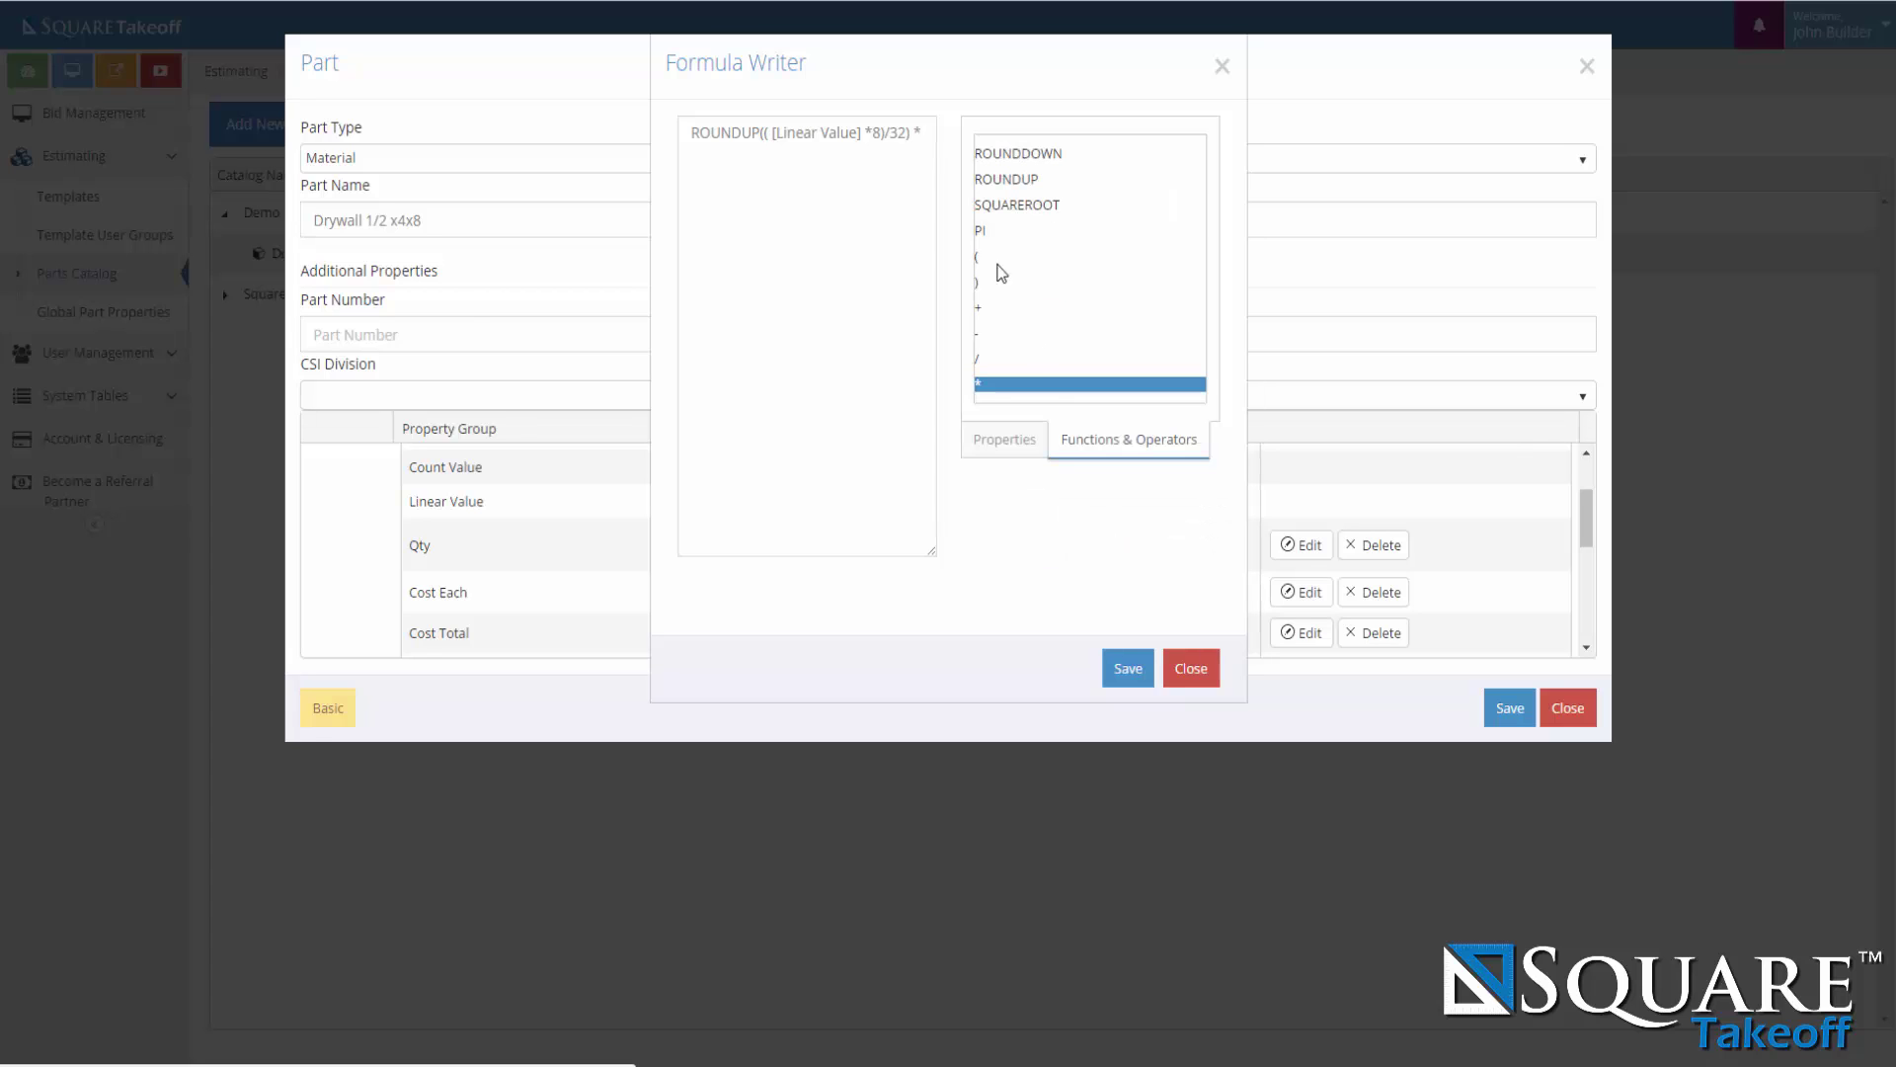
left_click(984, 259)
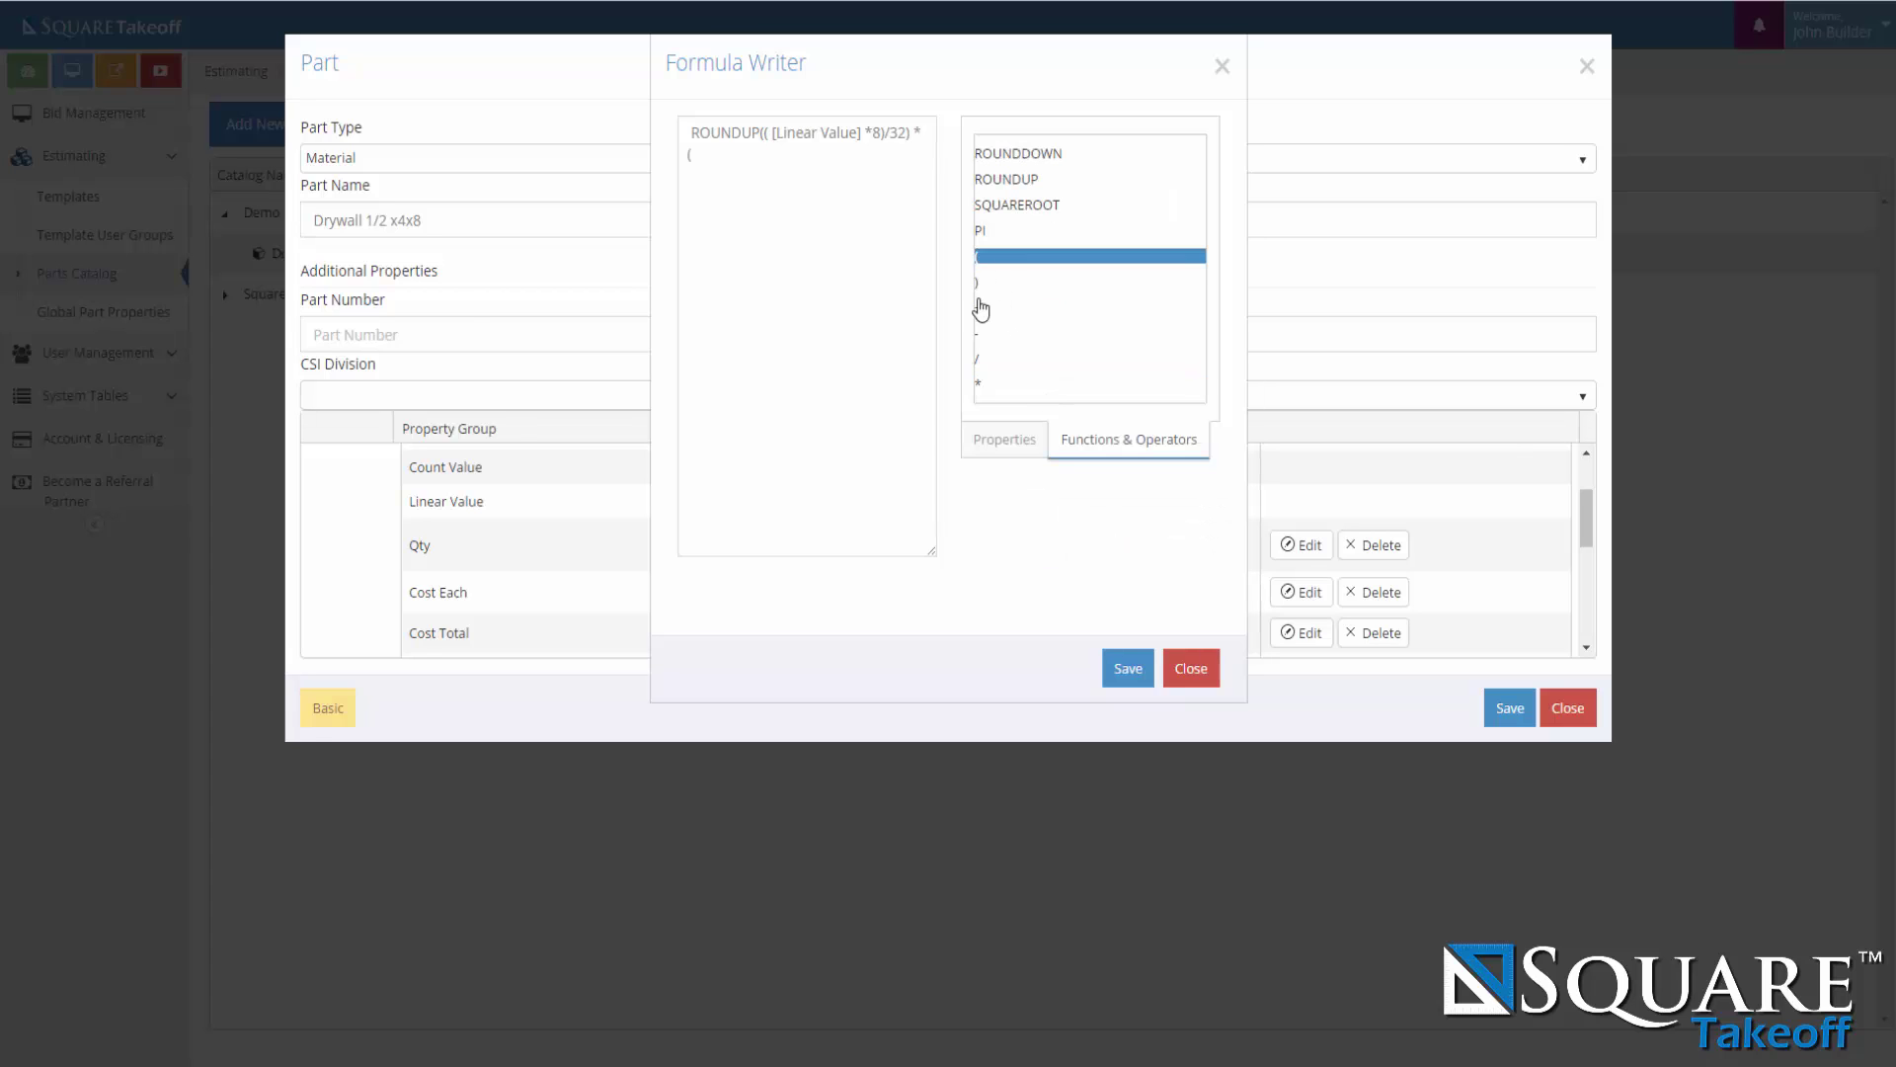
left_click(1017, 441)
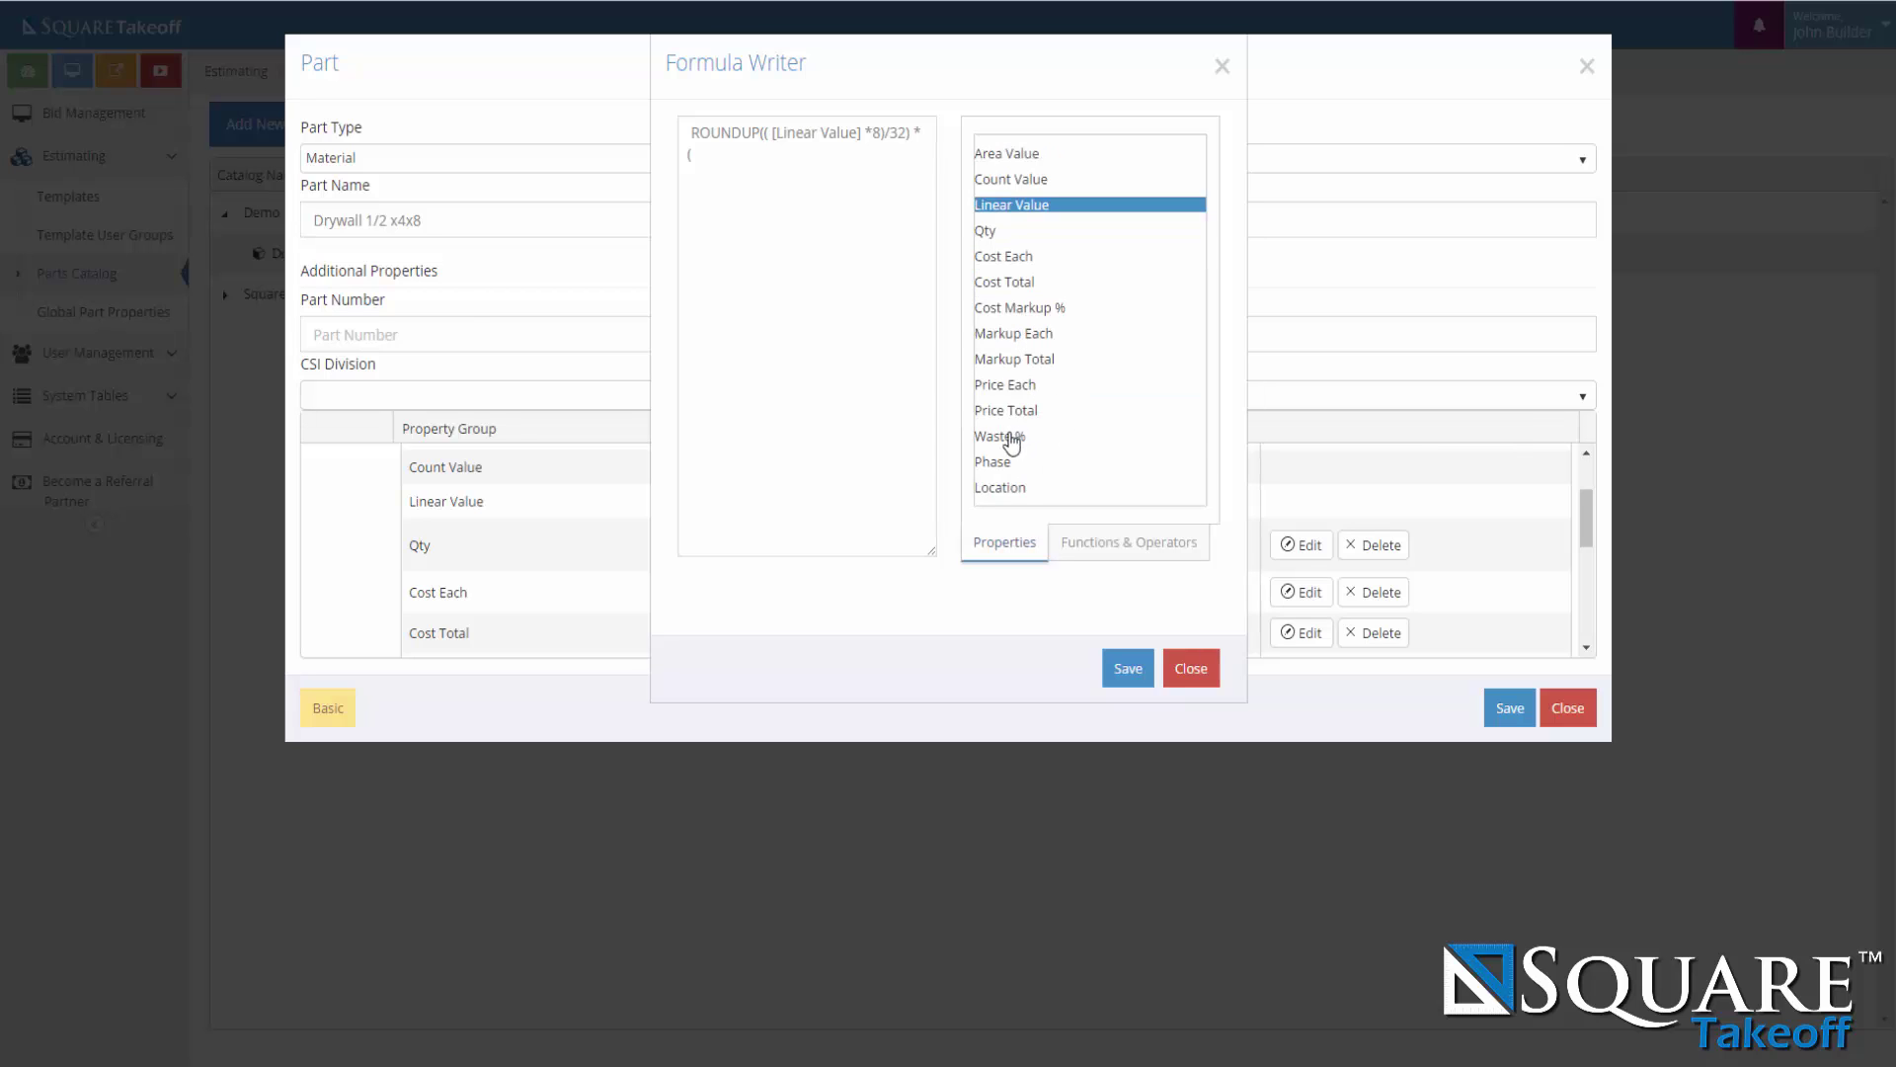
left_click(1003, 435)
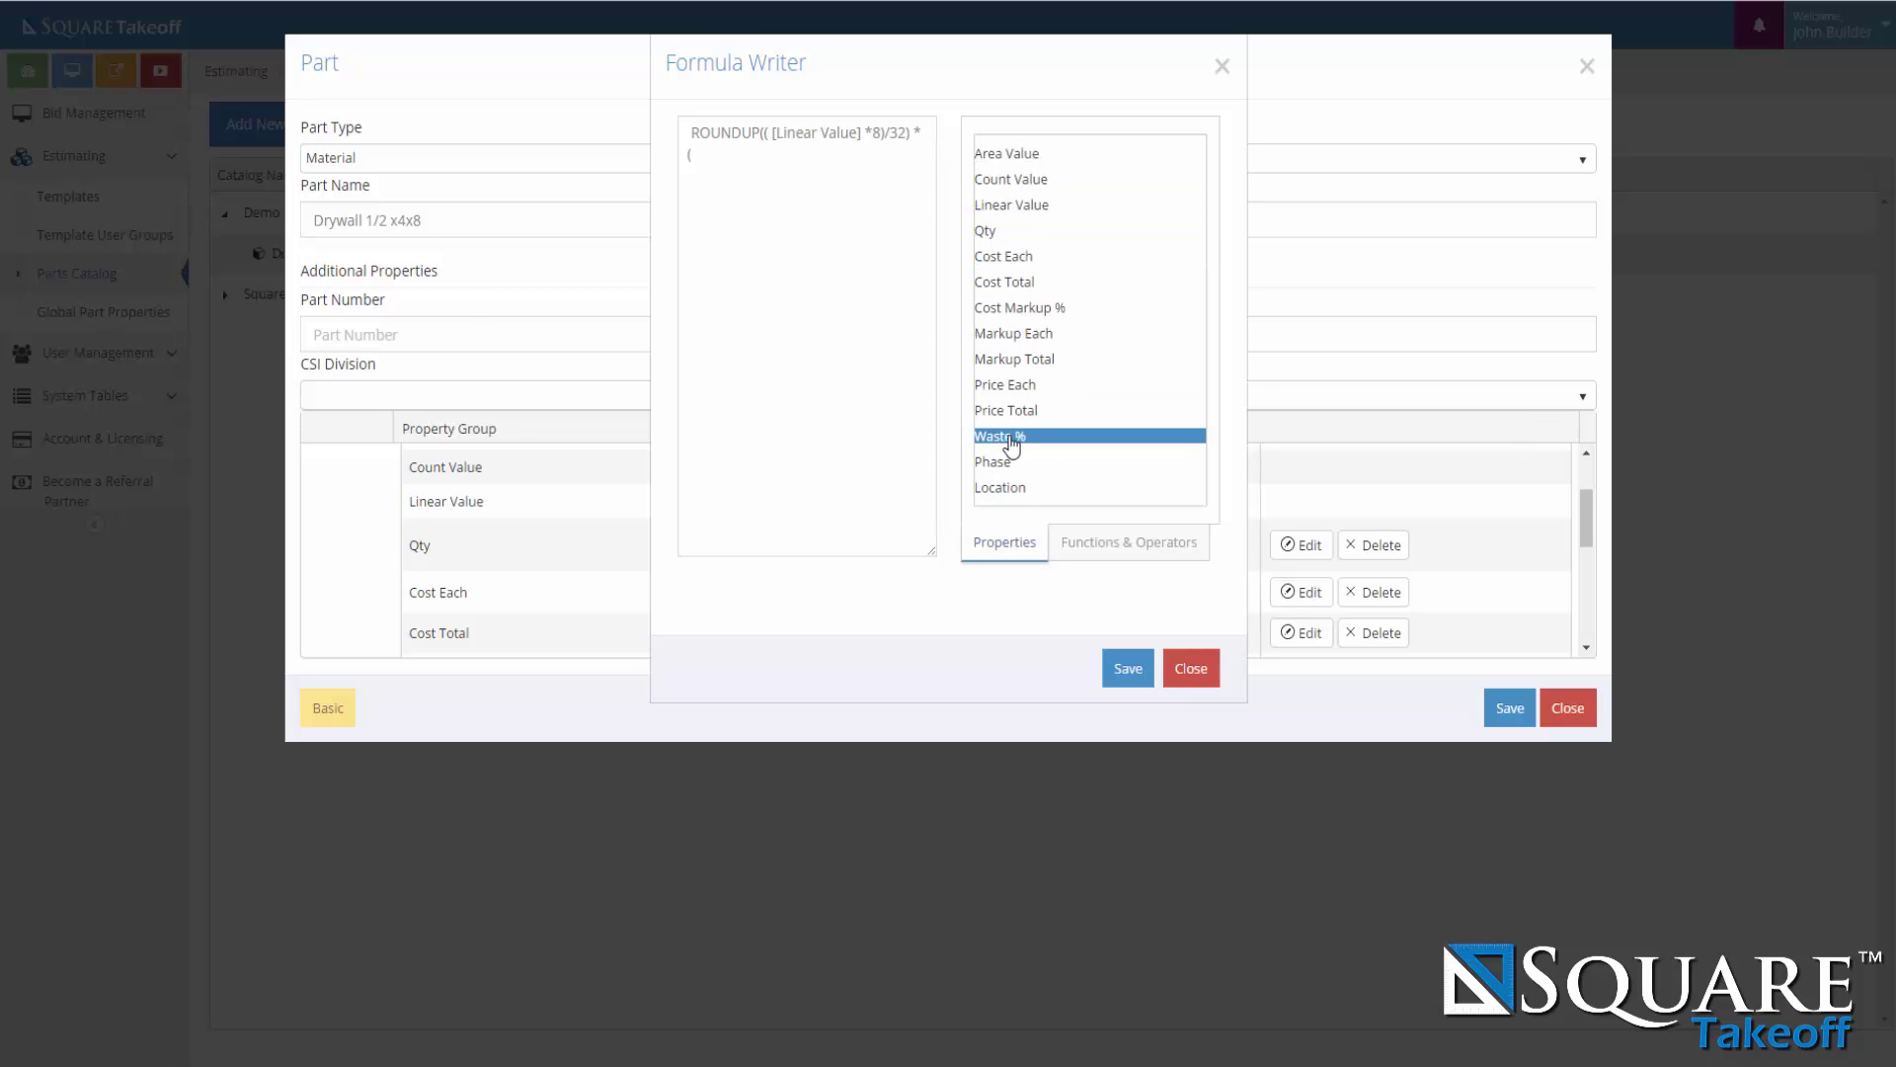
left_click(1078, 541)
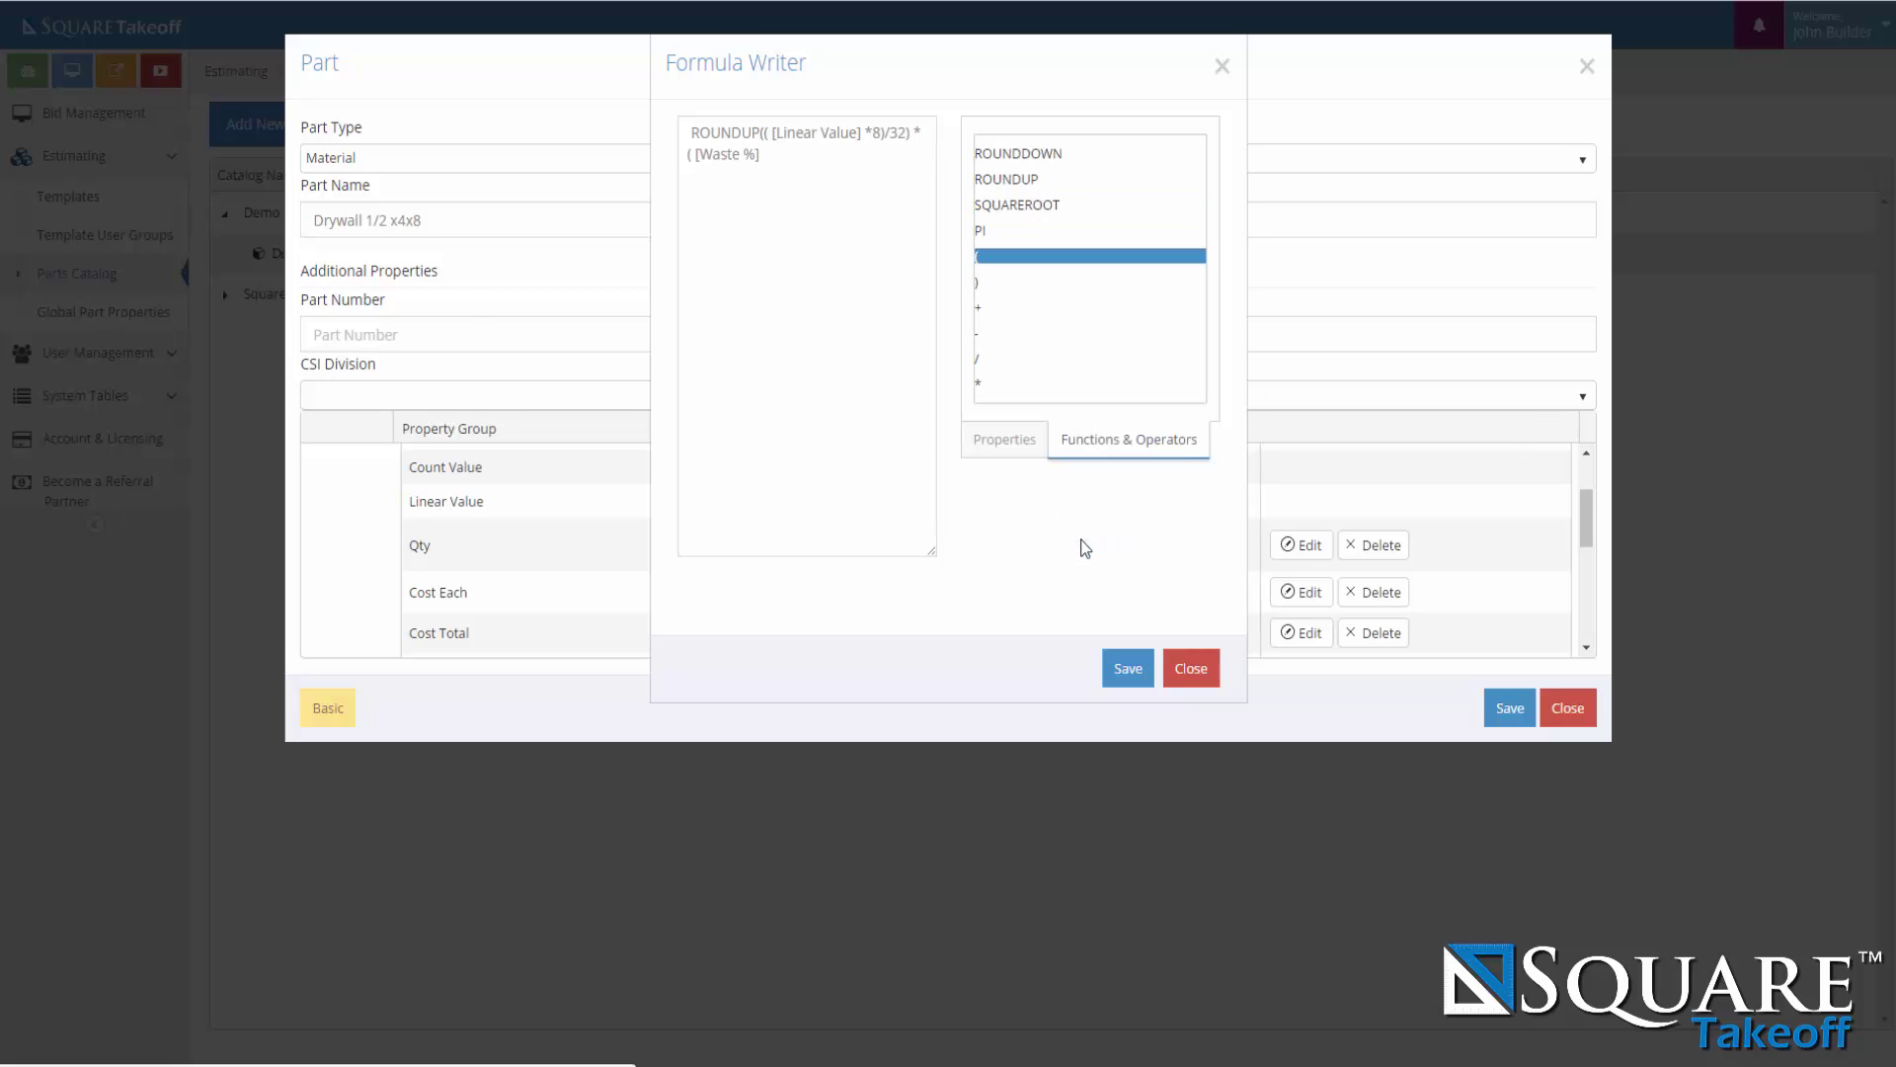
left_click(980, 310)
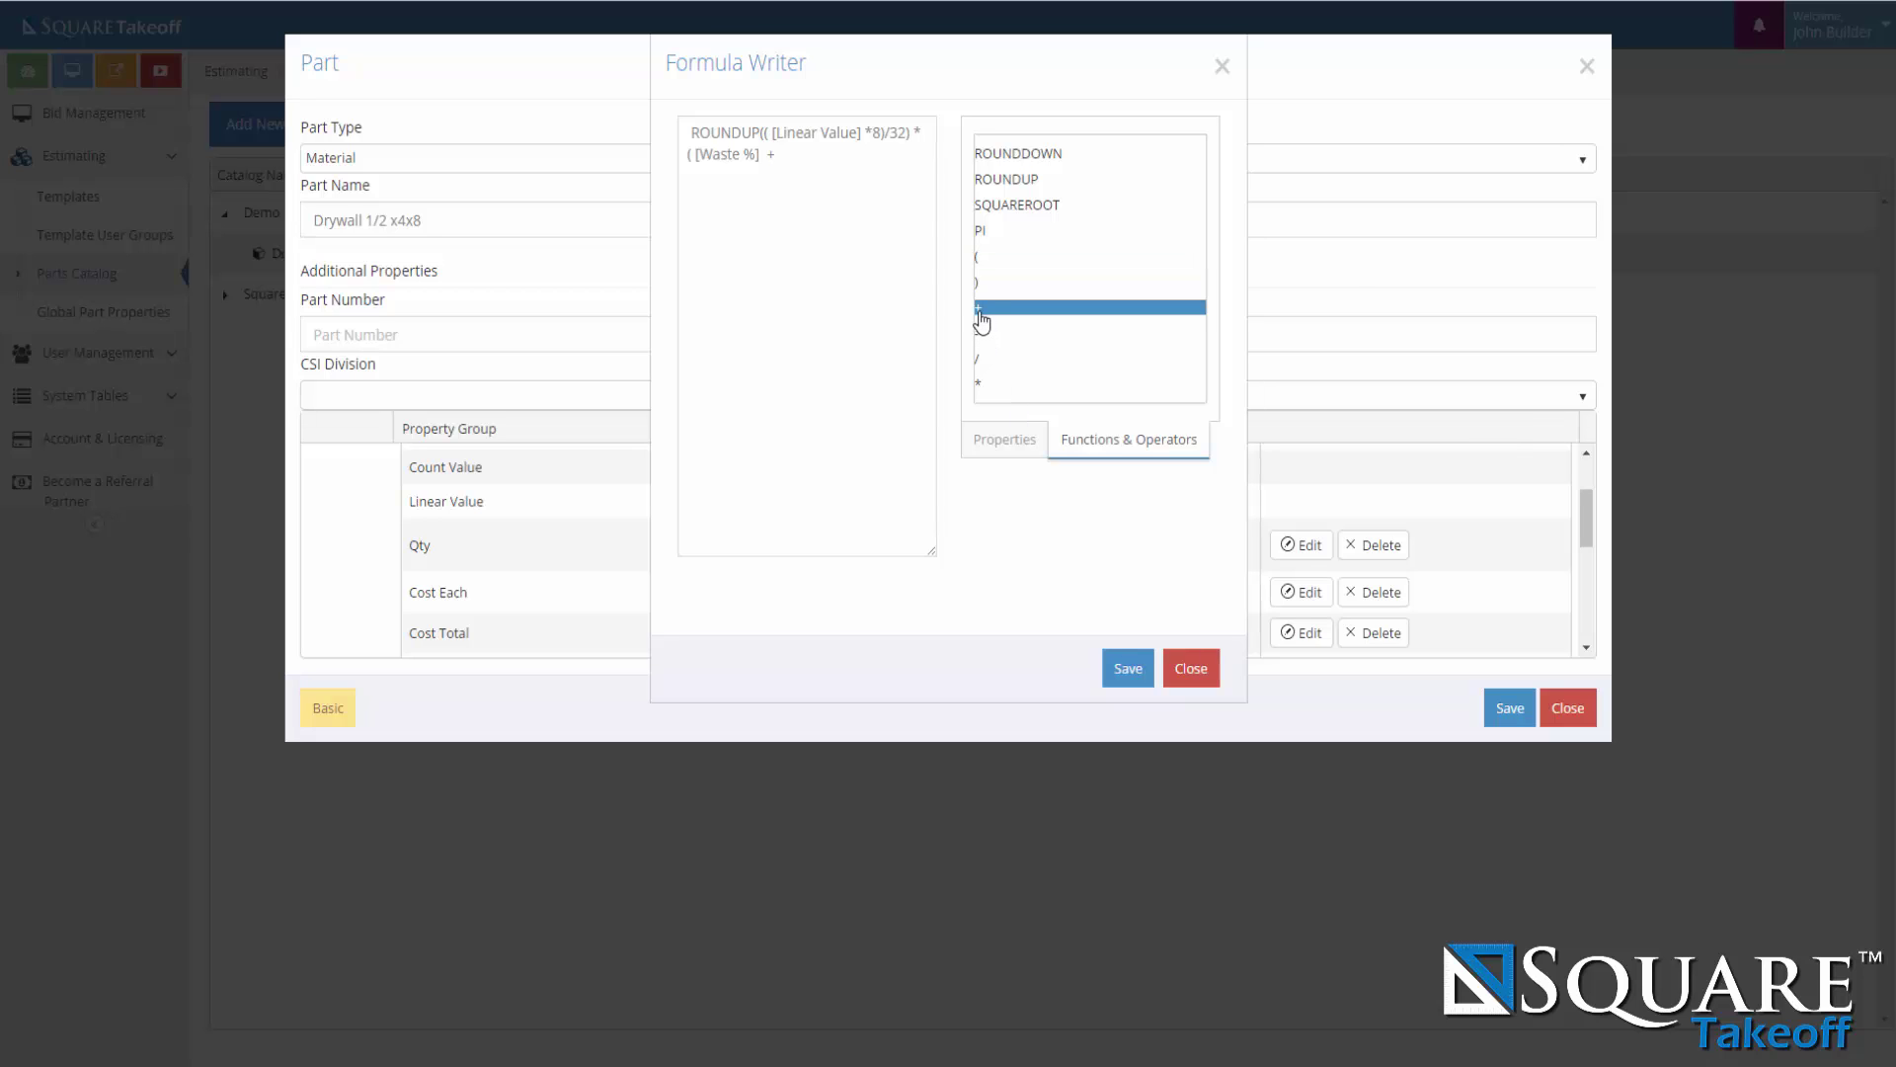
left_click(836, 175)
type("100")
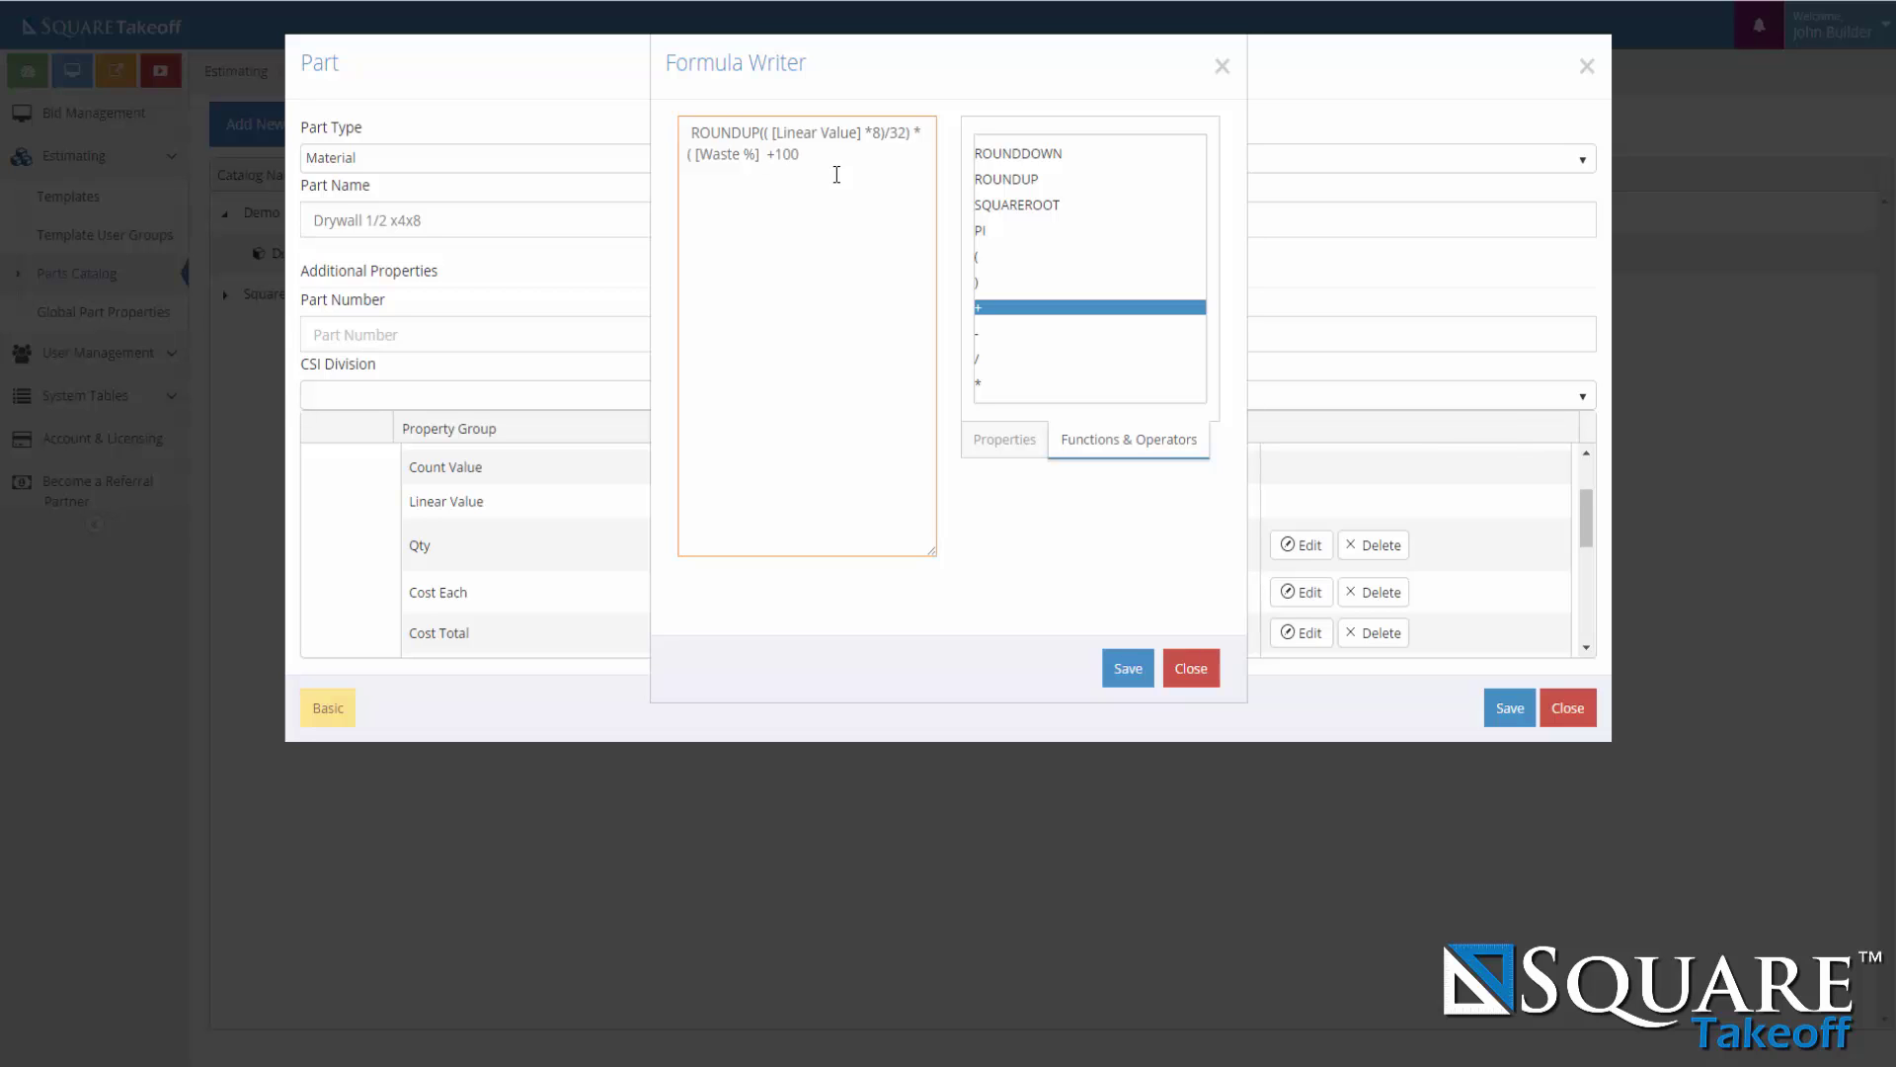
type(")/100)")
left_click(765, 132)
type("(")
left_click(1128, 682)
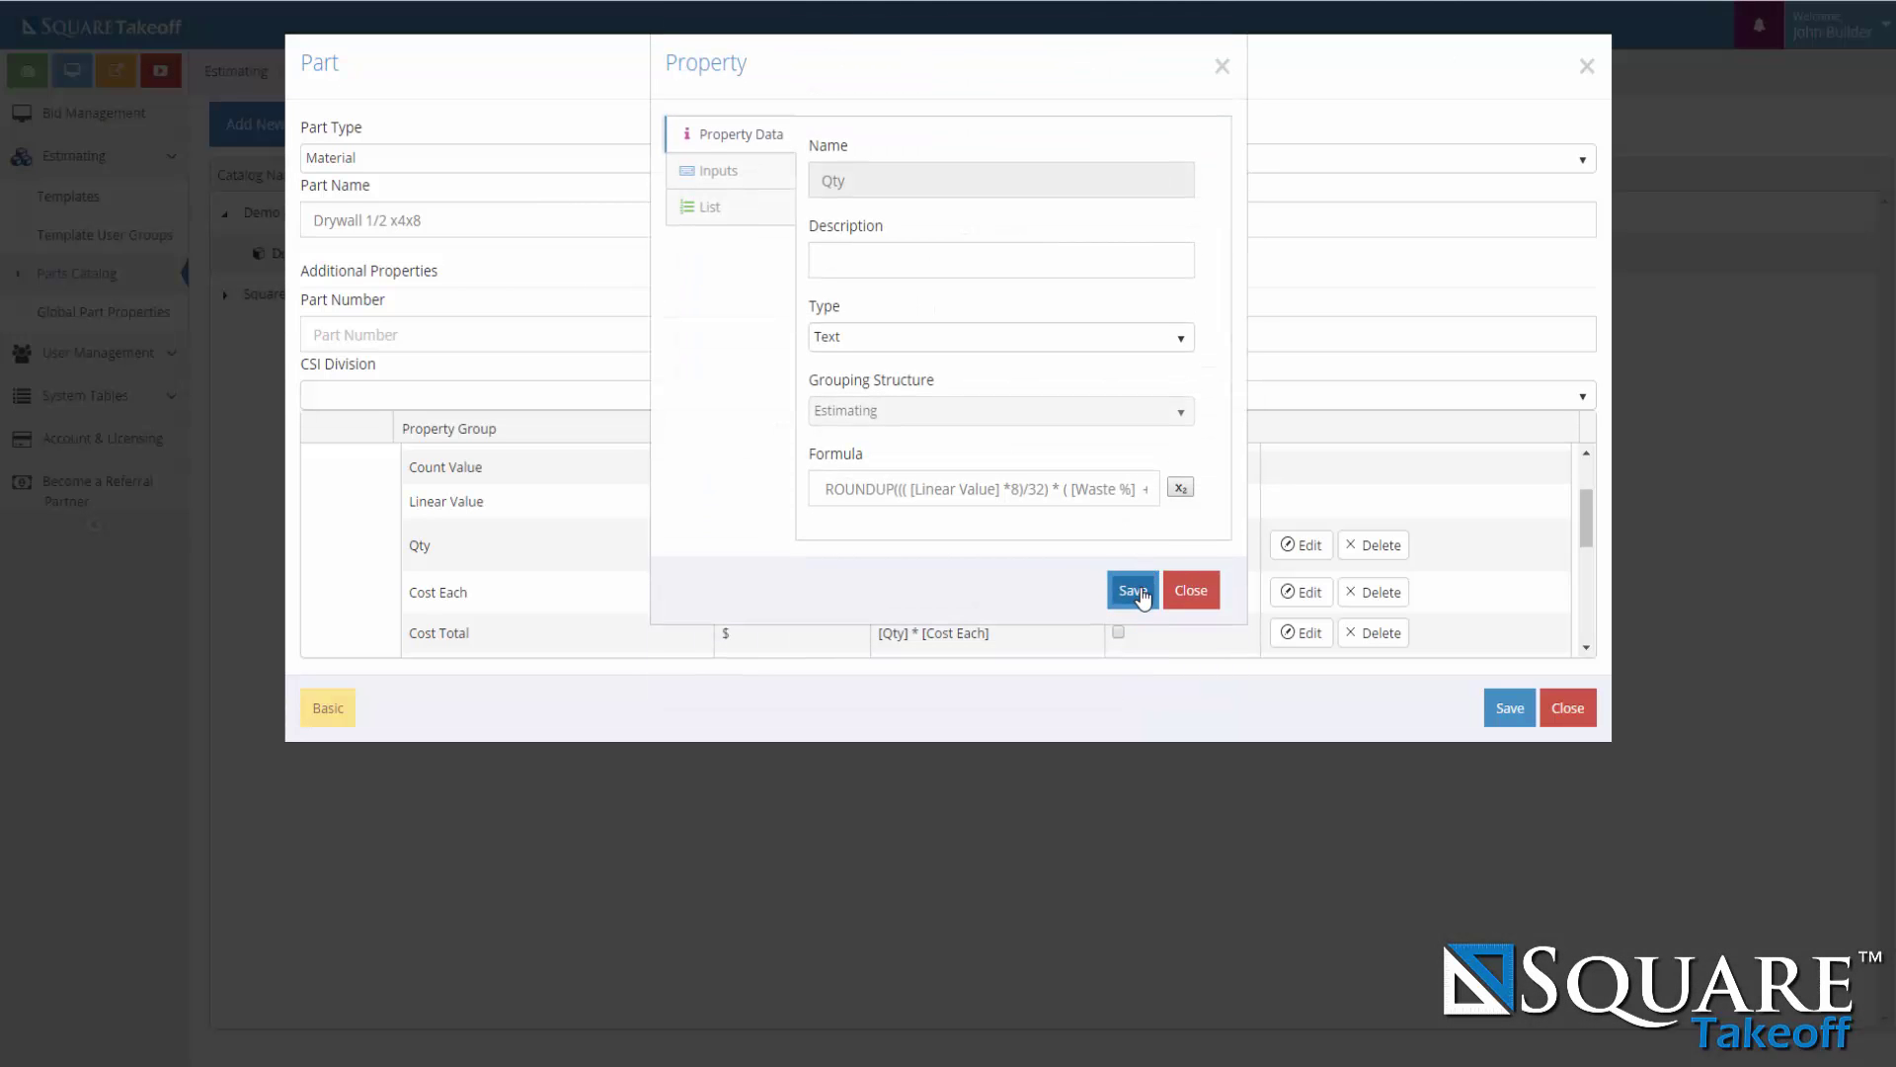
left_click(1136, 592)
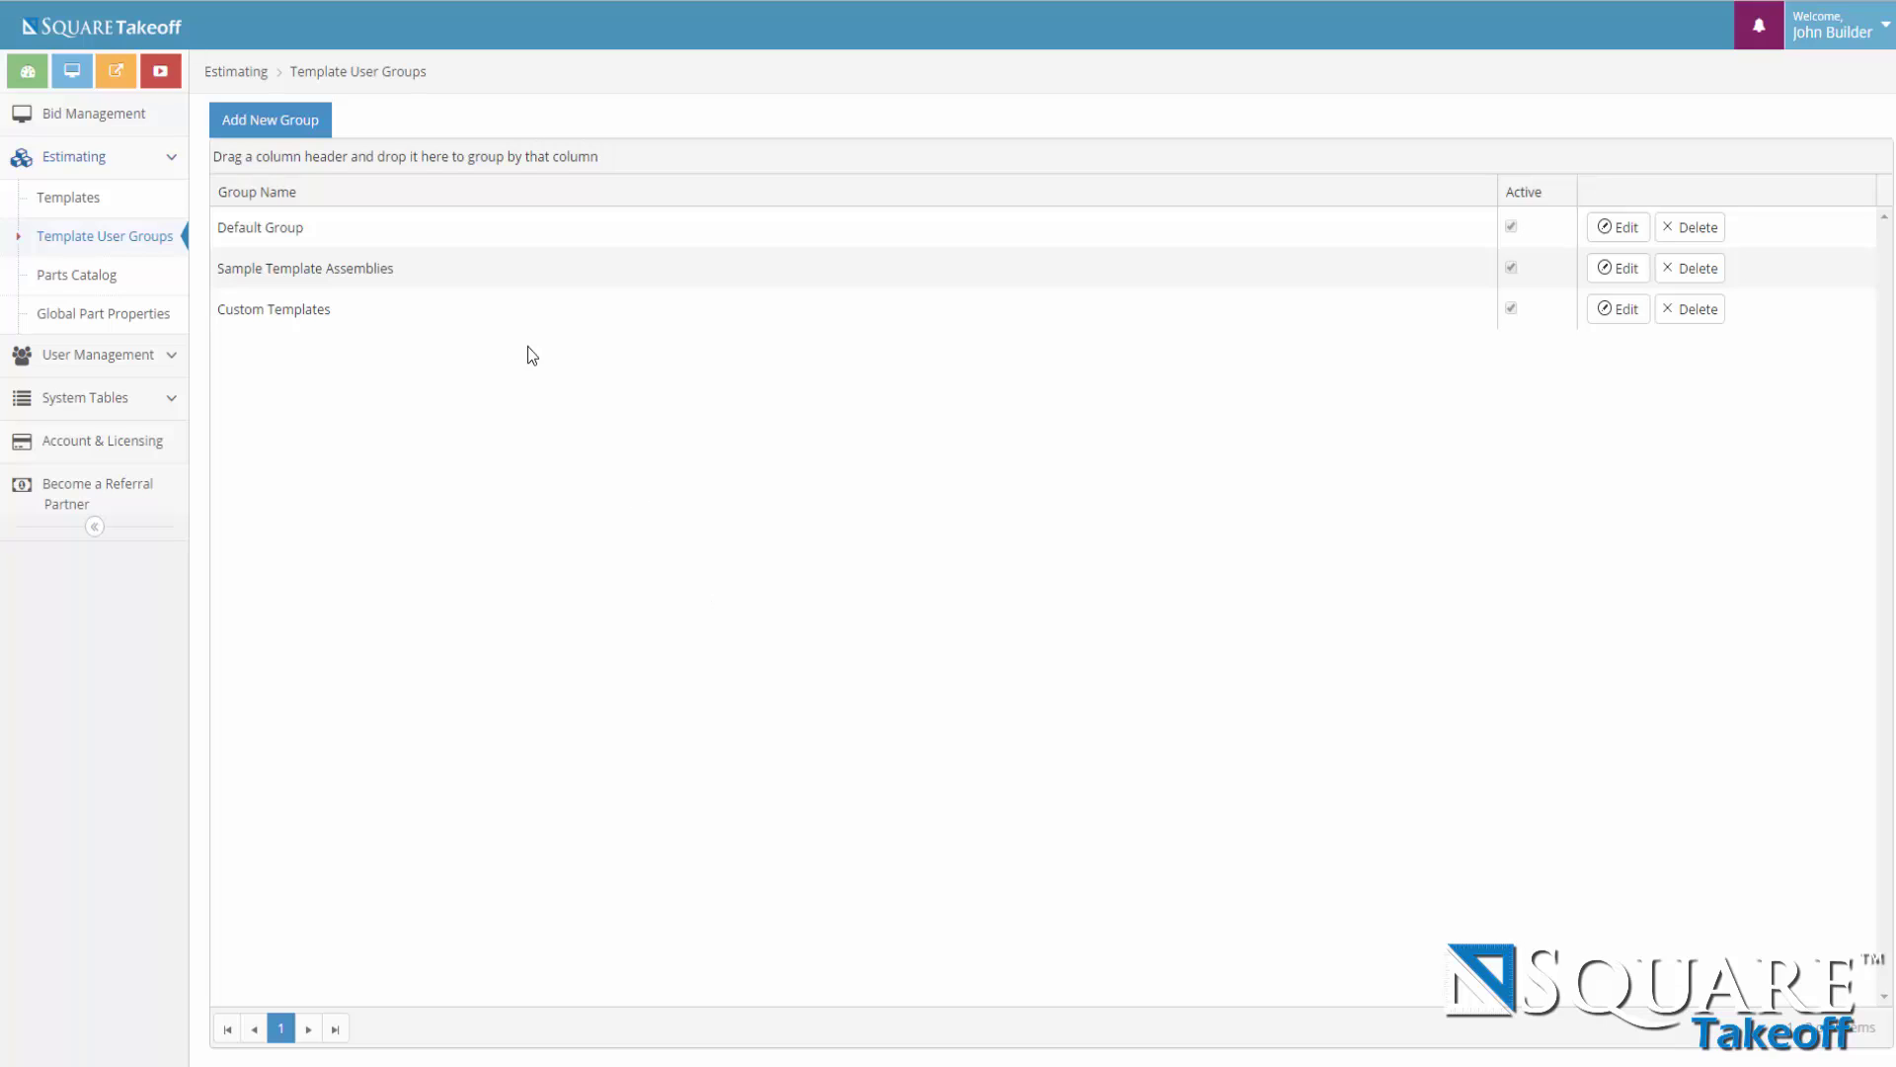
Close the drywall Part dialog and re-save the Custom Templates user group unchanged.
left_click(232, 124)
left_click(1619, 312)
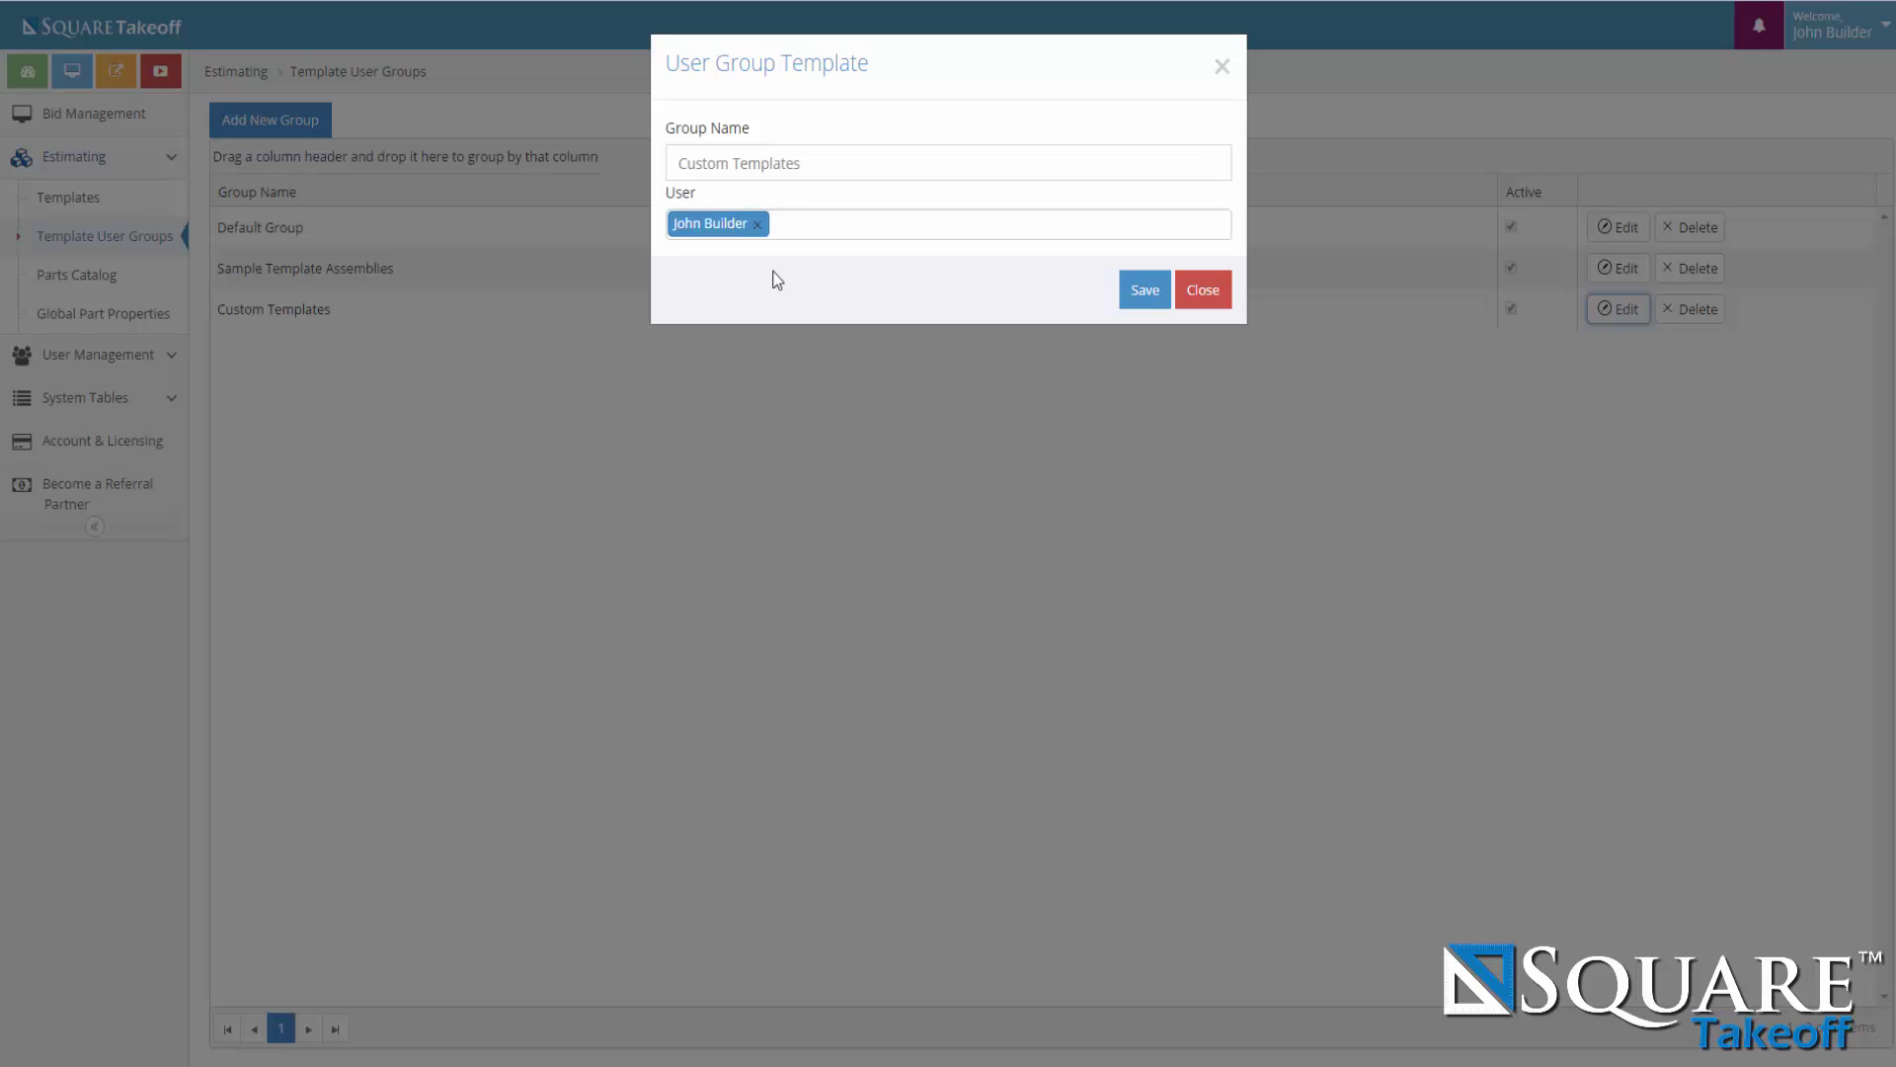
left_click(1144, 296)
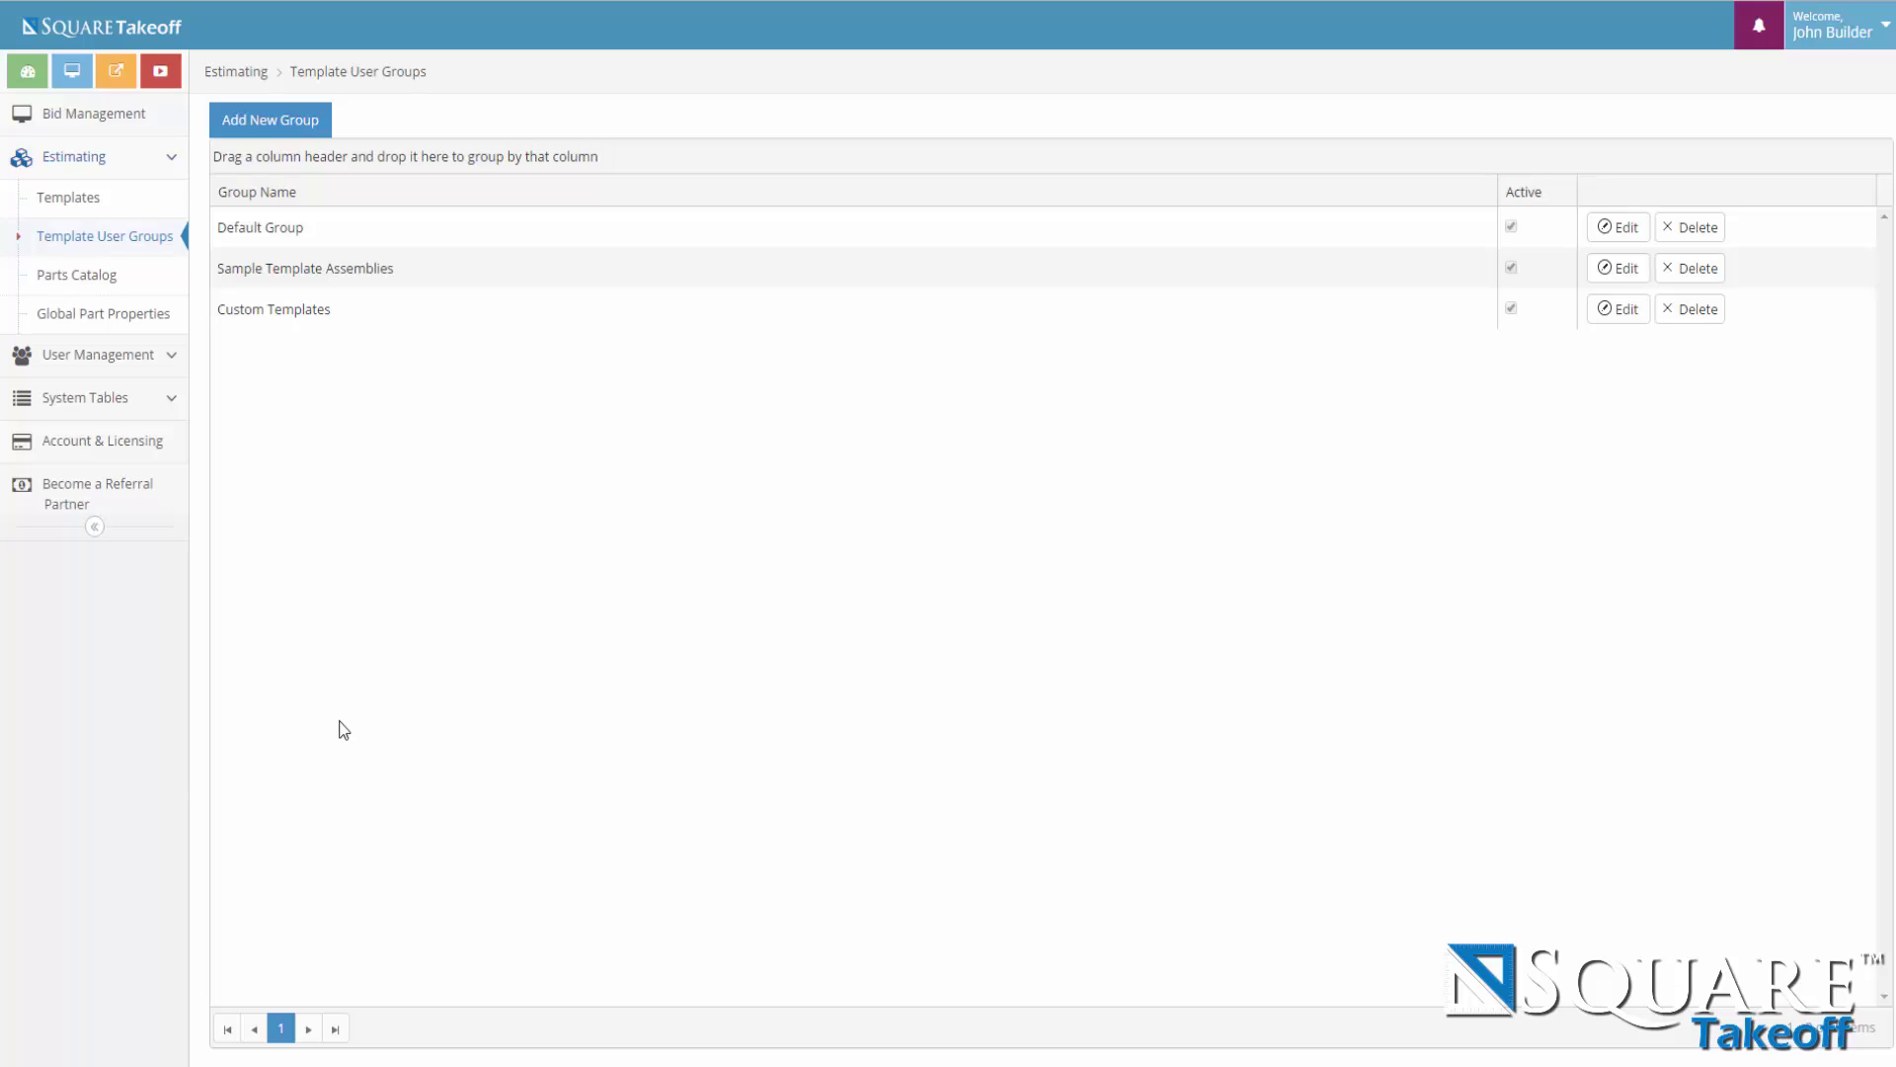
Create a new template named Demo Template.
left_click(107, 206)
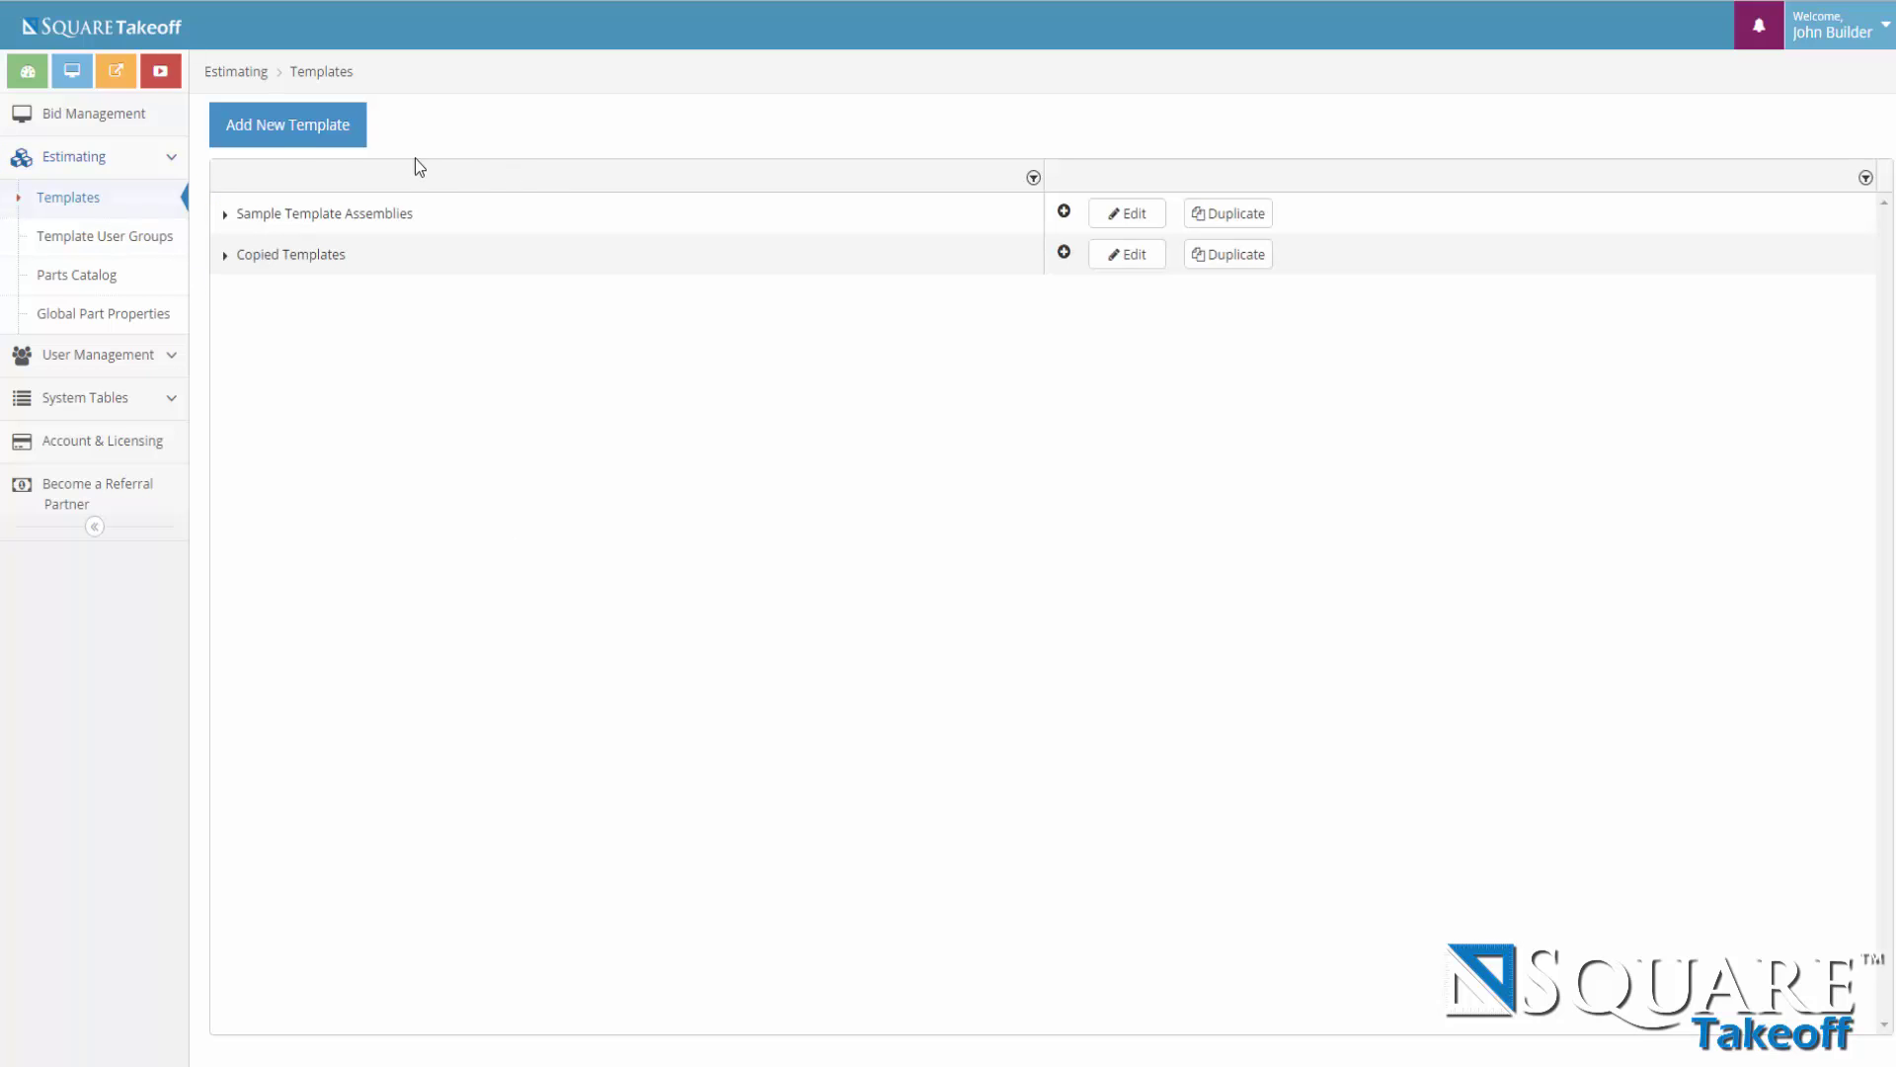
left_click(285, 143)
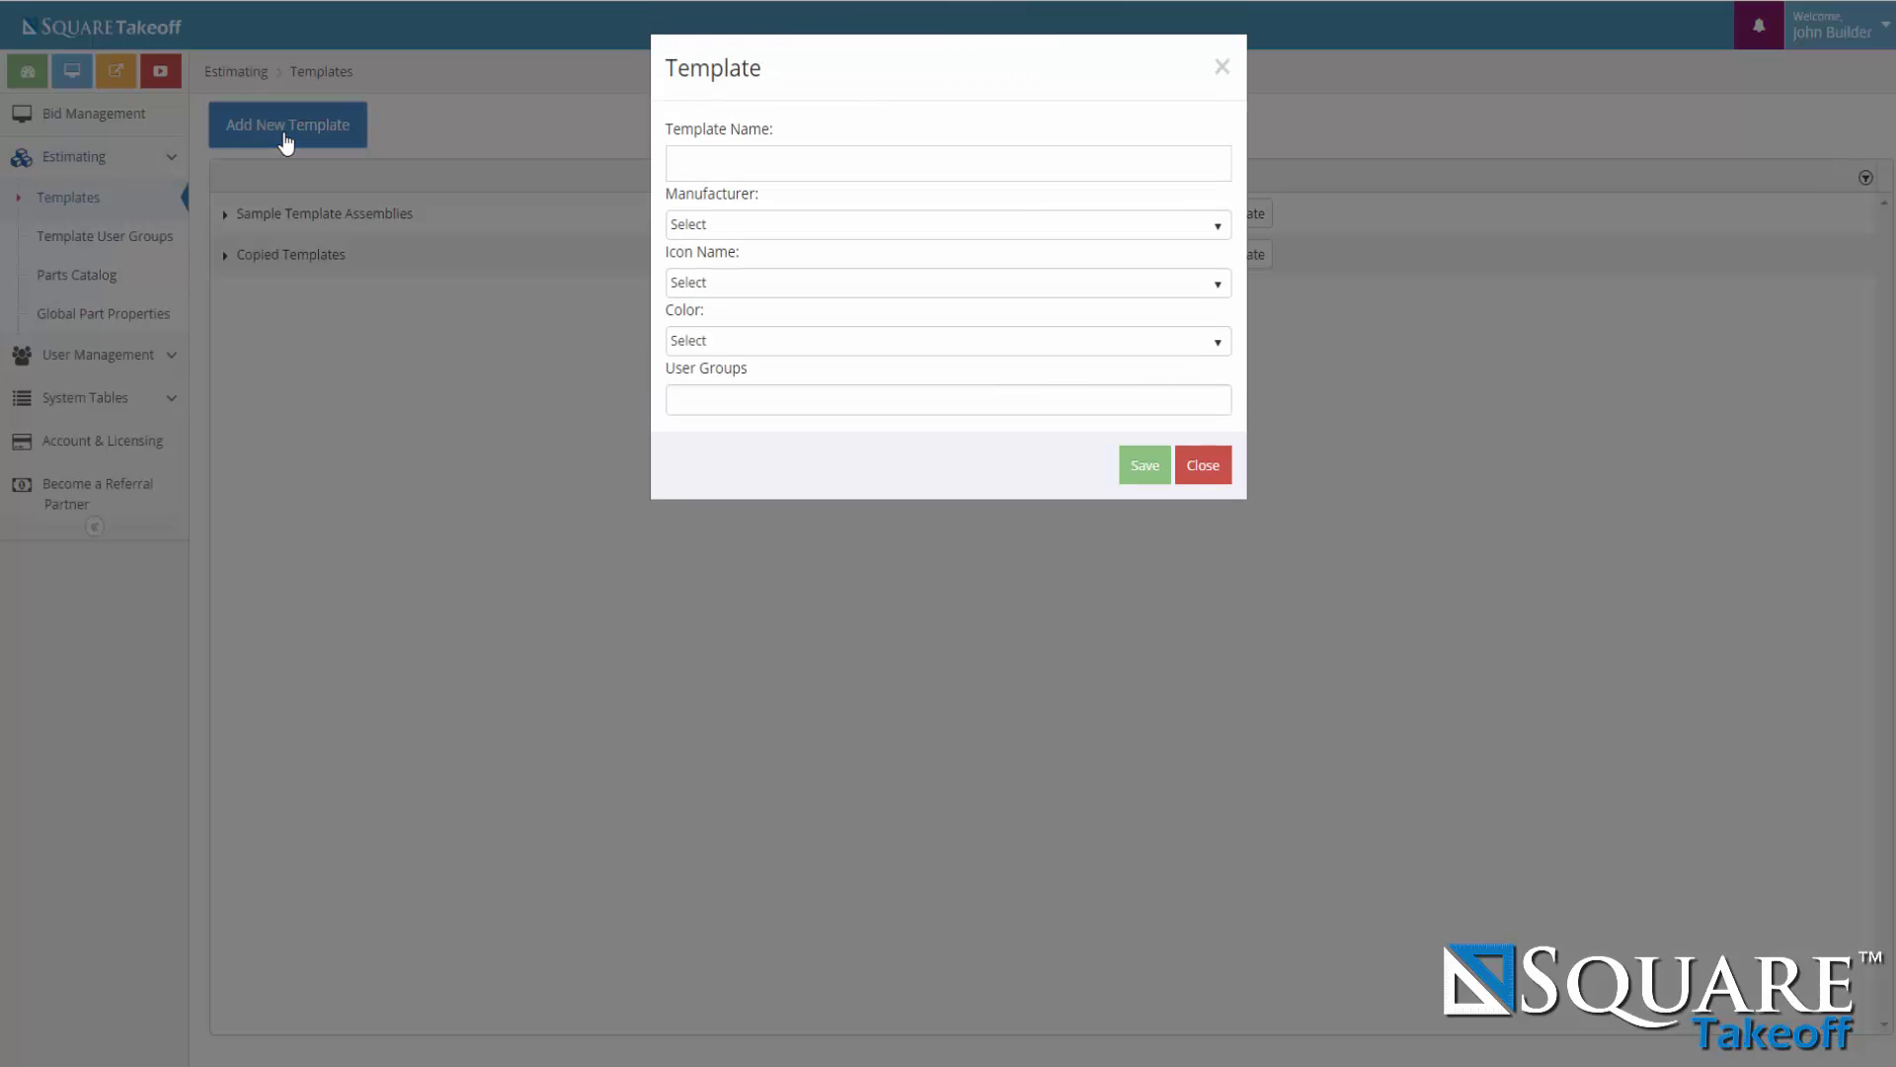
left_click(751, 174)
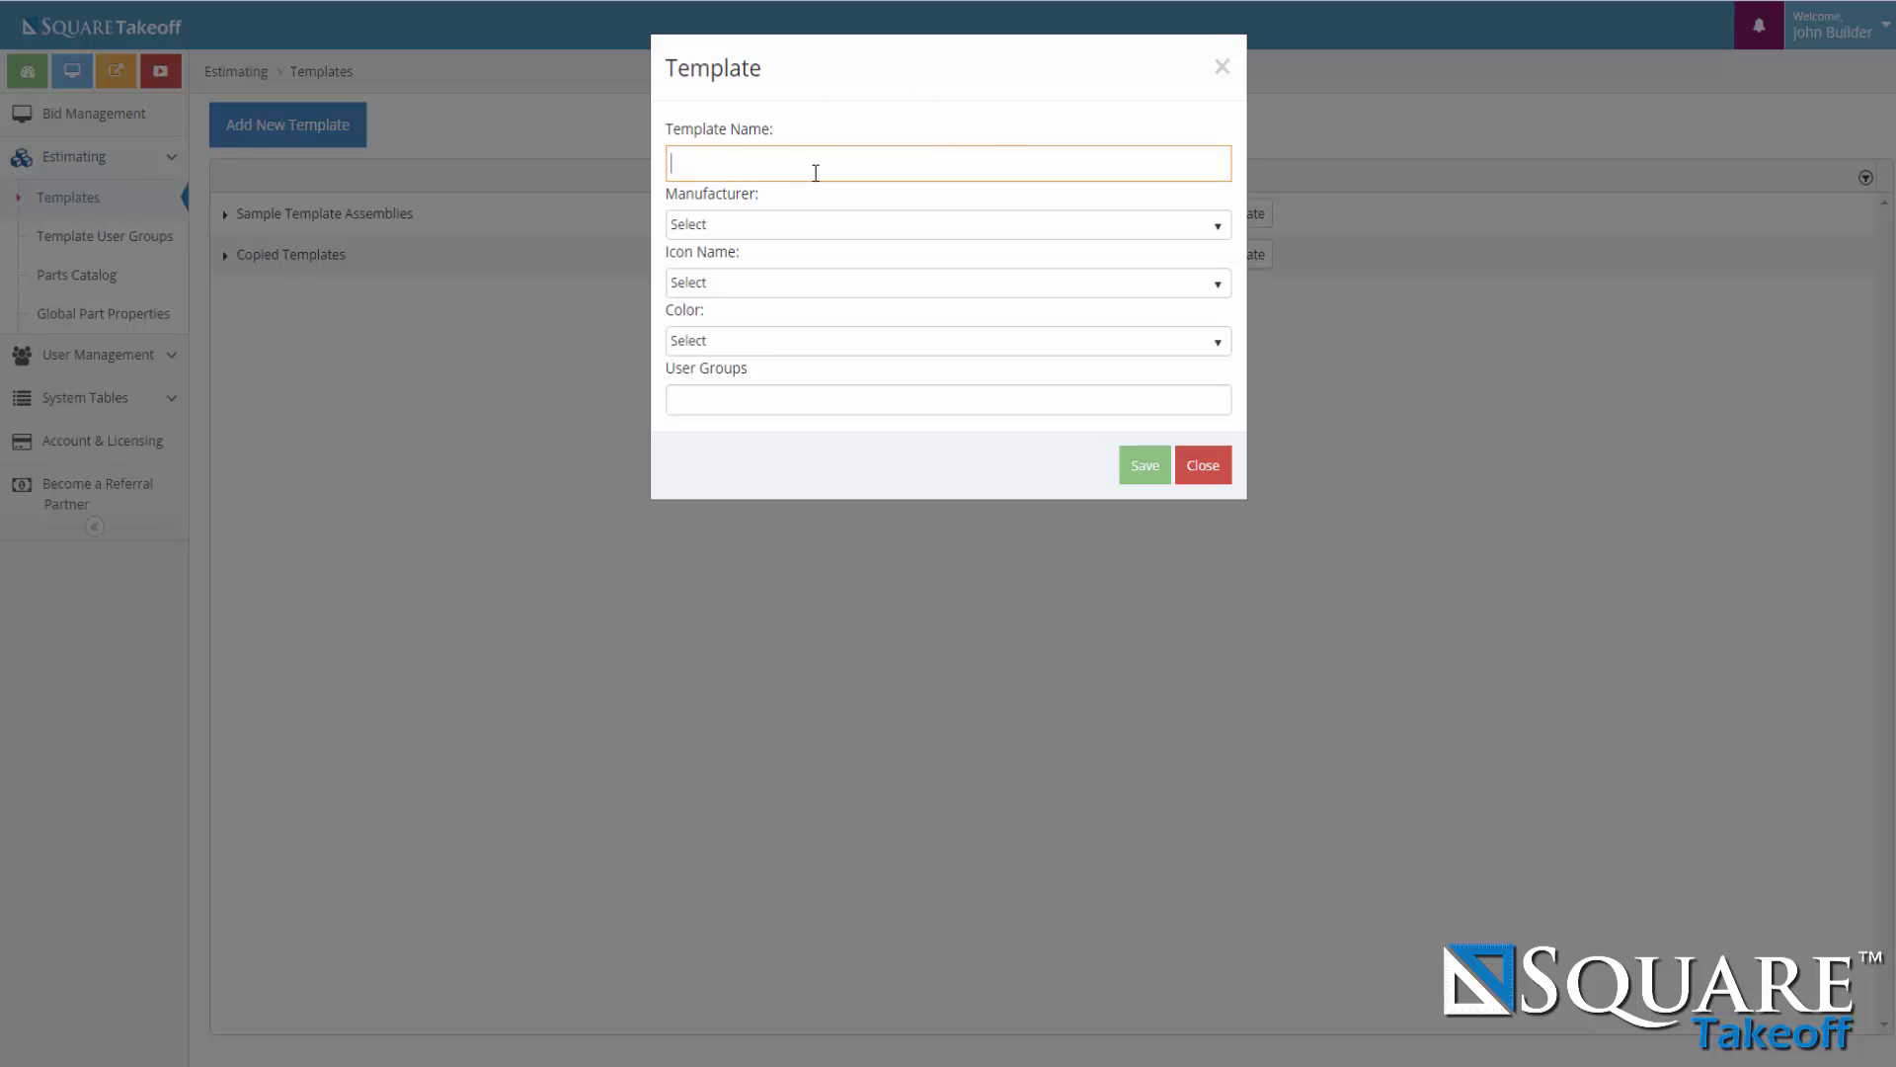
type("Demo Template")
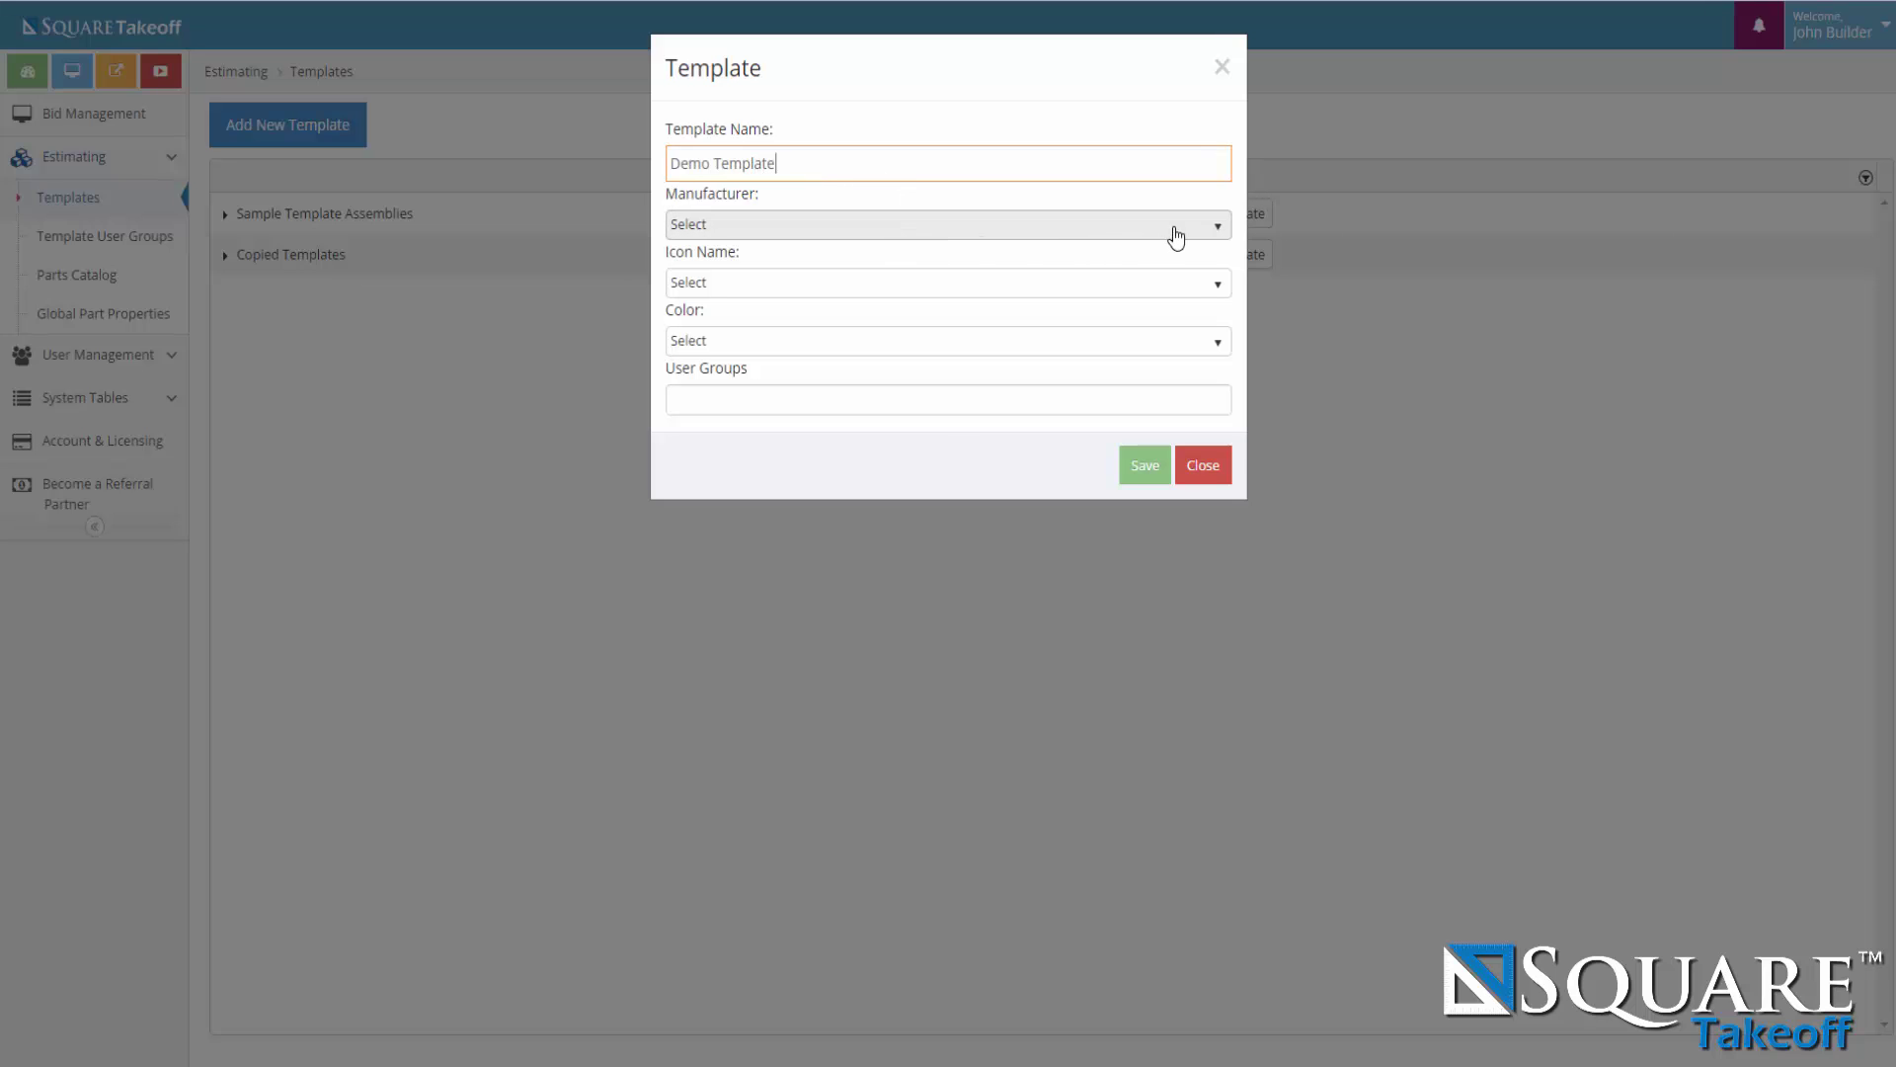
Give it manufacturer General, the Wrench icon, Aqua colour, and the Custom Templates user group.
left_click(1217, 233)
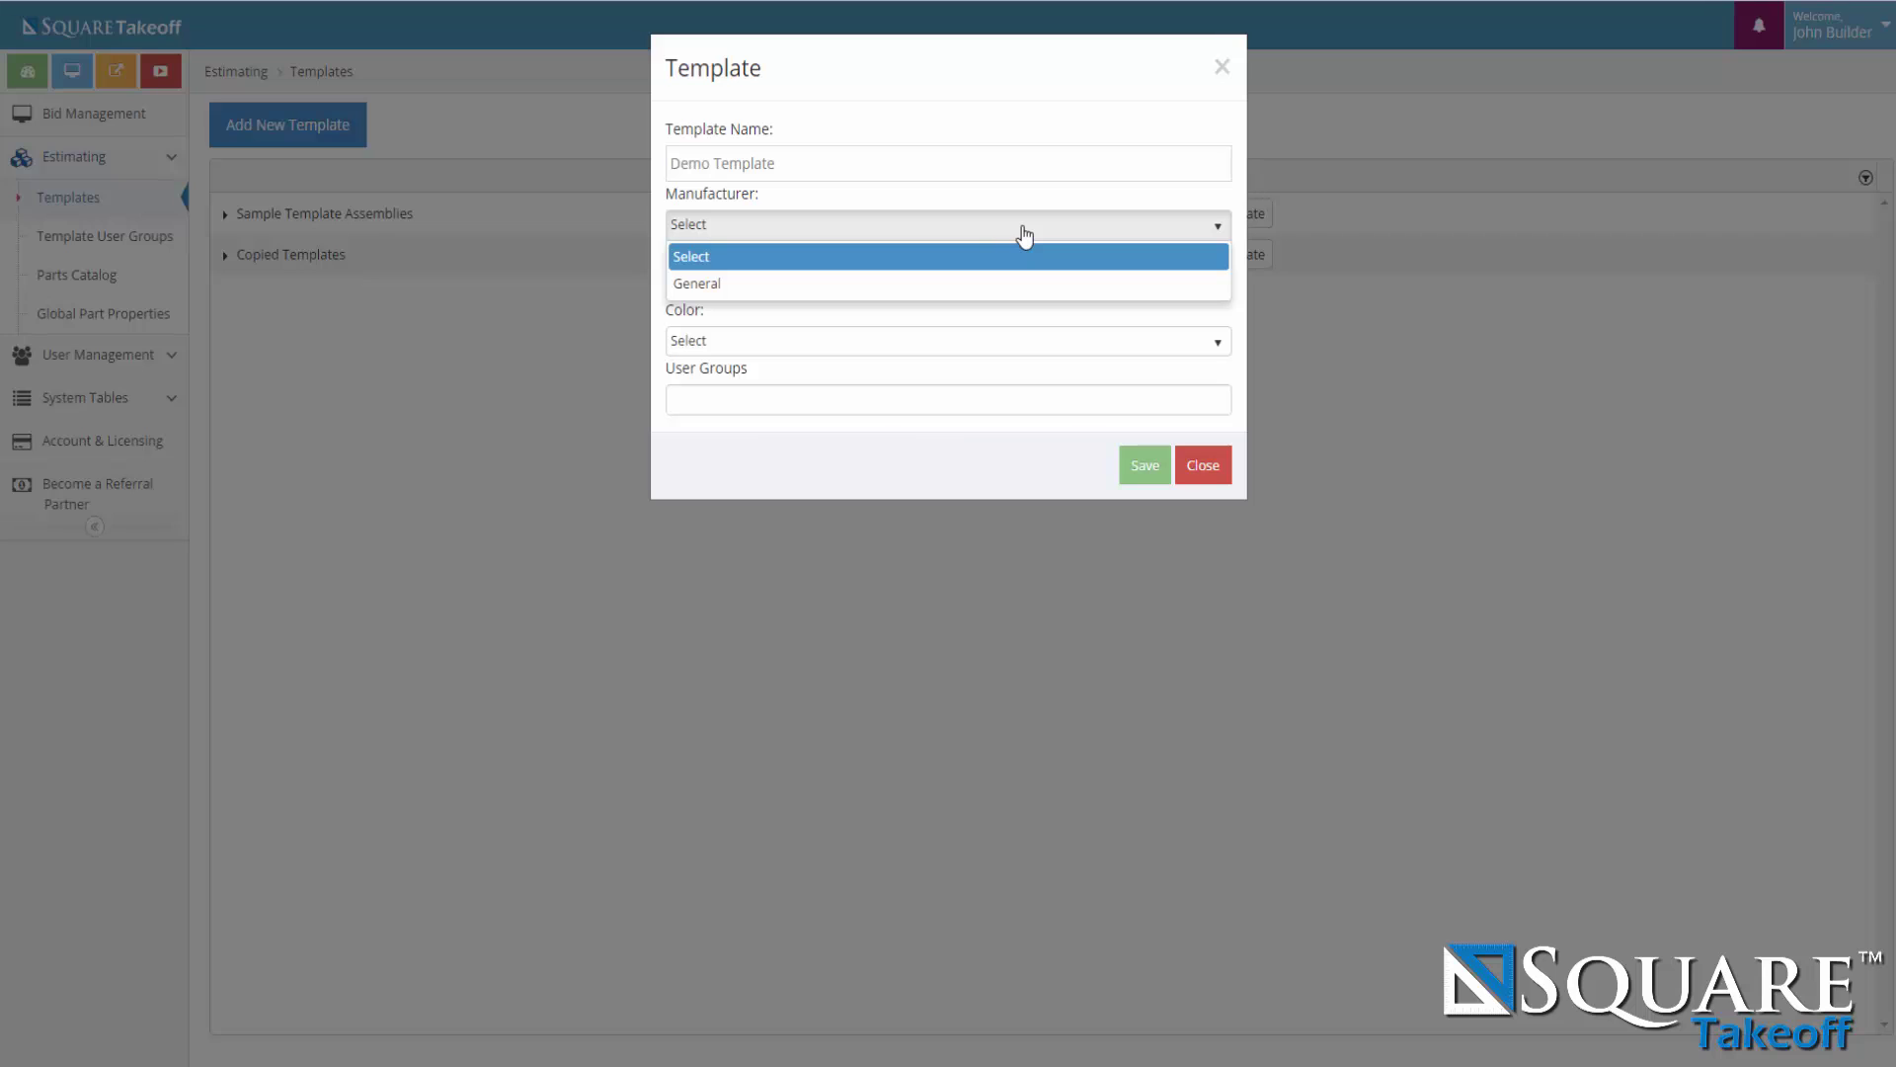
left_click(721, 284)
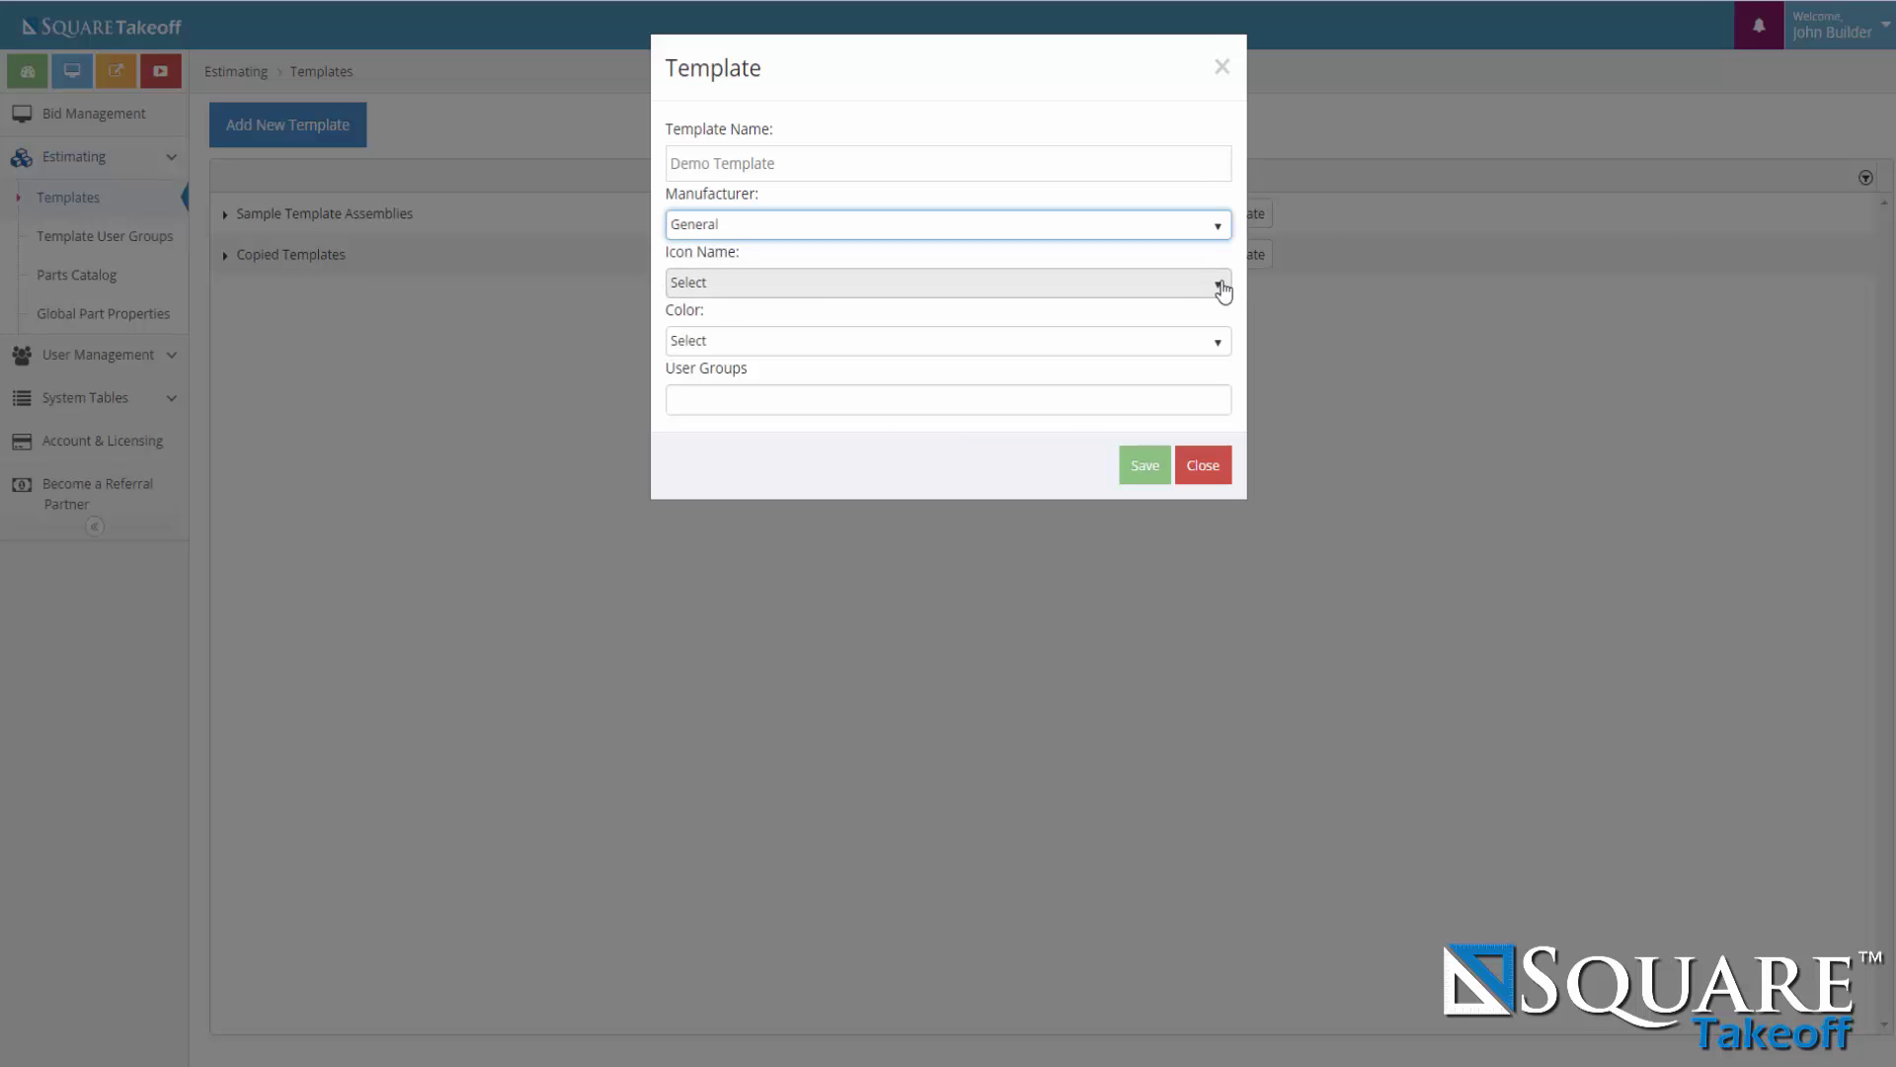
left_click(1222, 289)
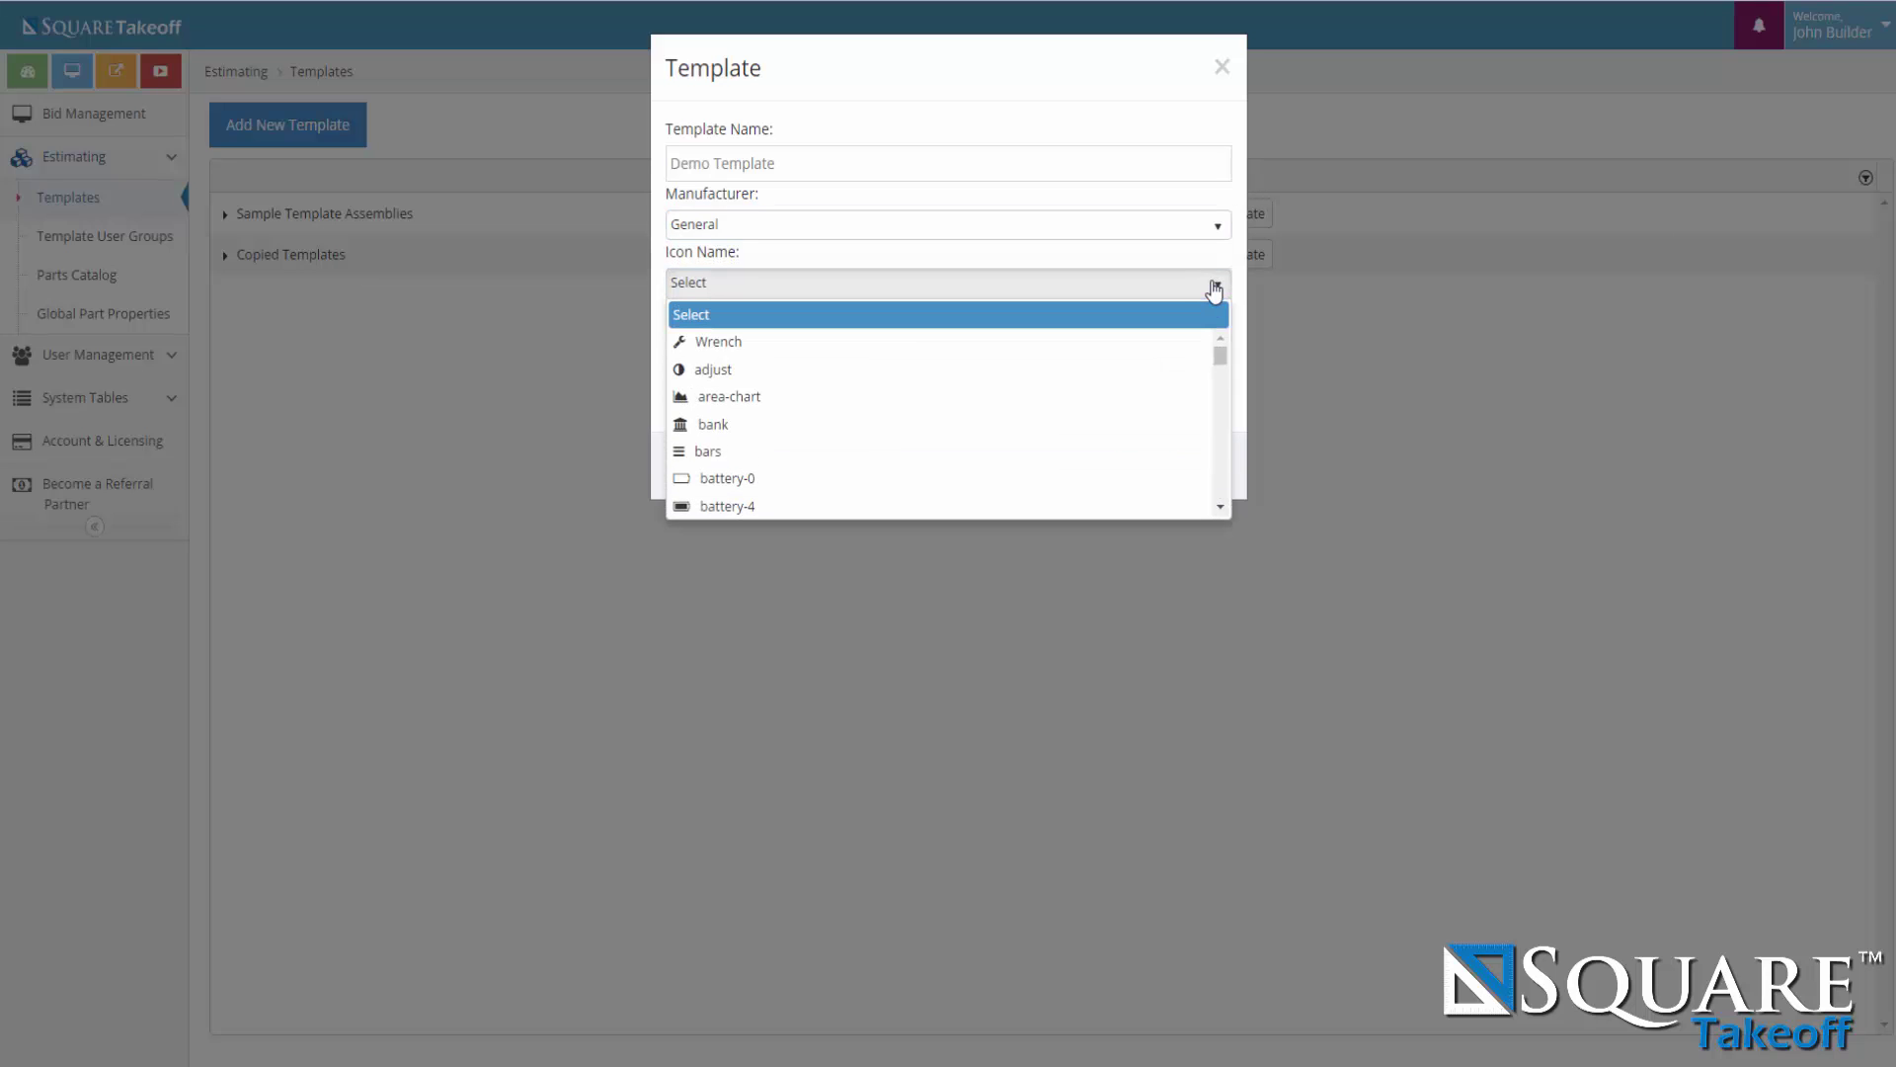
left_click(726, 351)
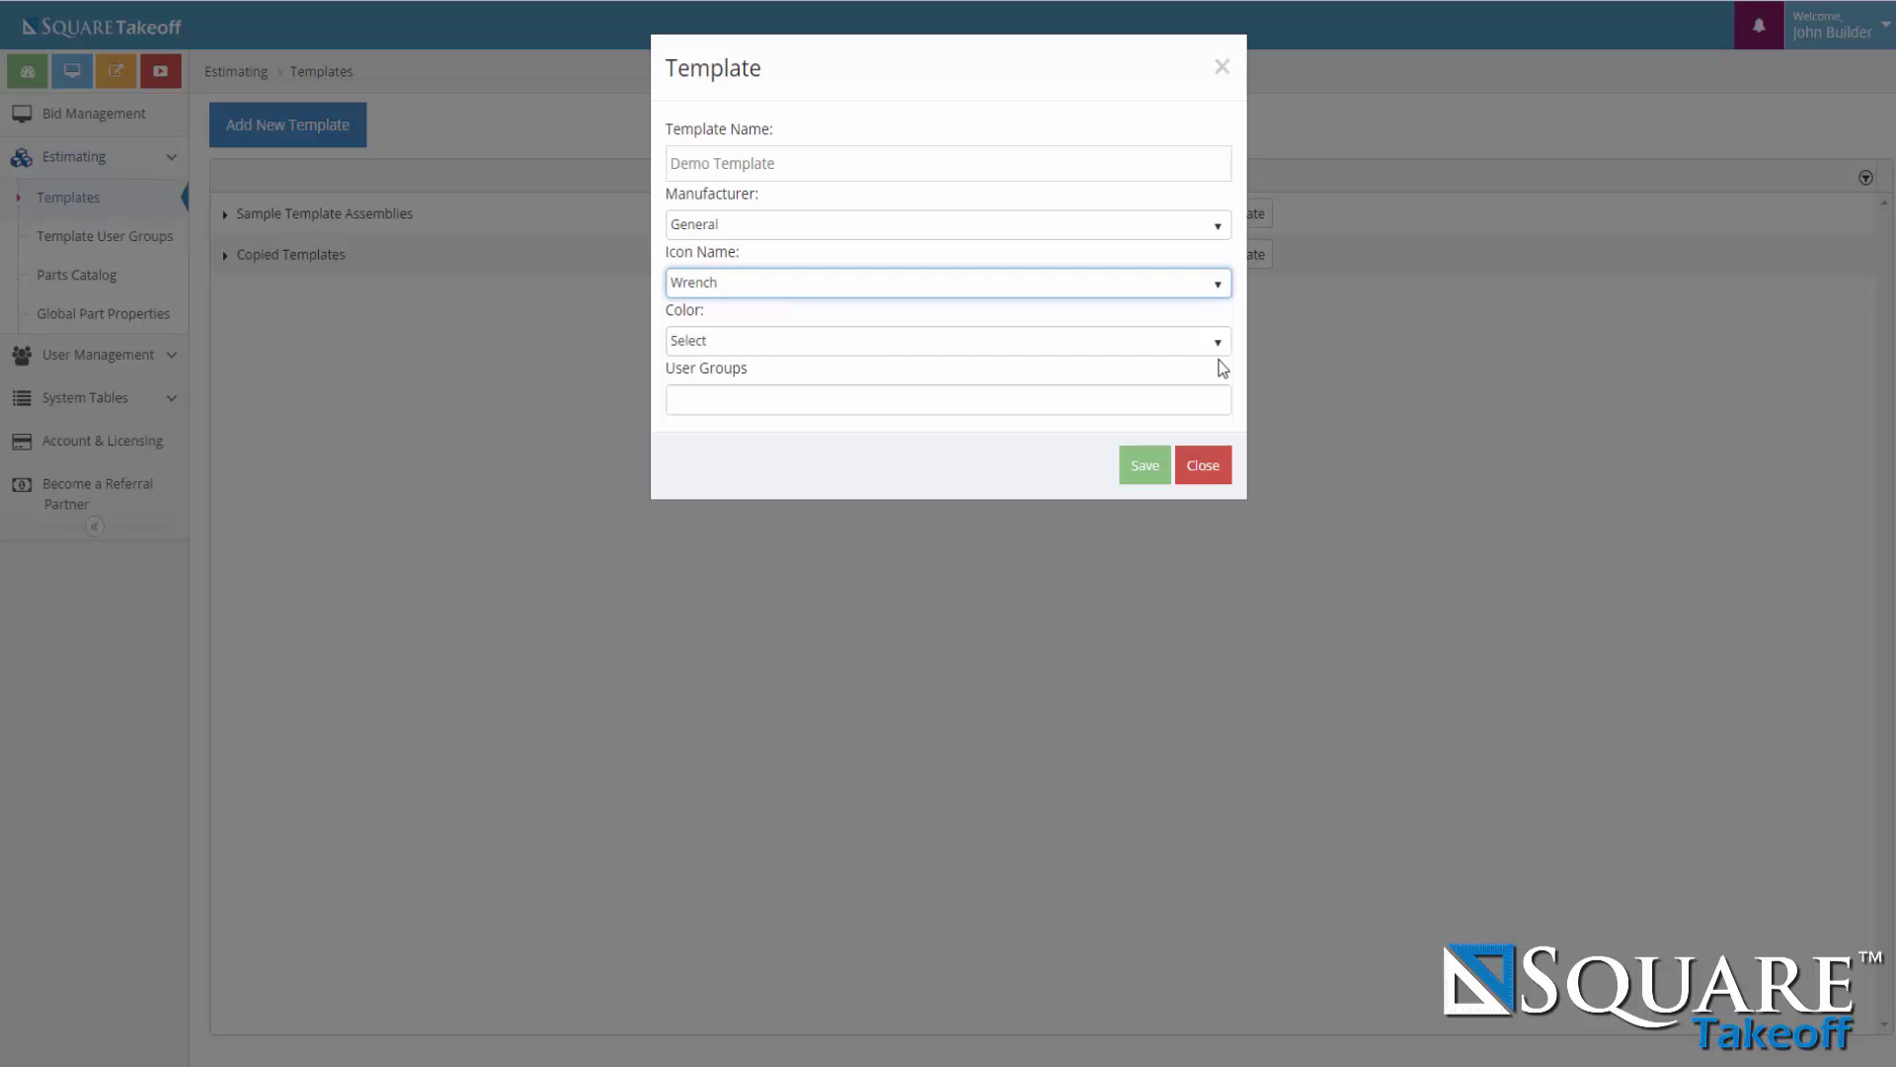
left_click(1221, 347)
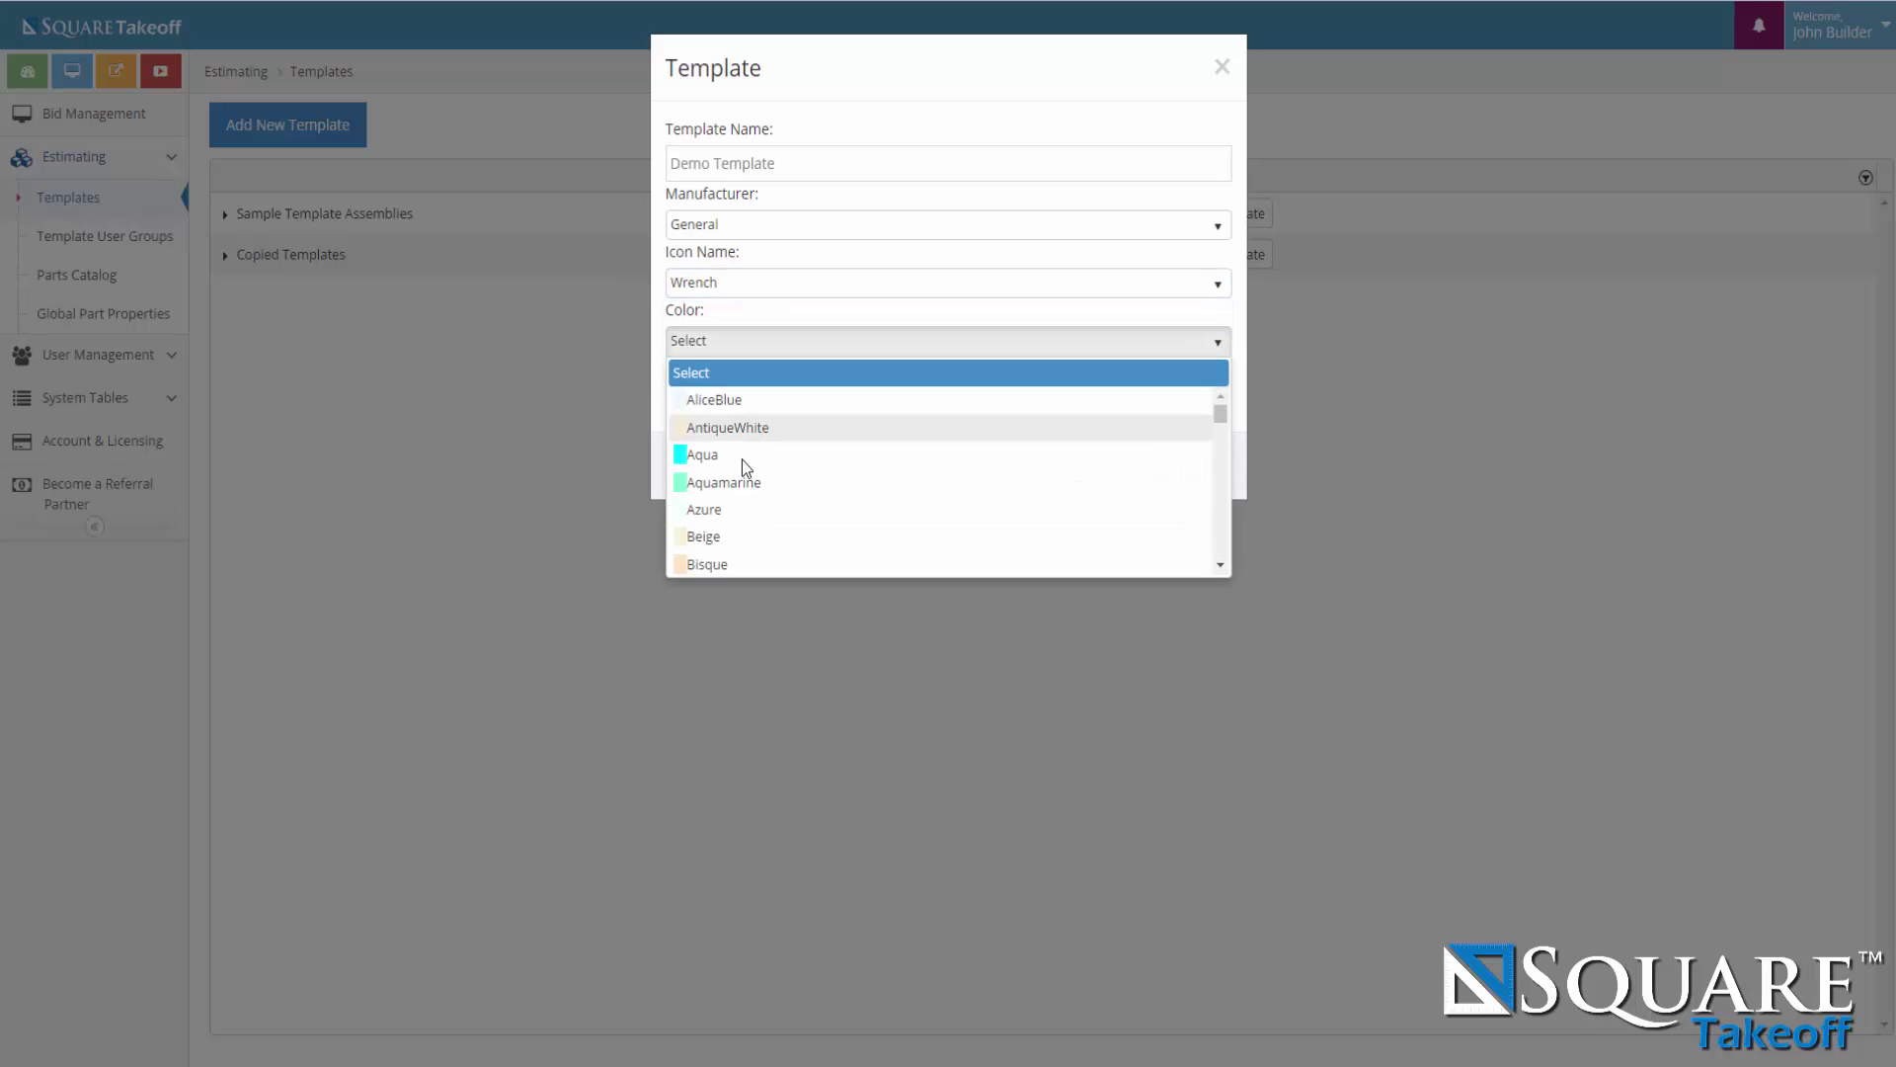
left_click(709, 455)
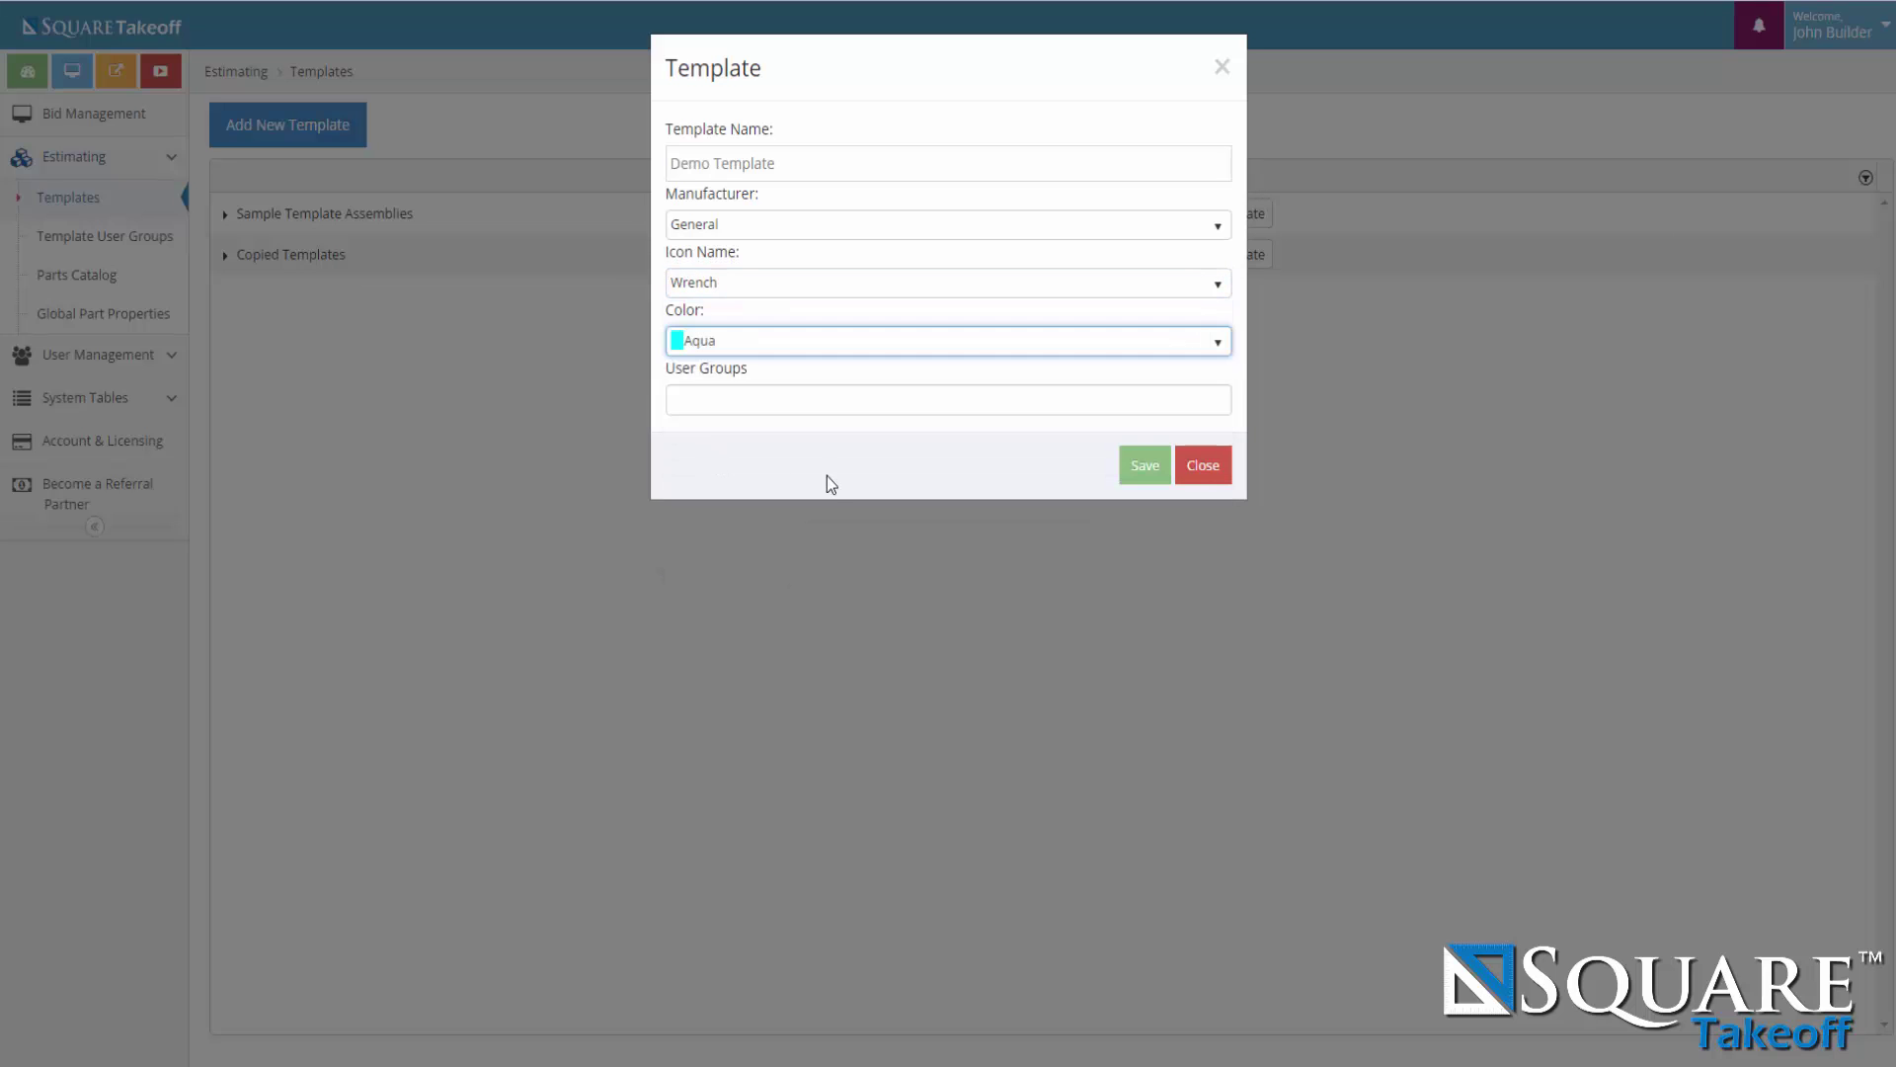
left_click(708, 401)
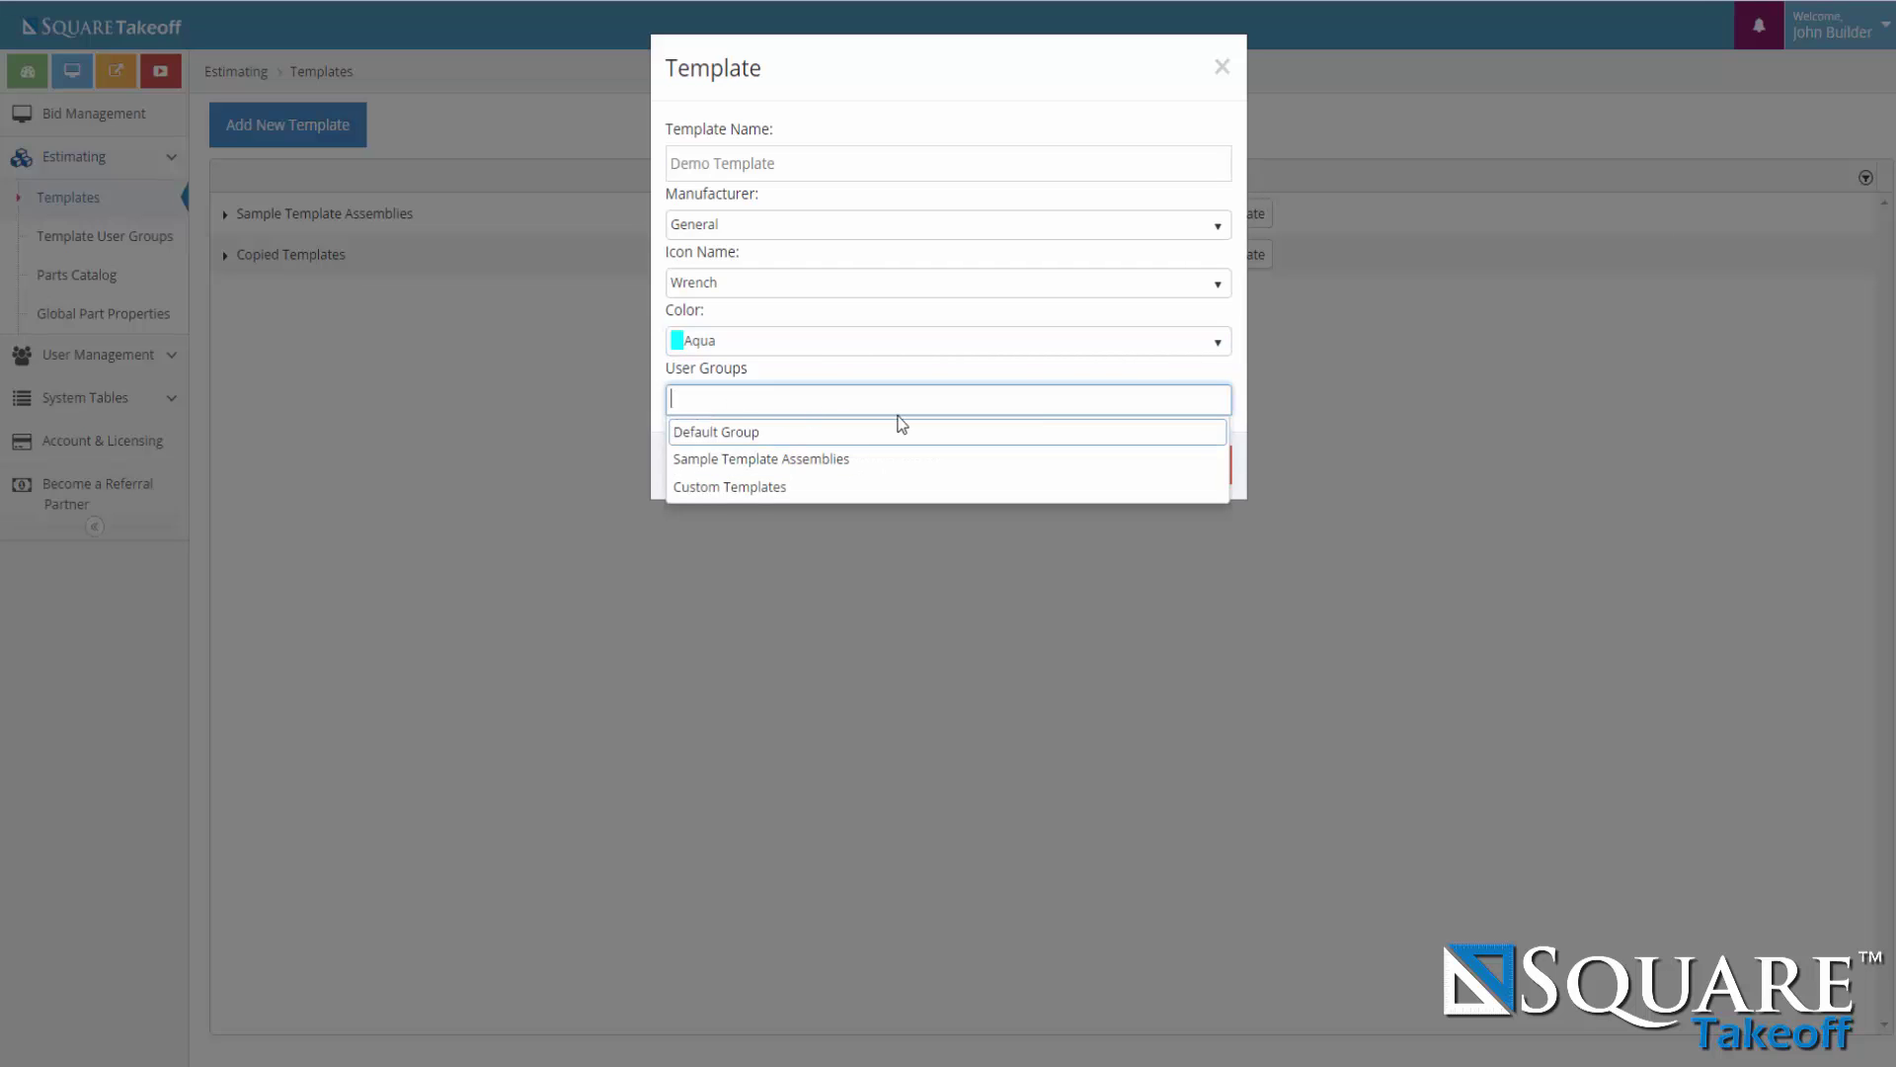
left_click(763, 489)
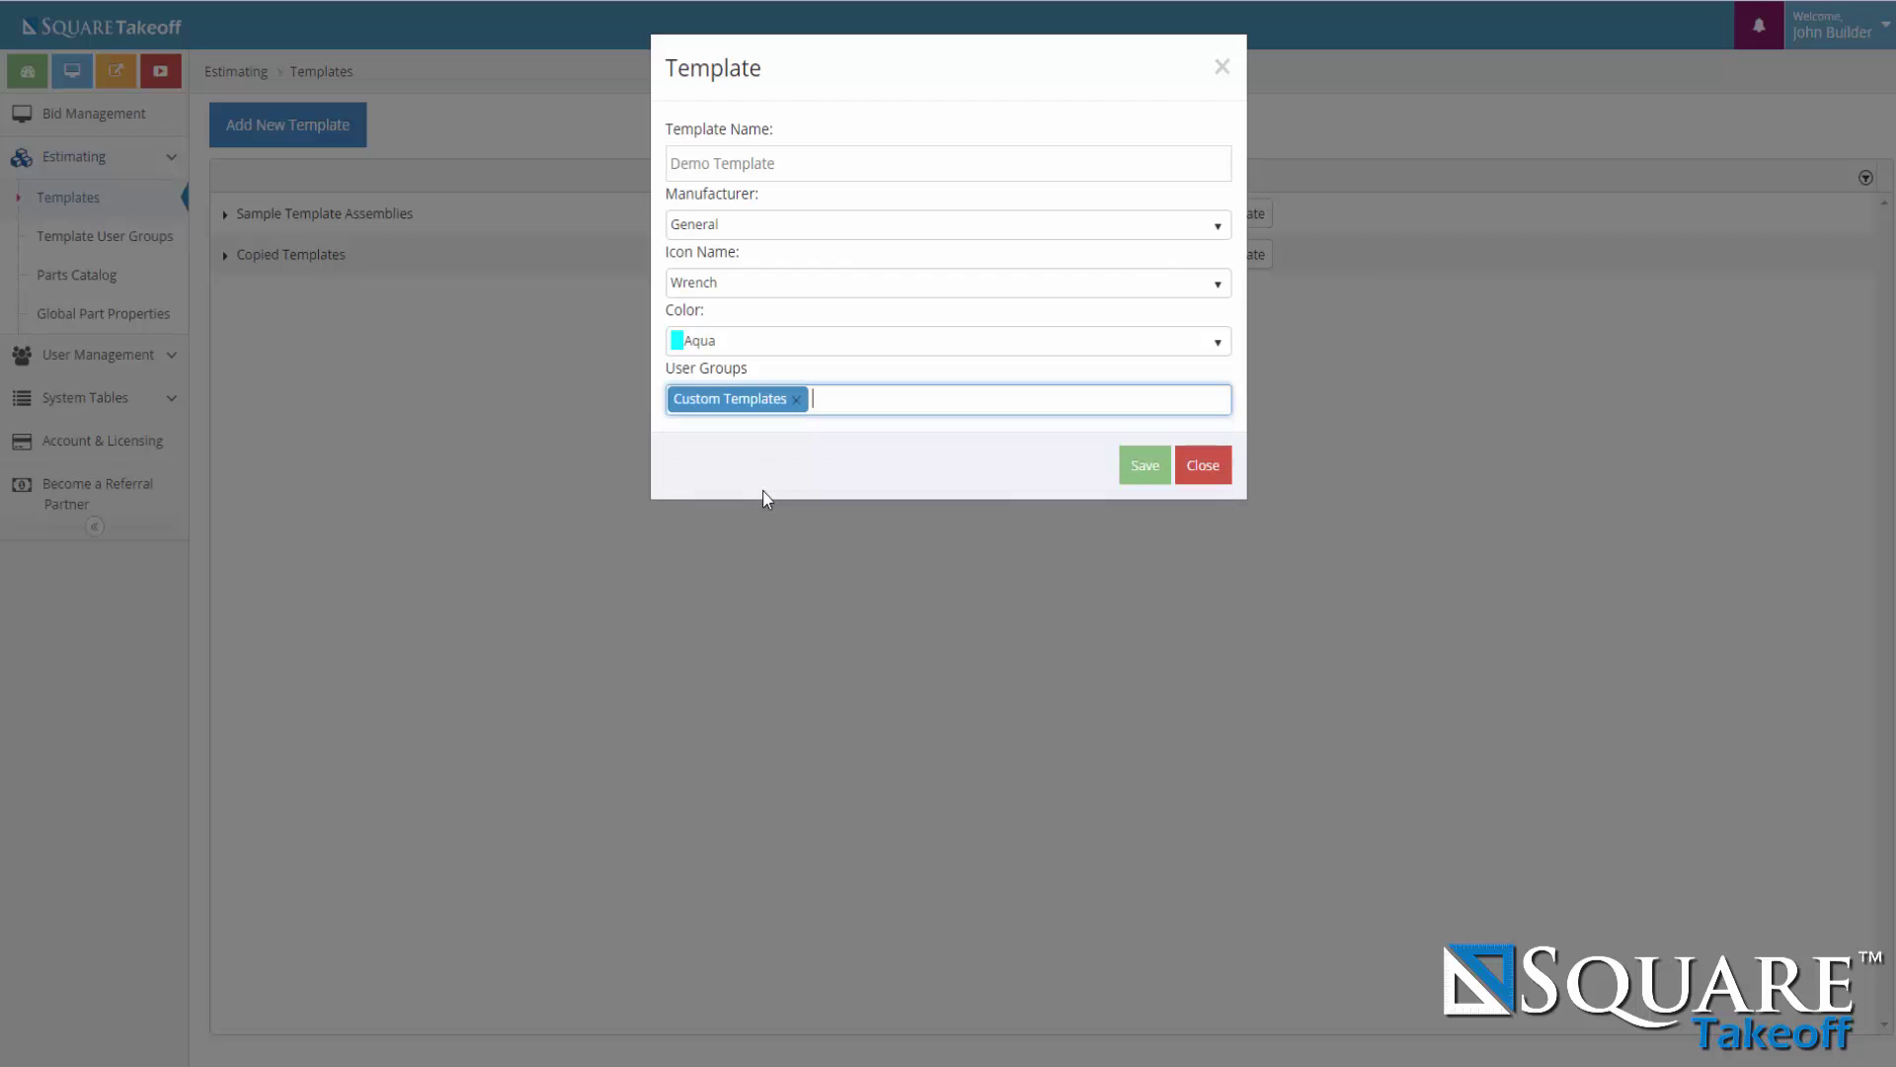
Save Demo Template, then reopen its settings and close them without changes.
left_click(1145, 466)
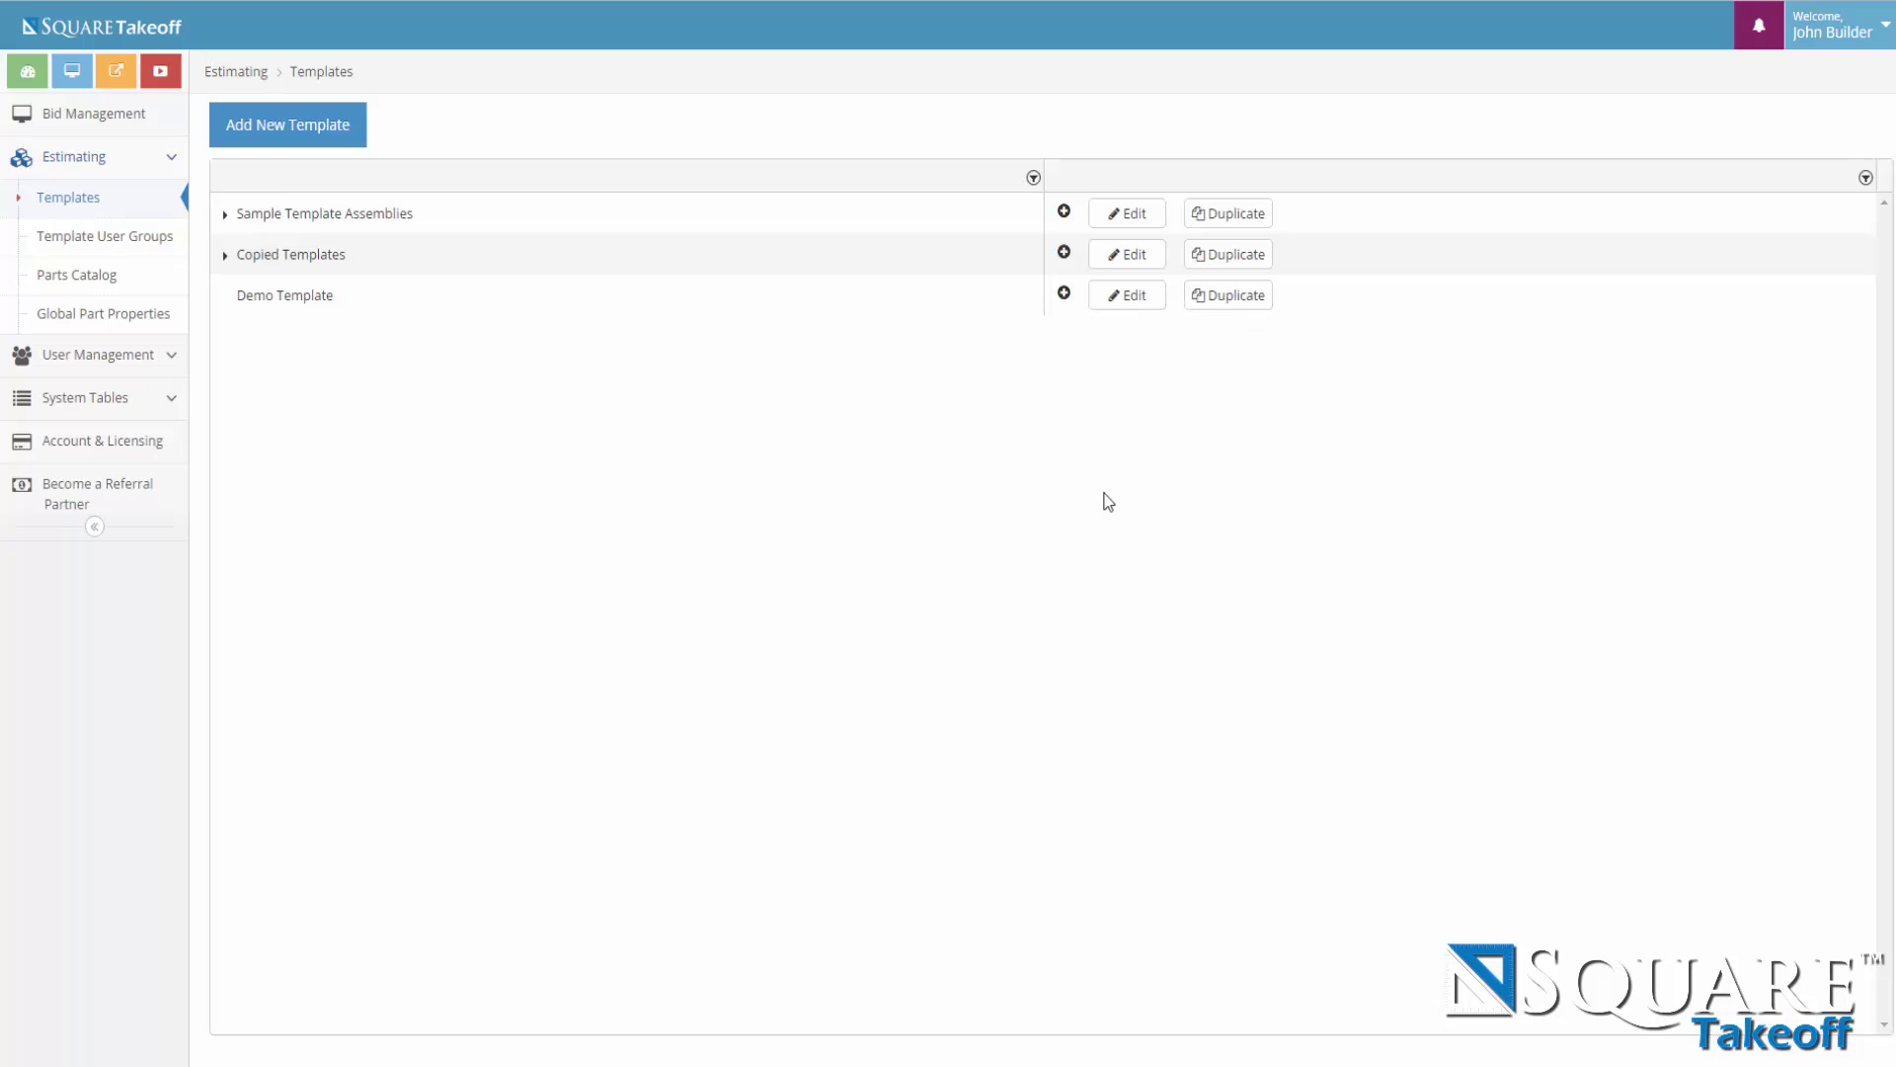
left_click(1122, 292)
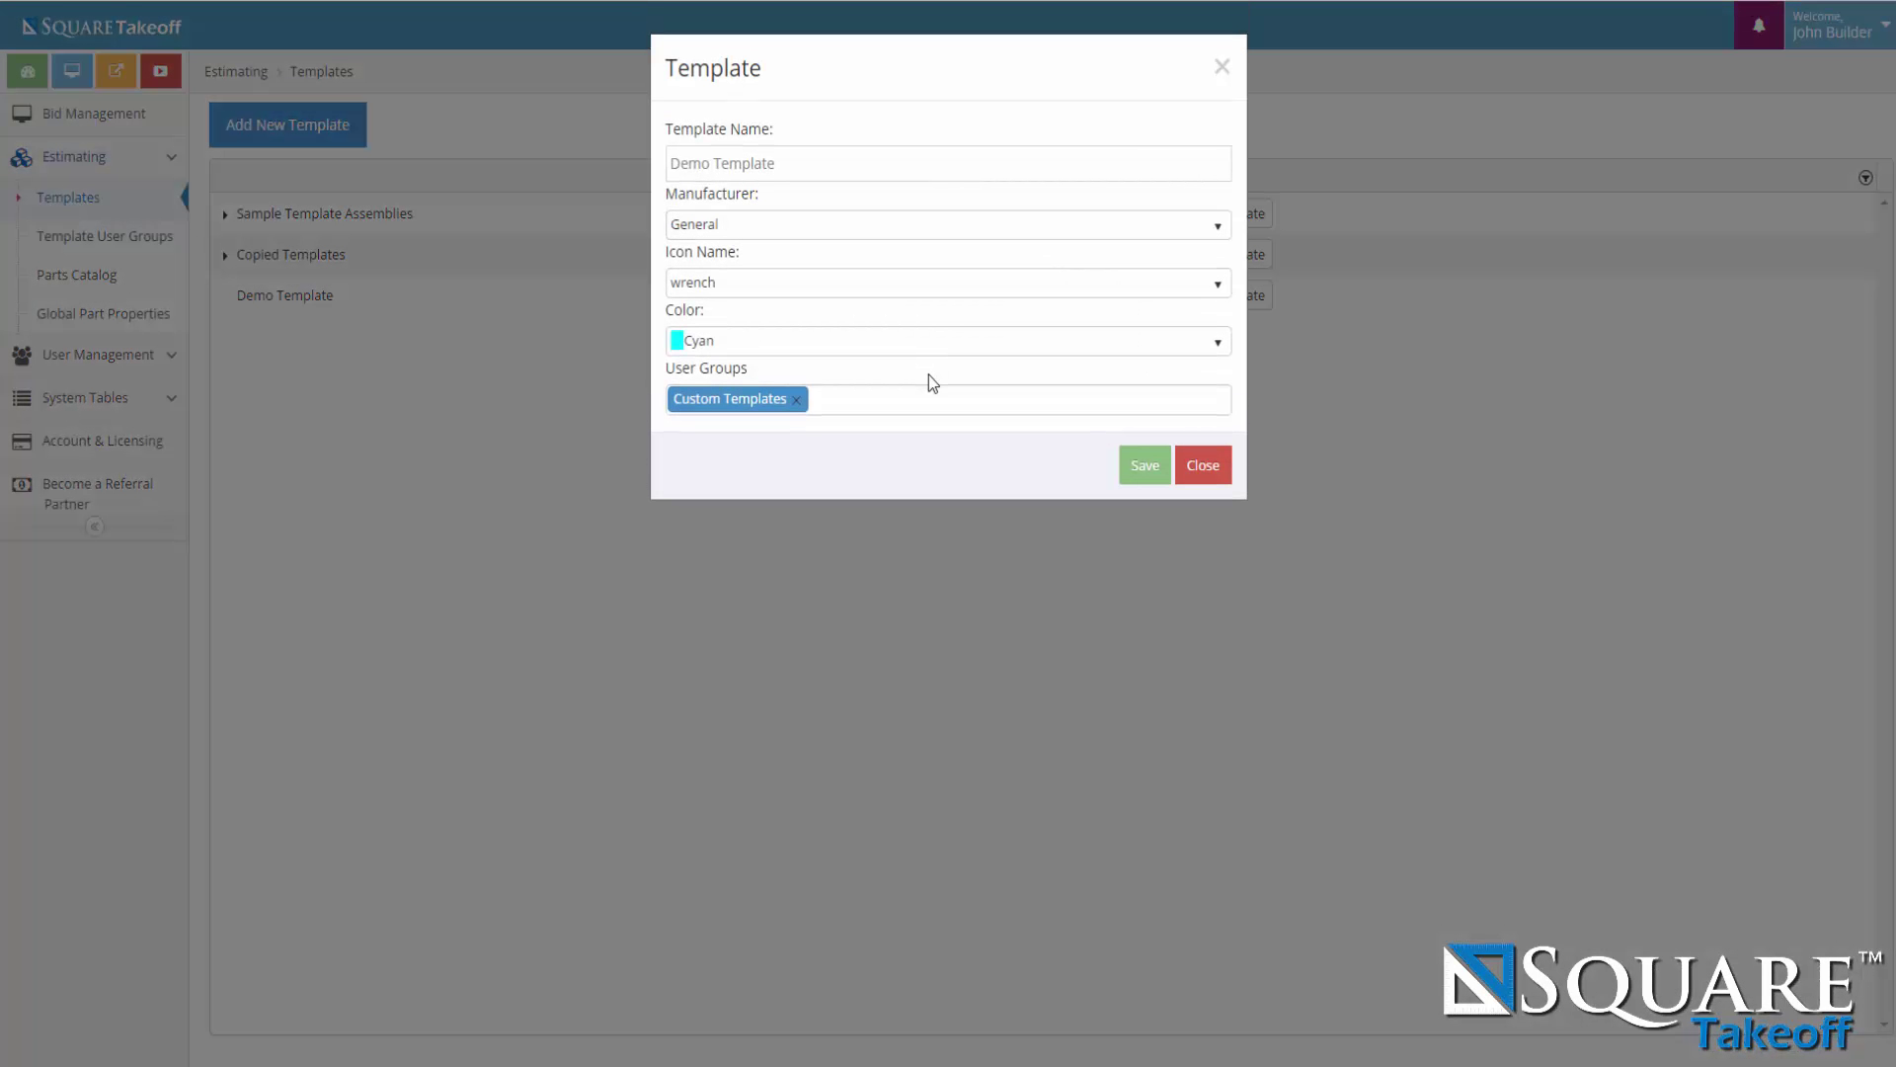
left_click(1205, 466)
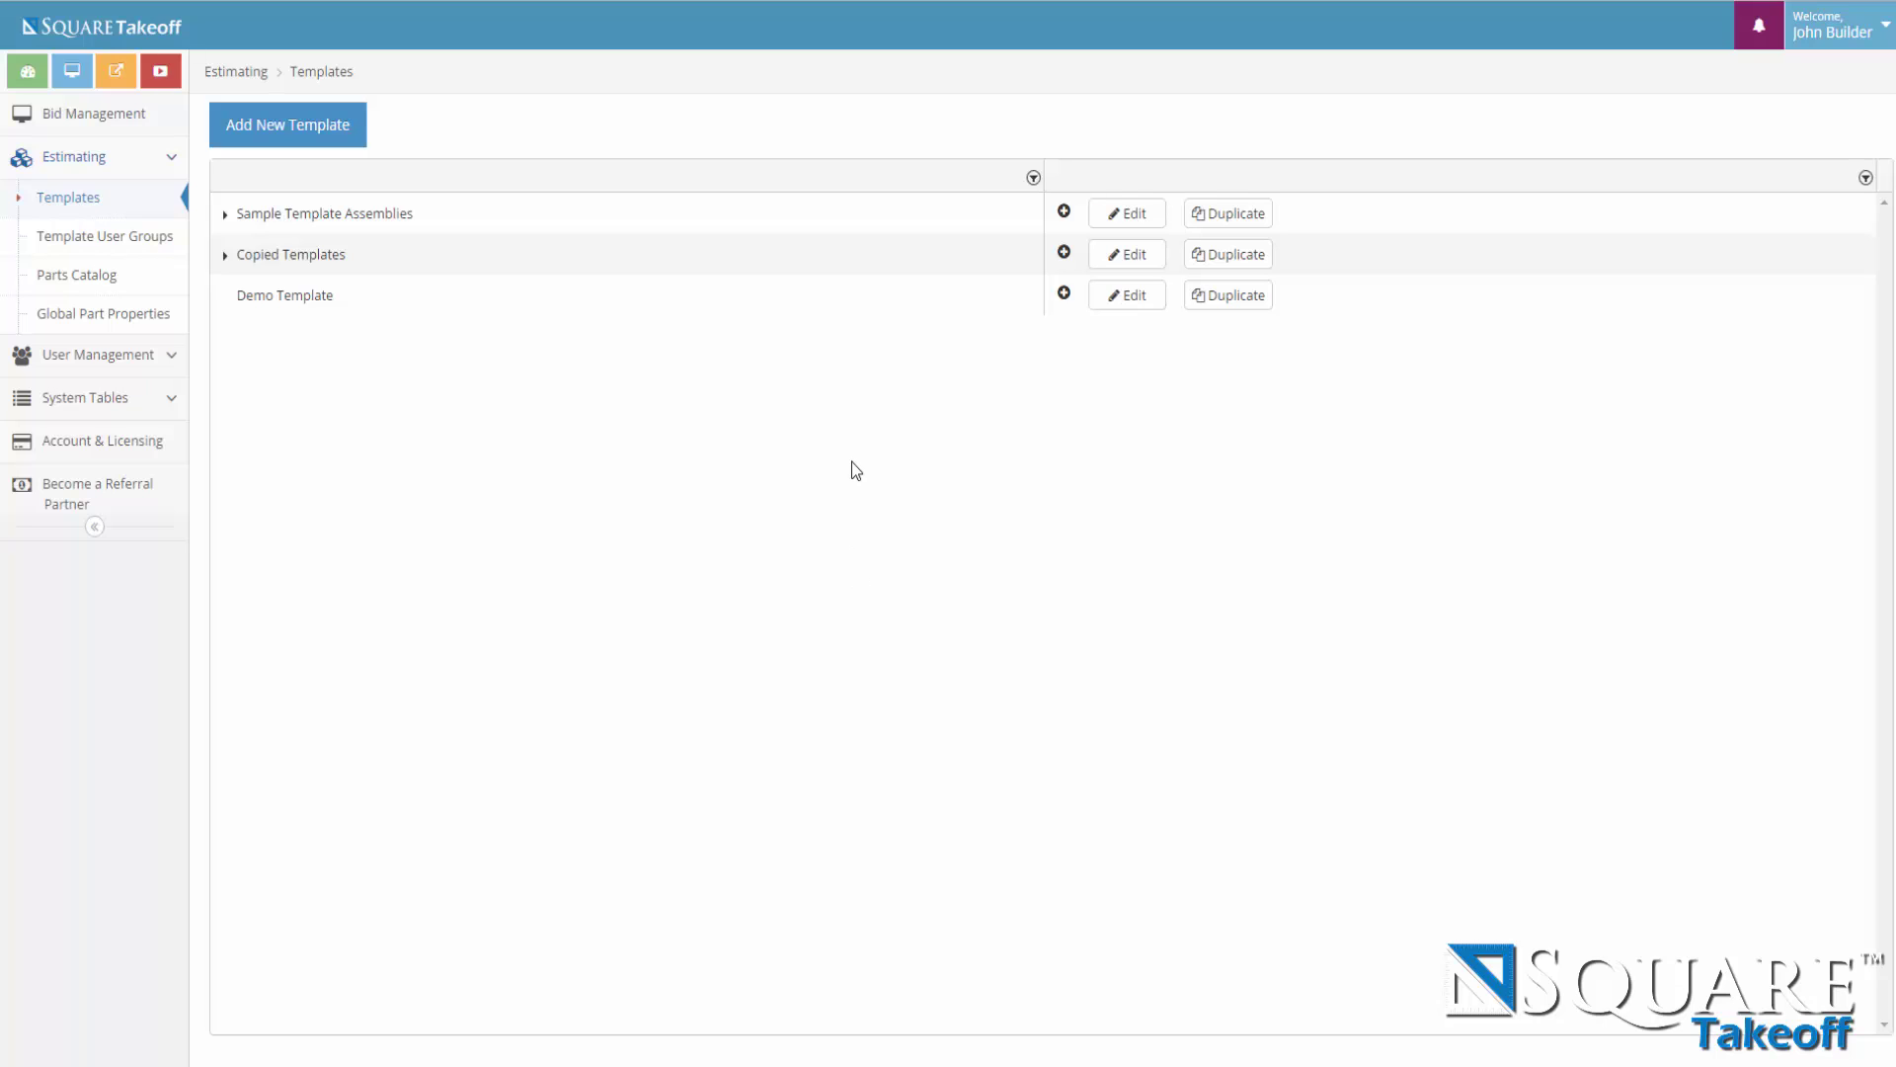
Add a linear assembly named 2x4 Exterior Wall Framing to Demo Template.
left_click(1065, 294)
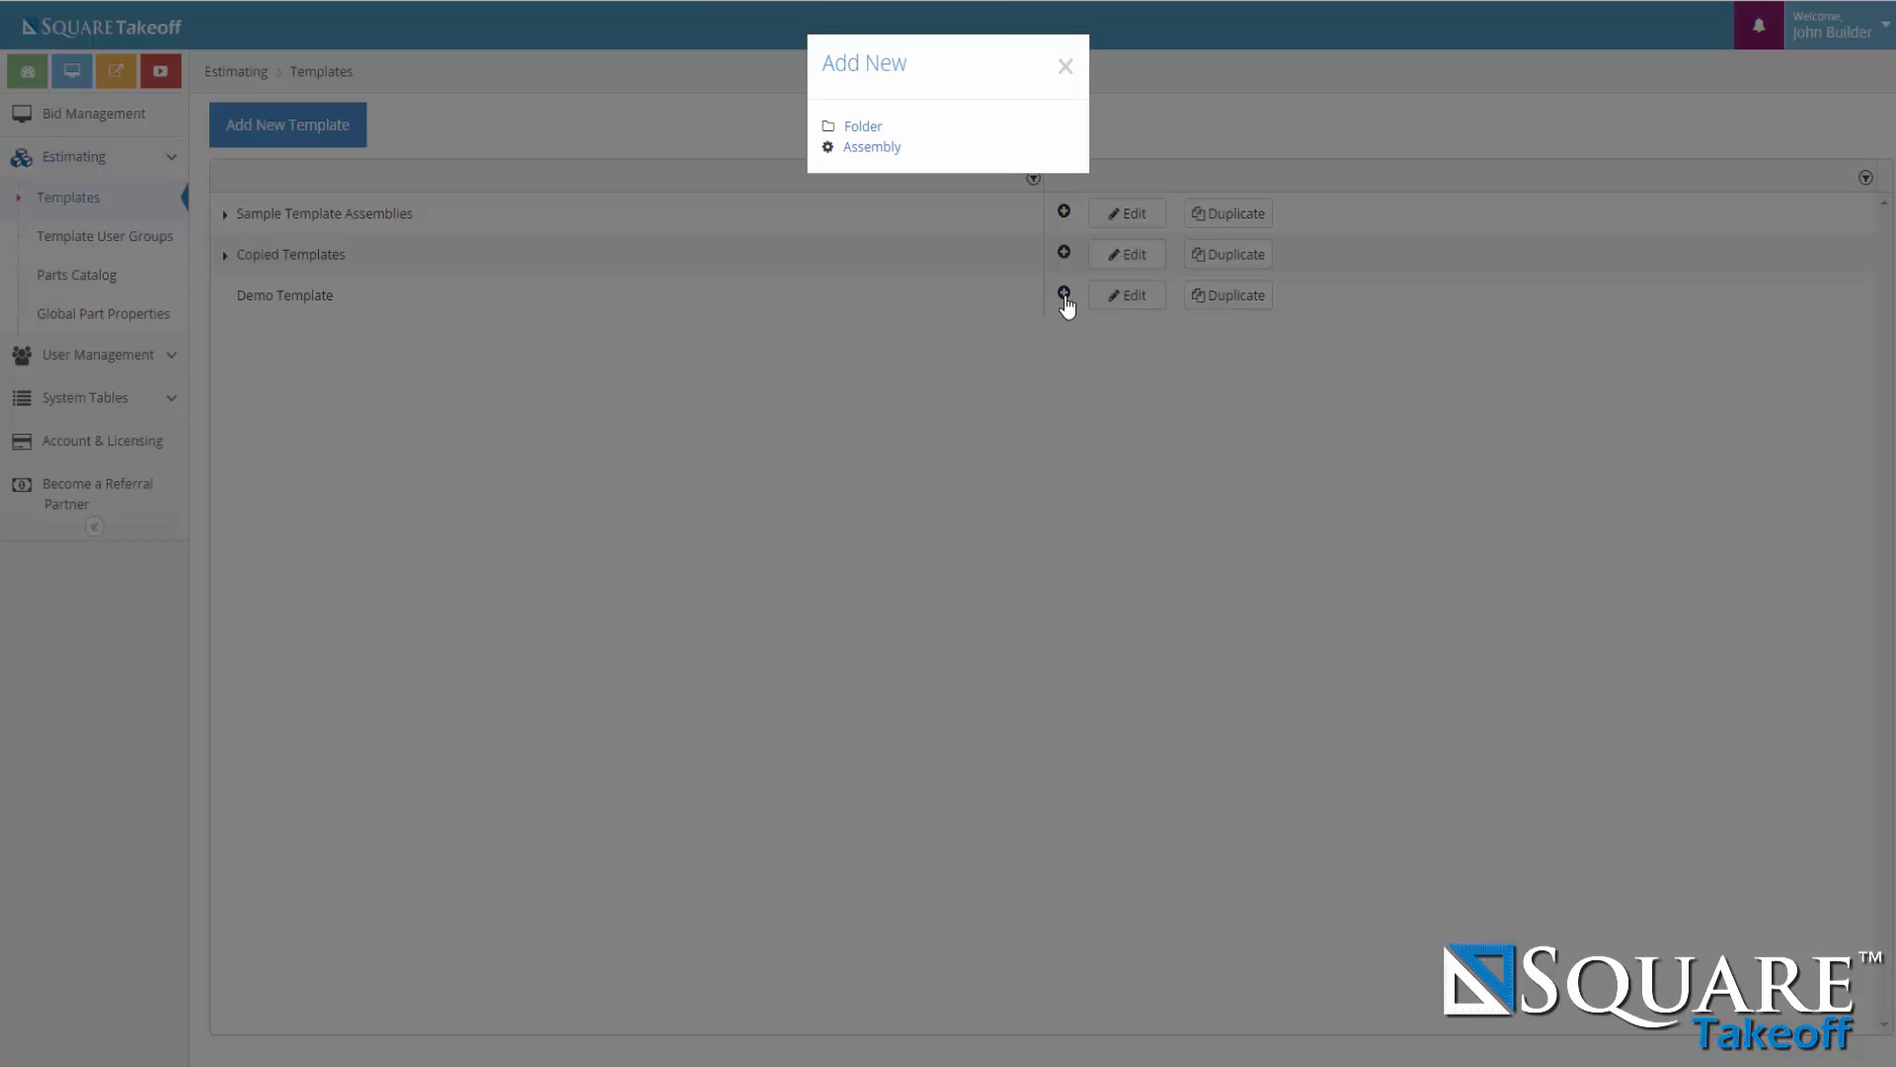
left_click(868, 148)
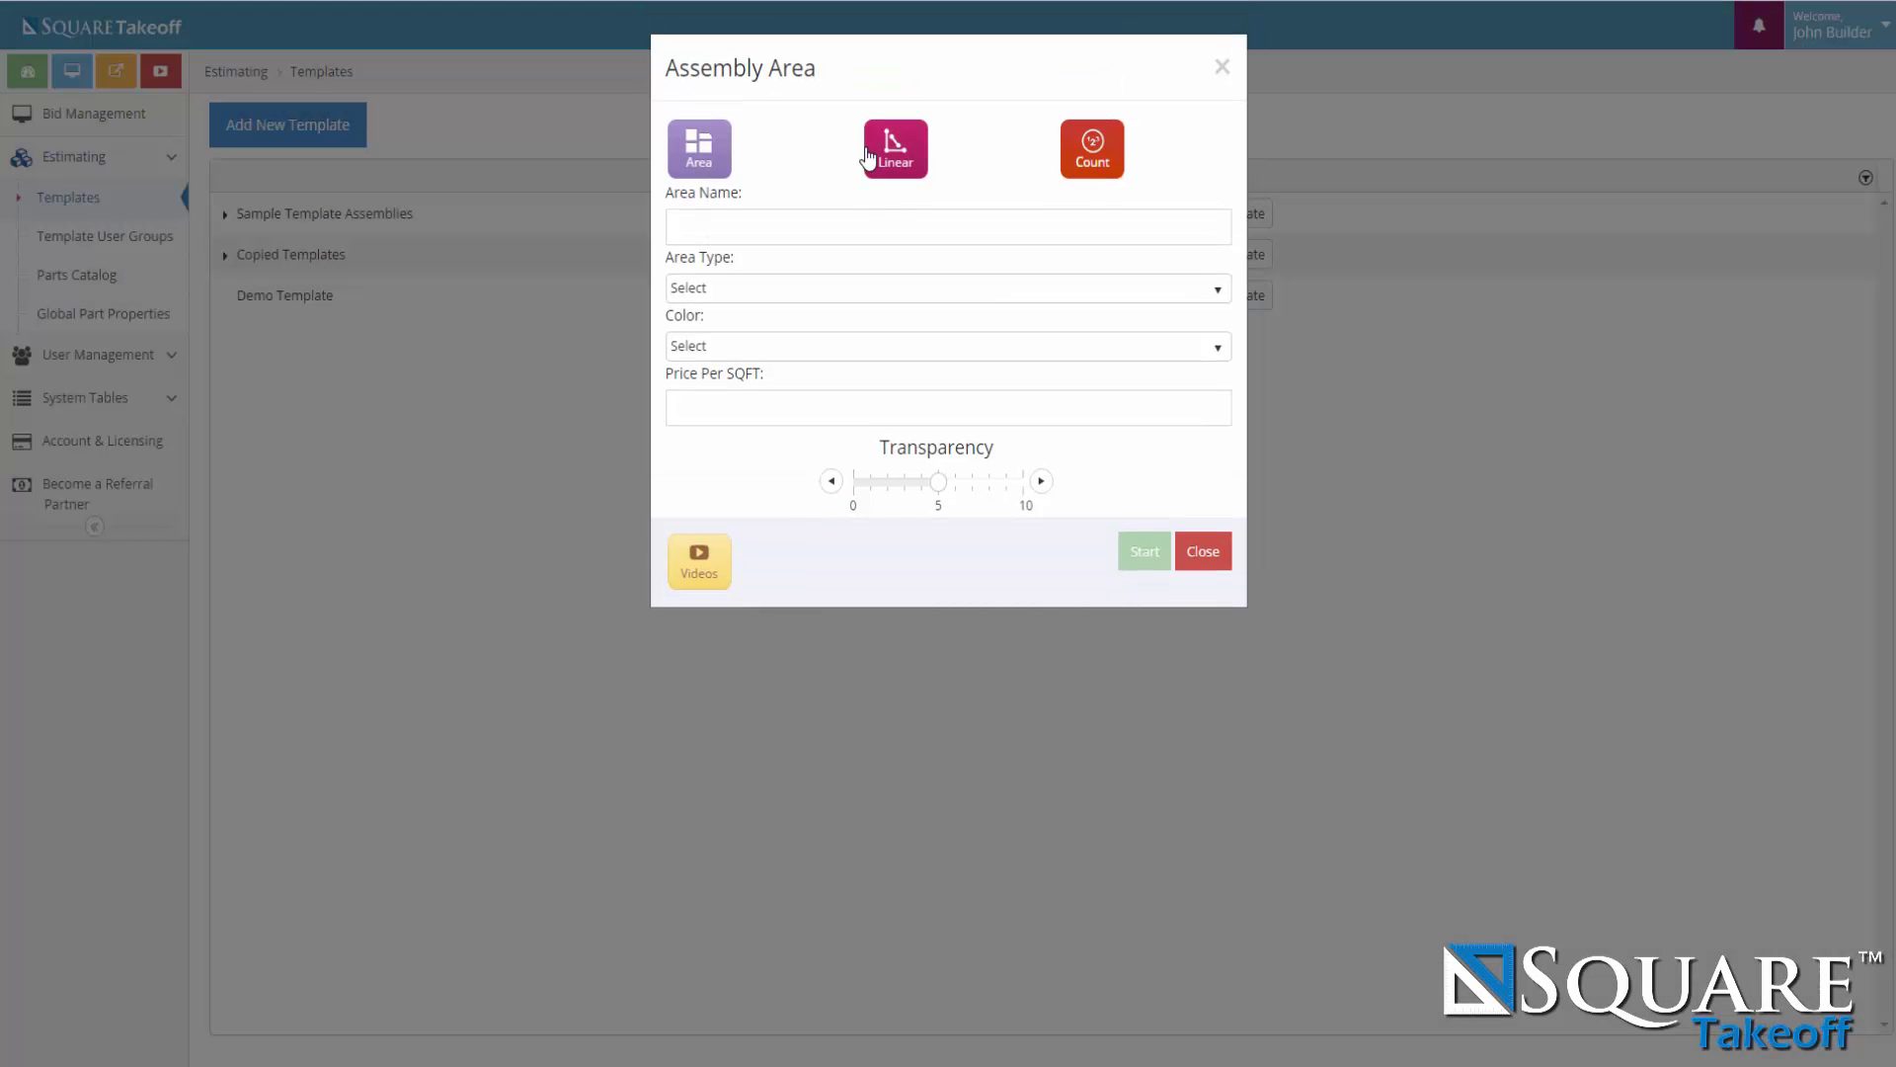
left_click(745, 220)
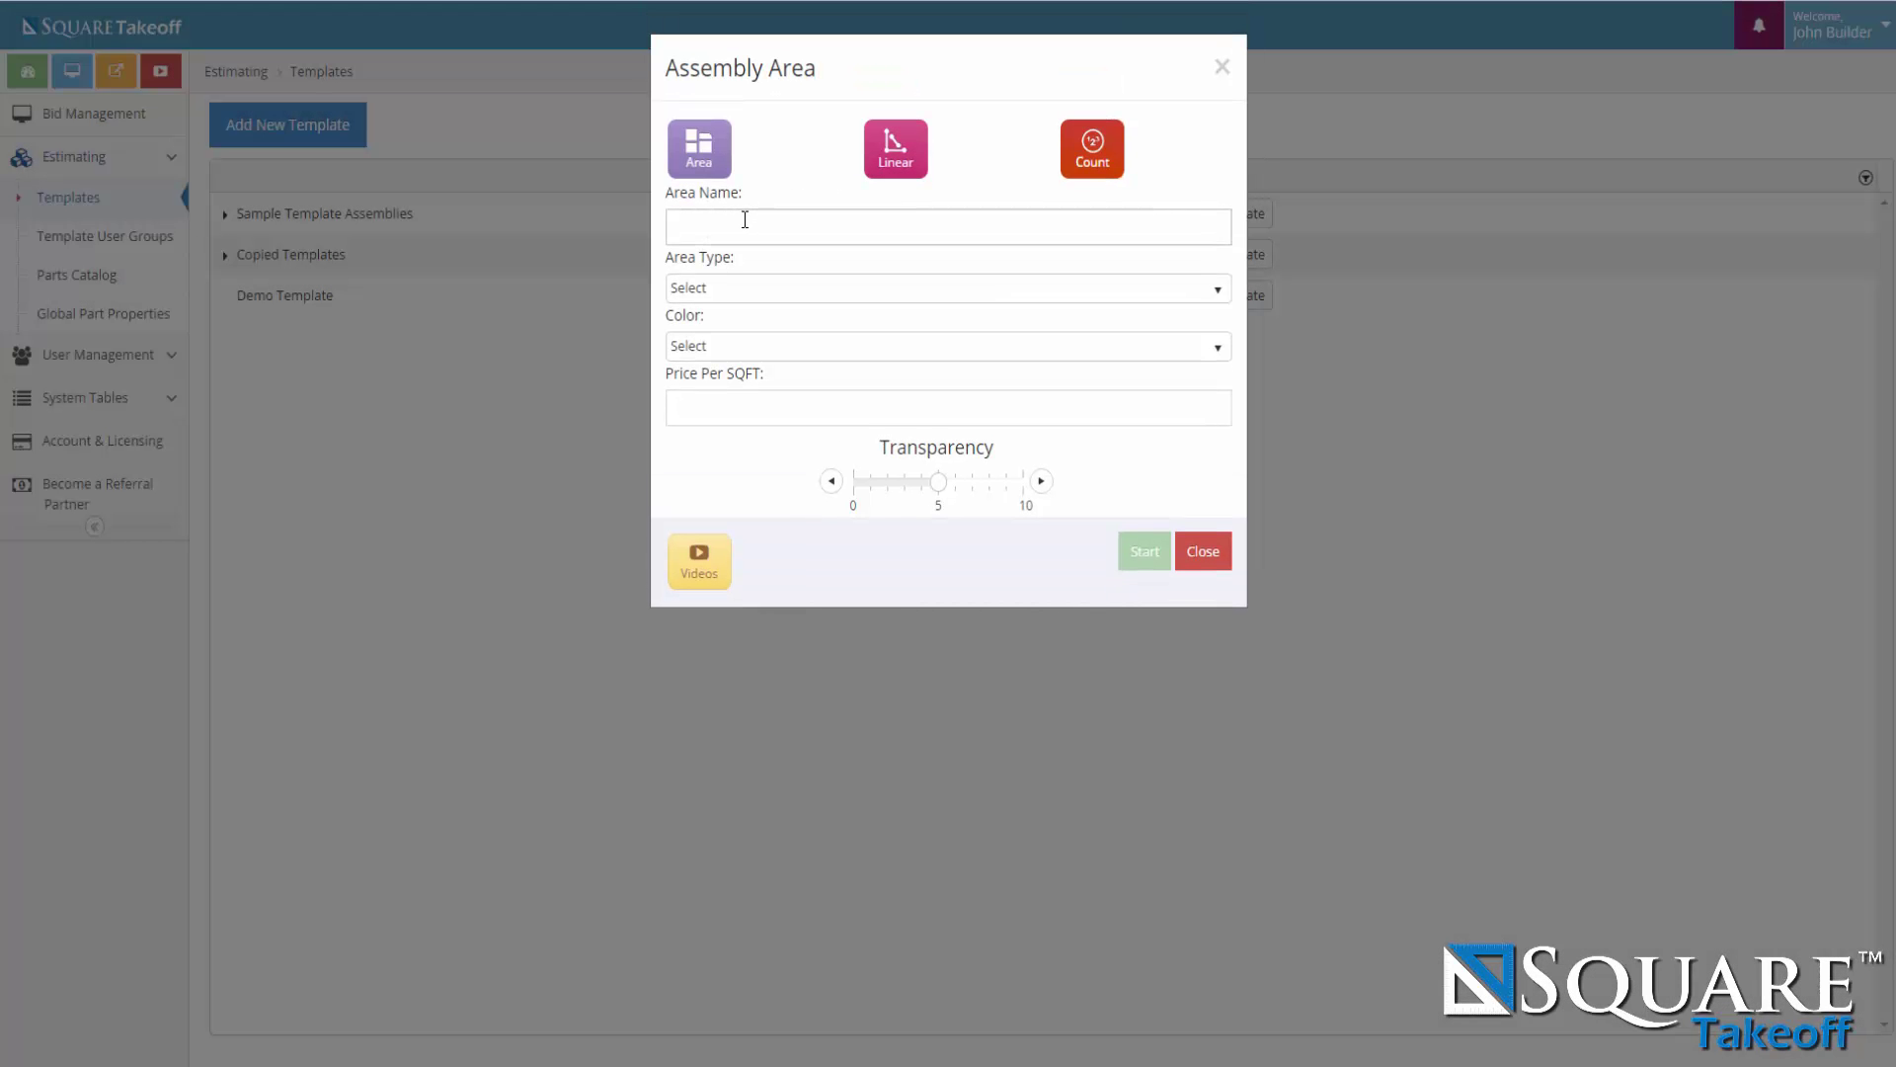
left_click(898, 158)
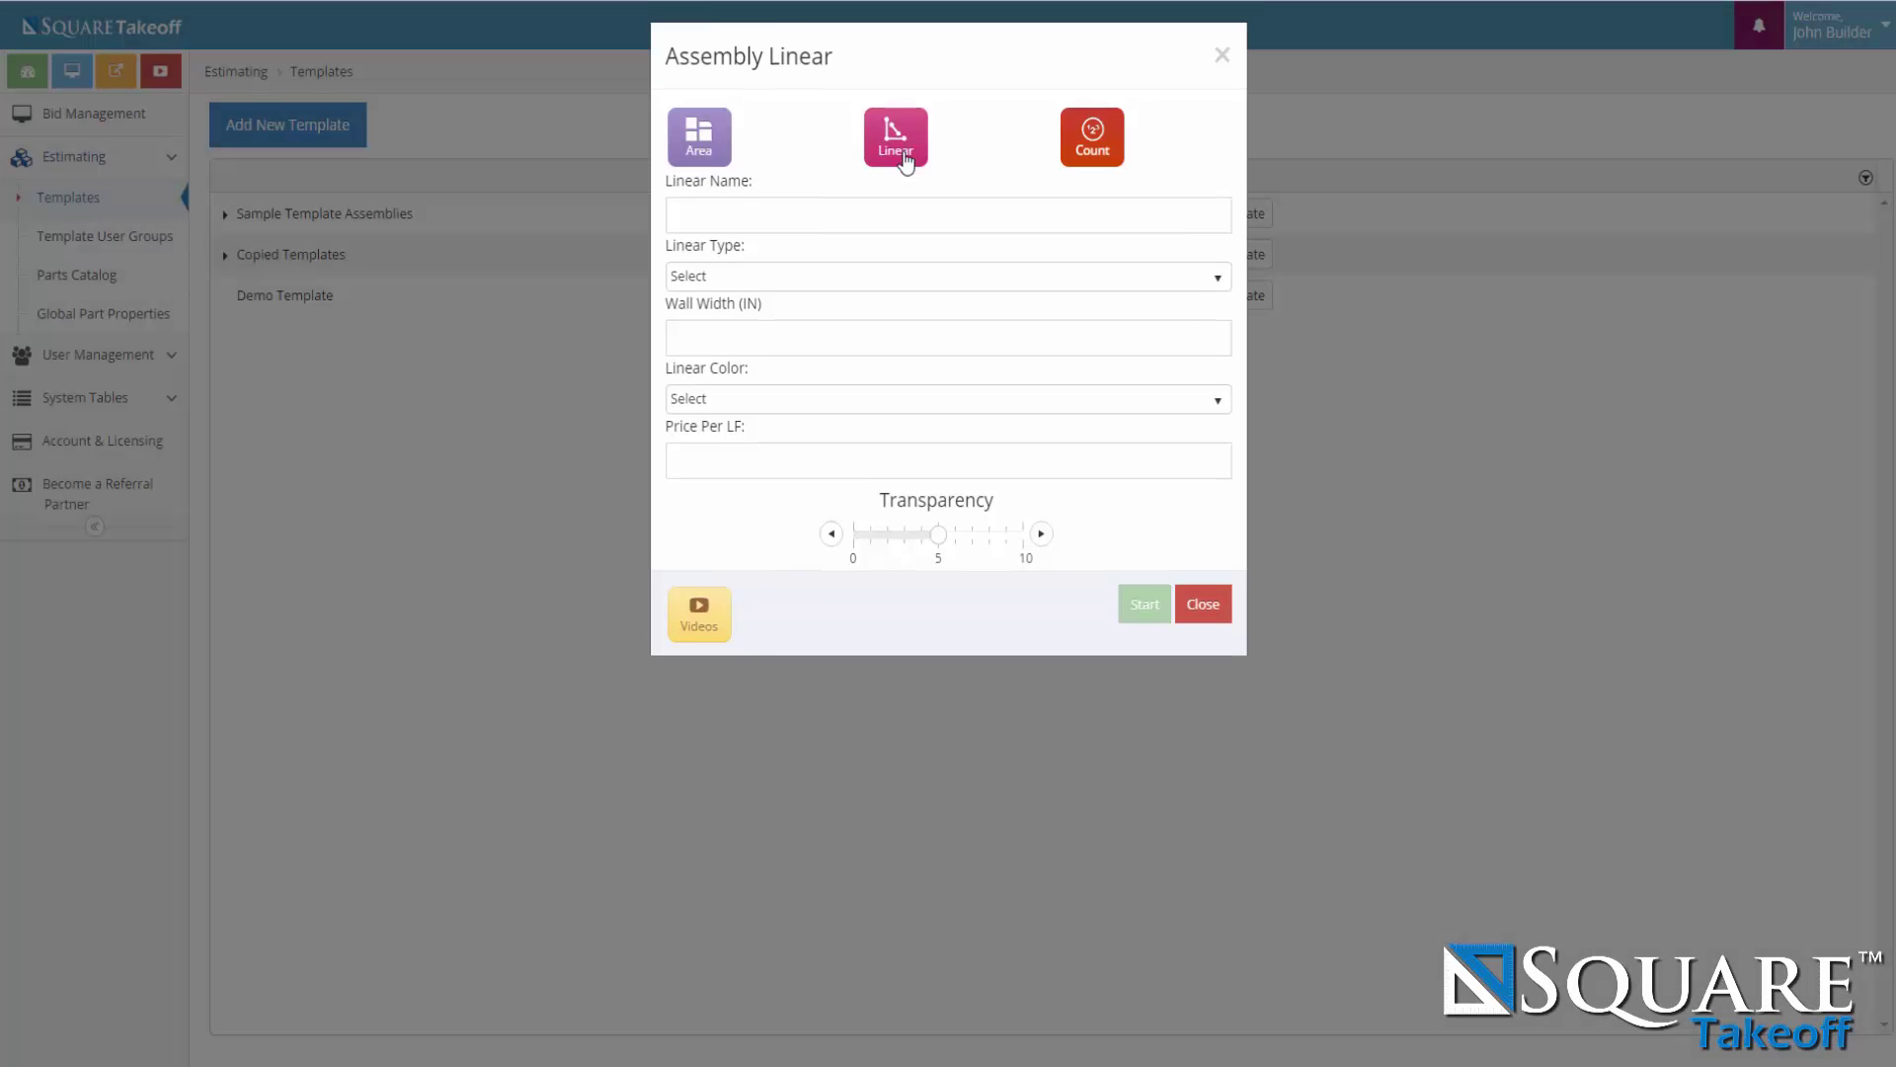
left_click(732, 225)
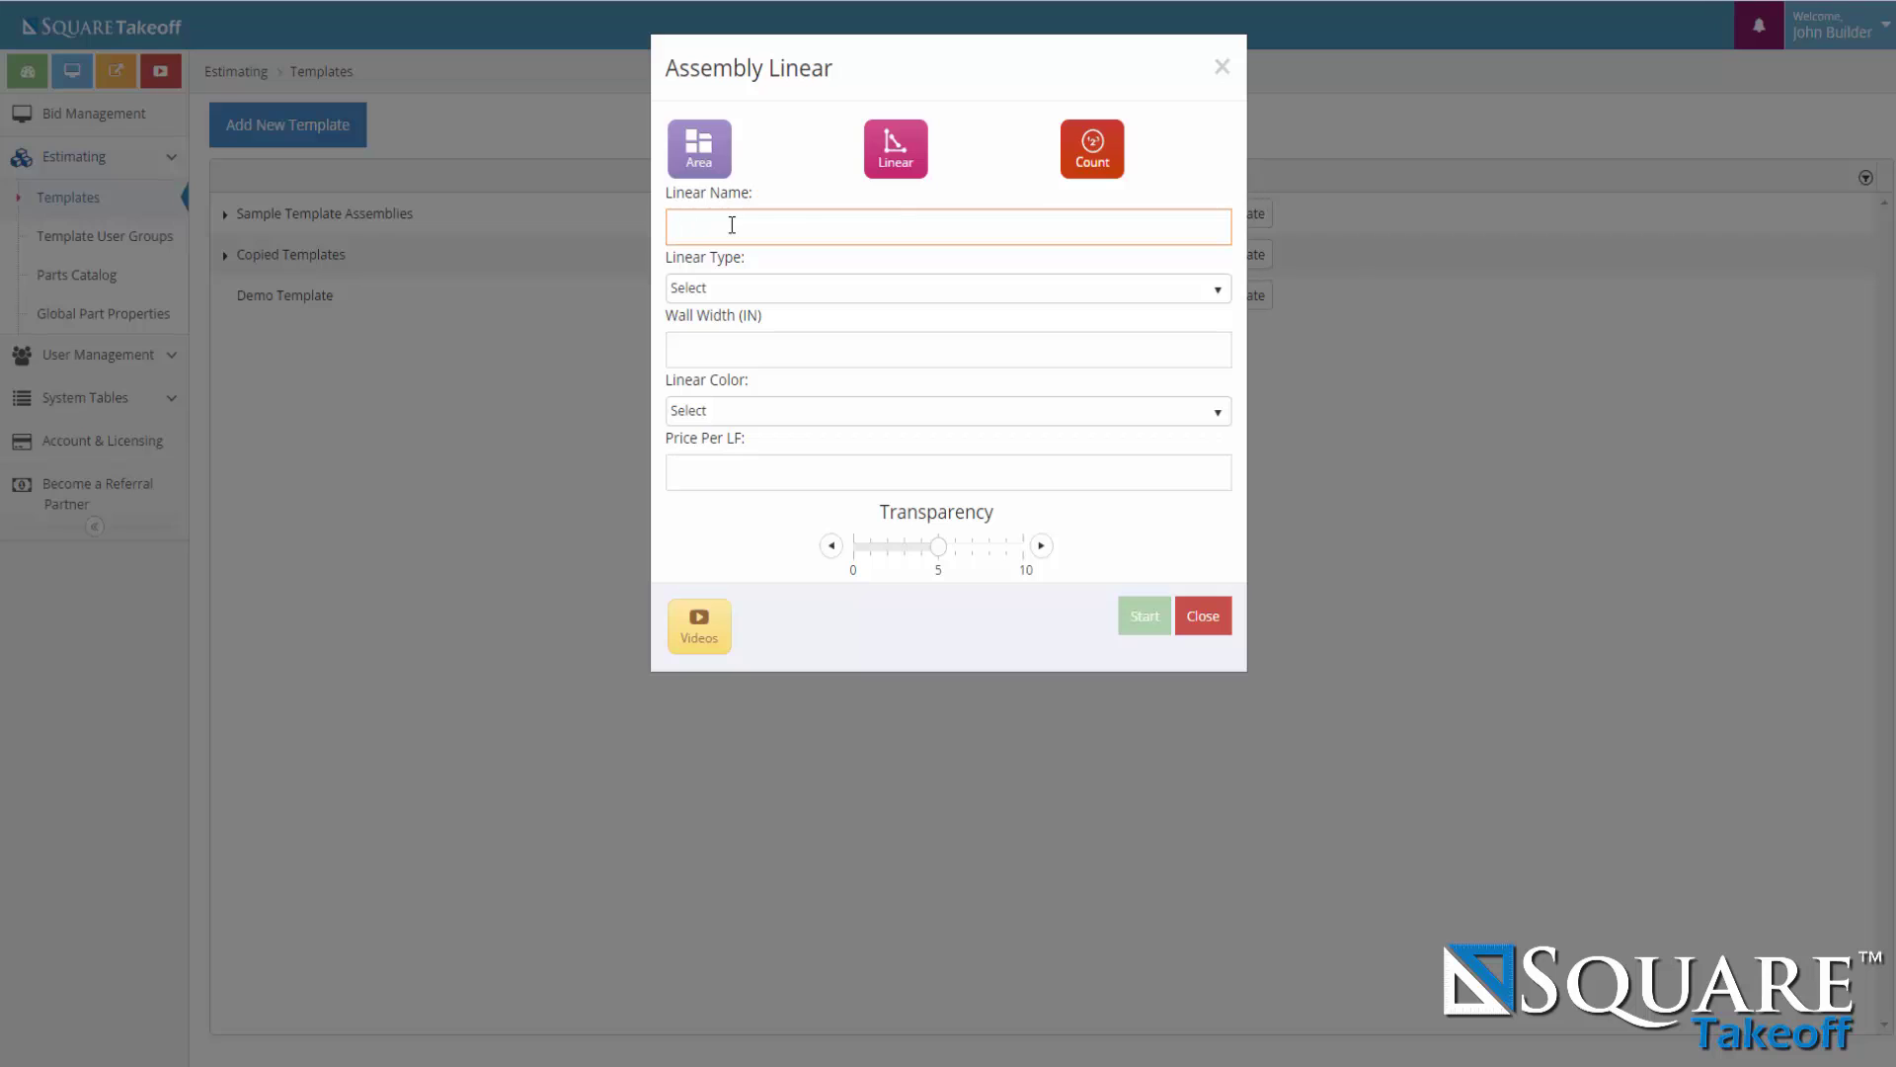
type("2x4 Exterior Wall Framing")
Make it a Standard Linear type, Aqua, 8 wide, and create it.
left_click(1220, 294)
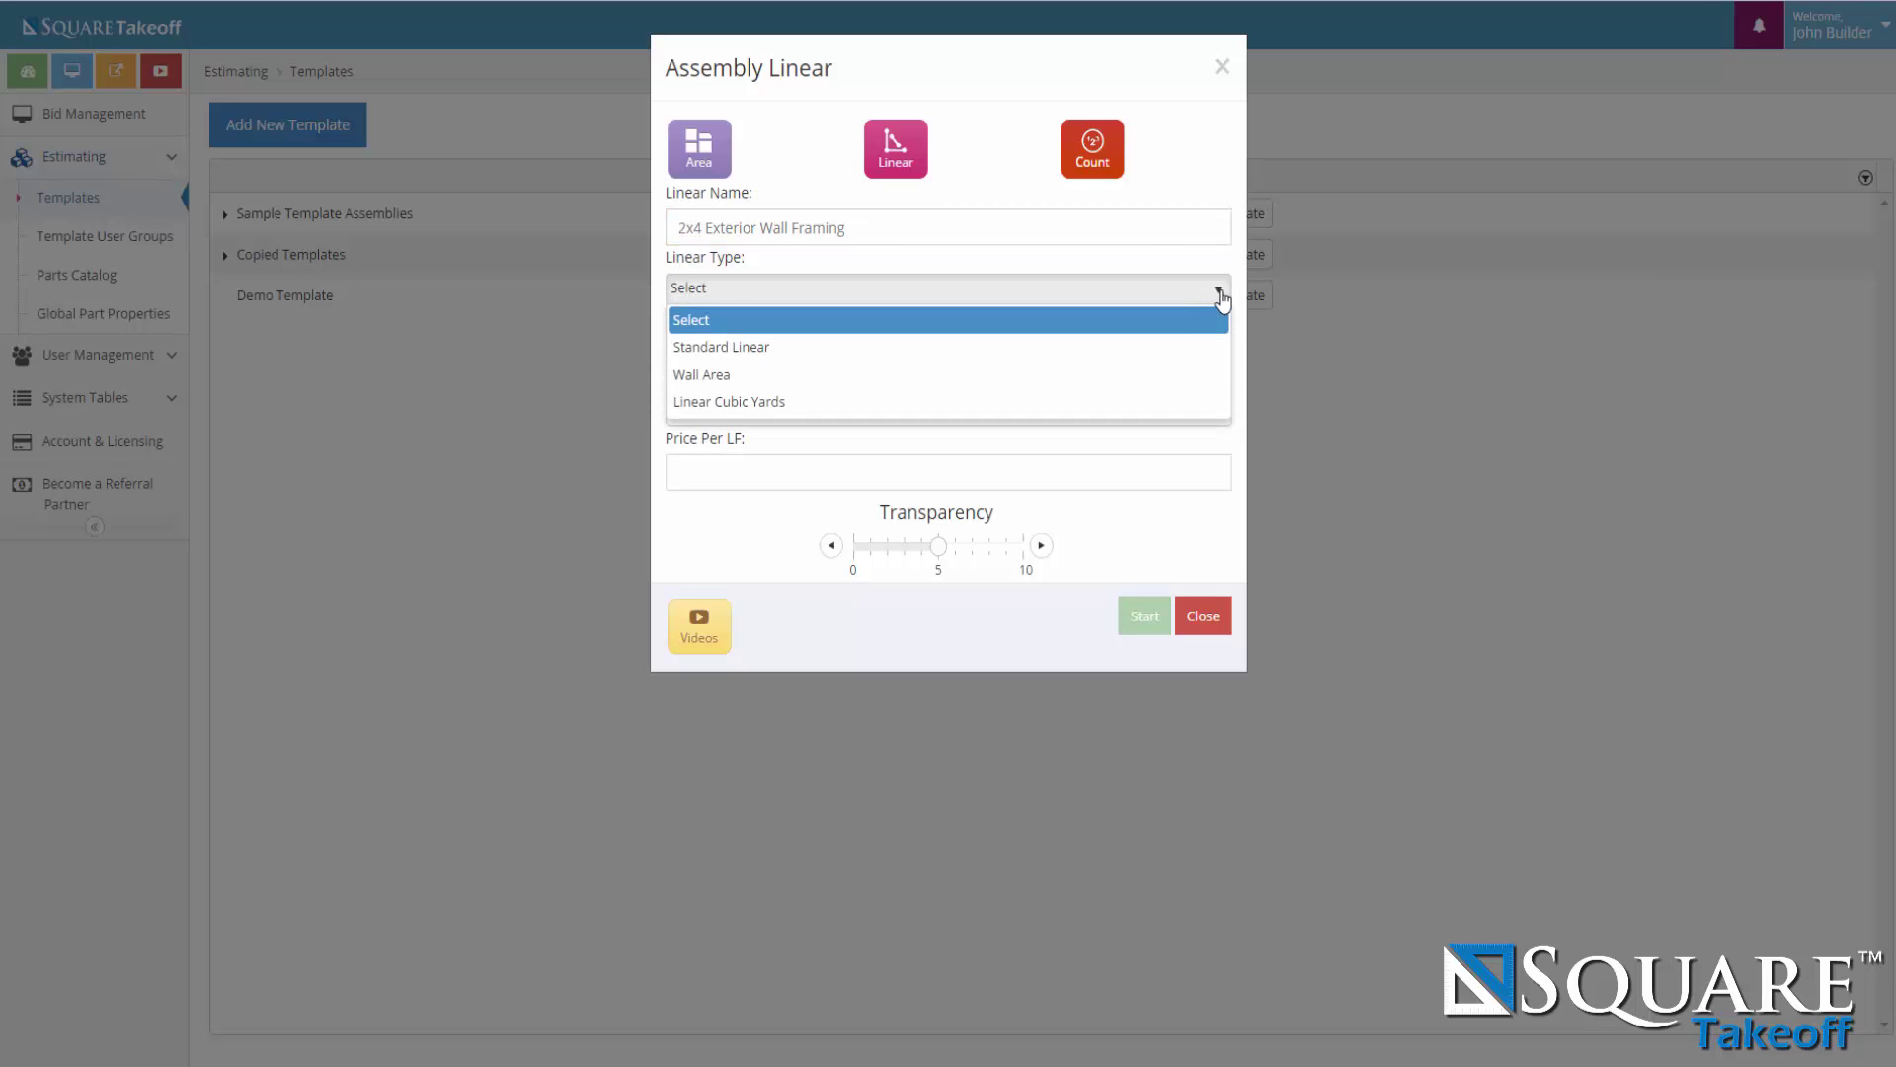
left_click(834, 354)
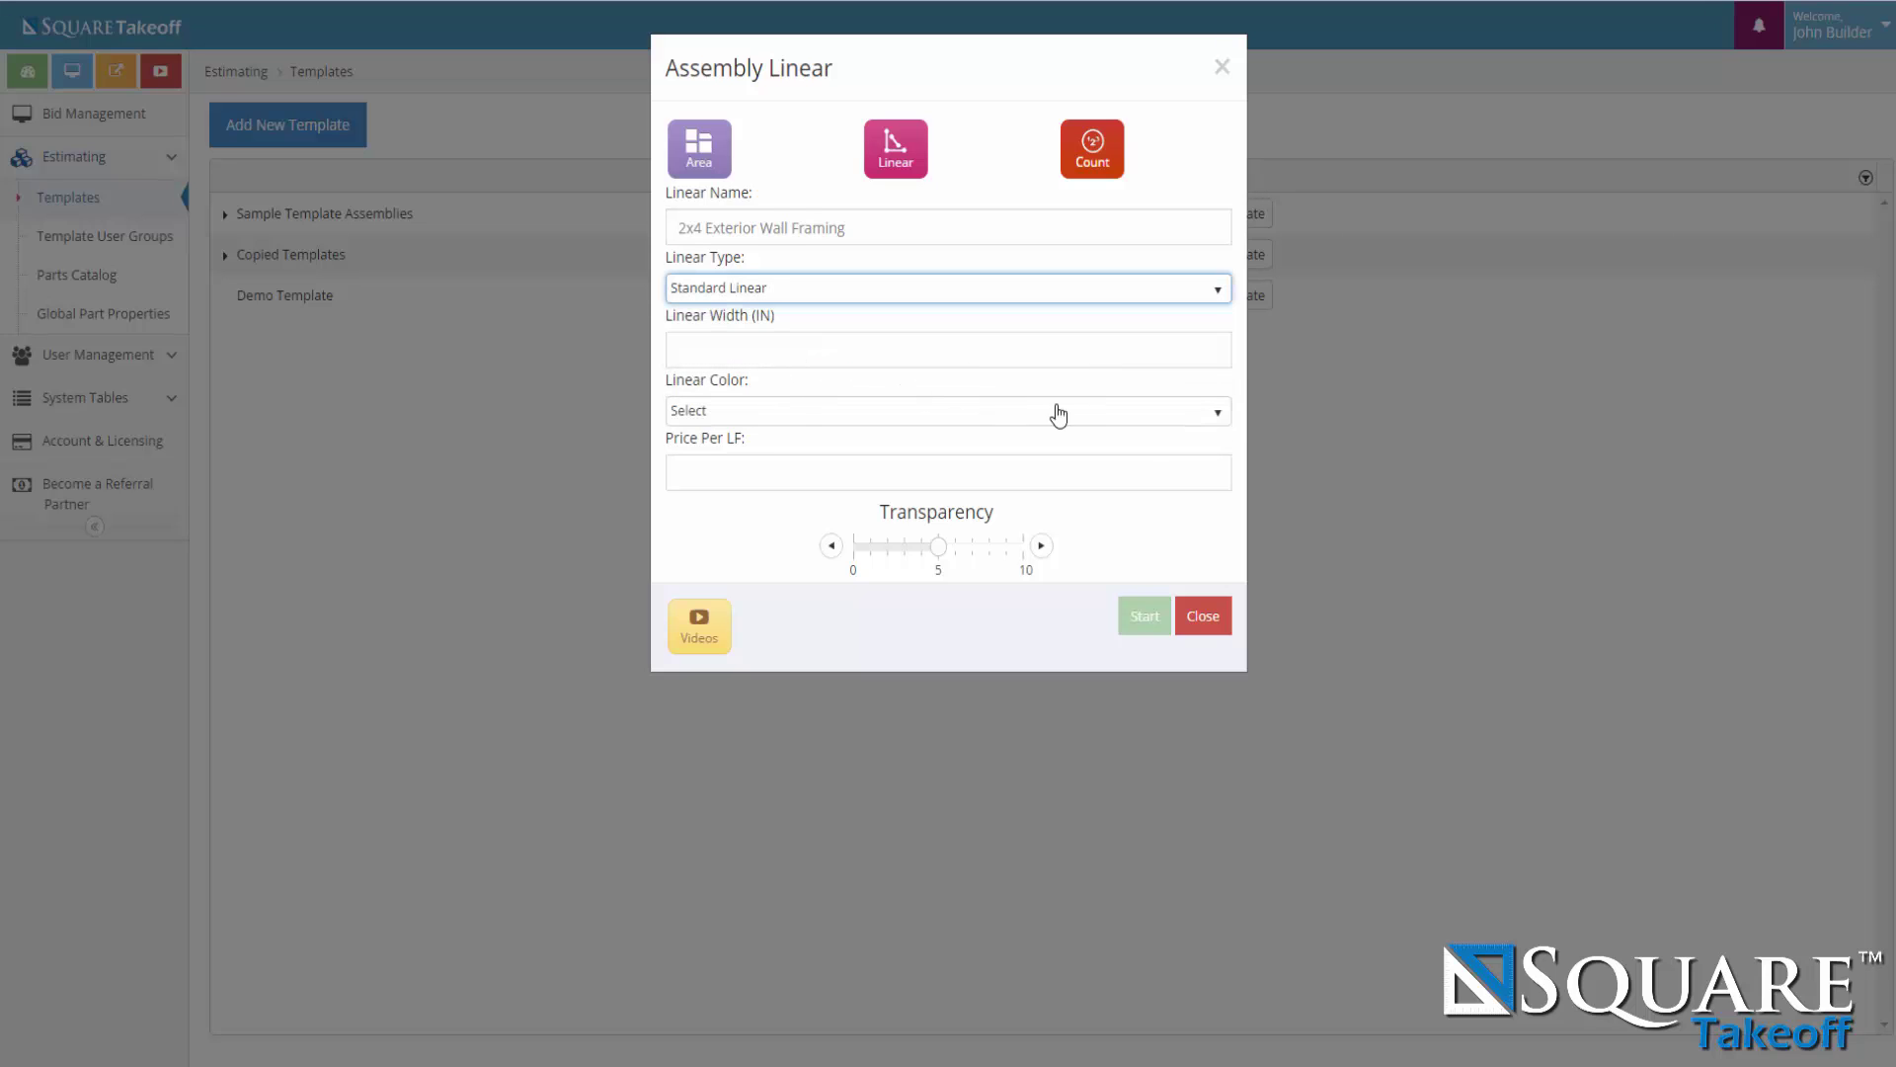
left_click(1217, 415)
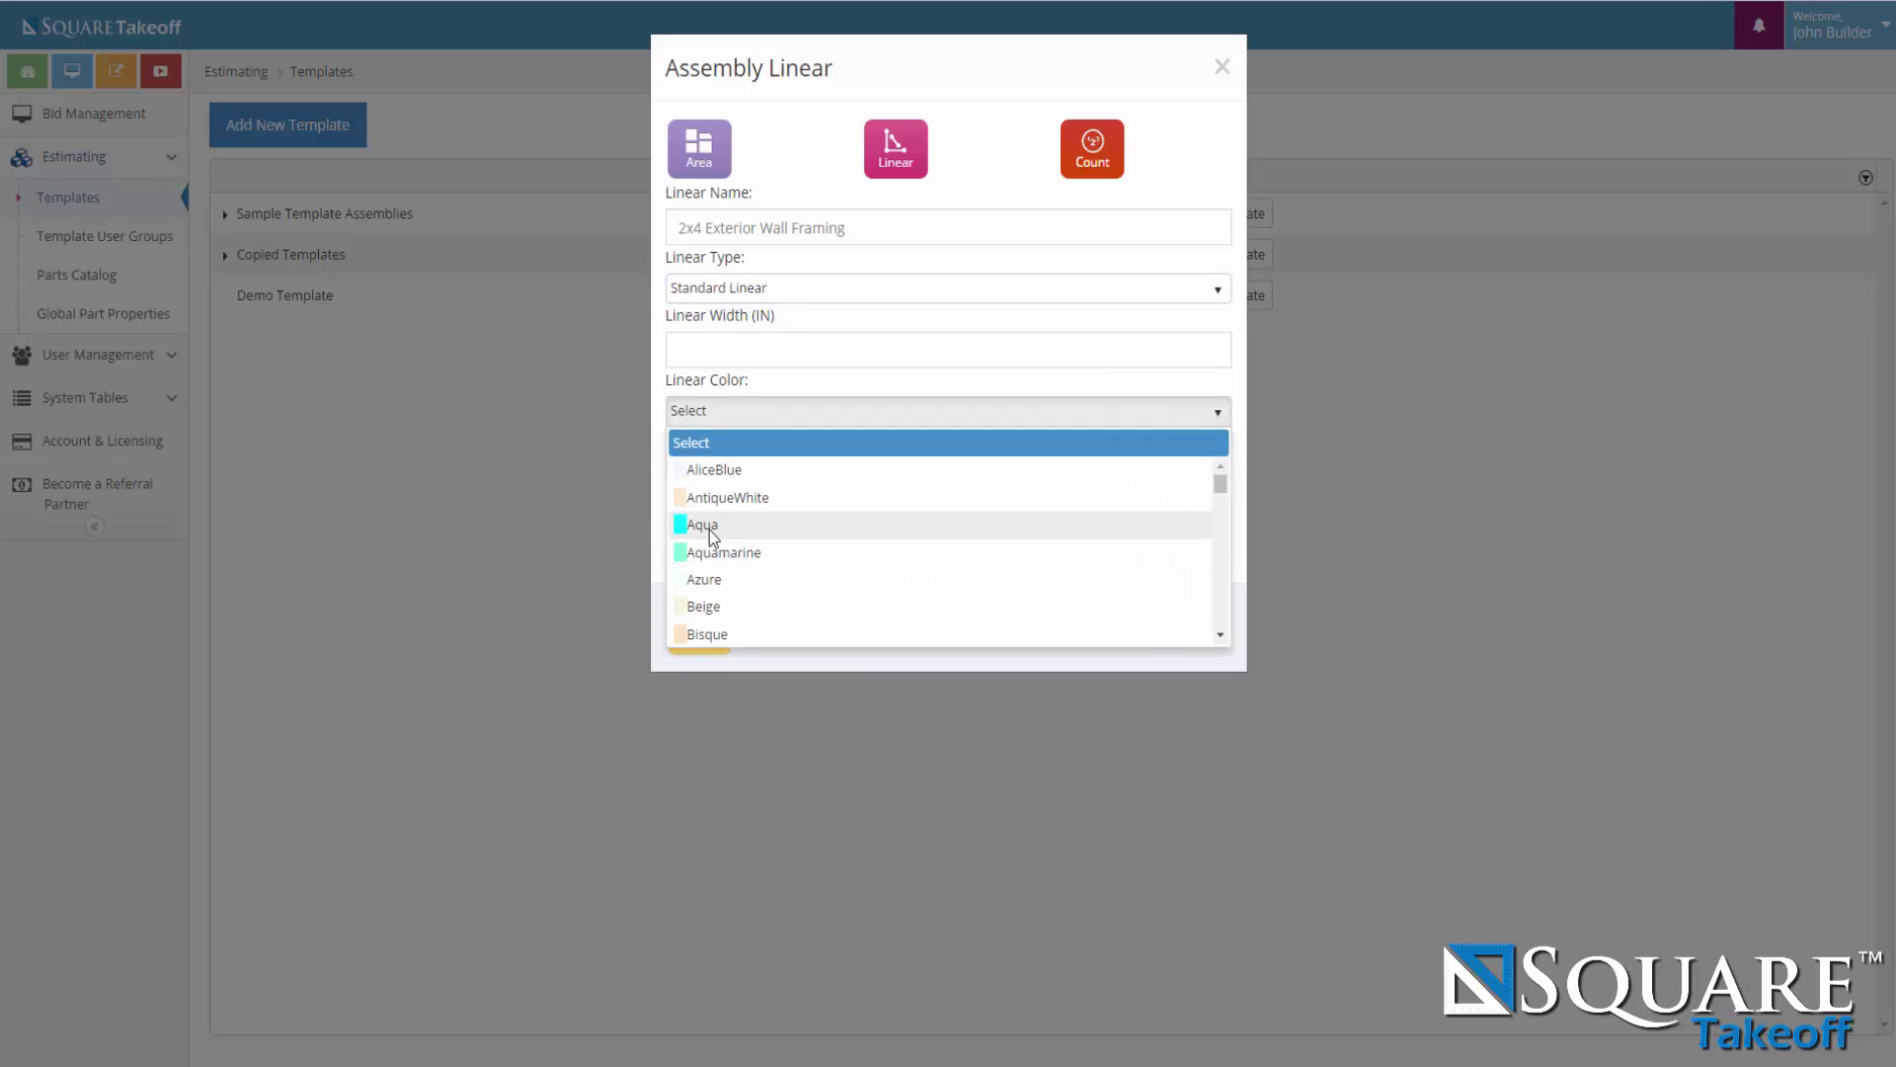
left_click(710, 532)
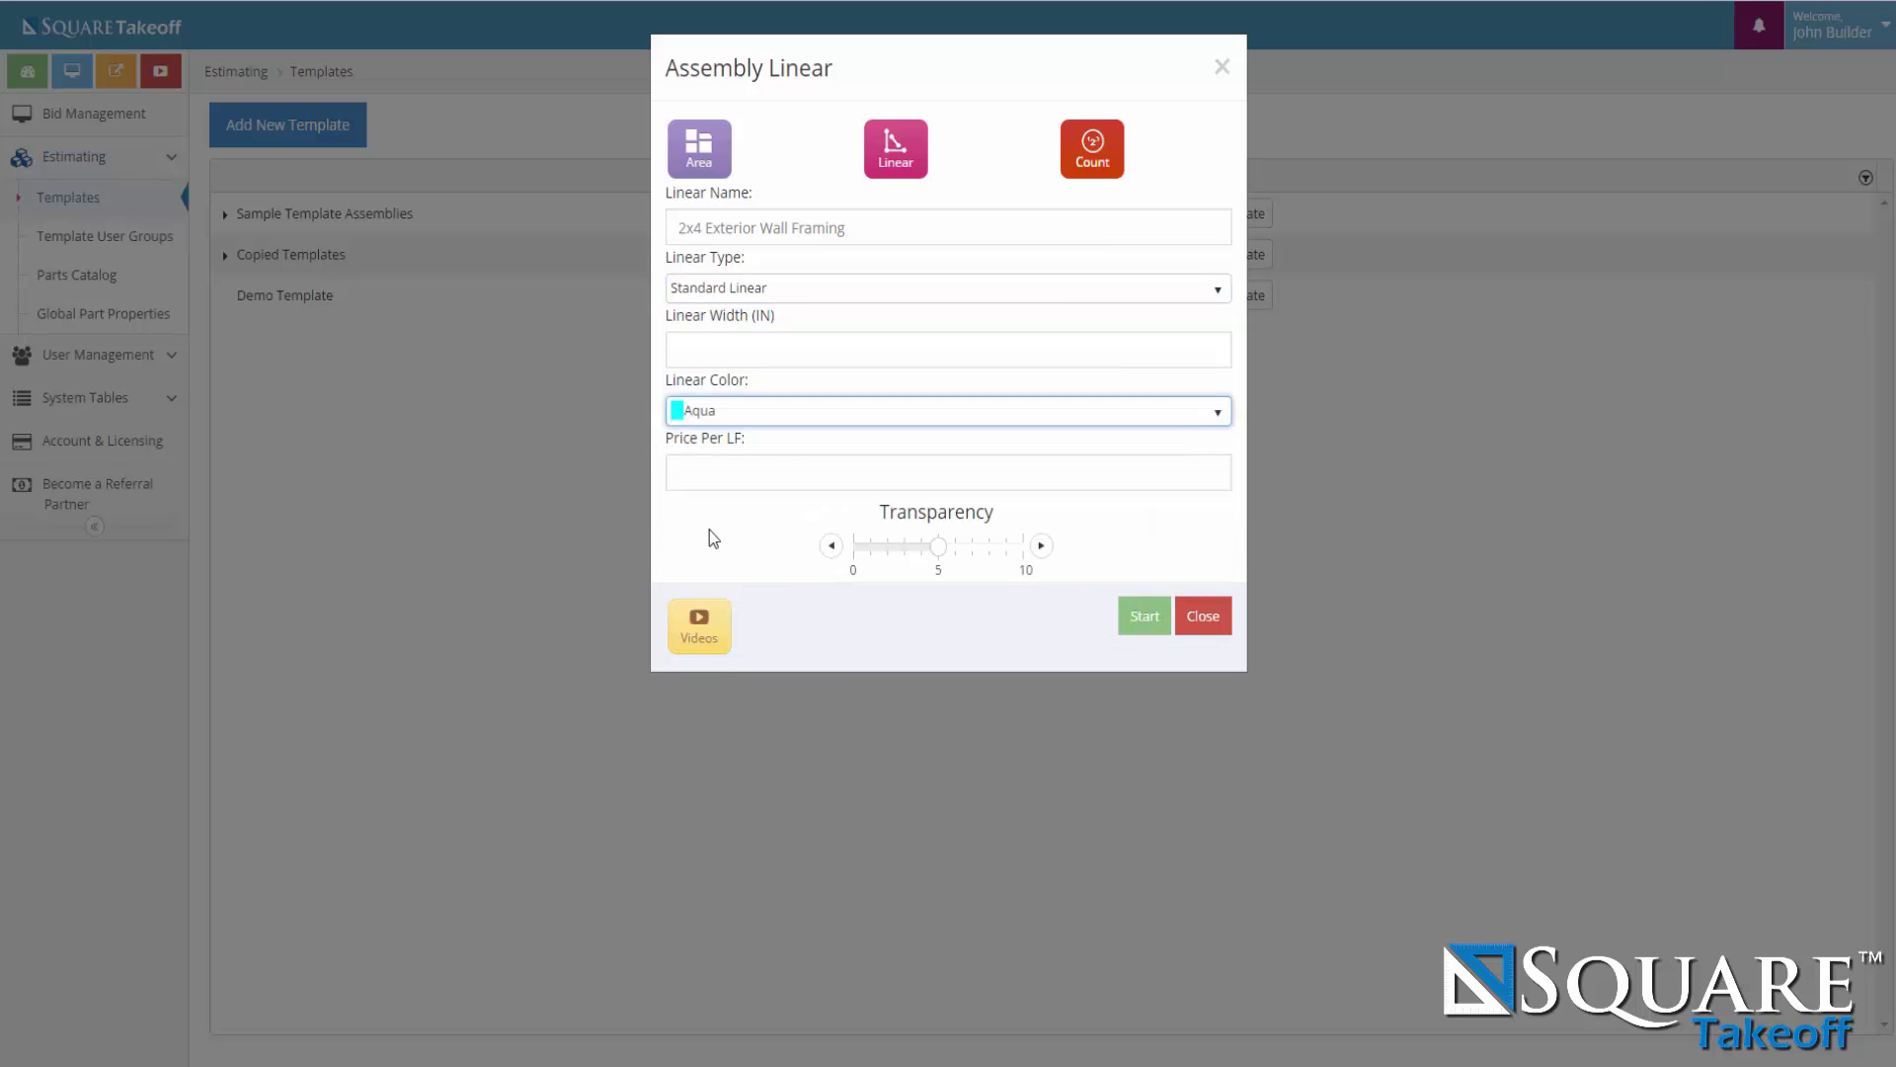
left_click(692, 352)
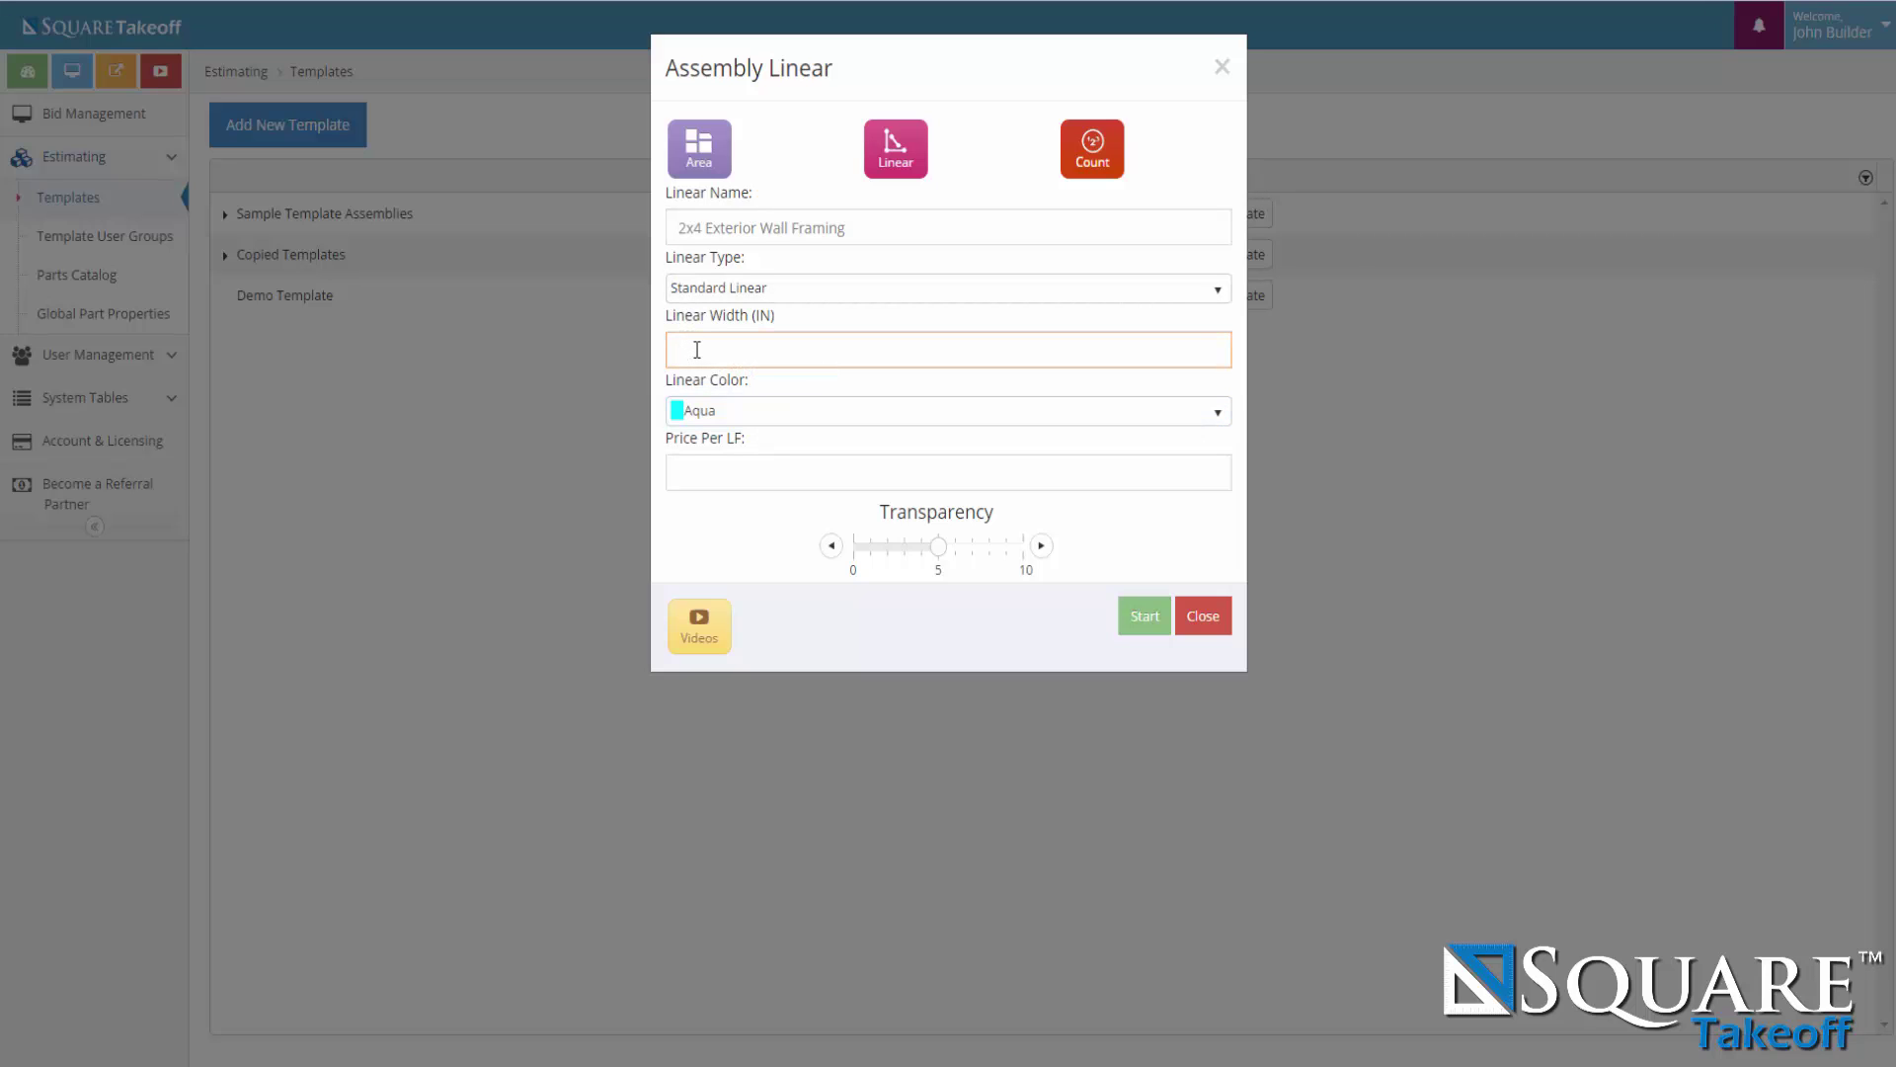
type("8")
left_click(1142, 622)
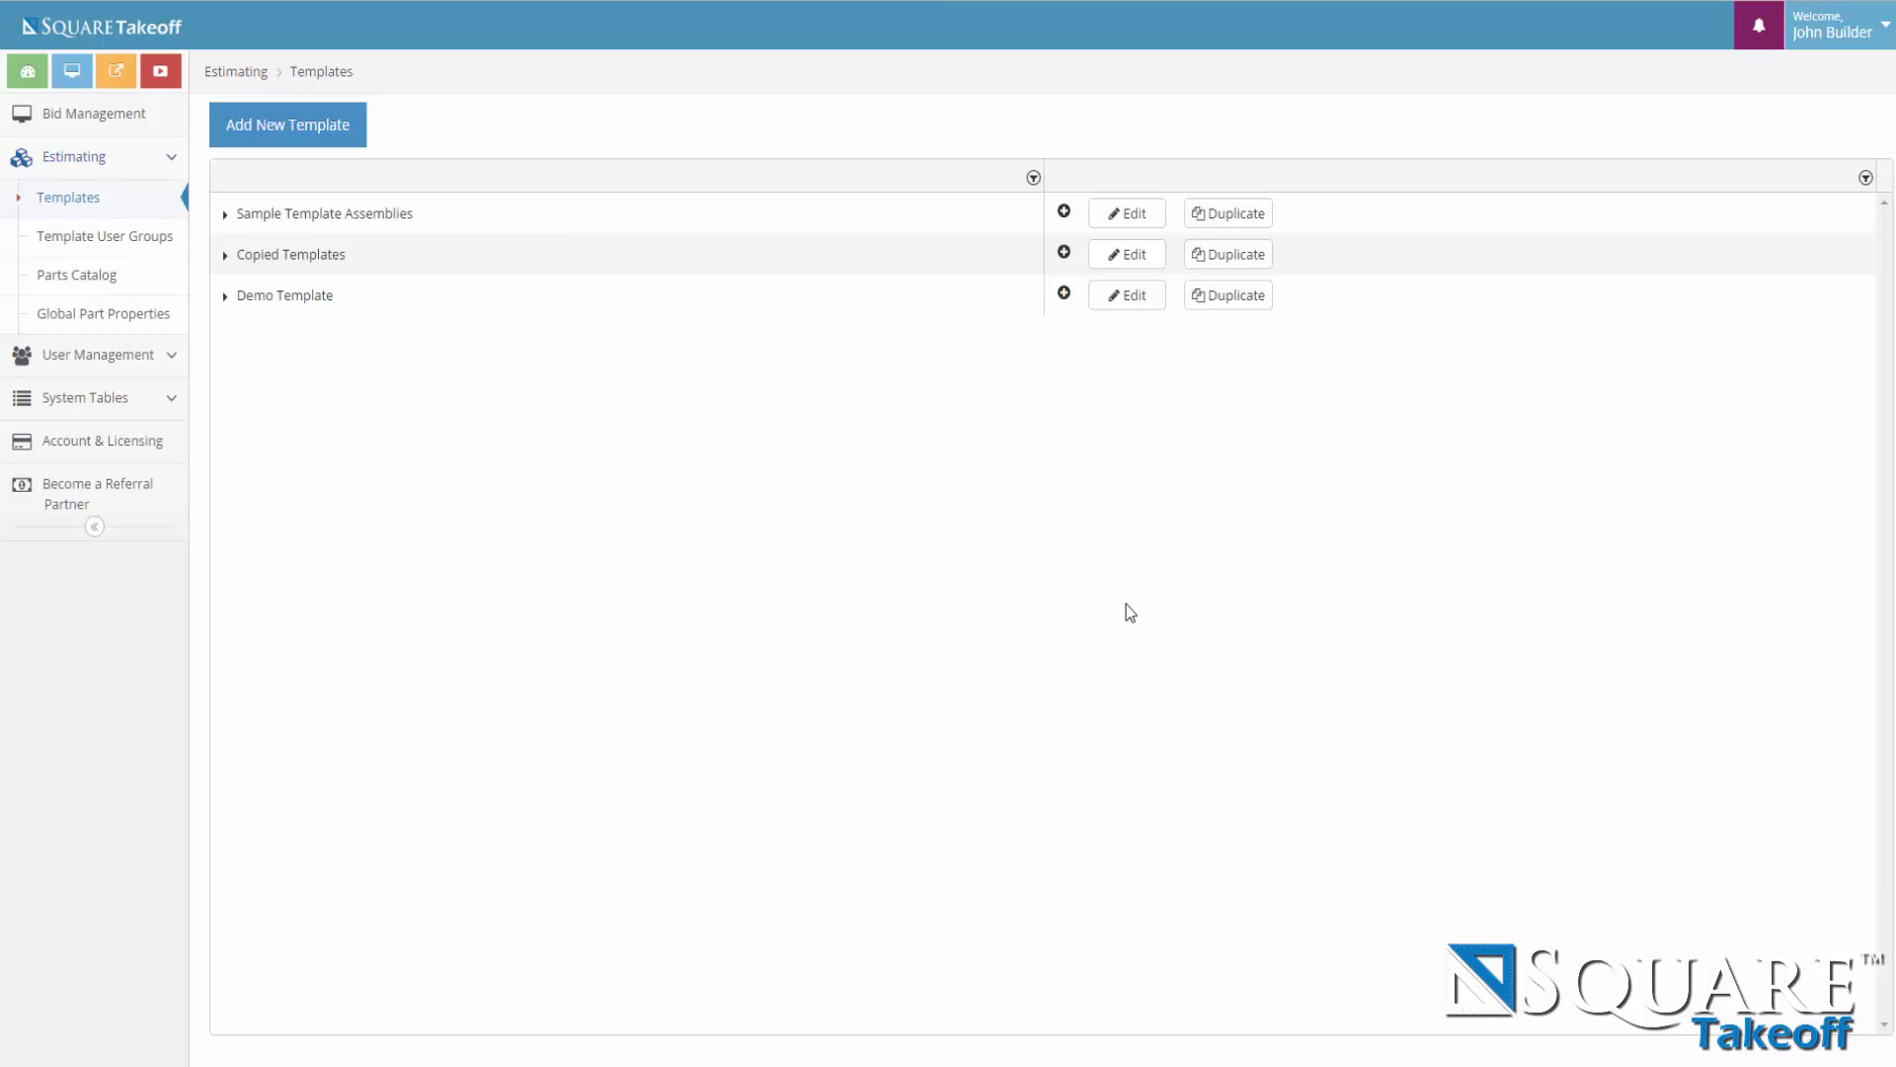
Expand Demo Template, confirm the 2x4 Exterior Wall Framing settings unchanged, and expand it again.
left_click(225, 297)
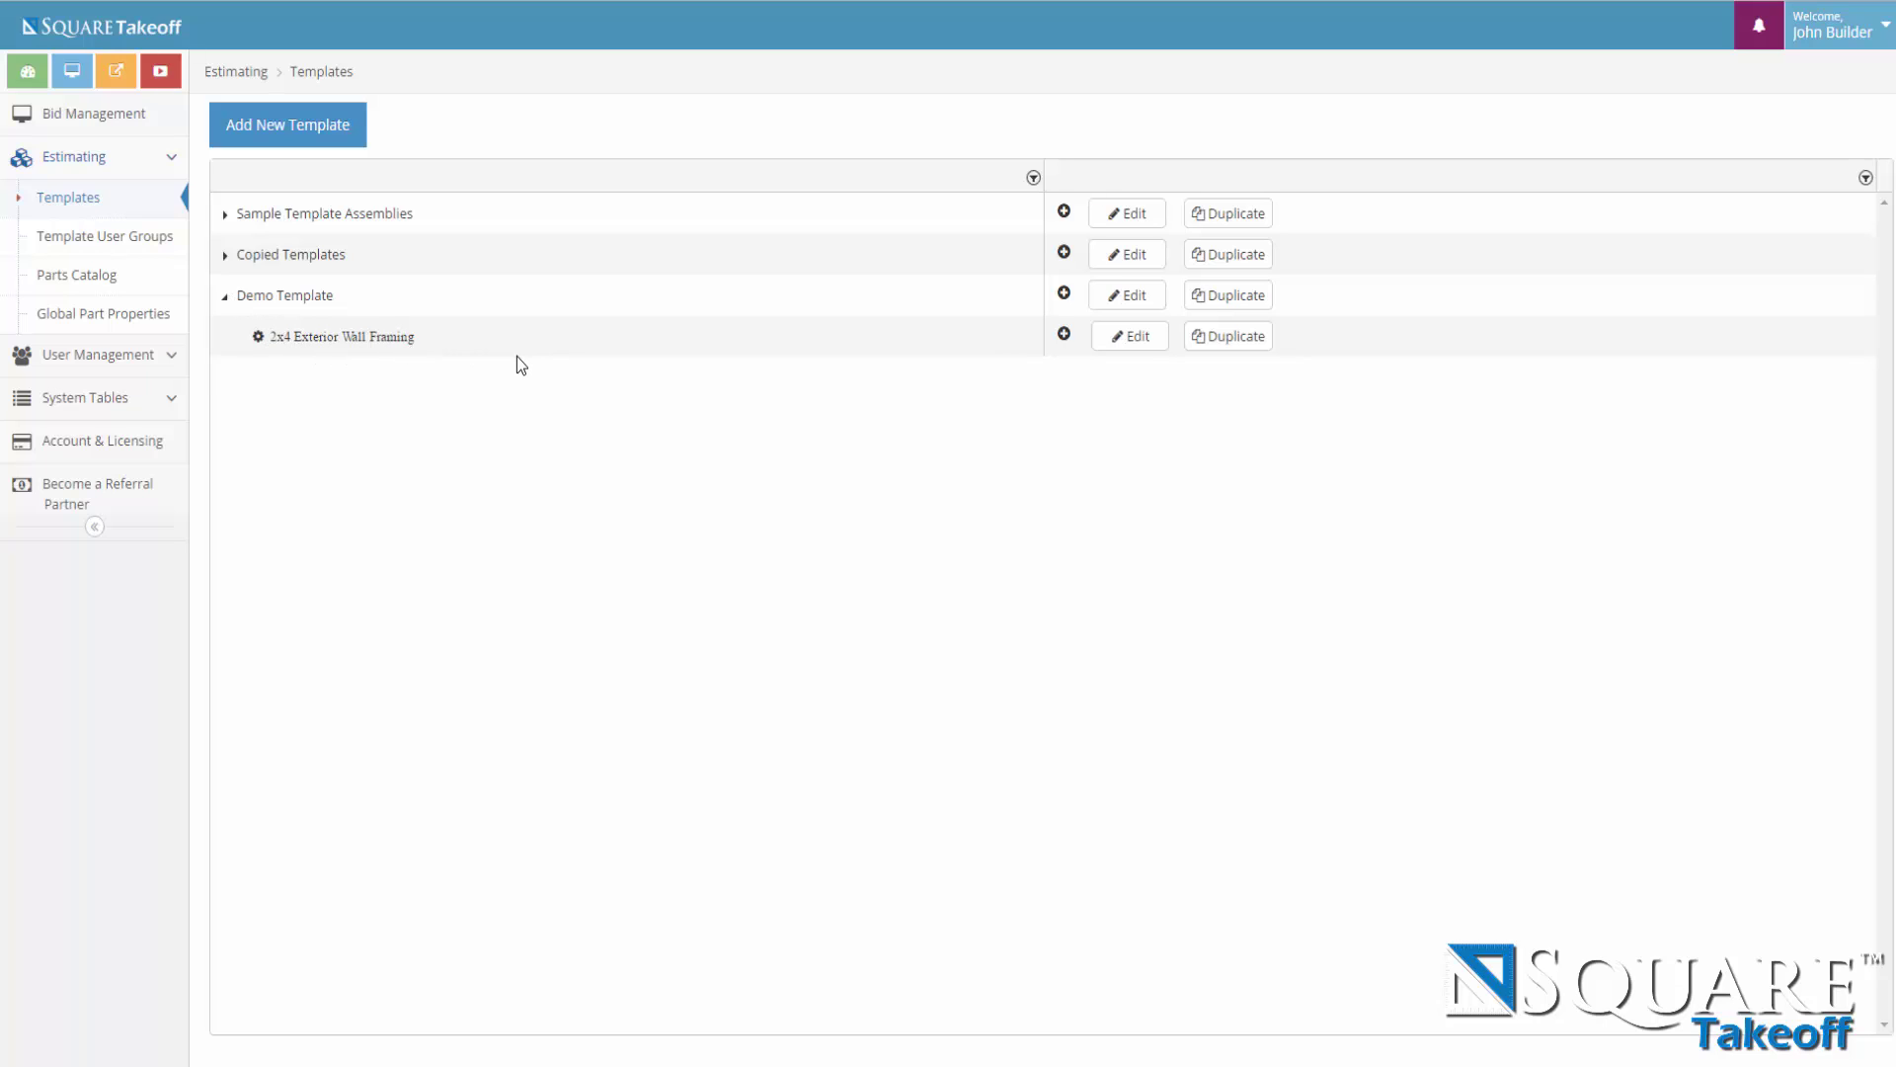
left_click(1126, 339)
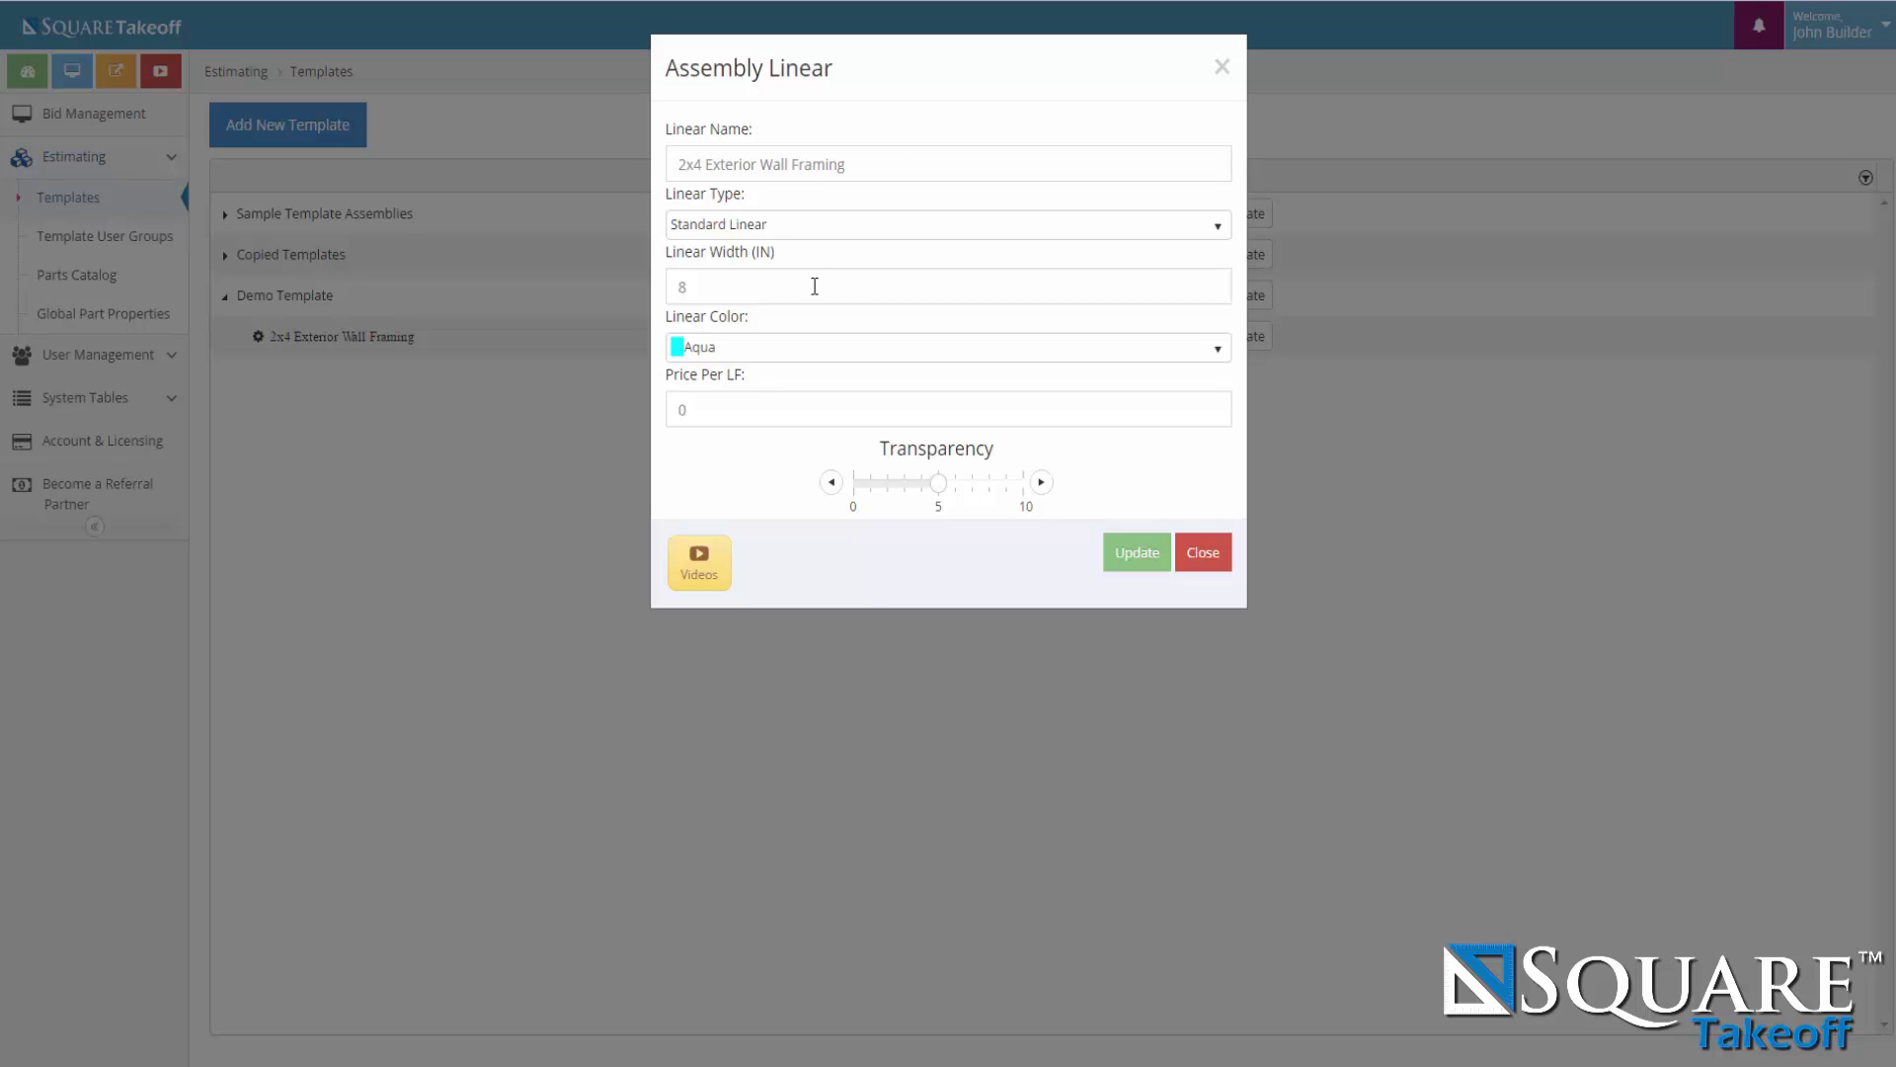
left_click(1140, 560)
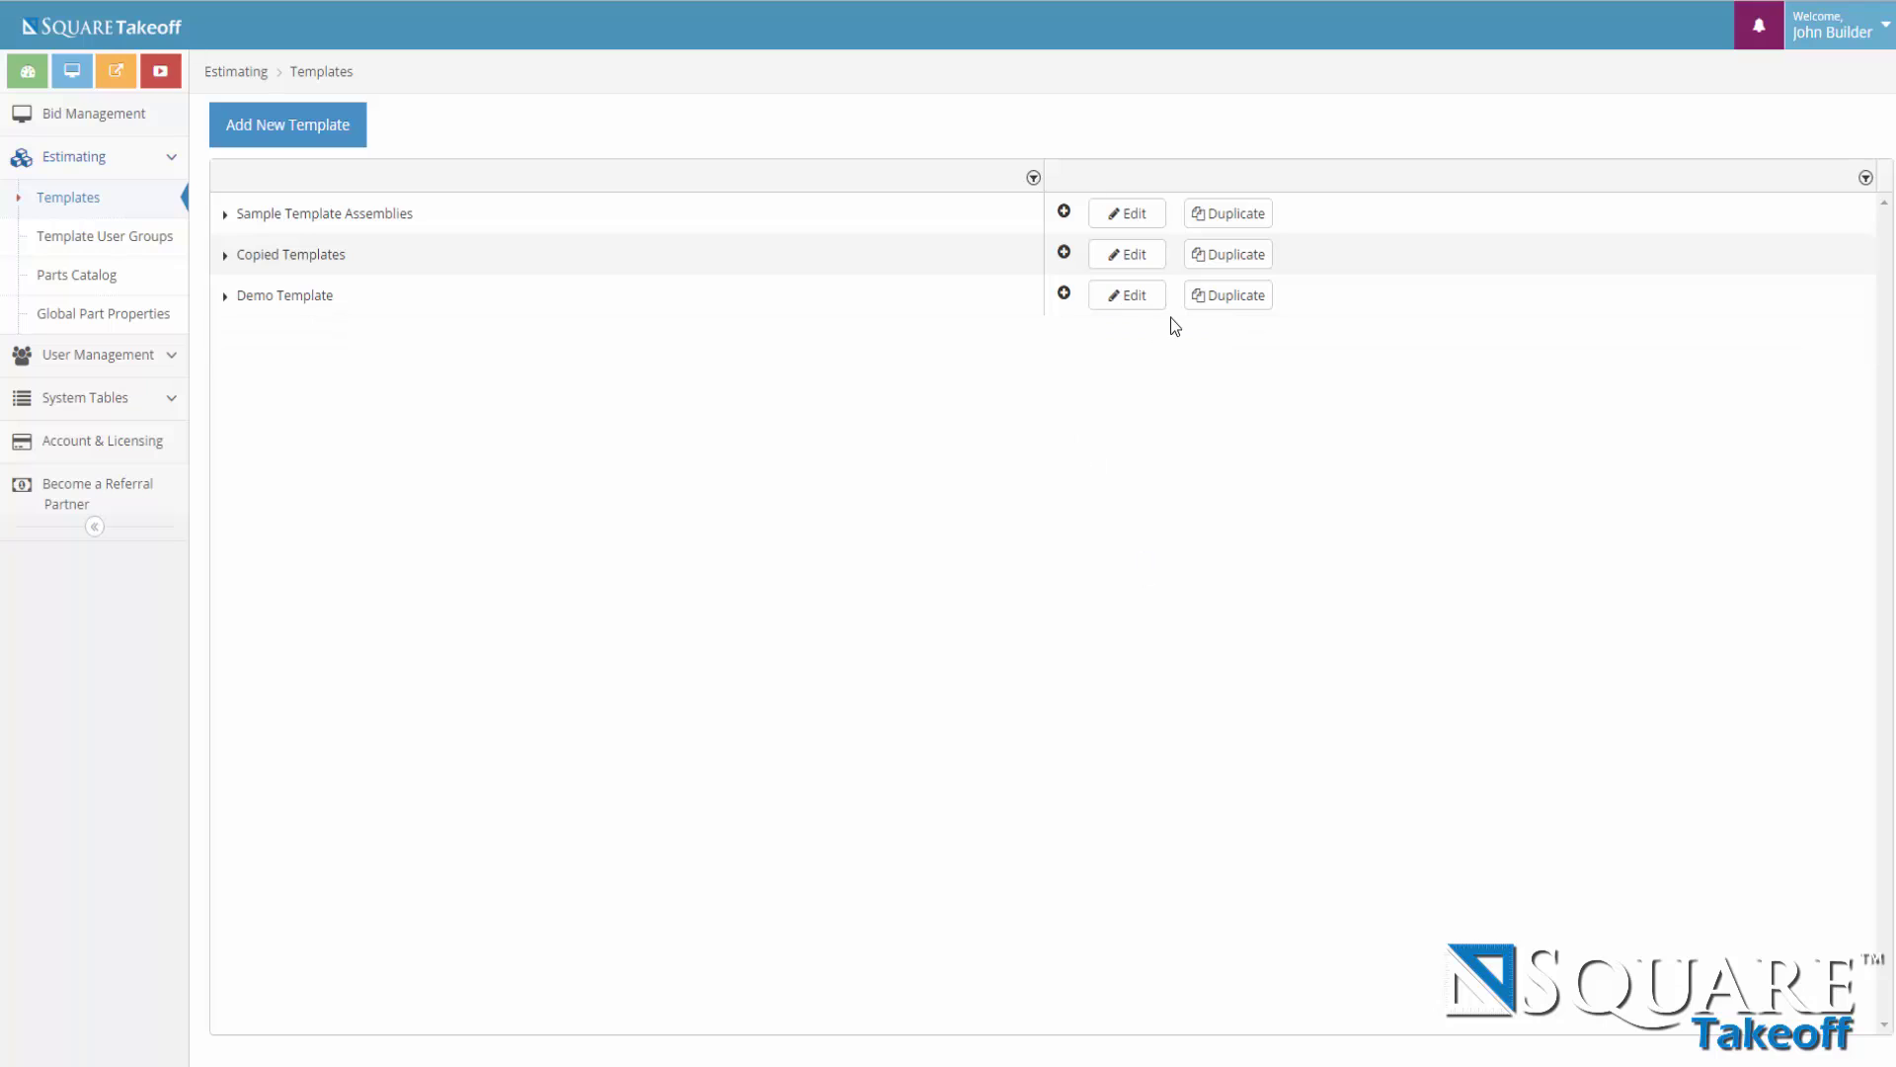
left_click(228, 297)
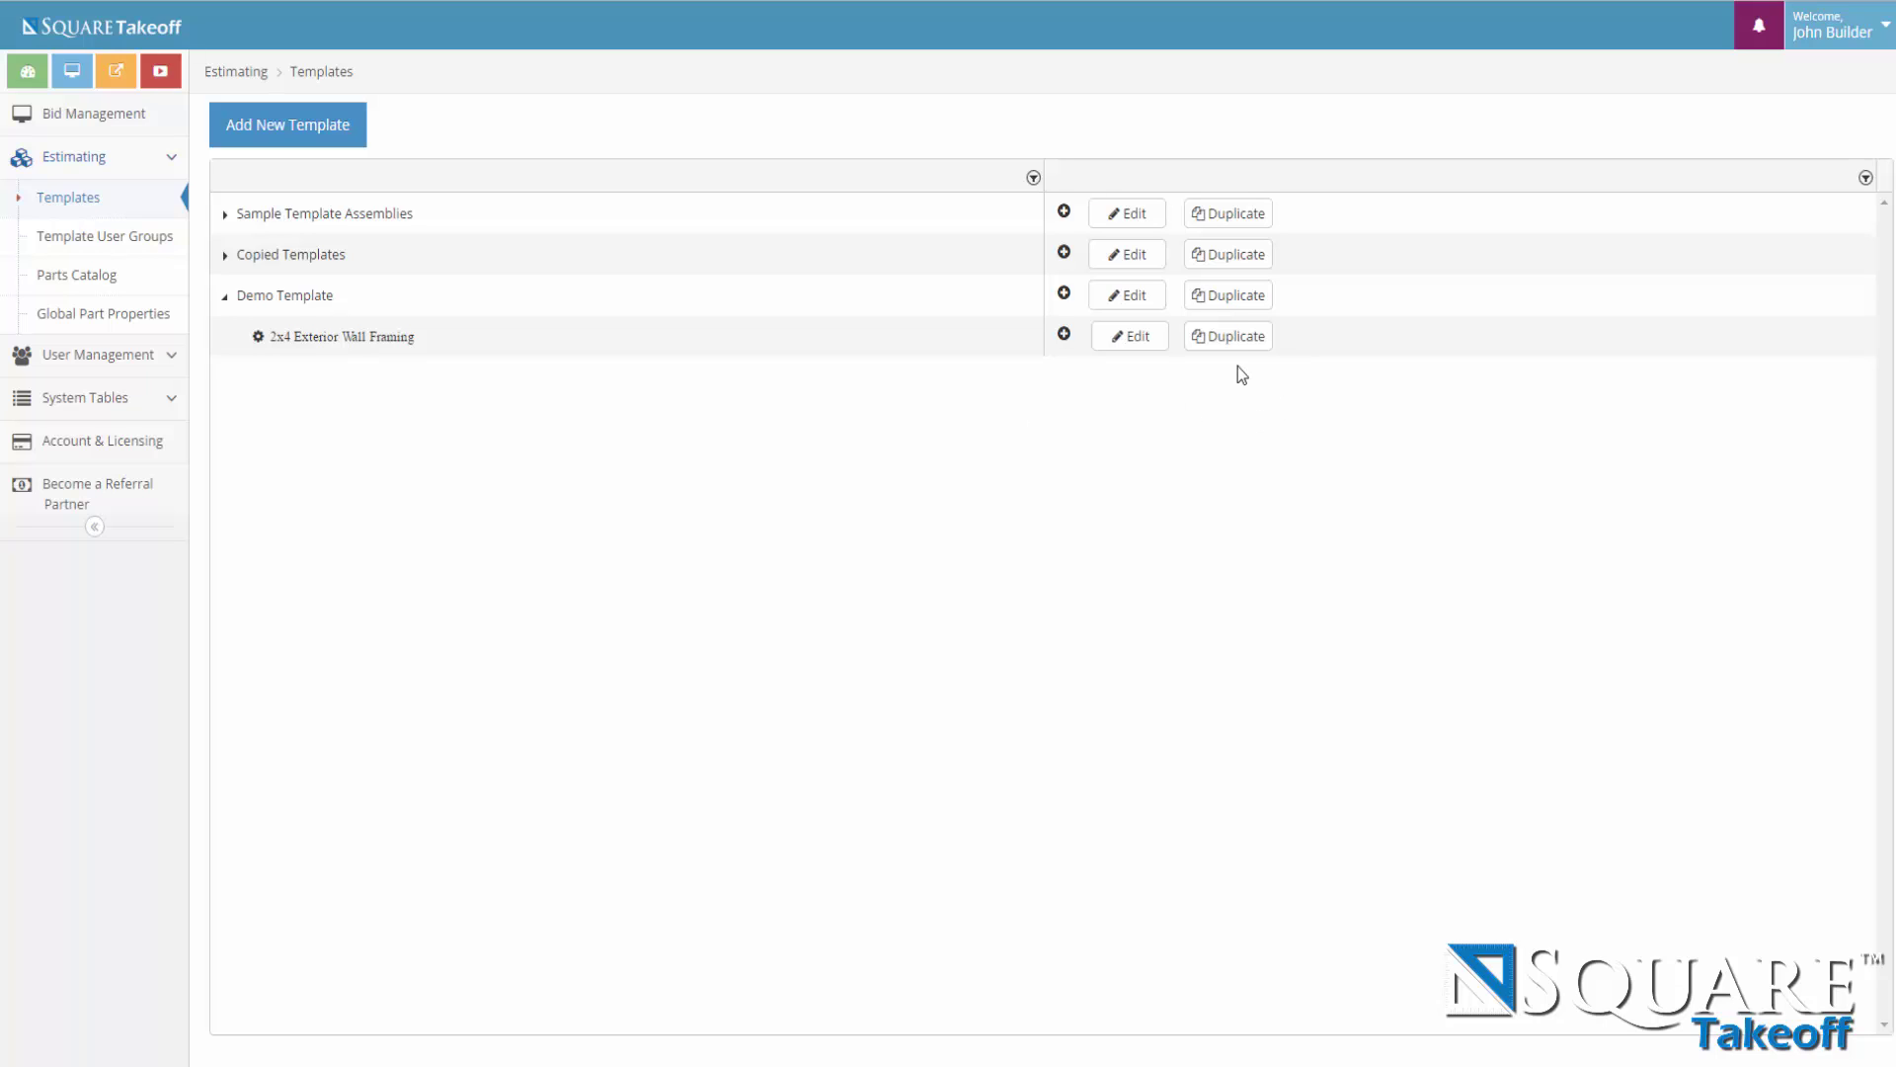
Search 'dry' and add material part Drywall 1/2 x4x8 to 2x4 Exterior Wall Framing, then save.
left_click(1064, 338)
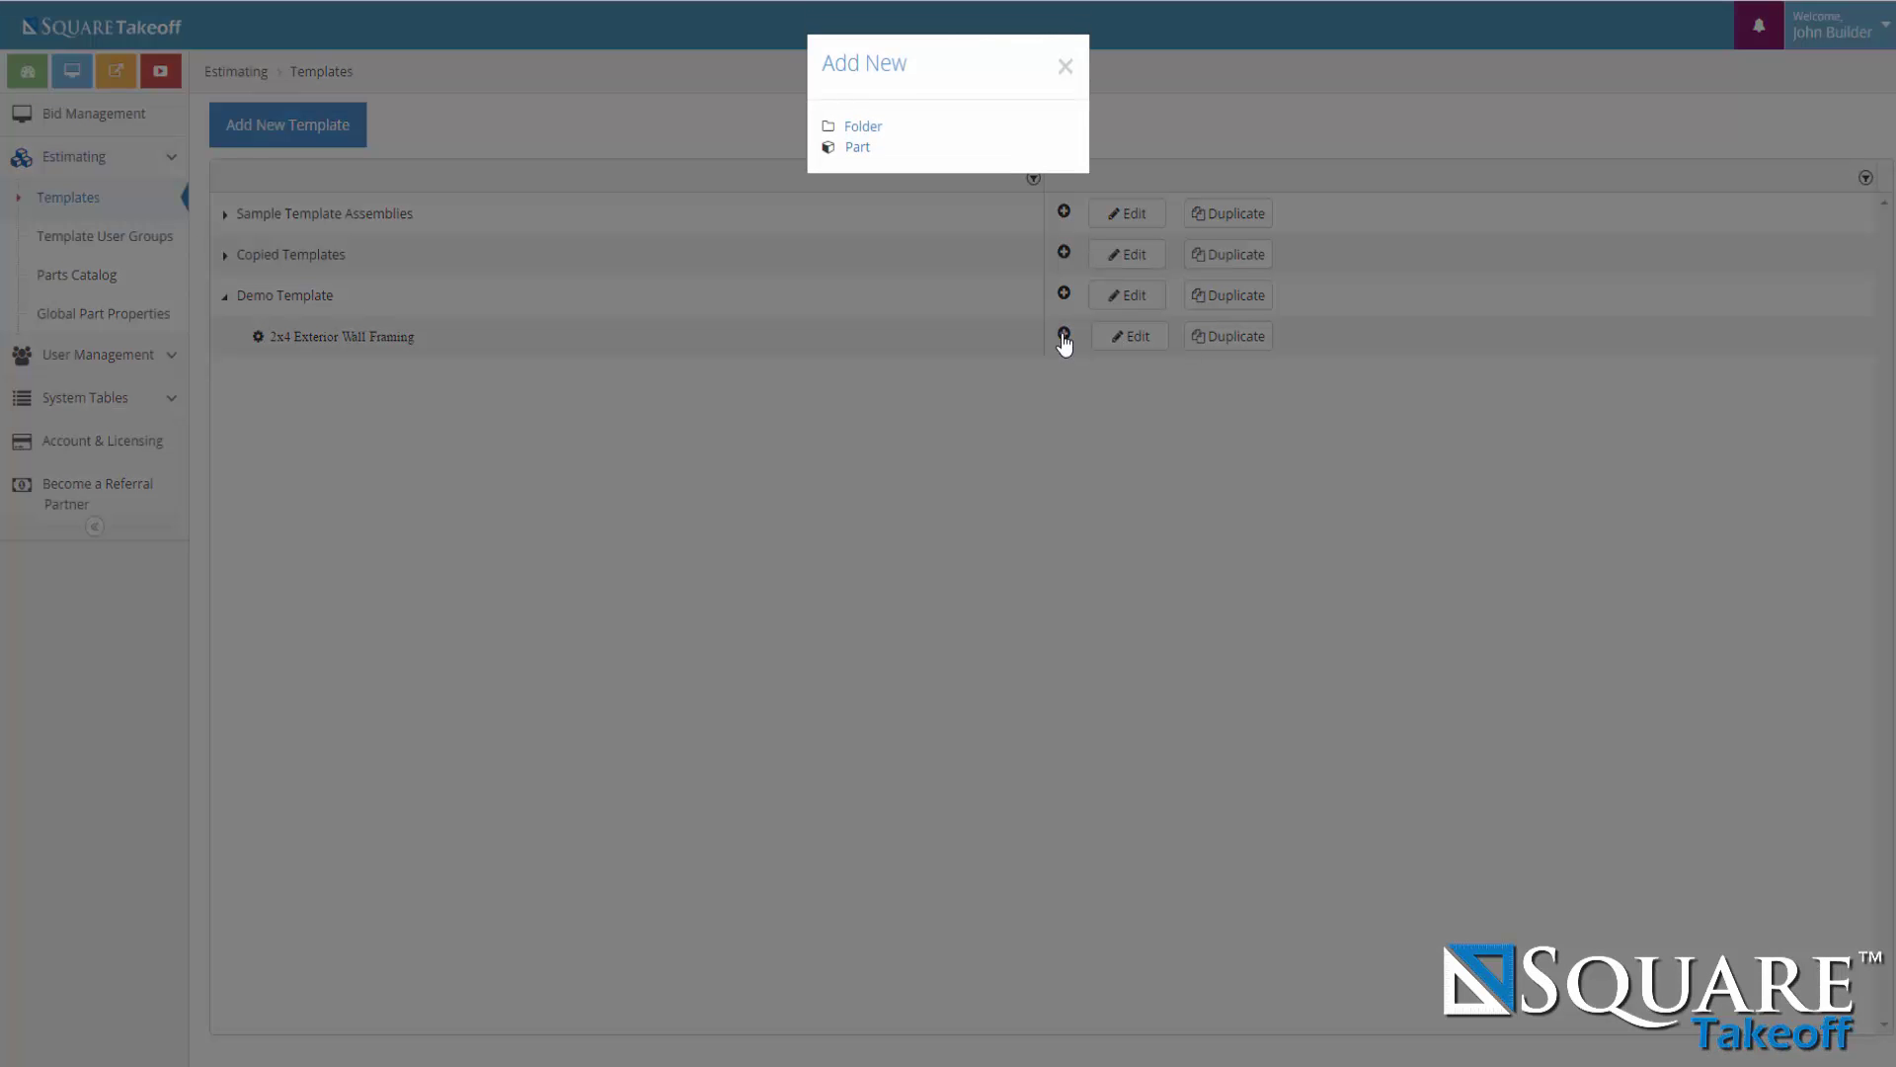
left_click(858, 151)
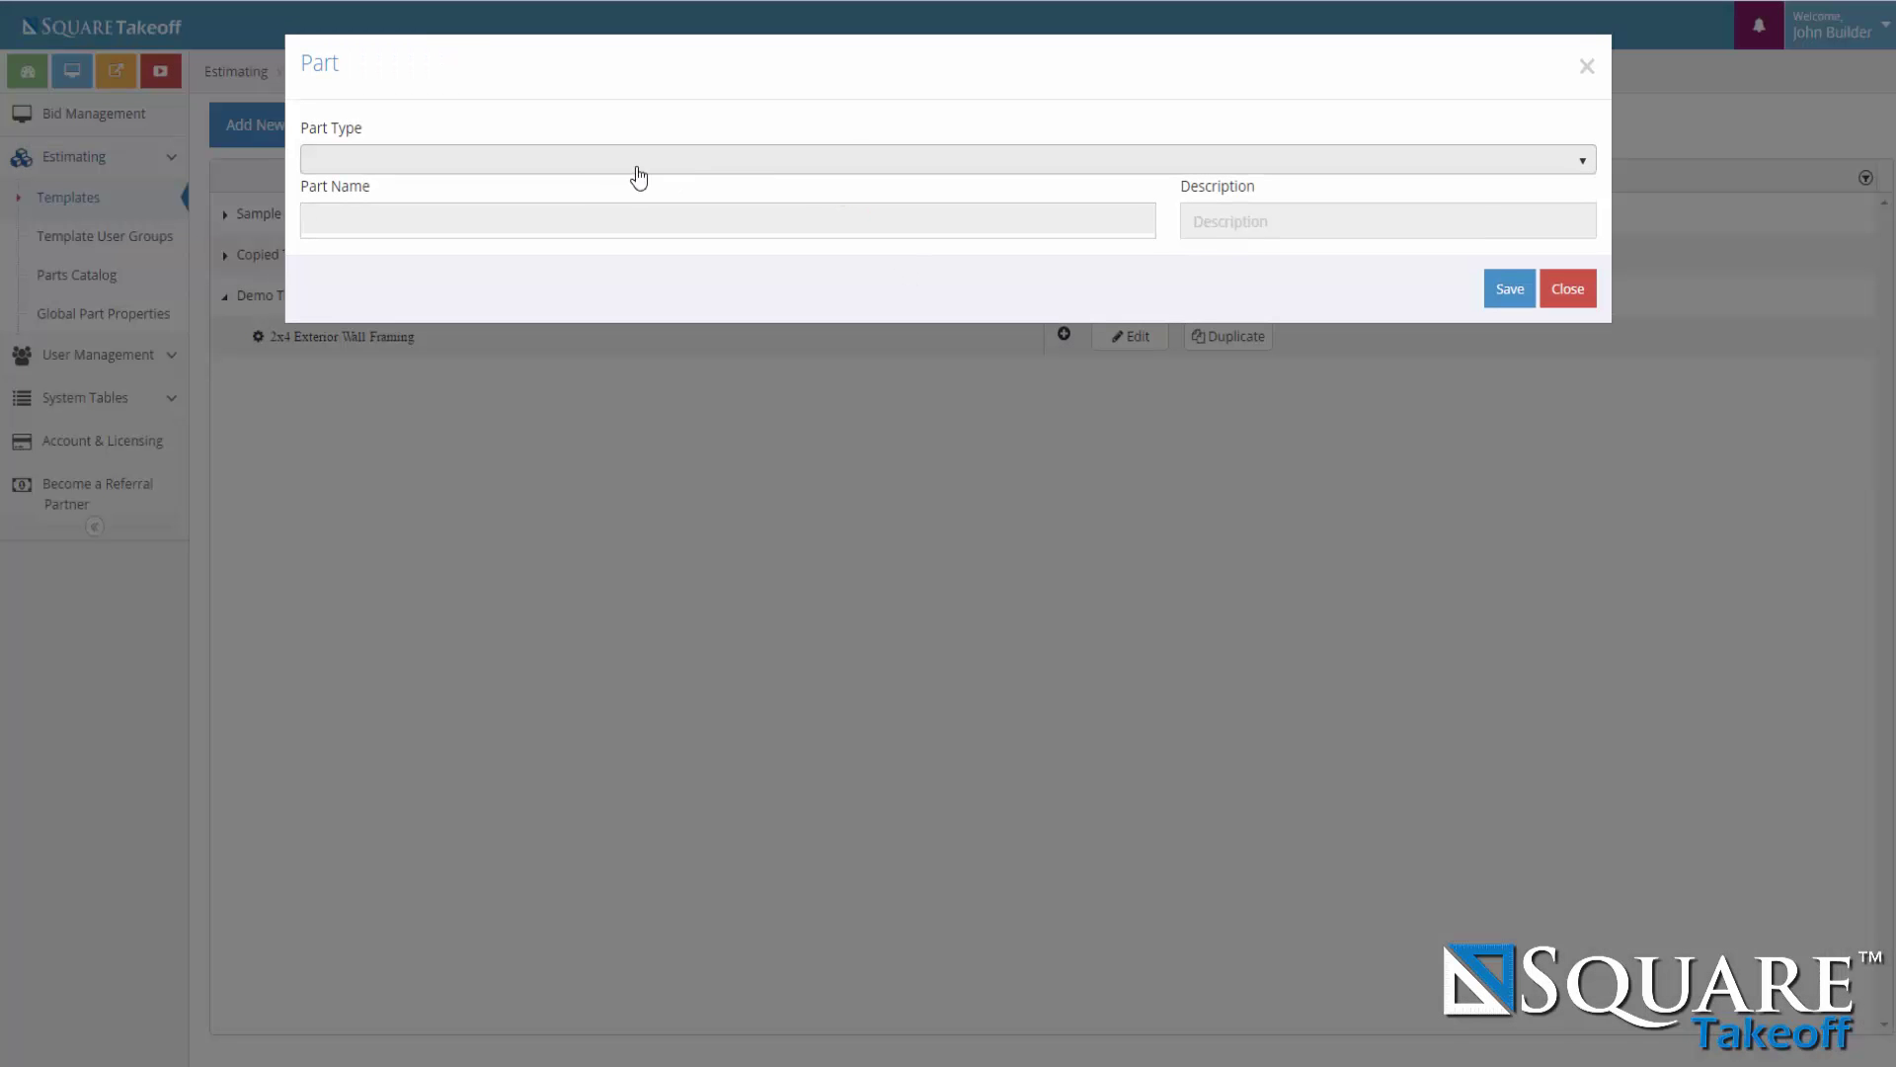
left_click(603, 168)
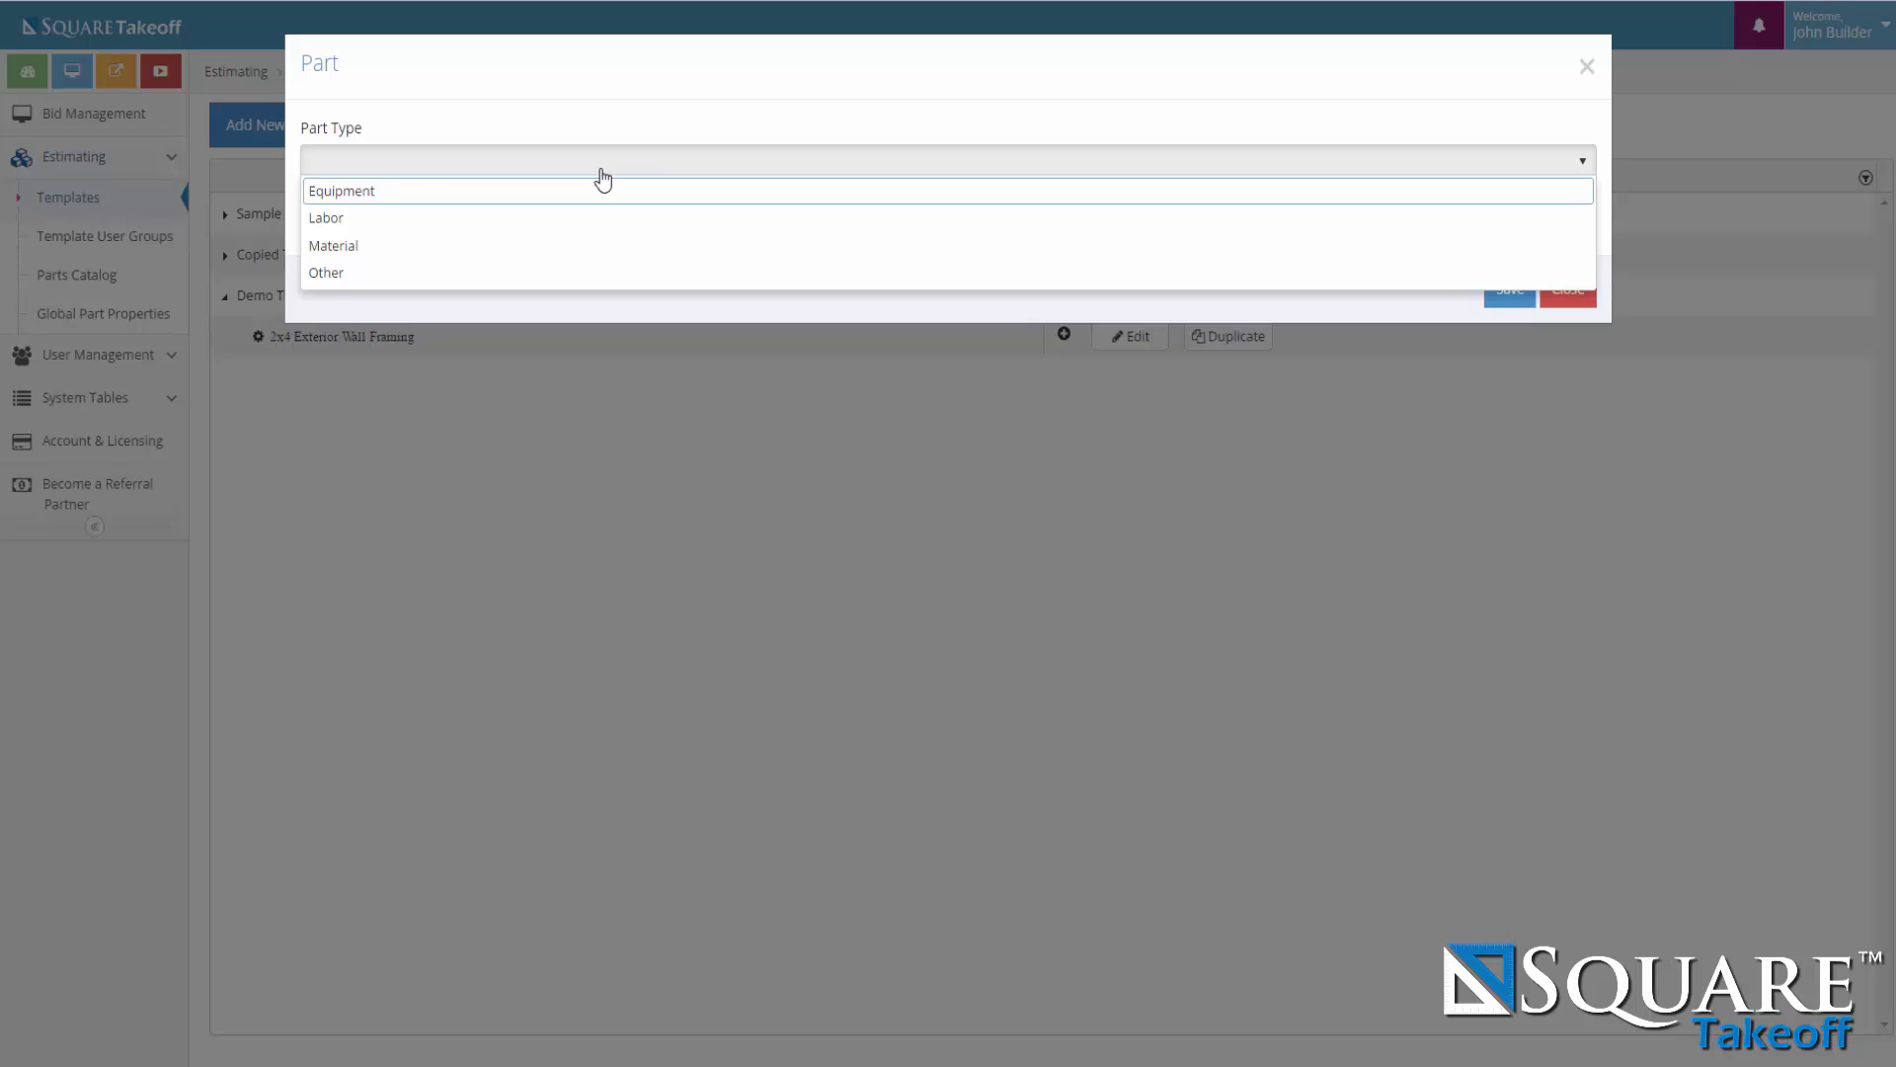
left_click(376, 247)
left_click(453, 217)
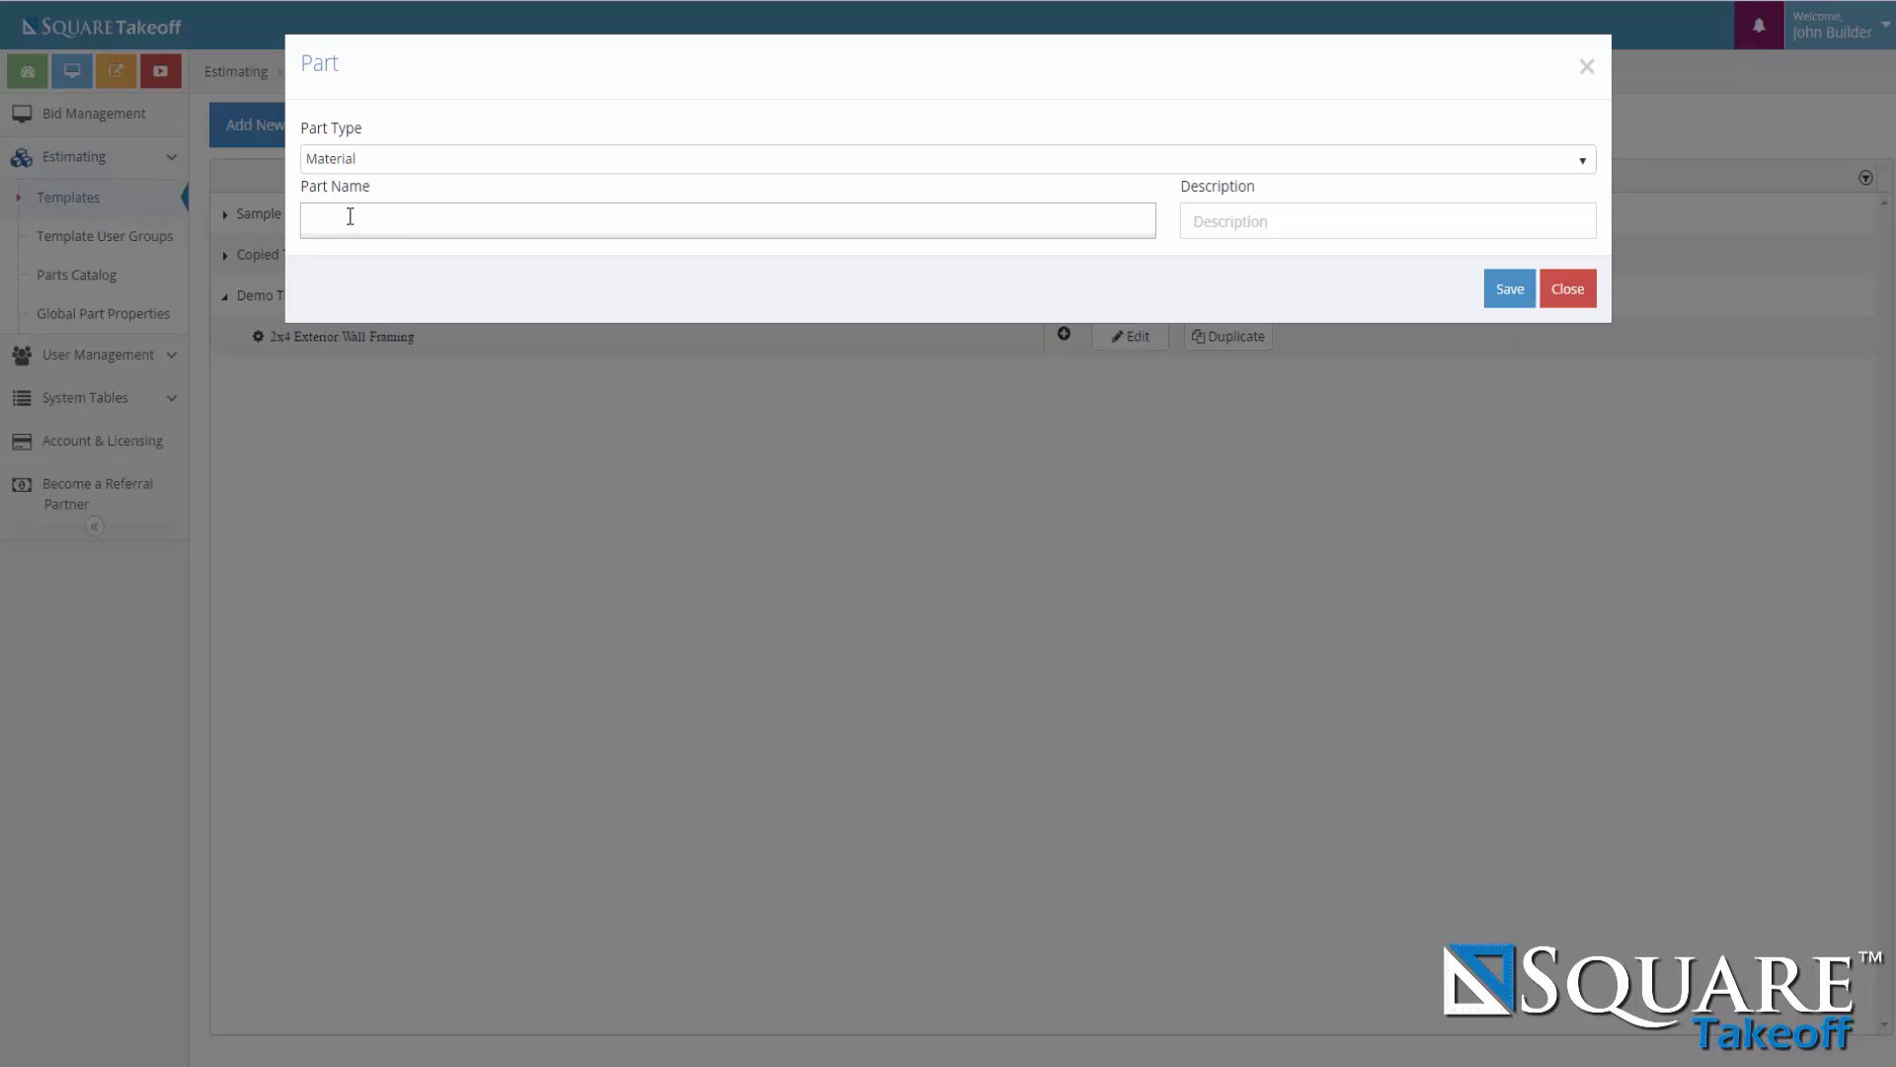
type("dry")
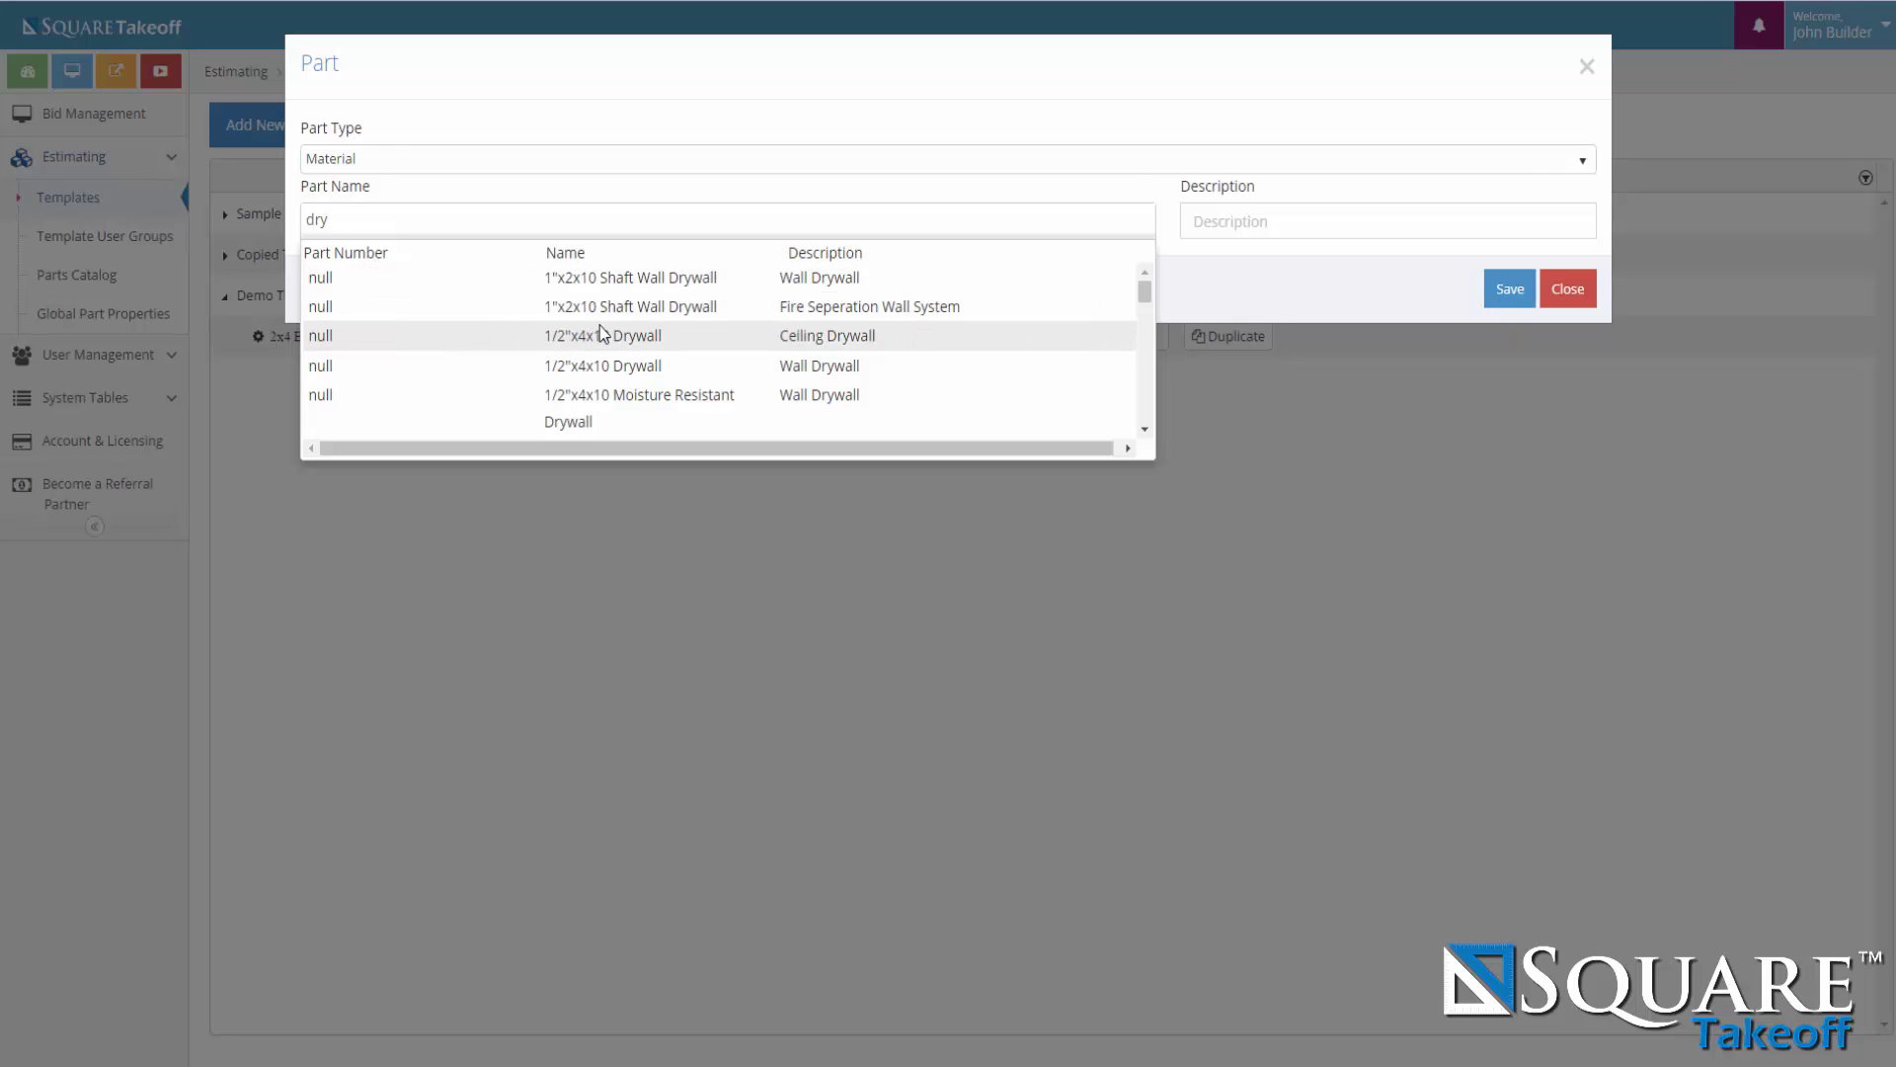
scroll(601, 332, "down", 5)
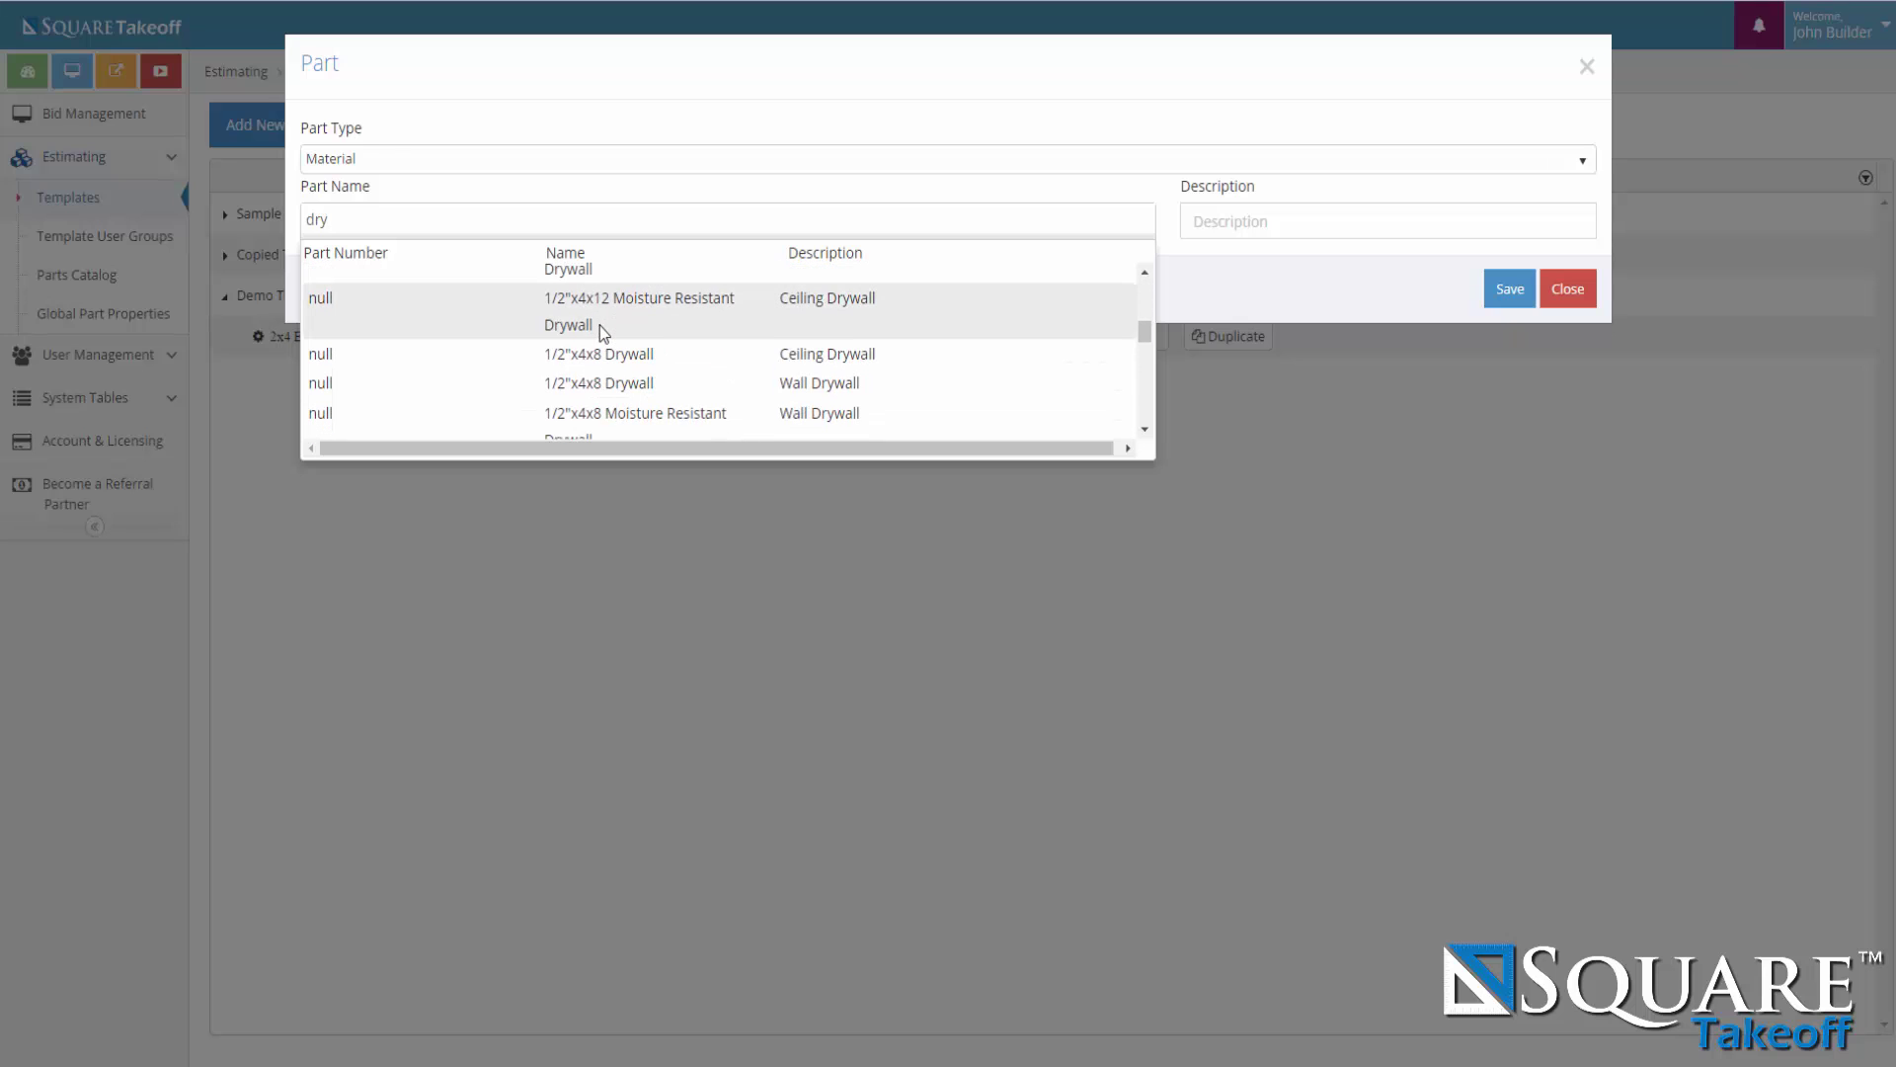
scroll(600, 329, "down", 5)
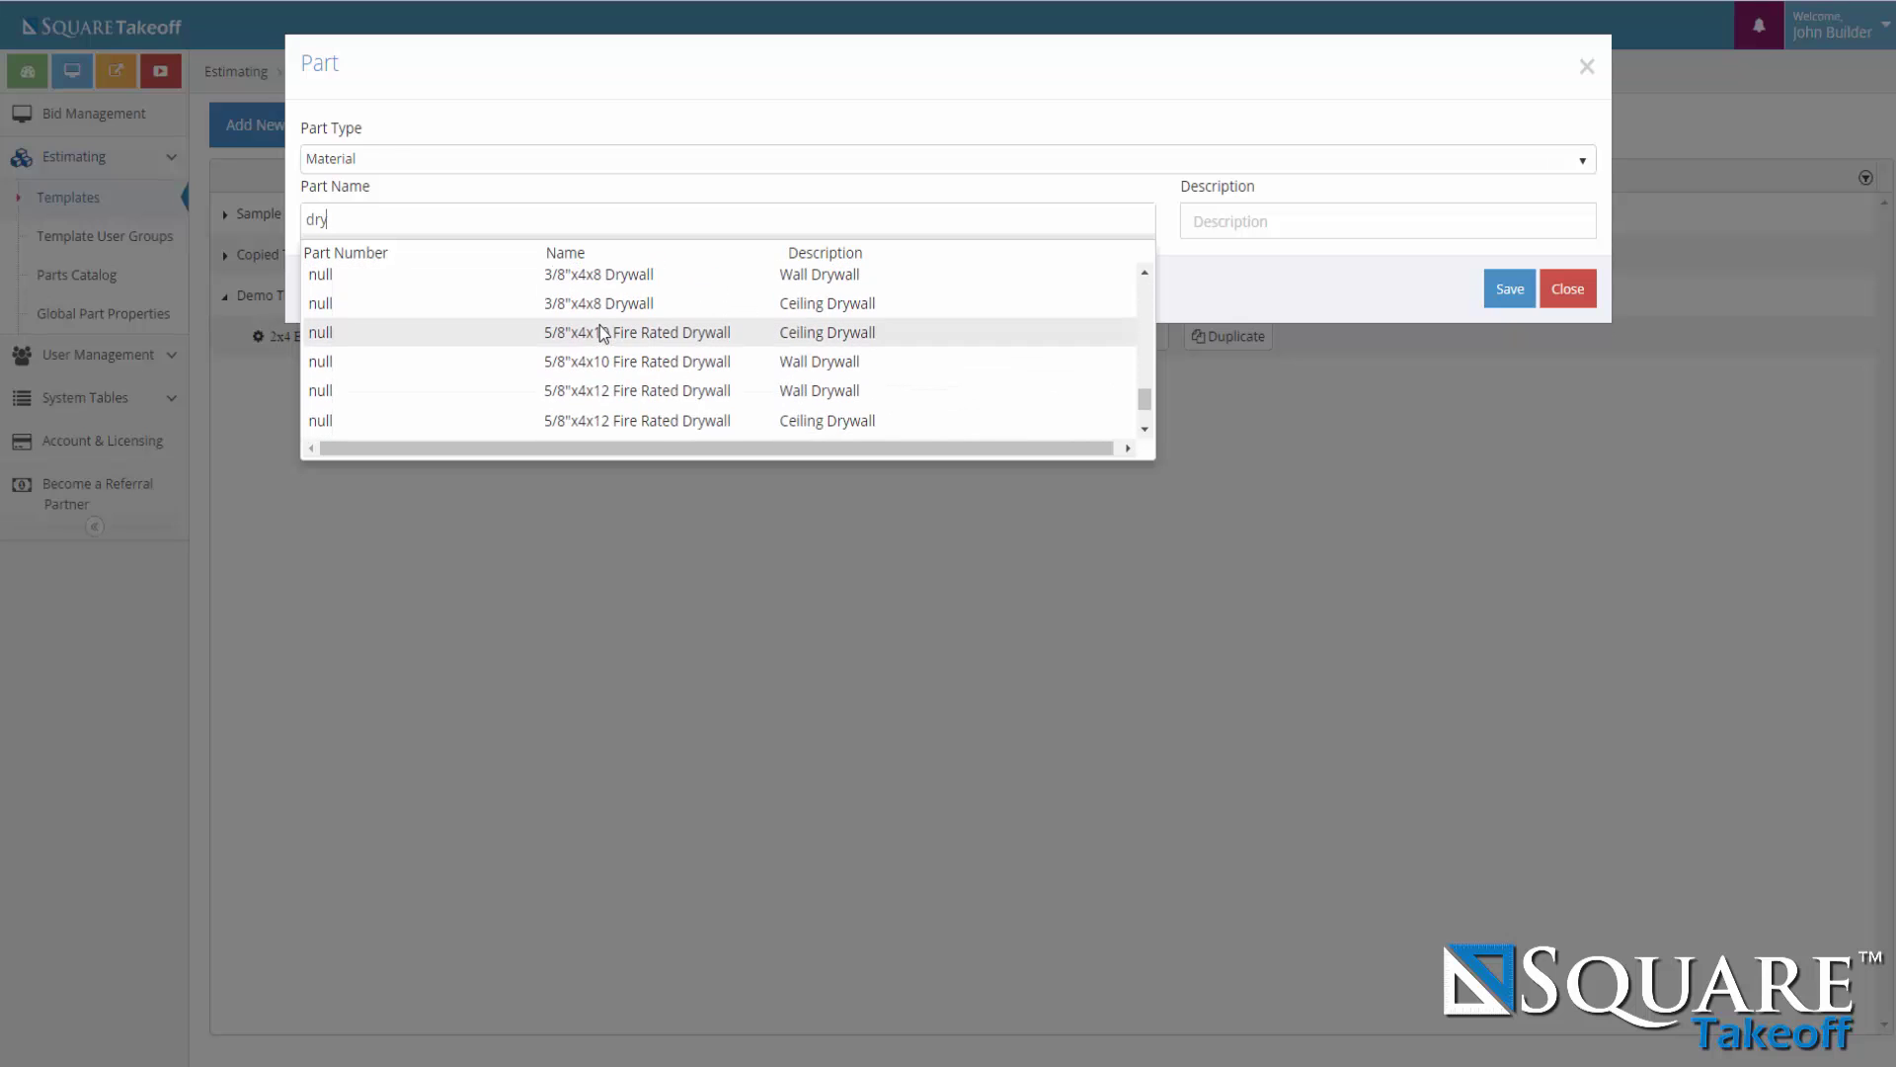
scroll(601, 329, "down", 3)
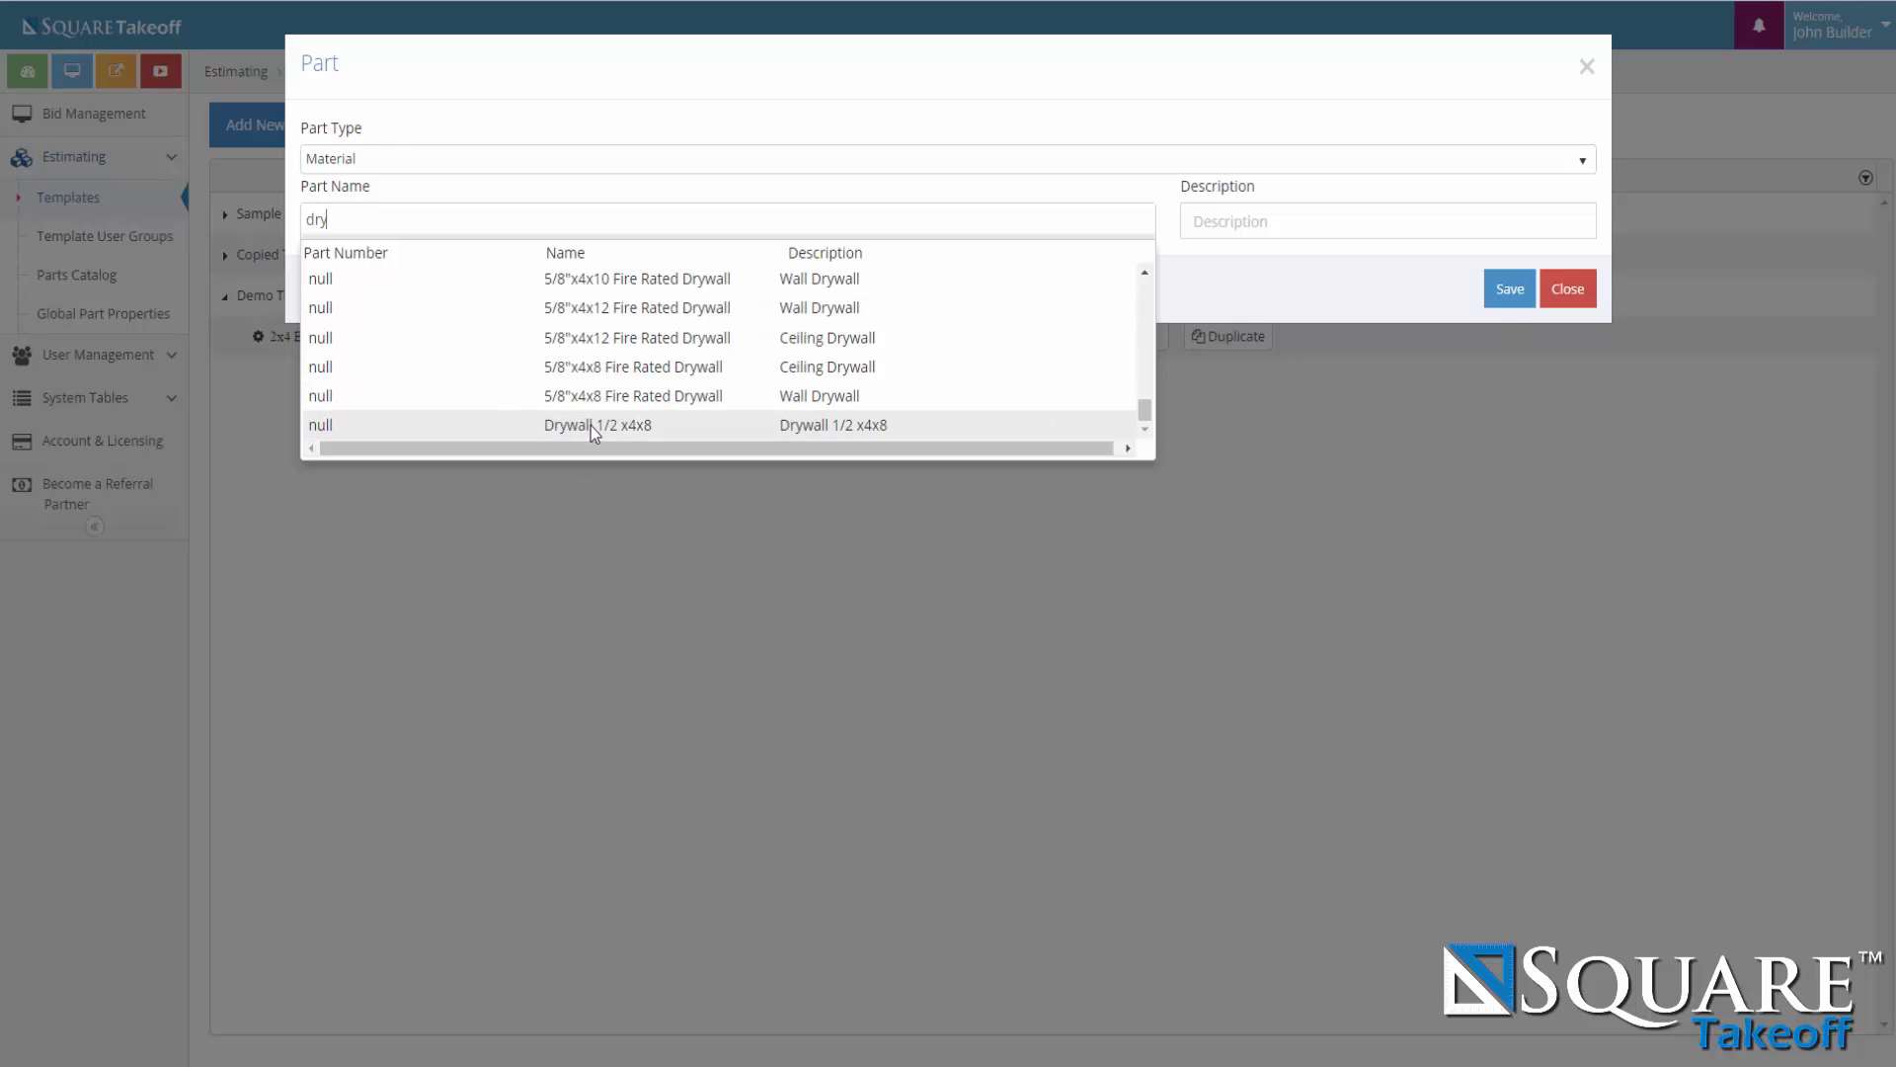
left_click(732, 428)
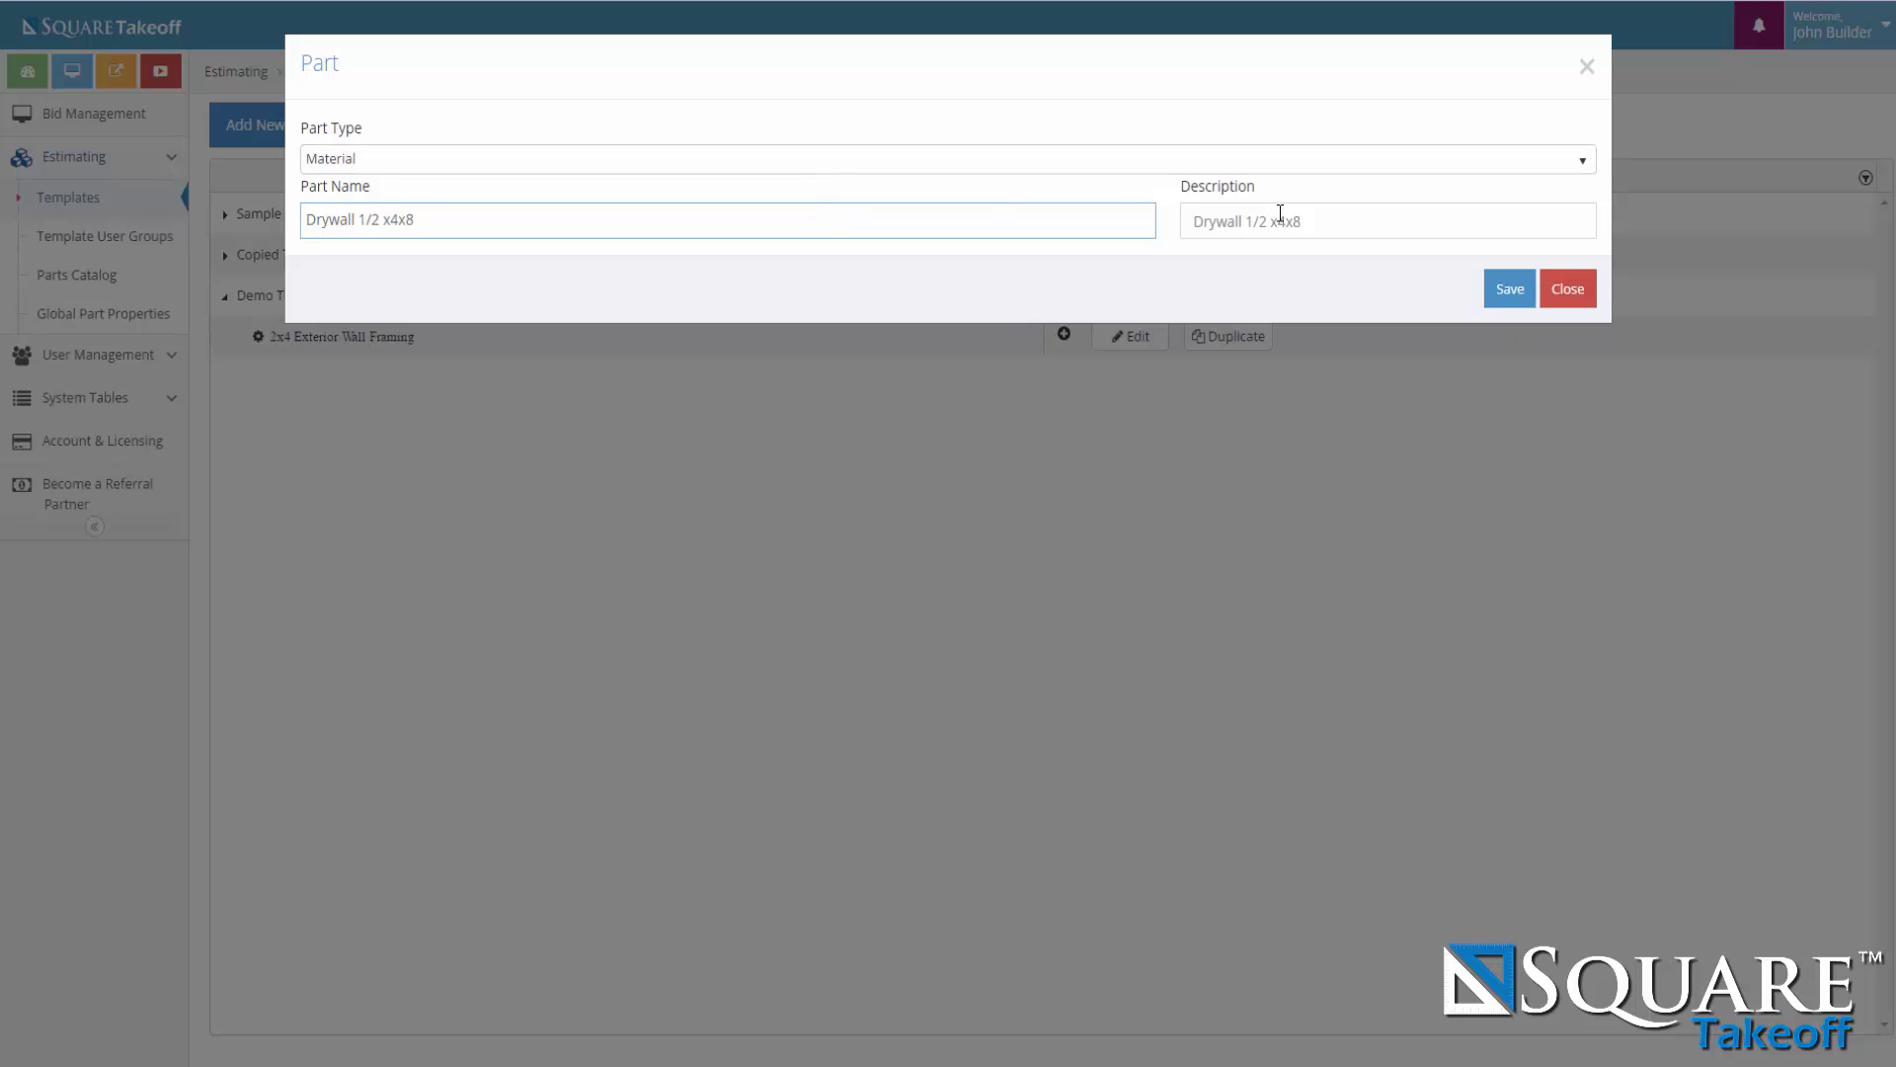
left_click(1507, 289)
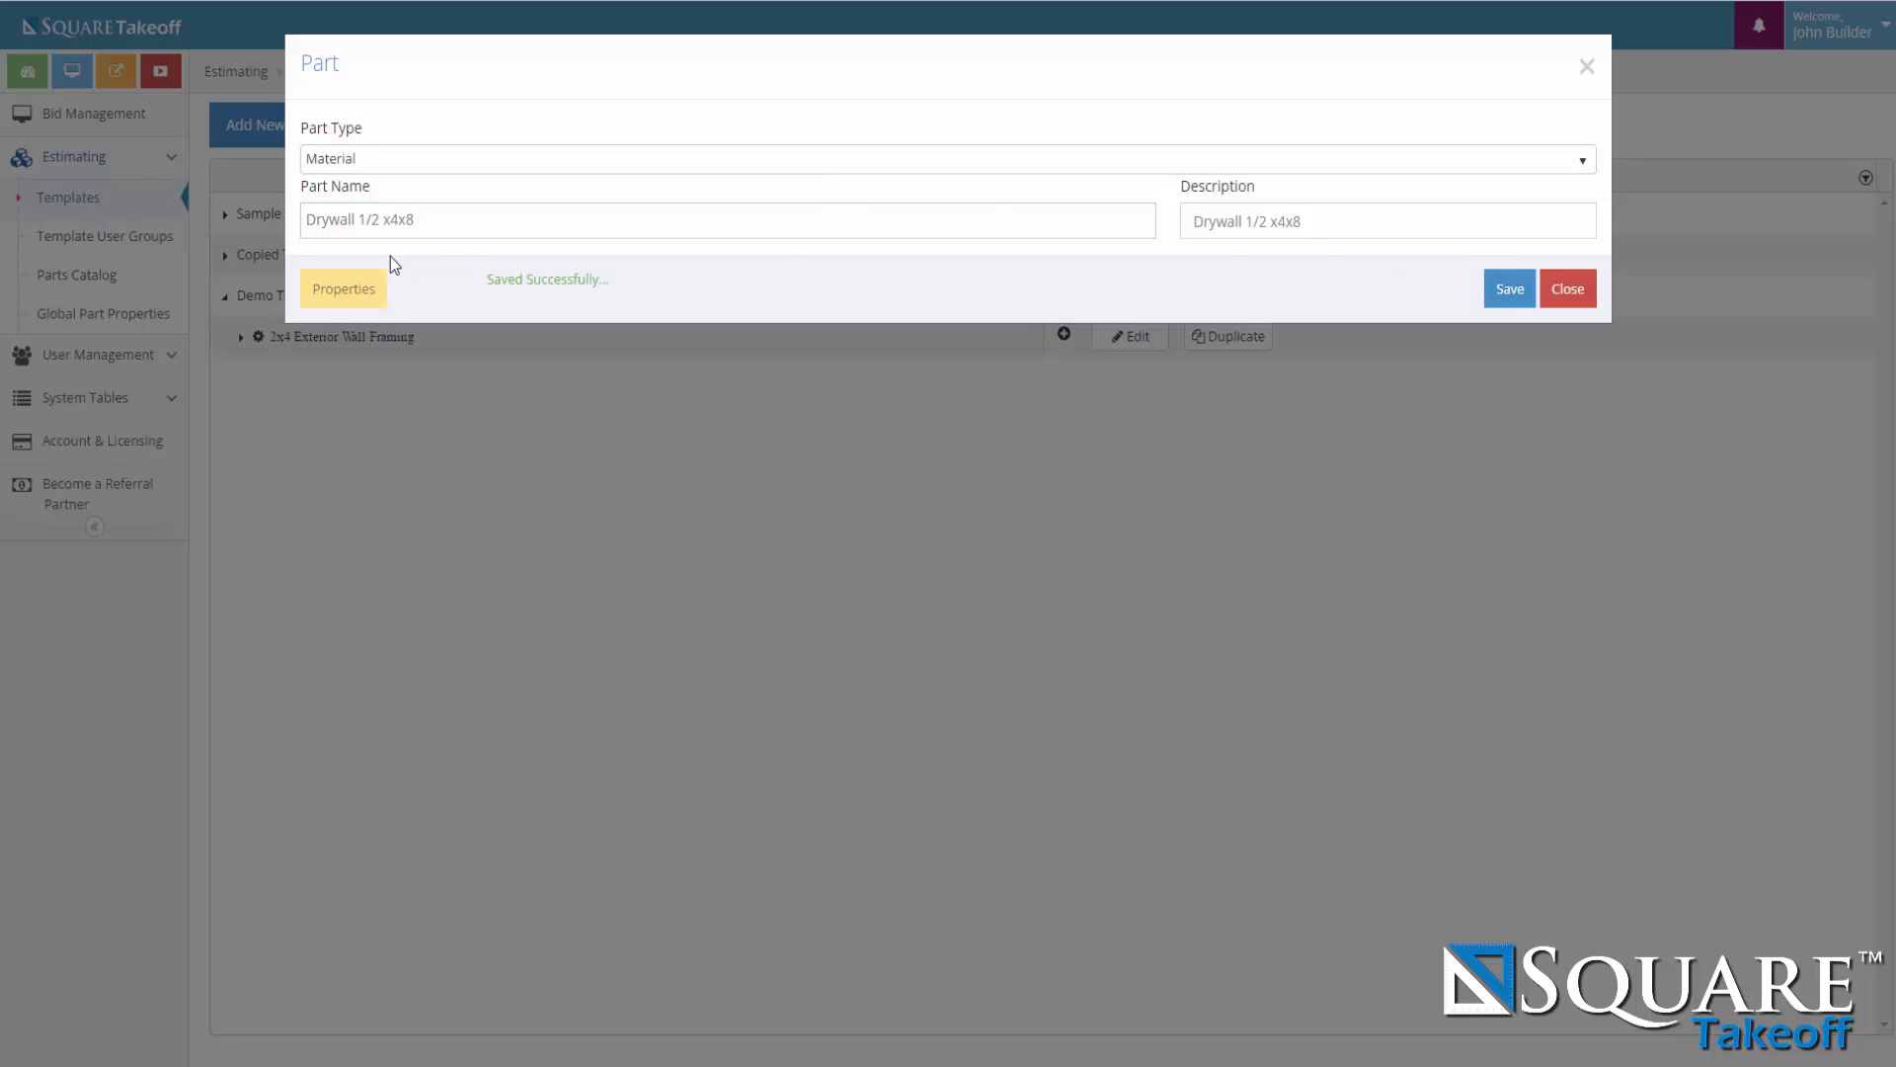
Show the drywall part's properties and expand its Estimating group.
left_click(329, 288)
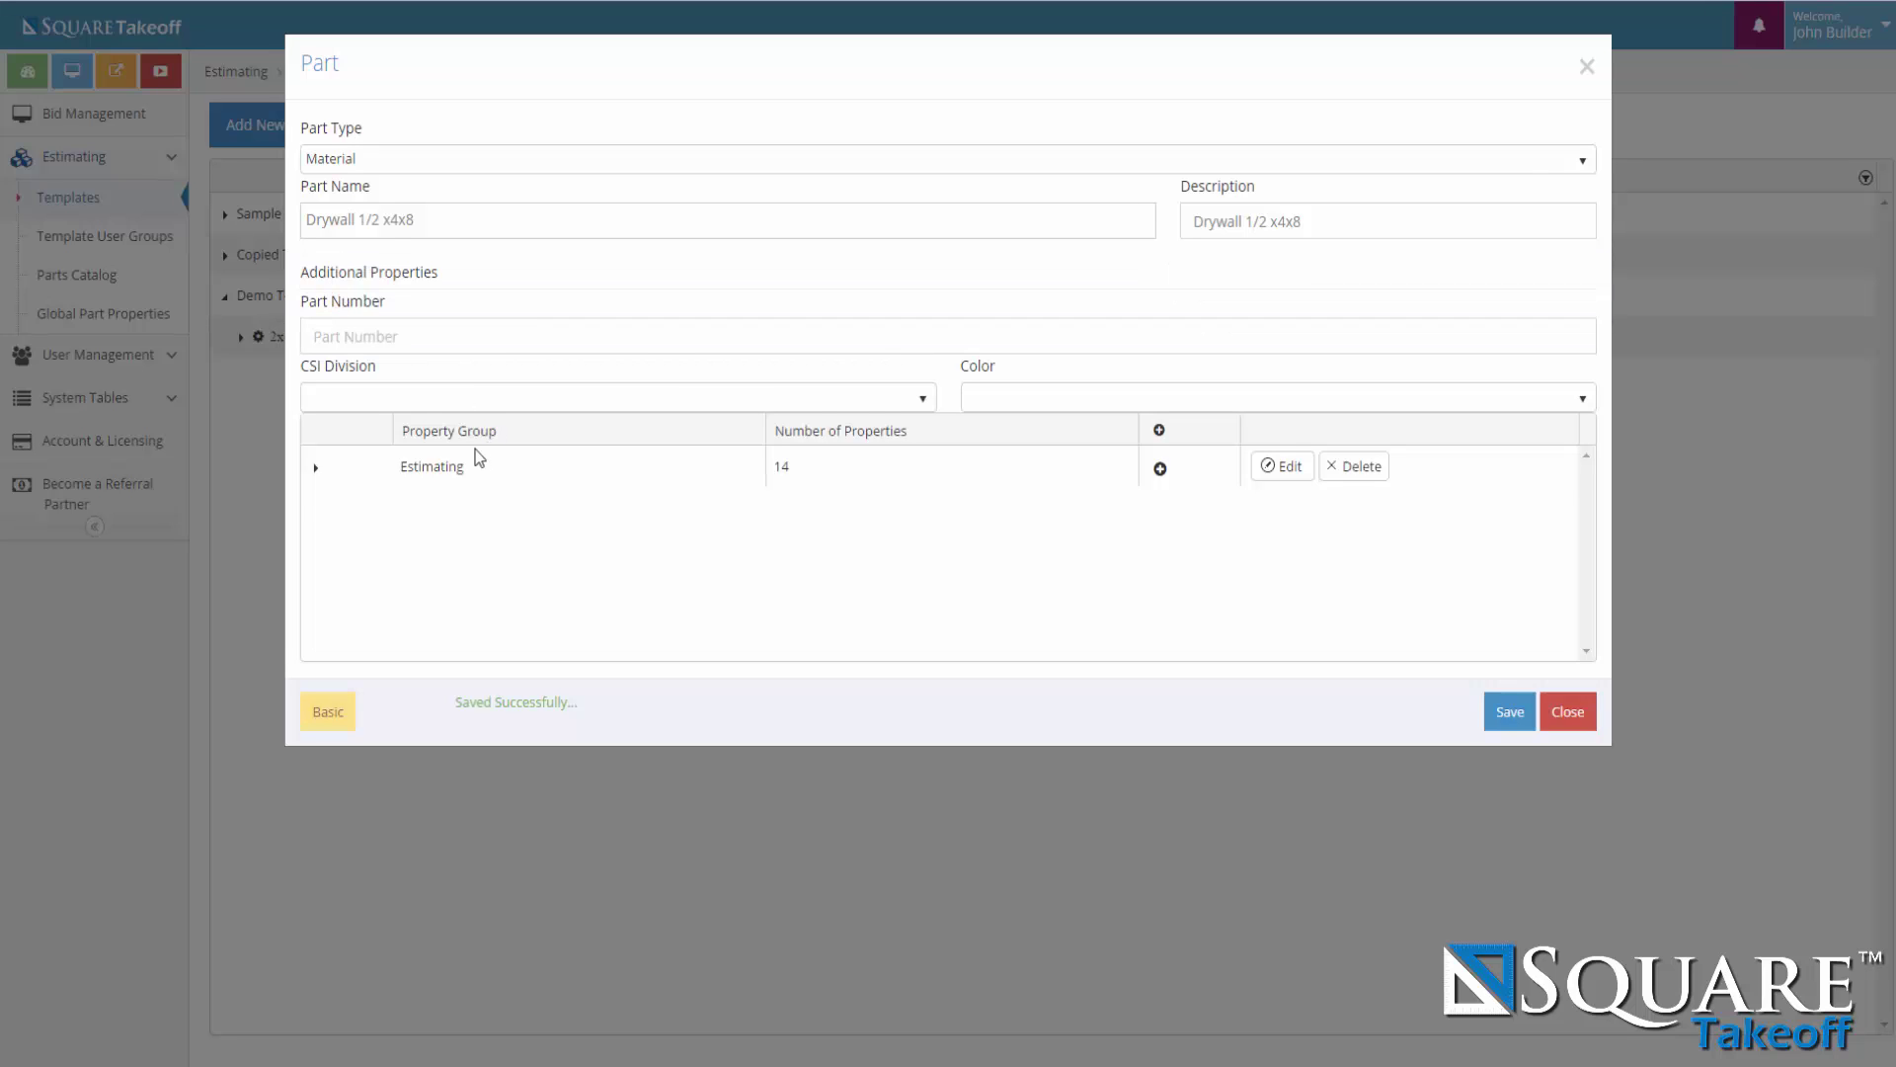
left_click(316, 471)
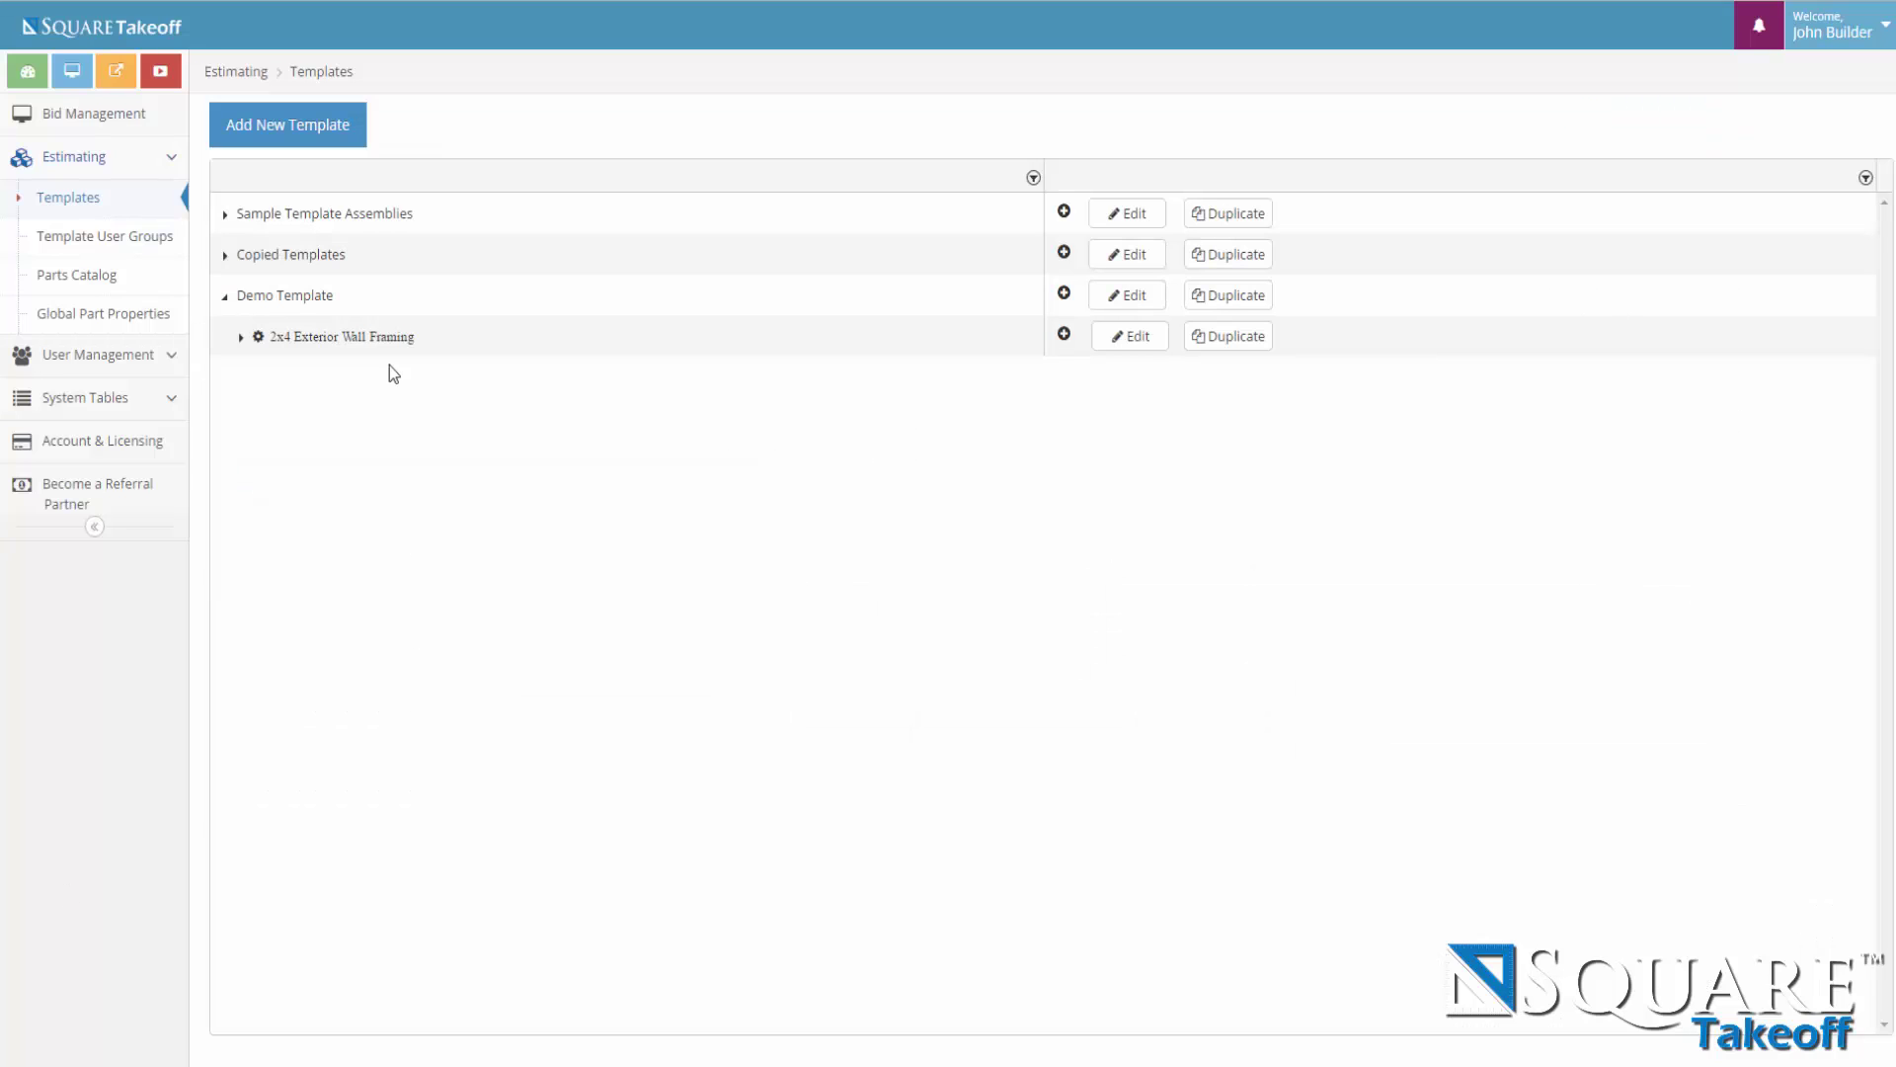
Add material part 2x4x16 Treated (Mud Sill / Bottom Plate) to the wall framing assembly and save.
left_click(241, 338)
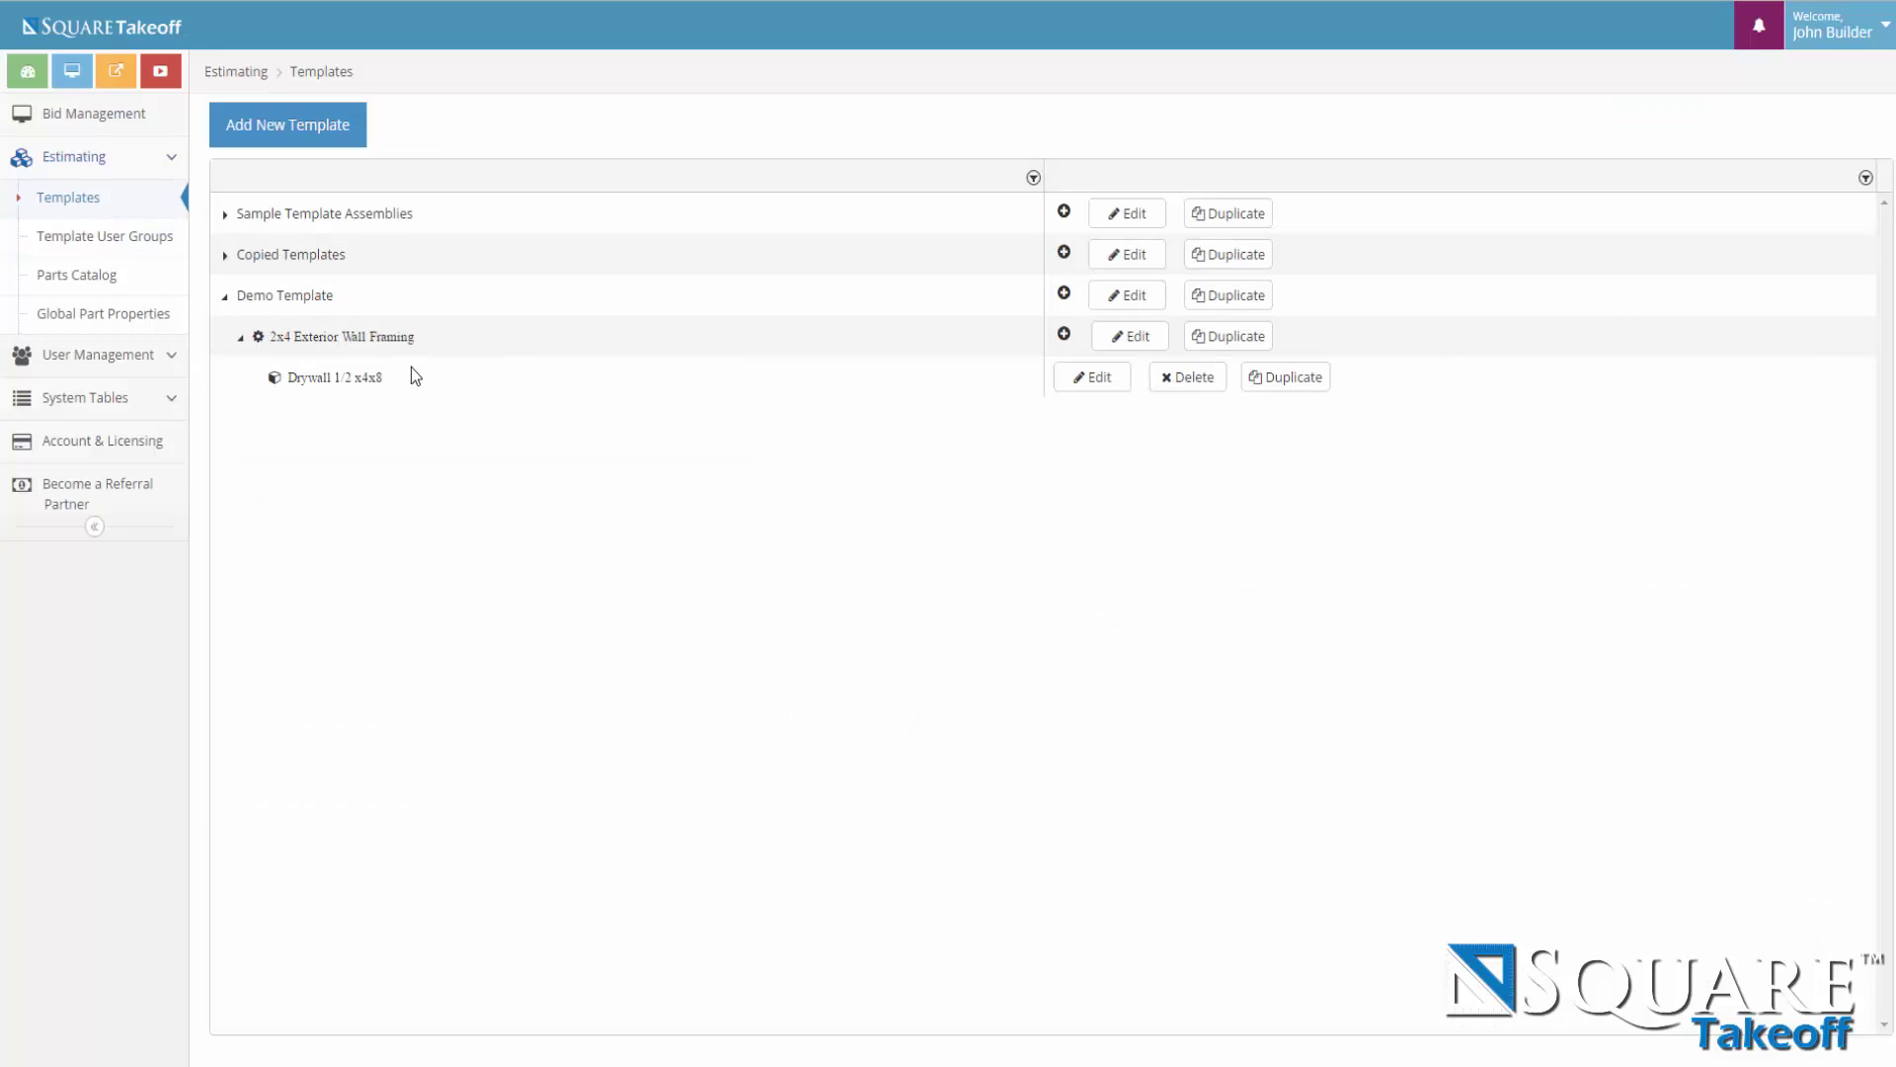
left_click(1064, 336)
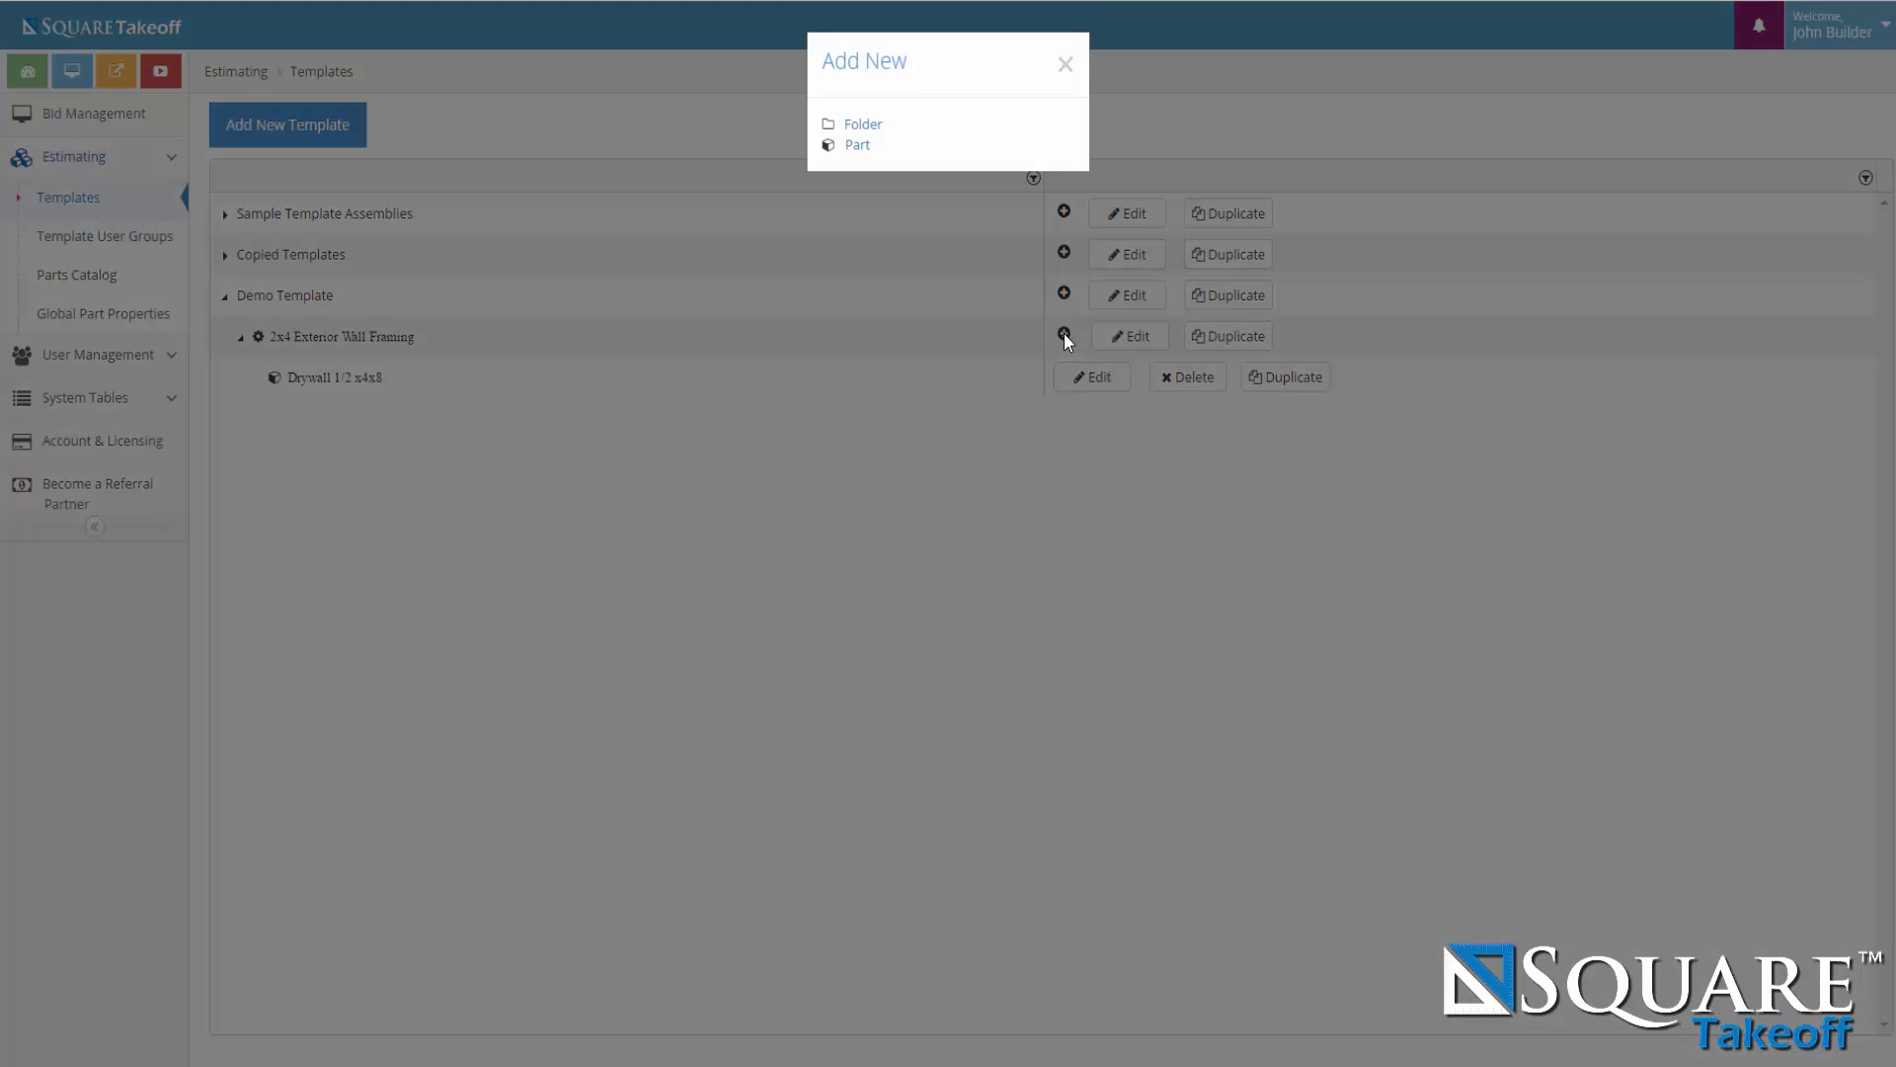
left_click(858, 148)
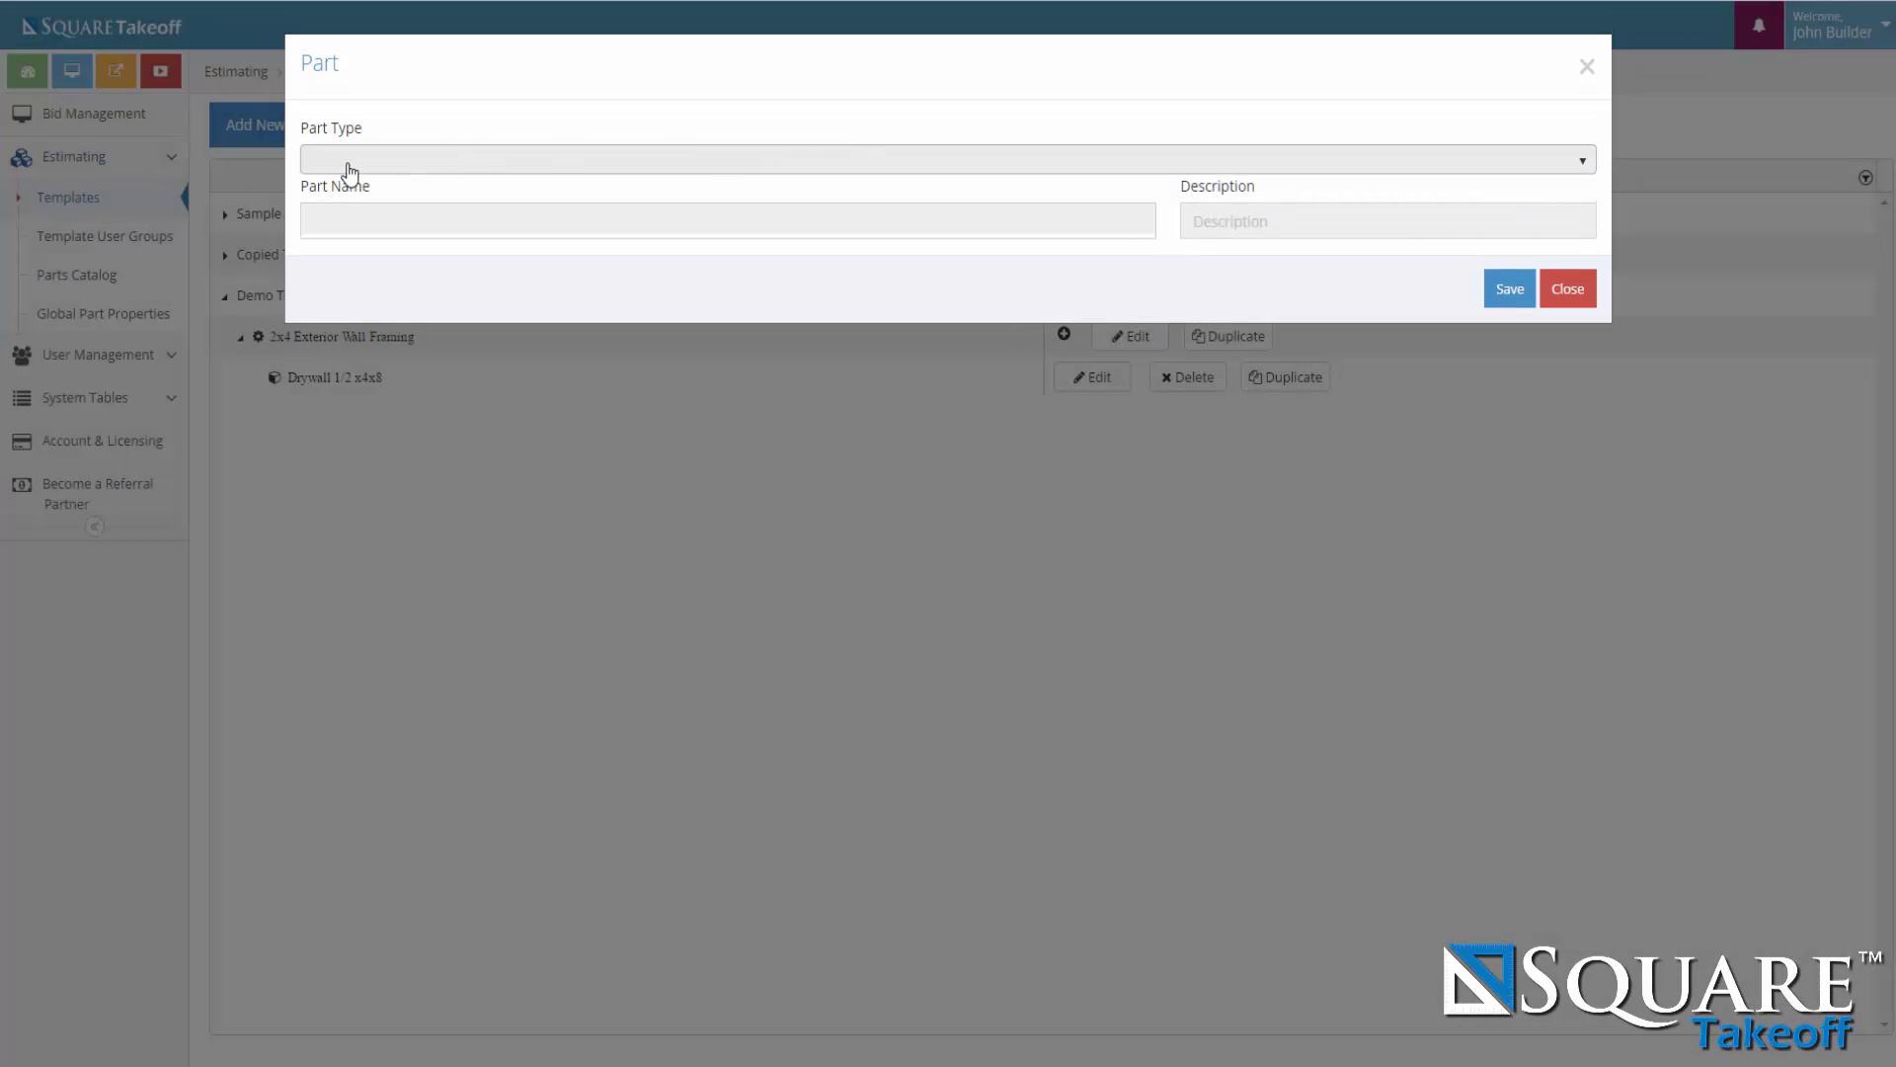
left_click(350, 163)
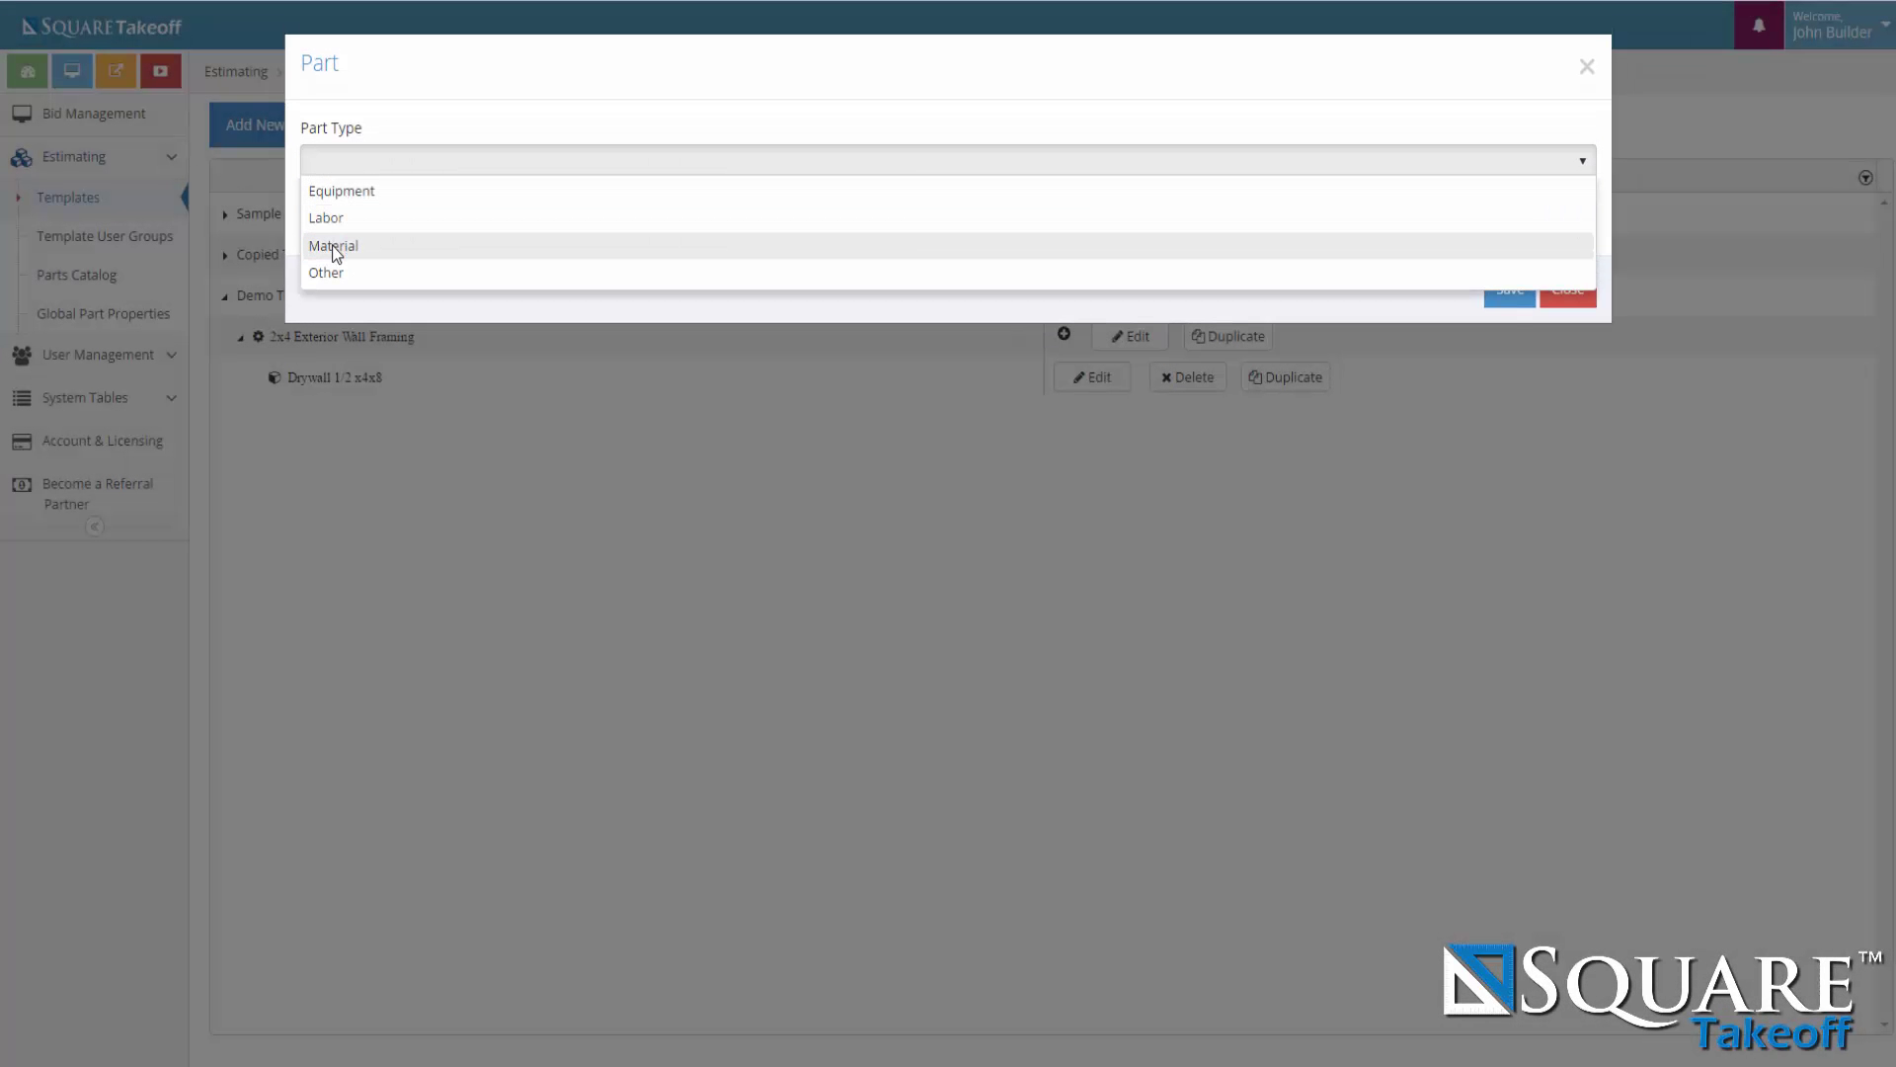
left_click(332, 245)
left_click(340, 223)
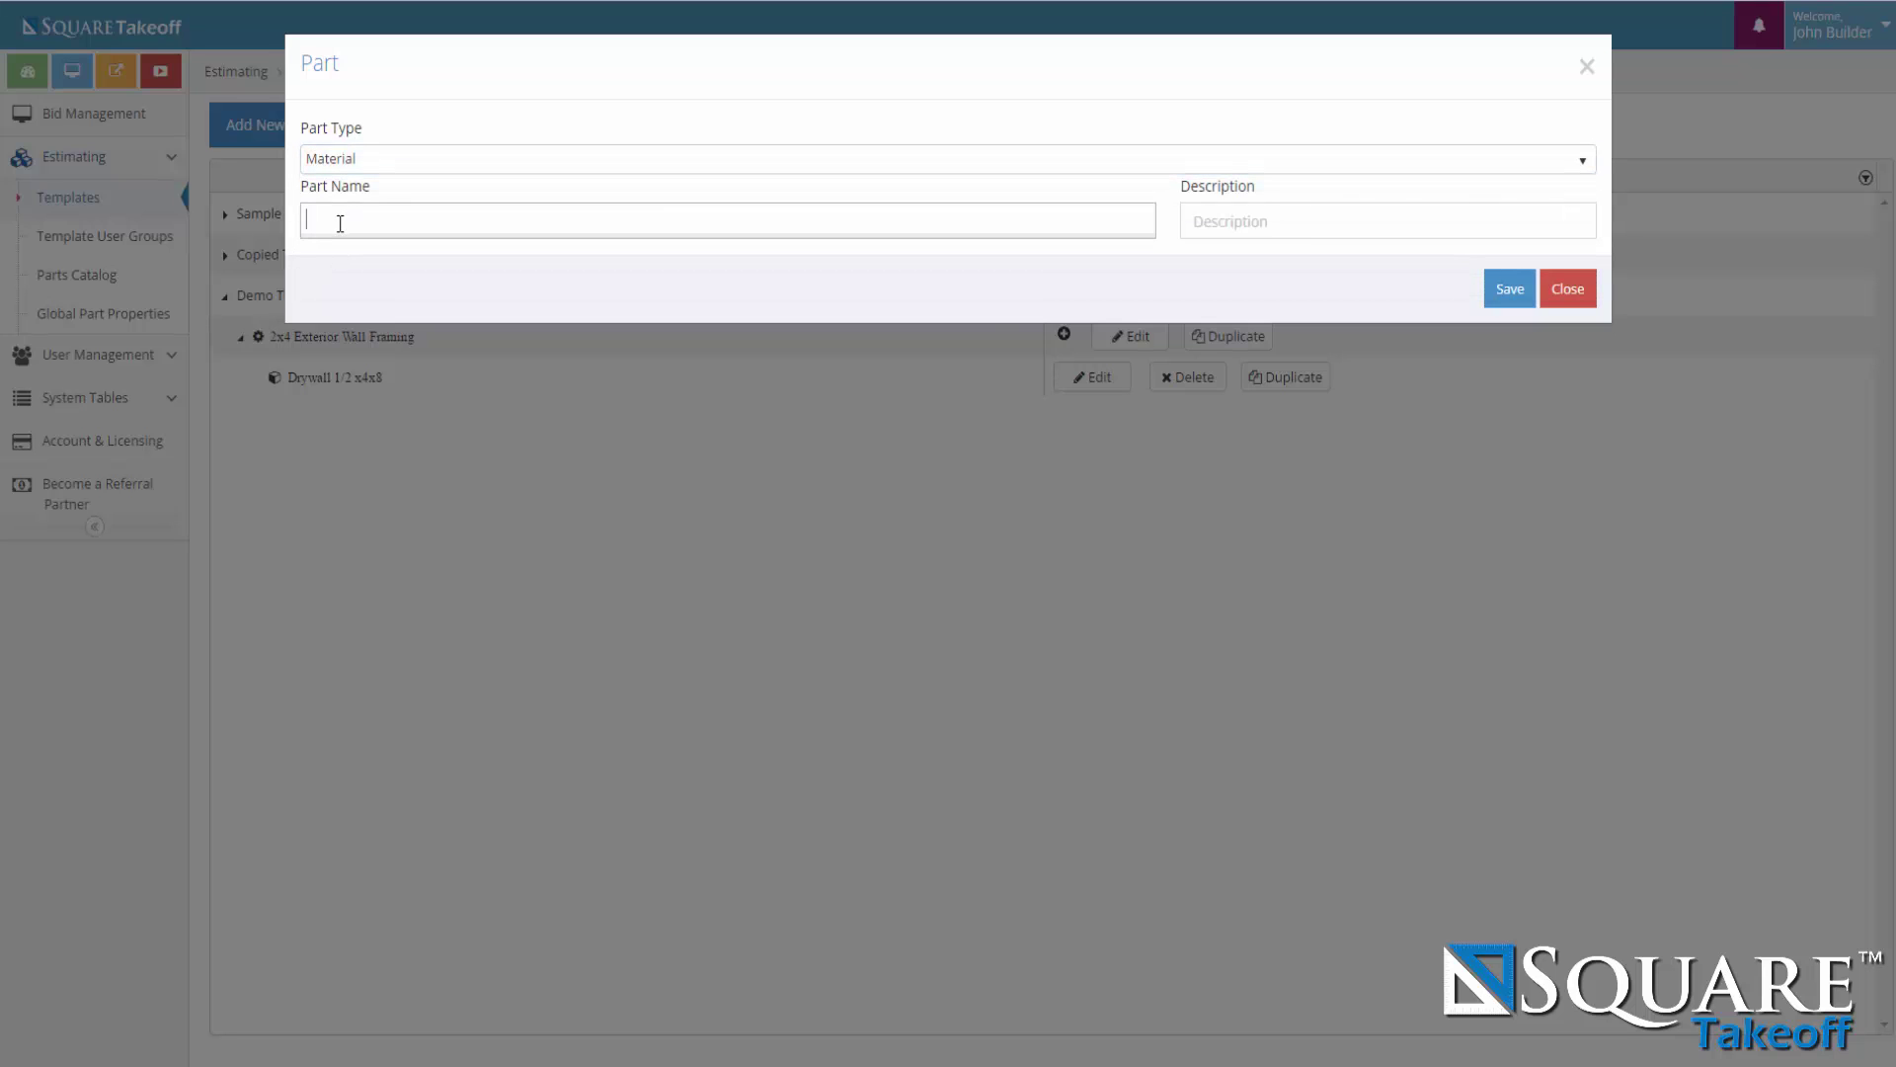
type("2x4")
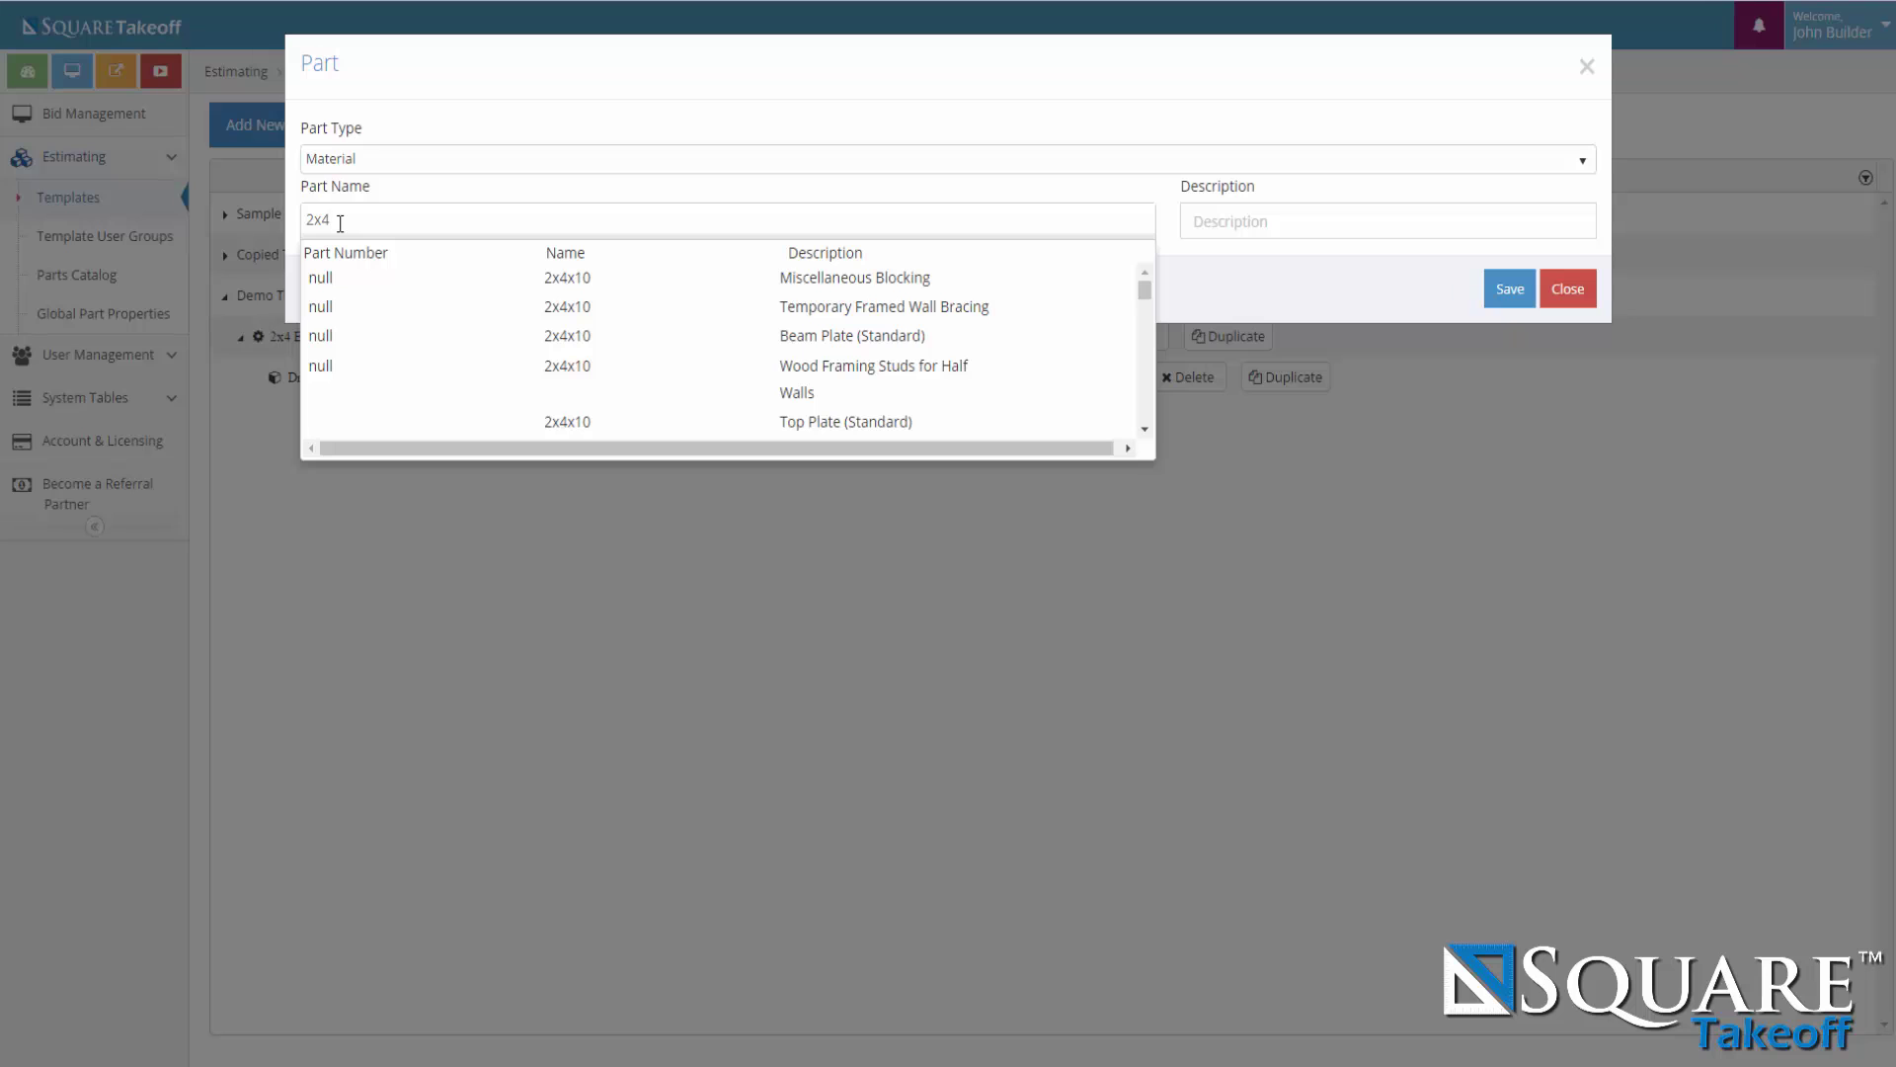
type("x16")
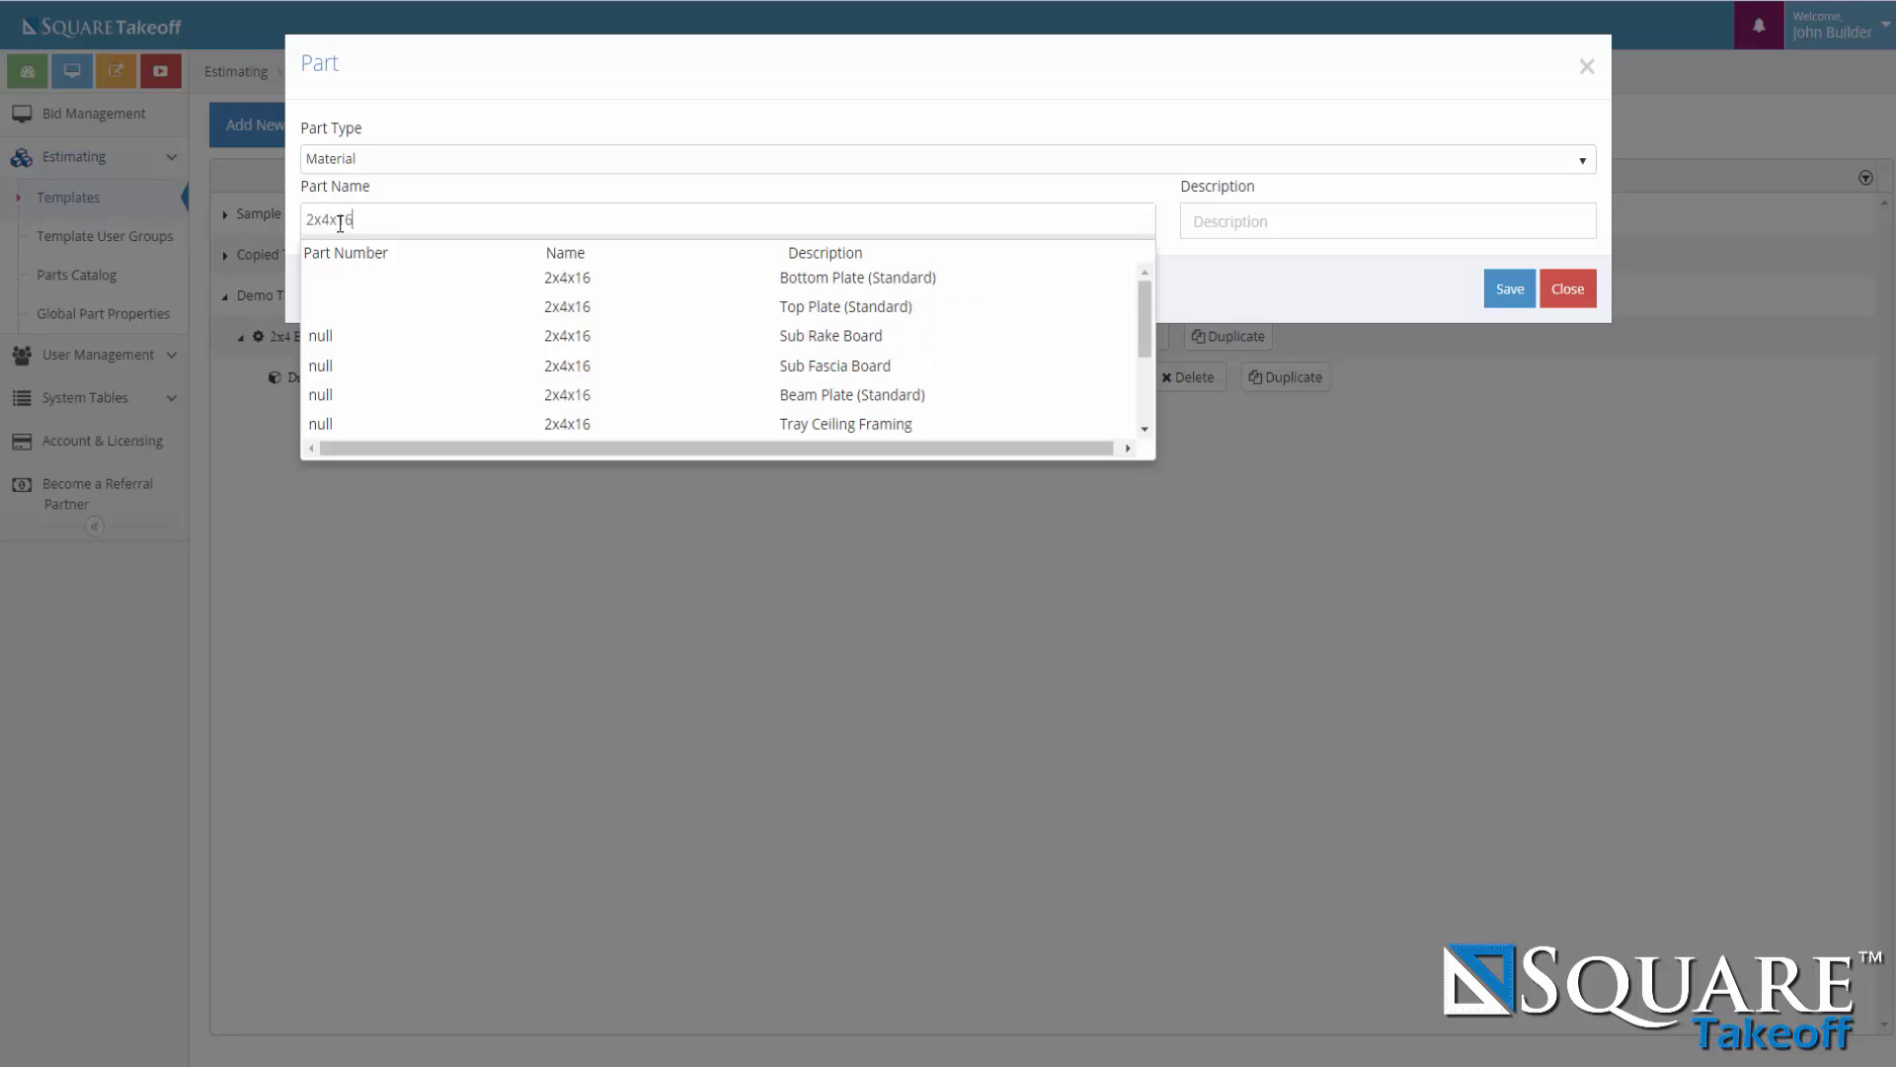
scroll(632, 321, "down", 1)
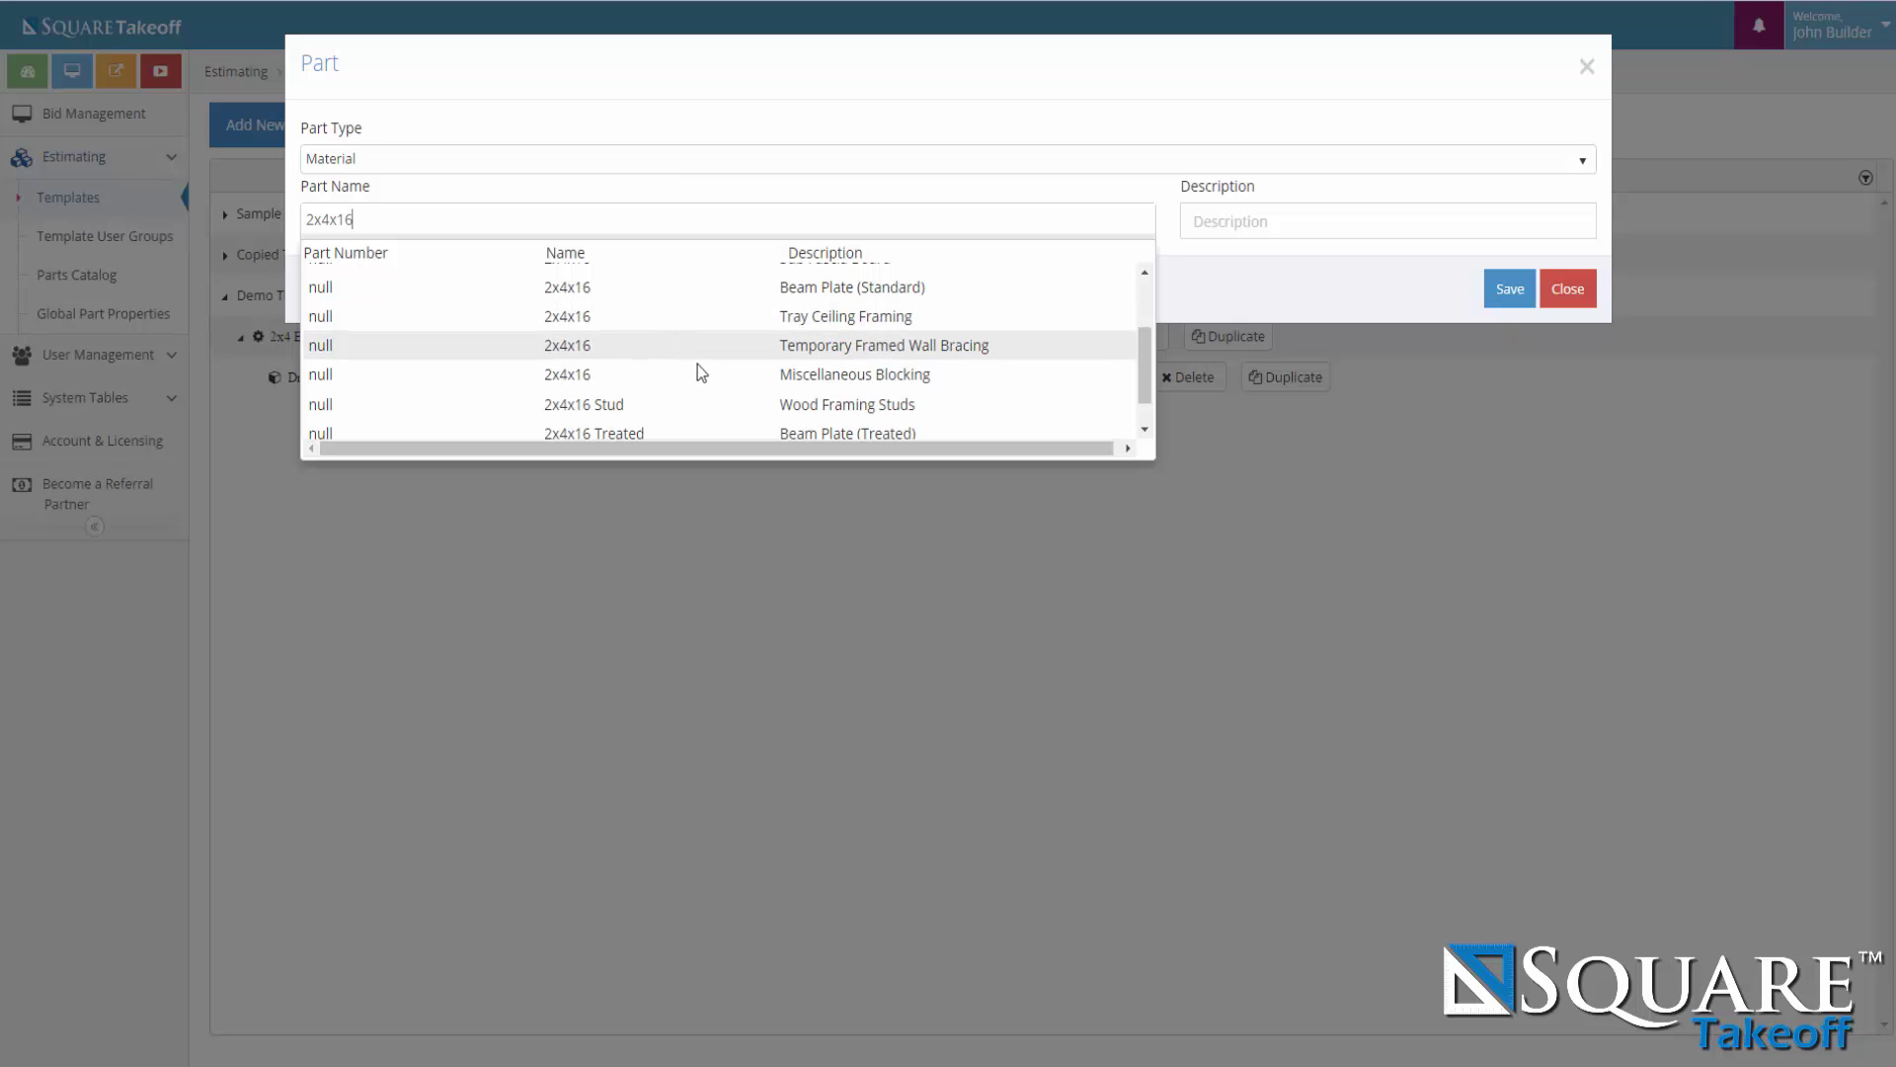
scroll(698, 371, "down", 1)
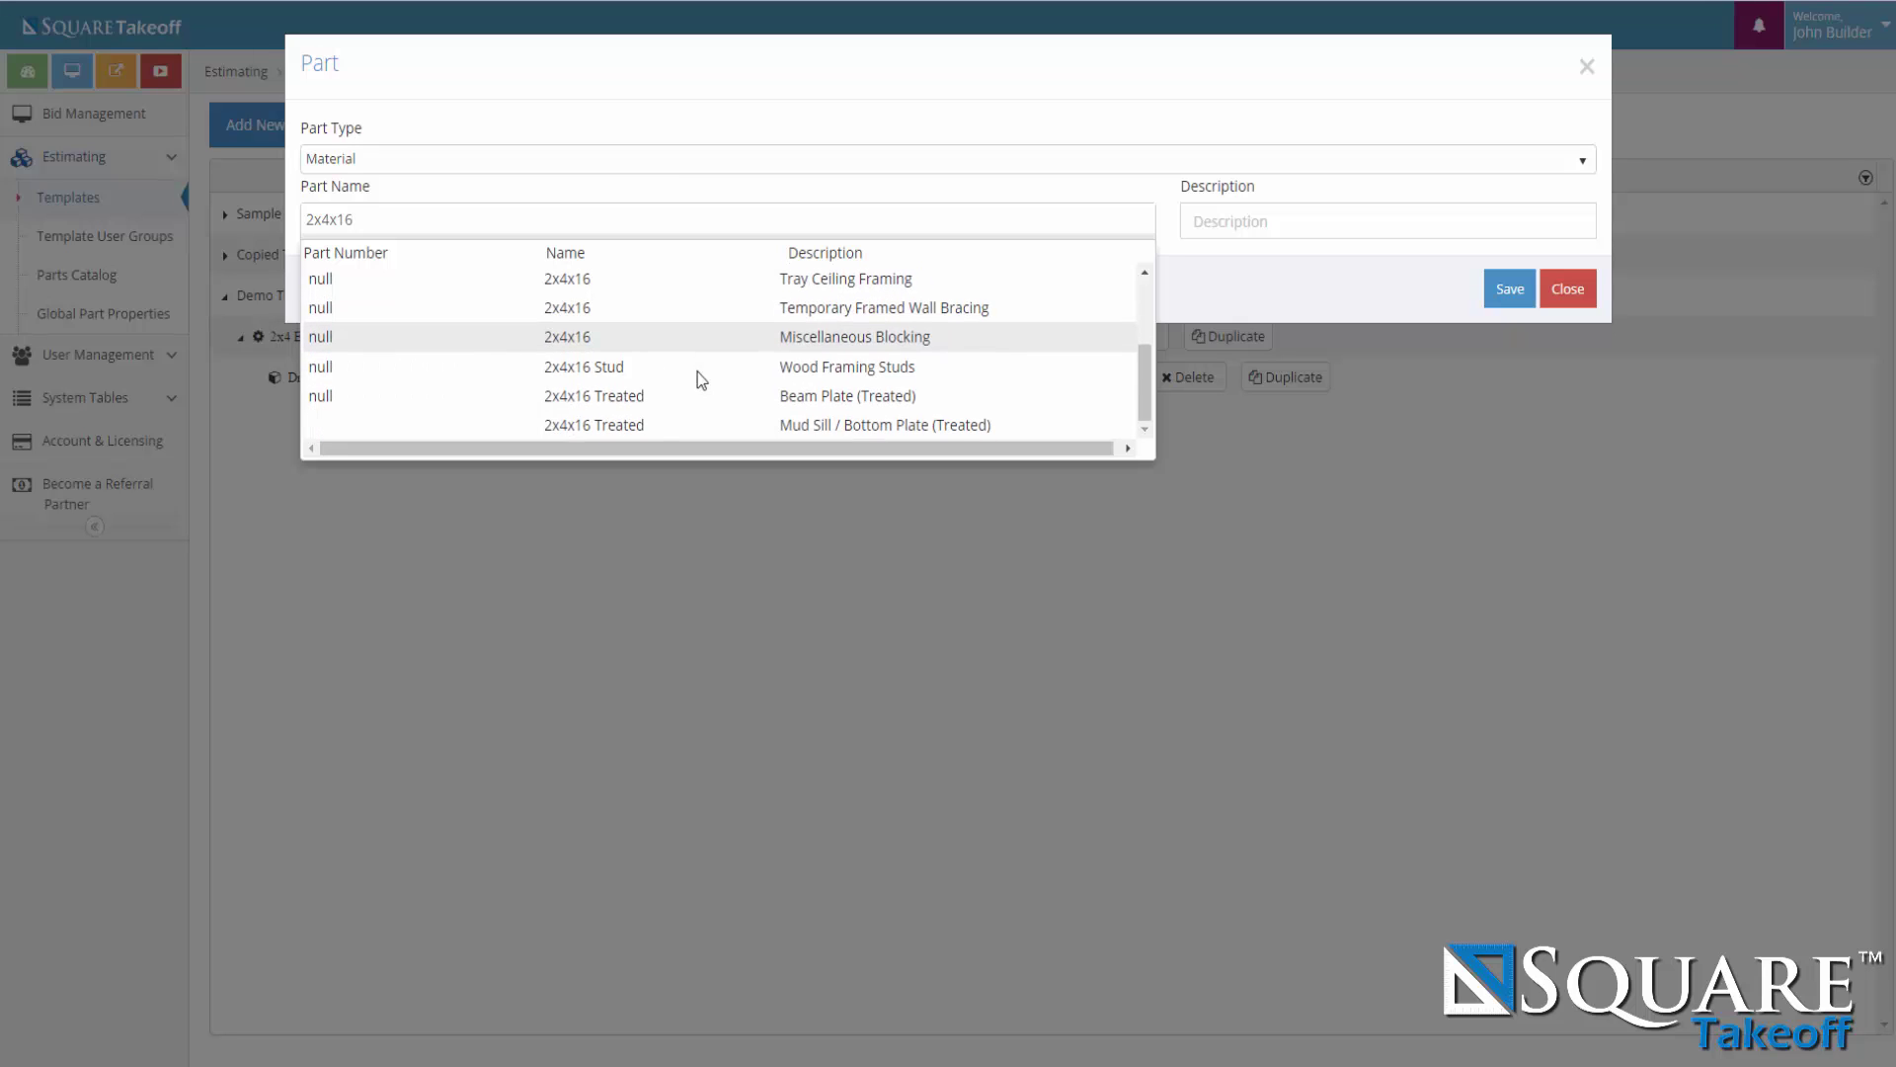
left_click(647, 417)
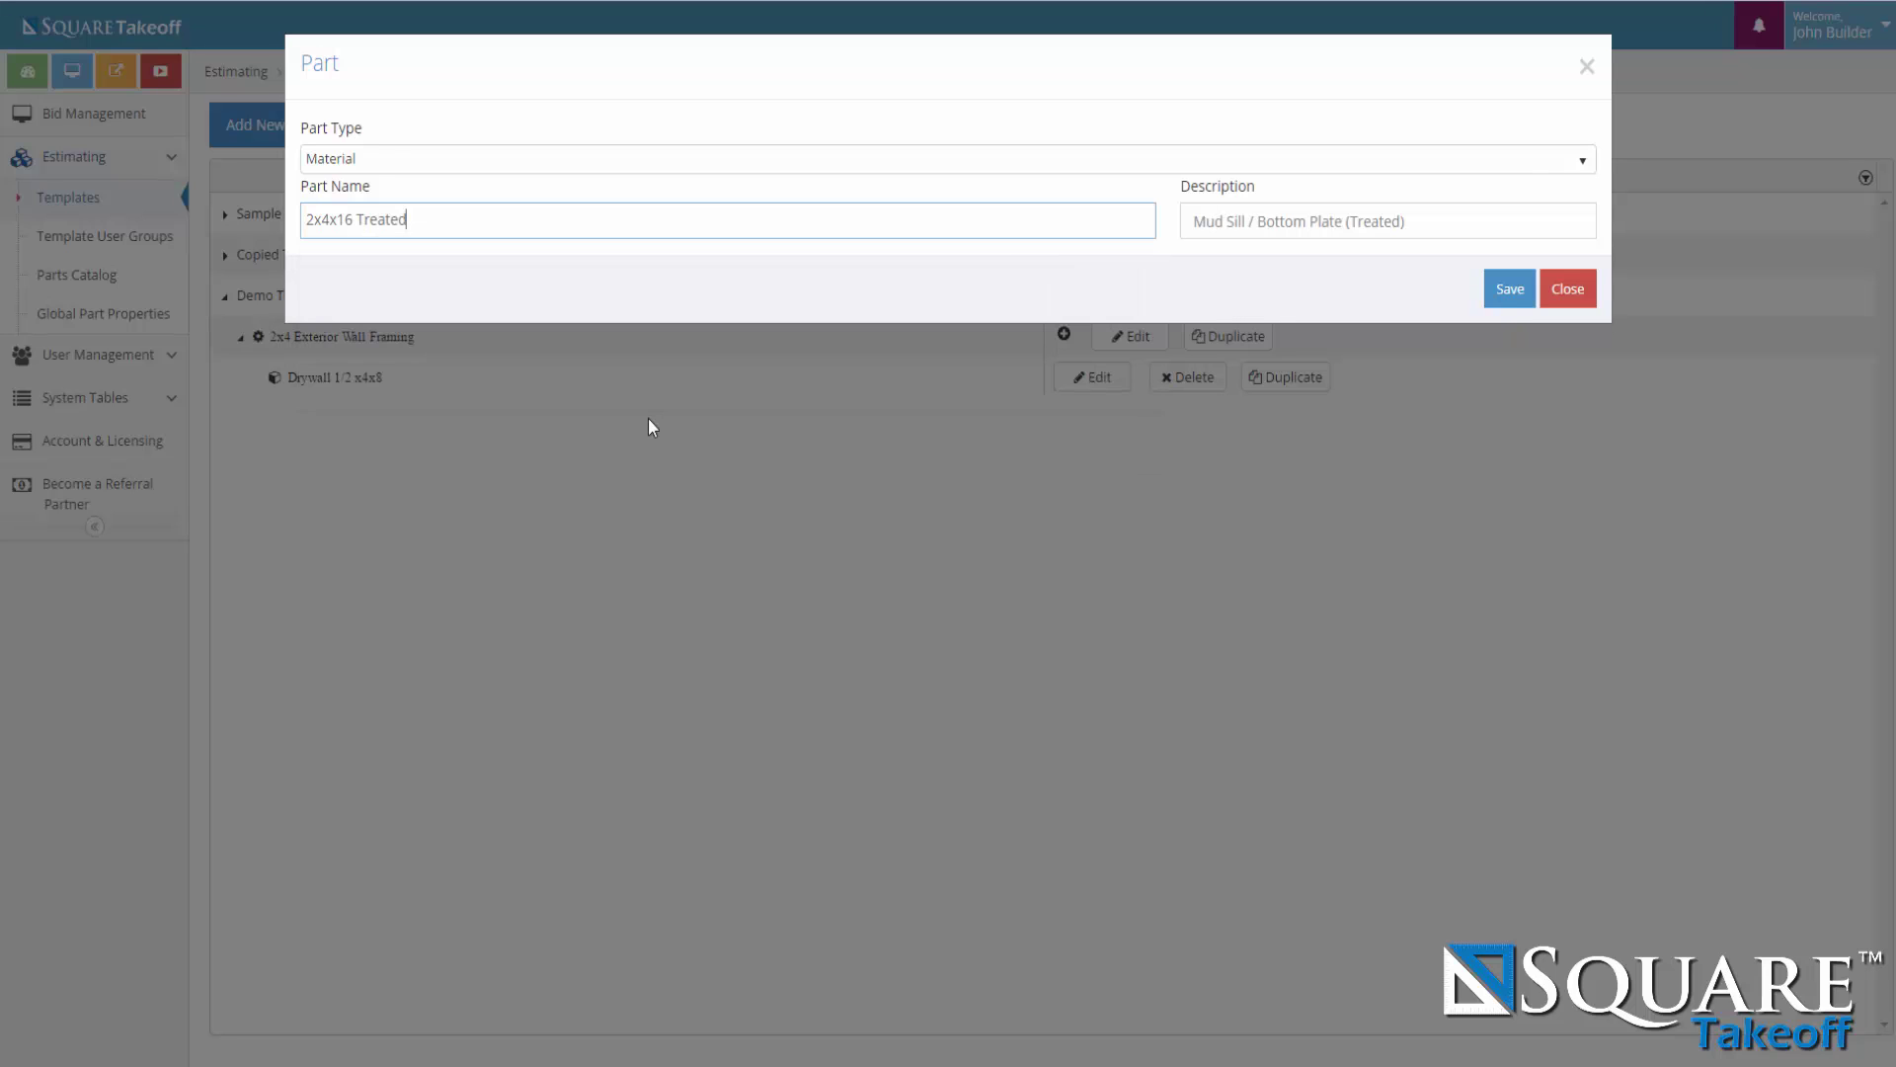
left_click(1502, 290)
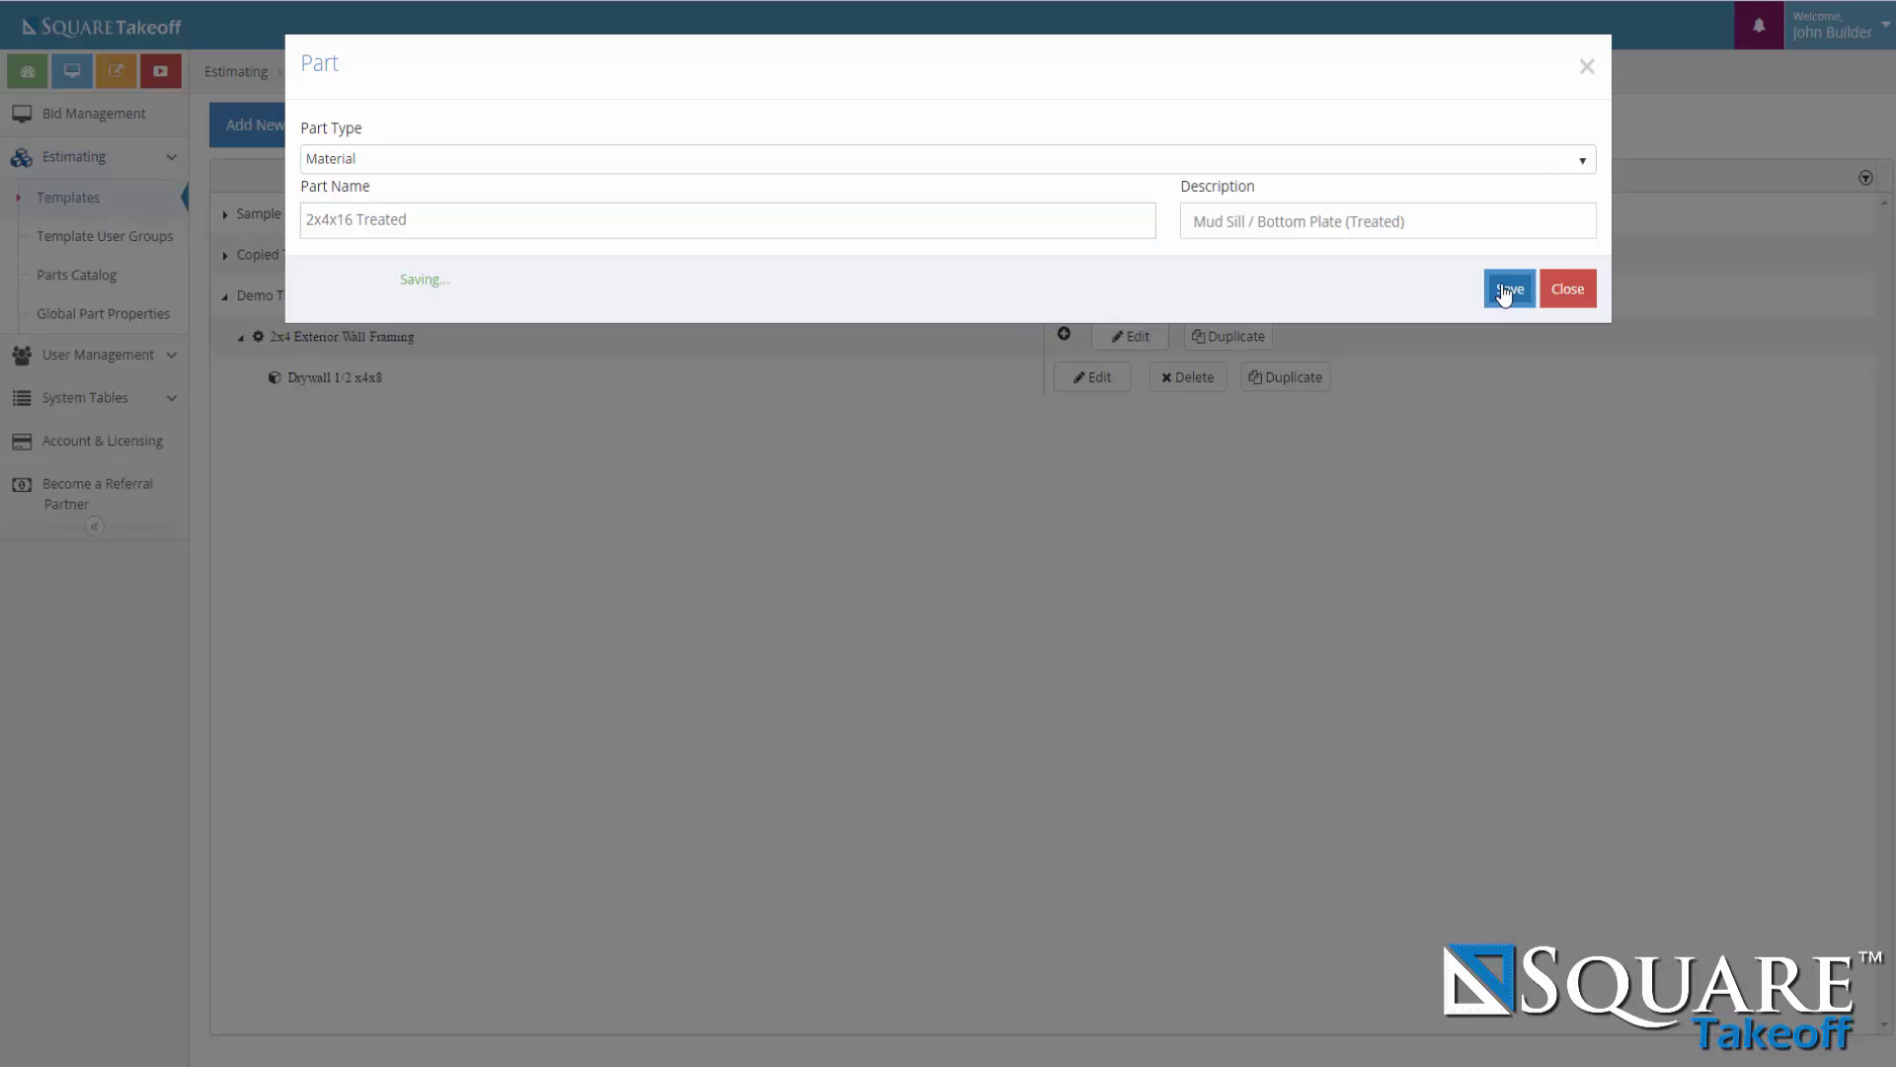
left_click(1568, 297)
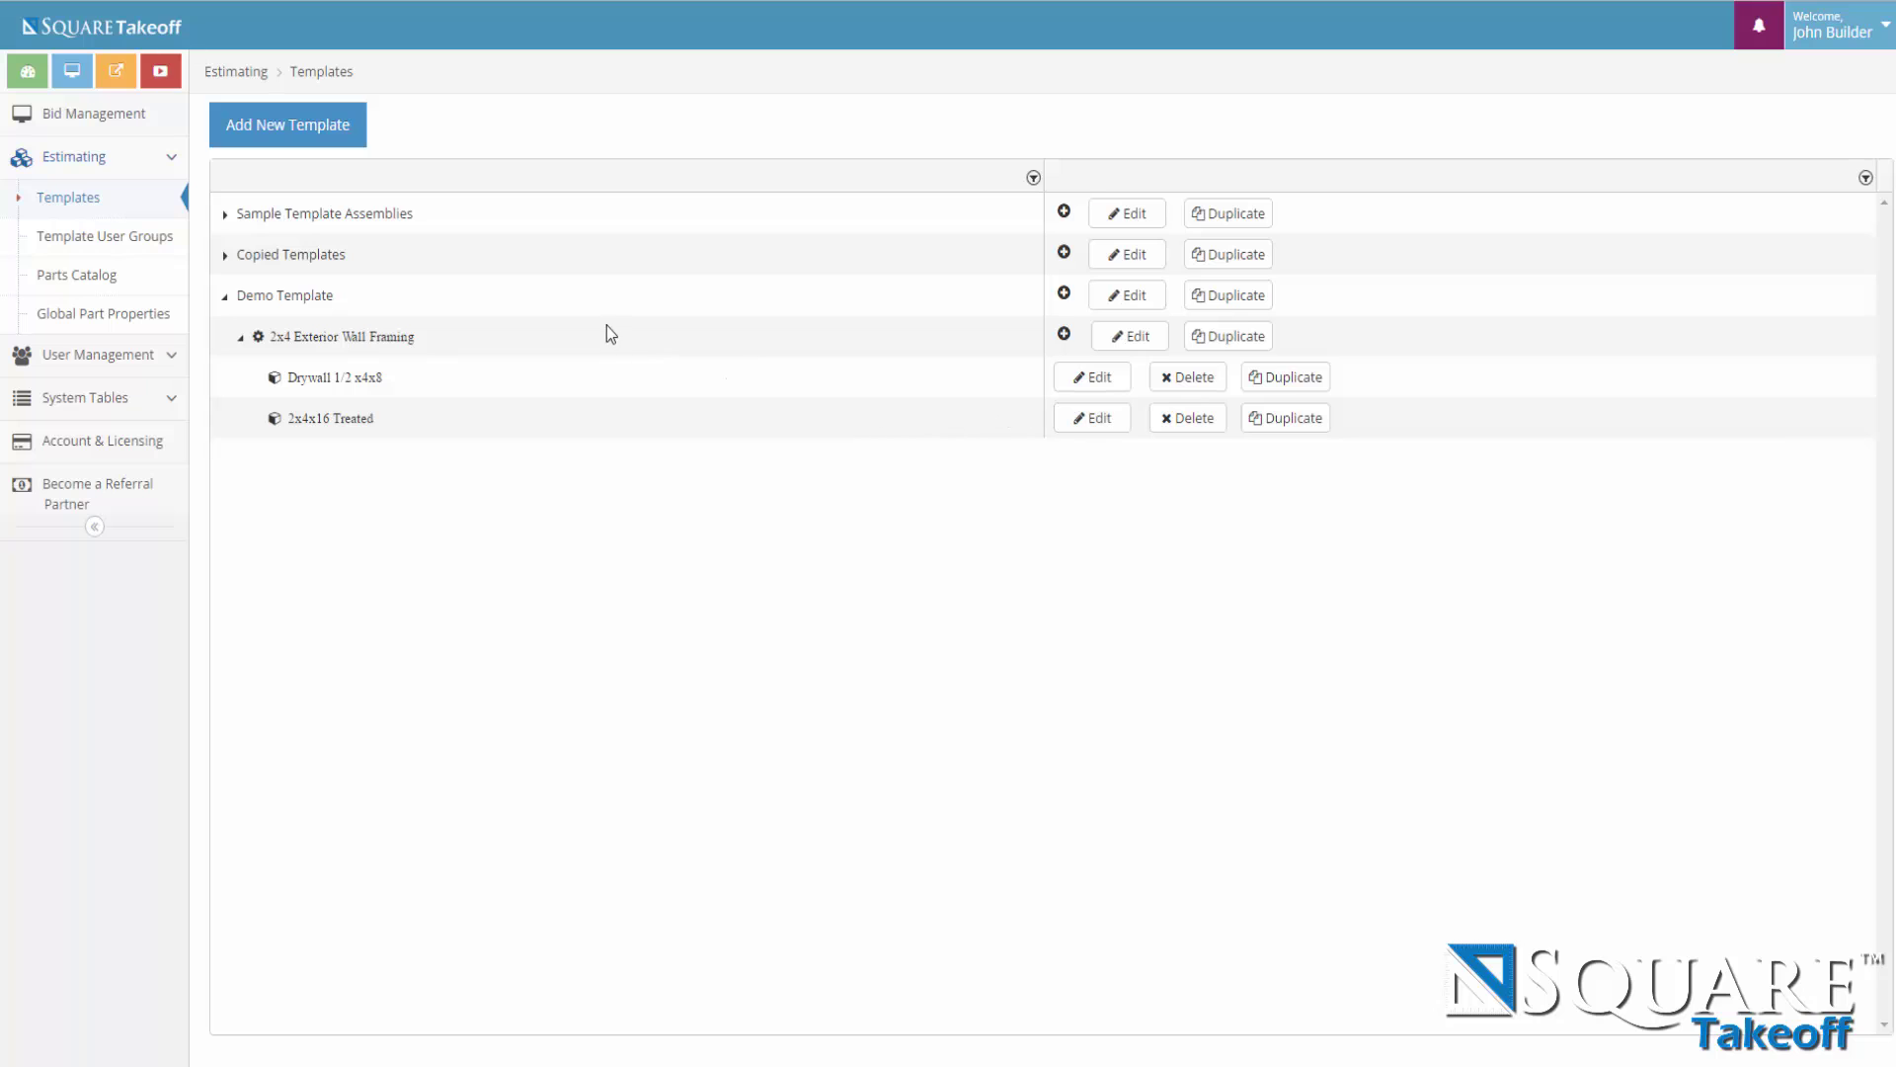
Add material part 2x4x8 Stud (Wood Framing Studs) to the wall framing assembly and save.
left_click(1065, 335)
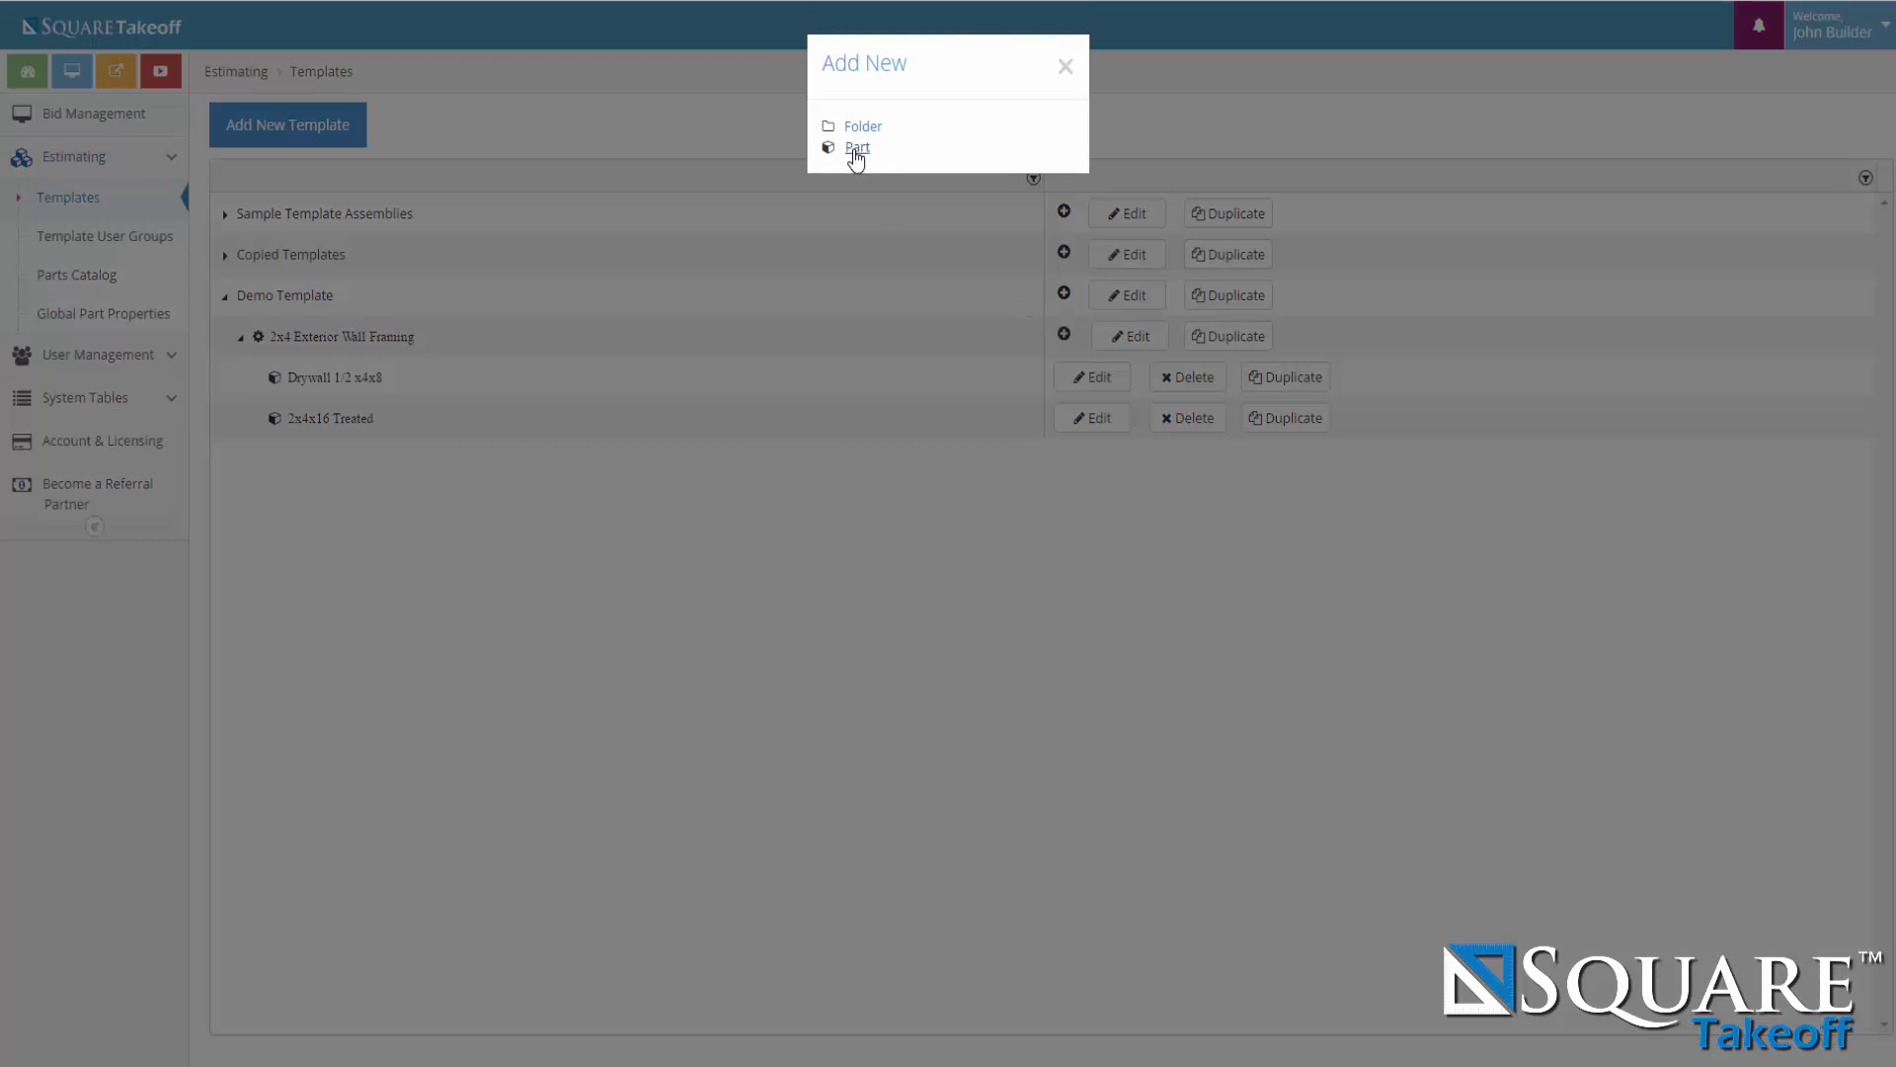
left_click(858, 149)
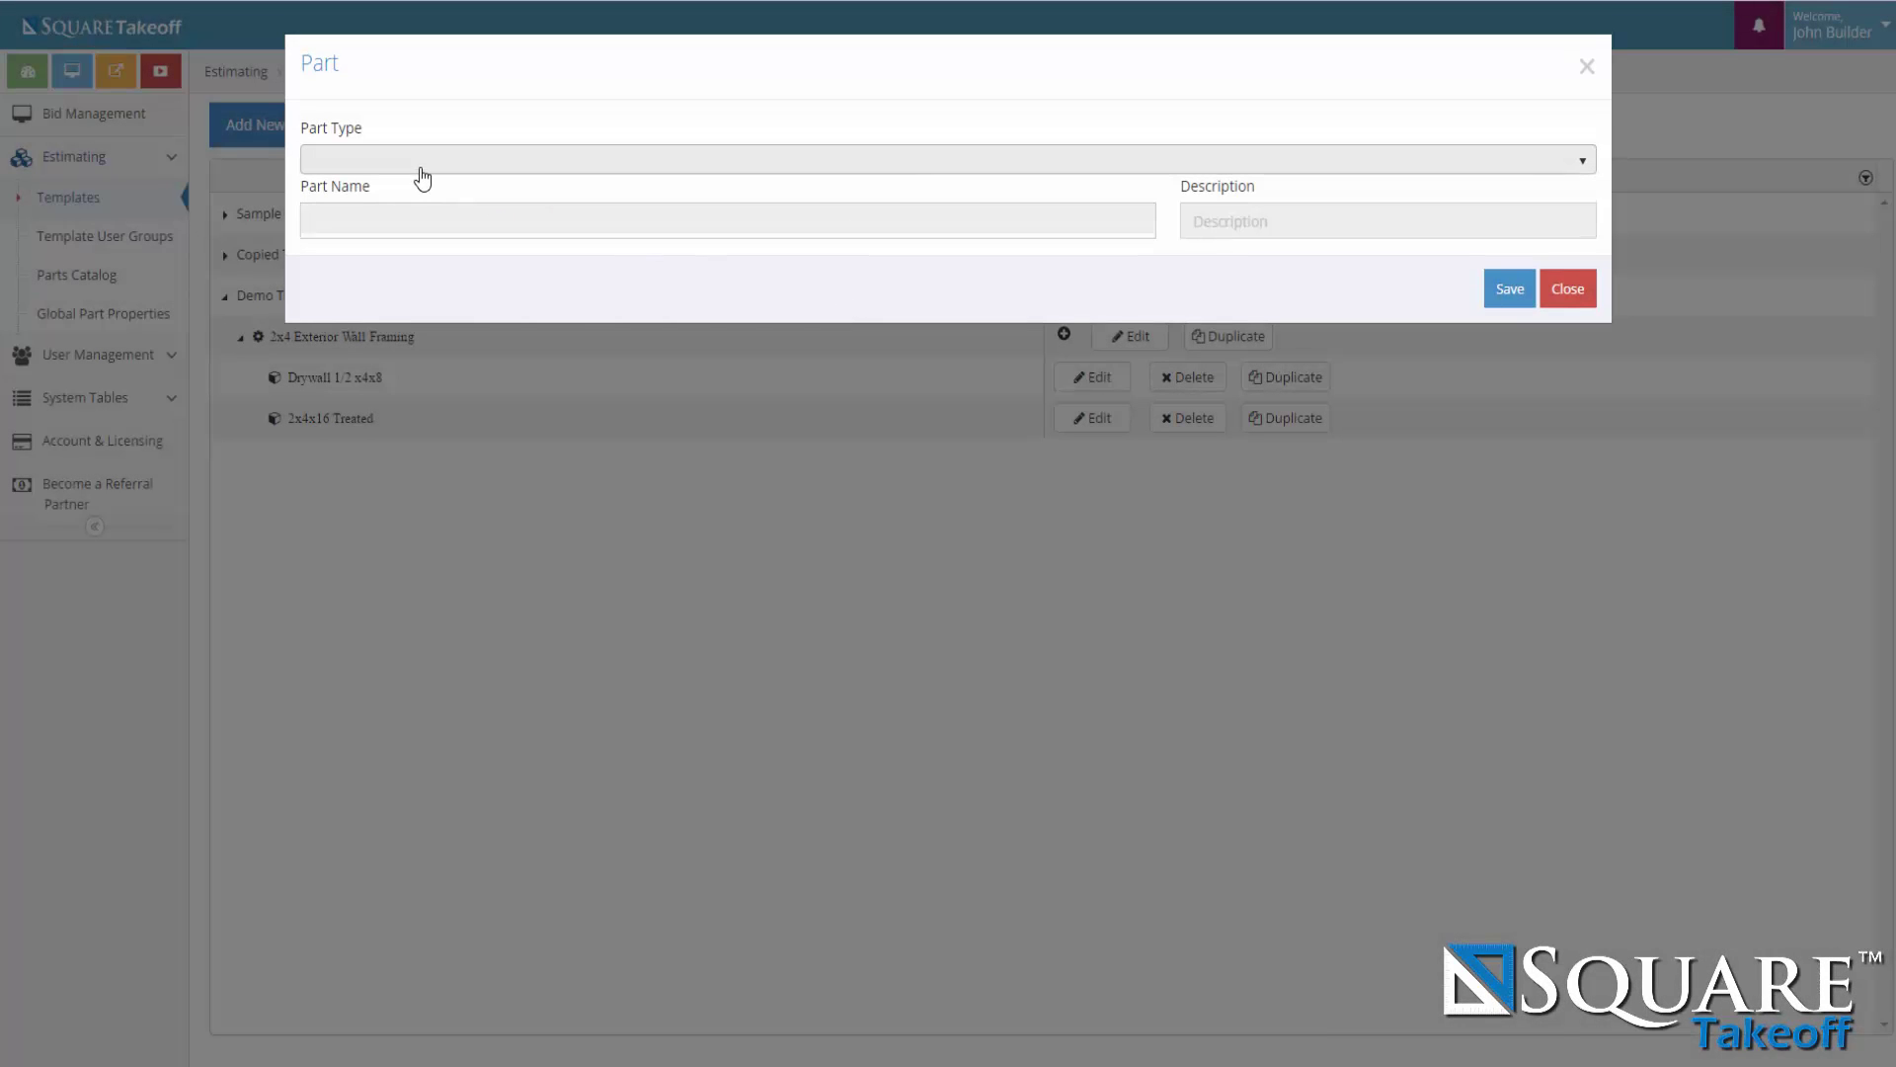
left_click(417, 164)
left_click(360, 242)
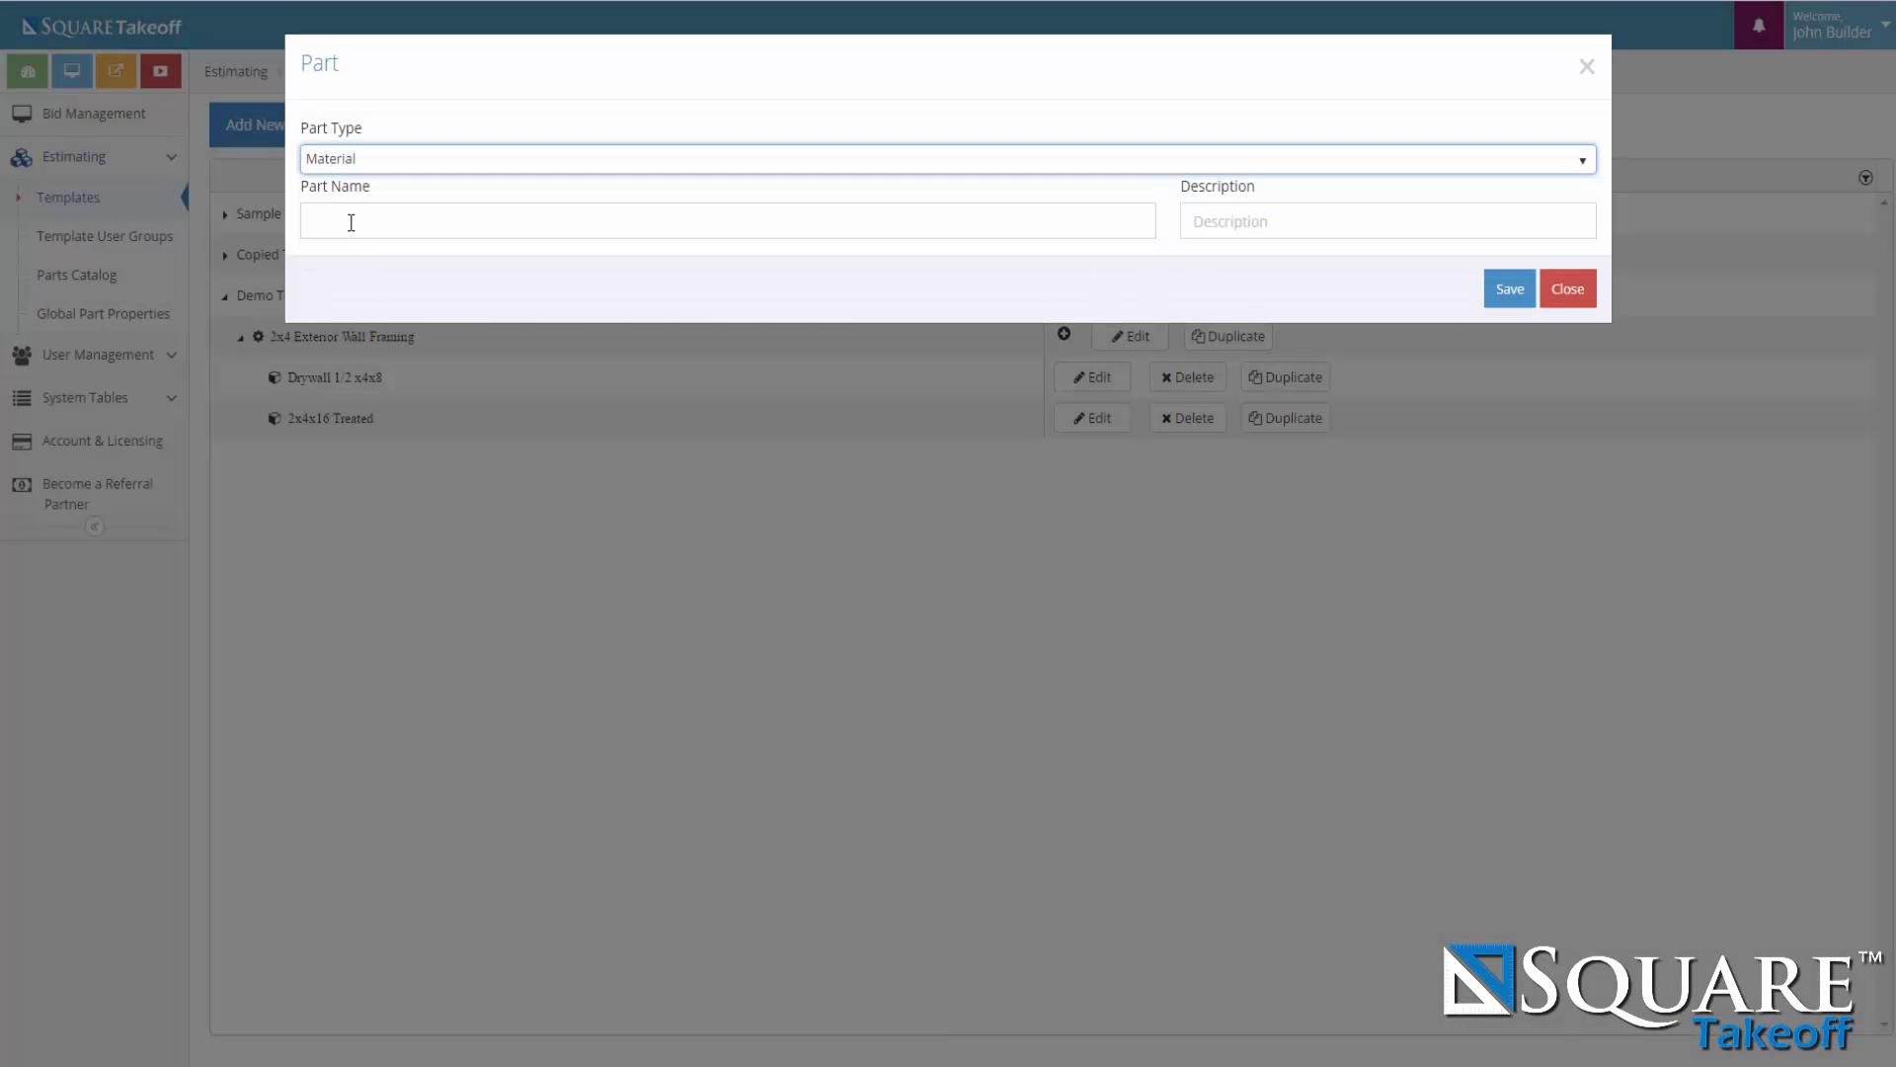
type("2x4x8")
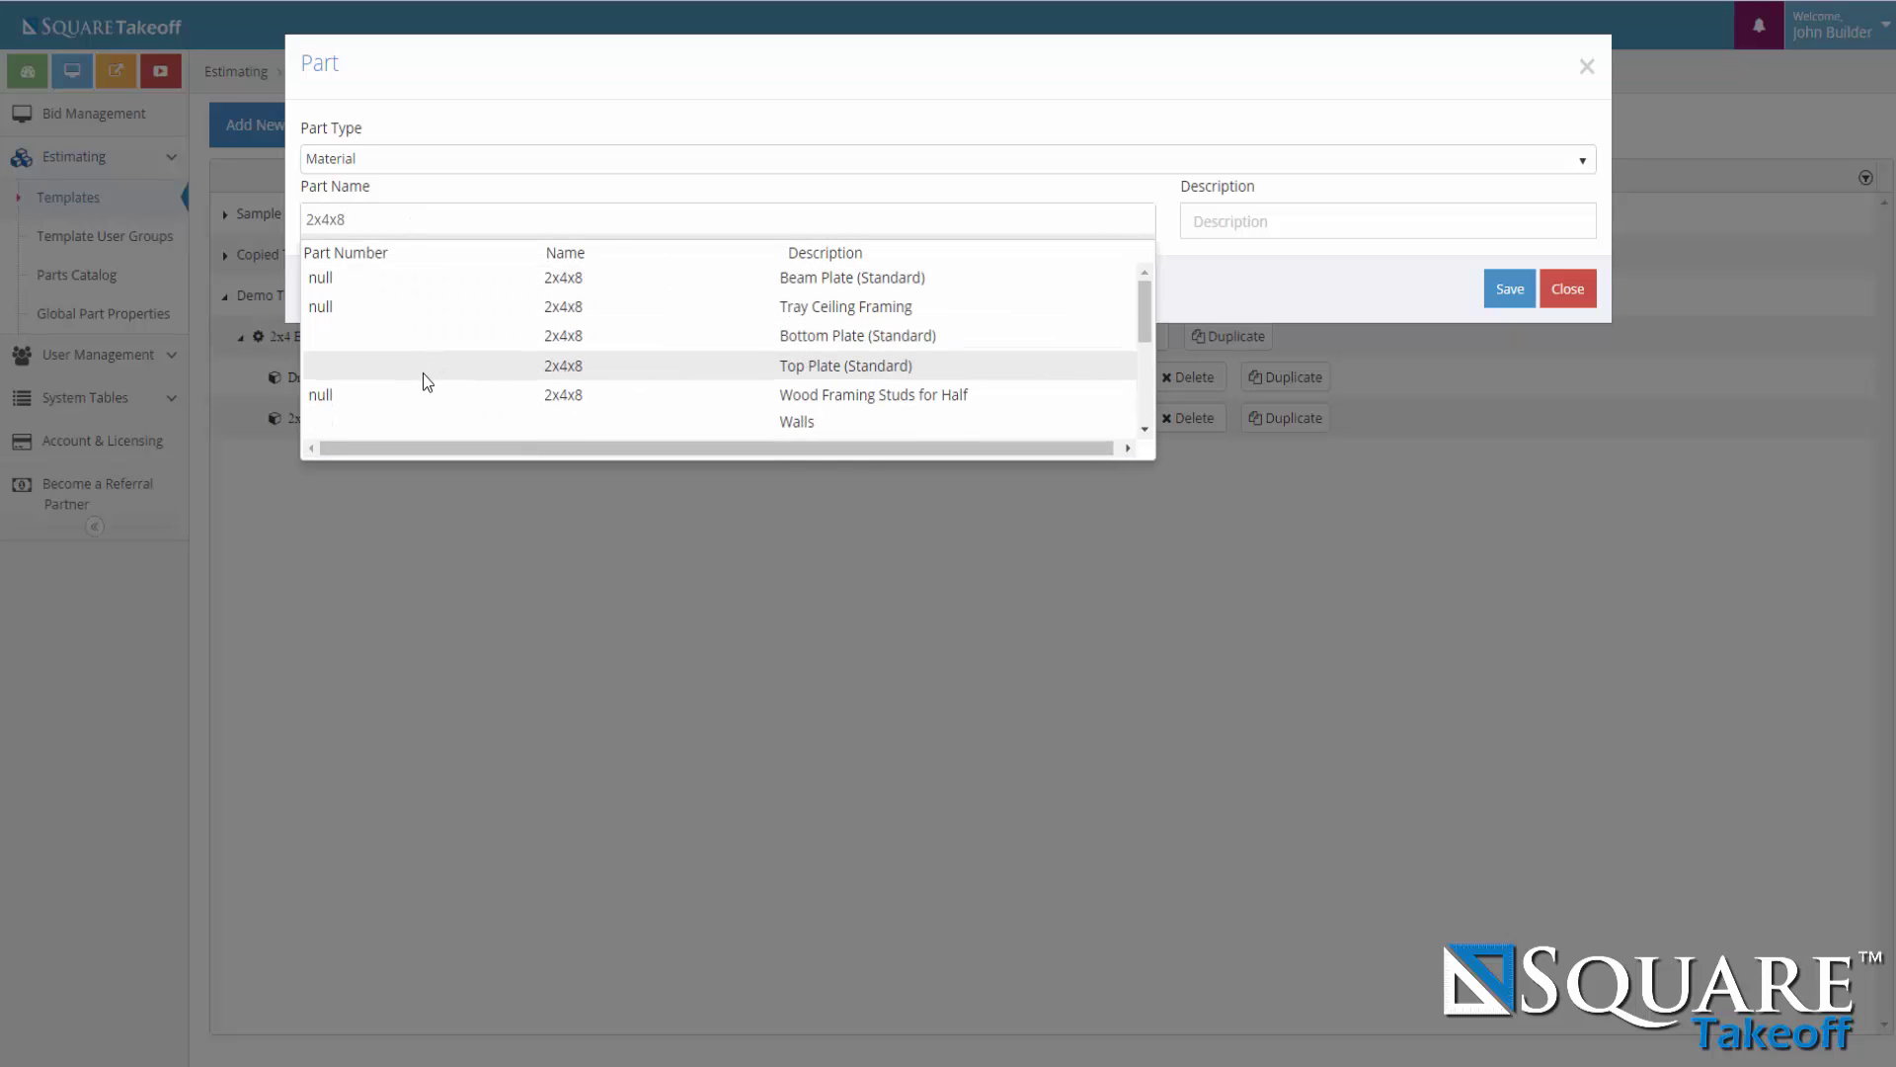
scroll(420, 385, "down", 4)
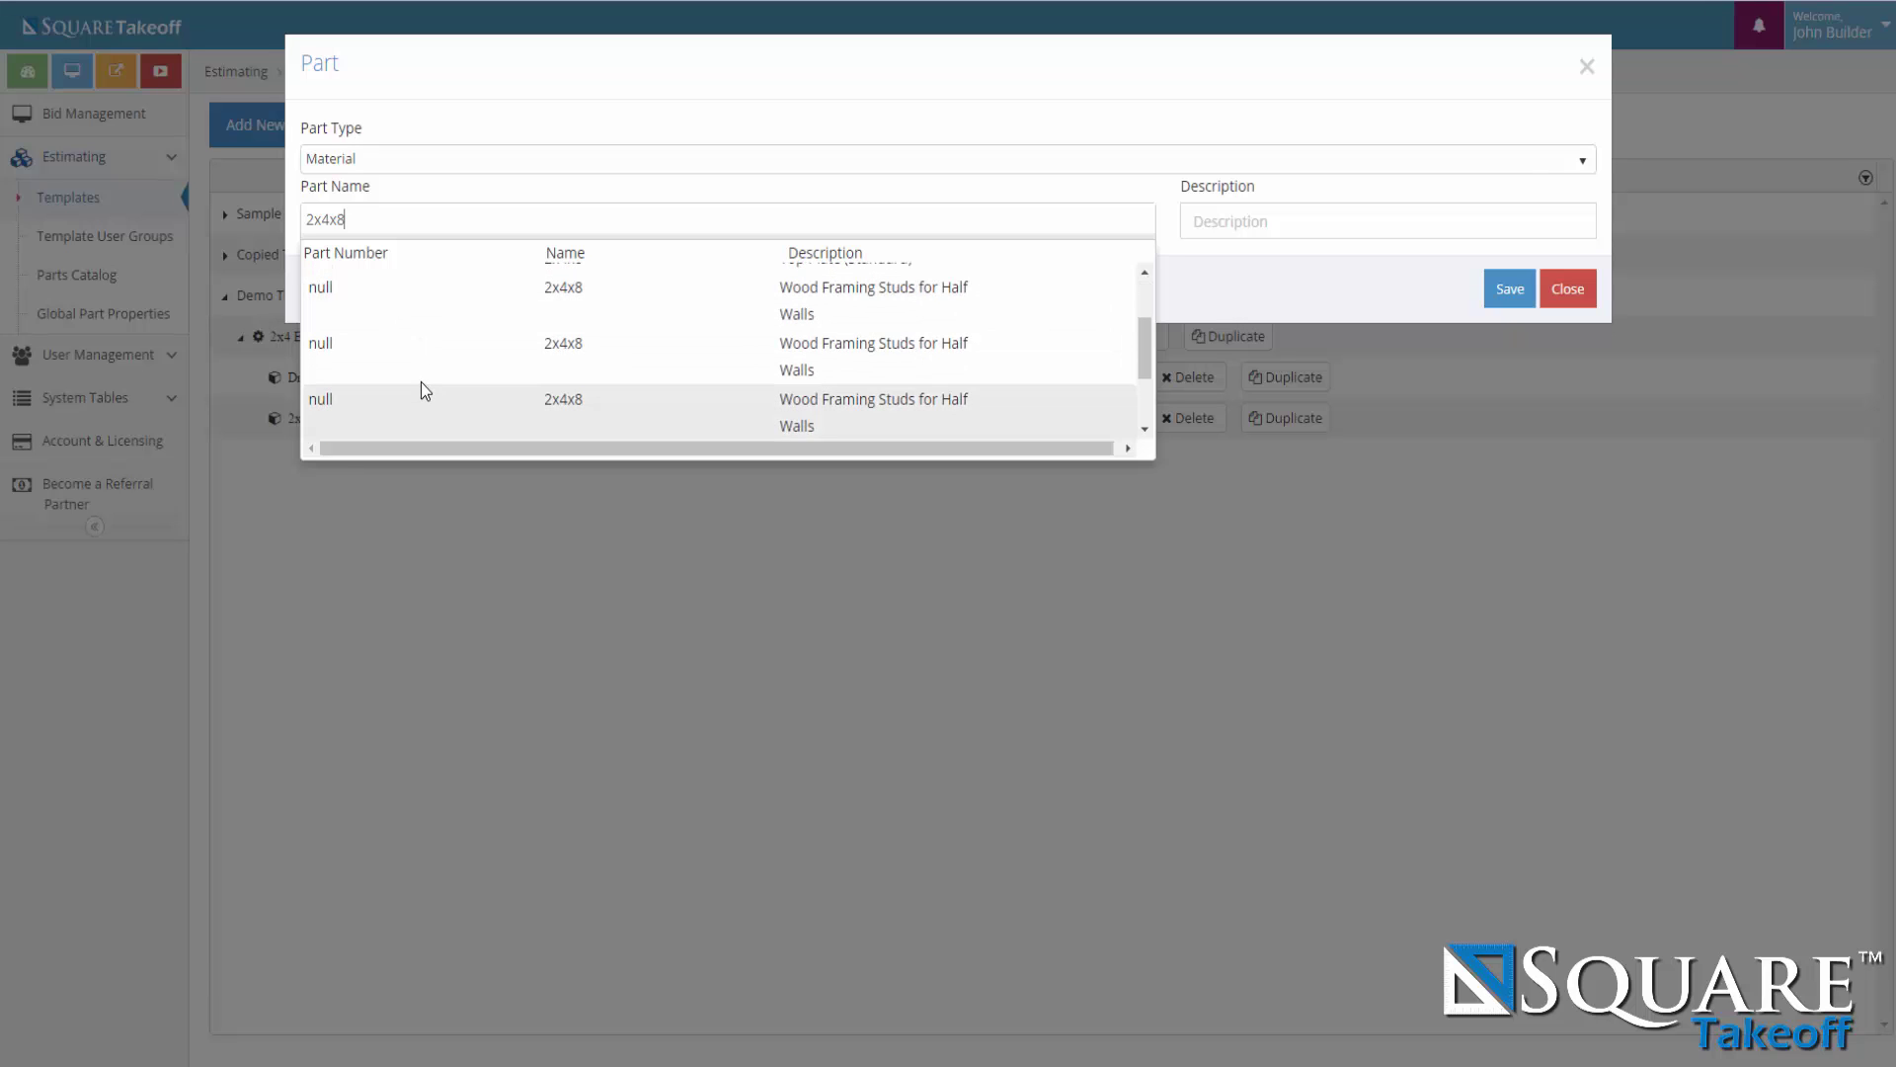
scroll(430, 385, "down", 2)
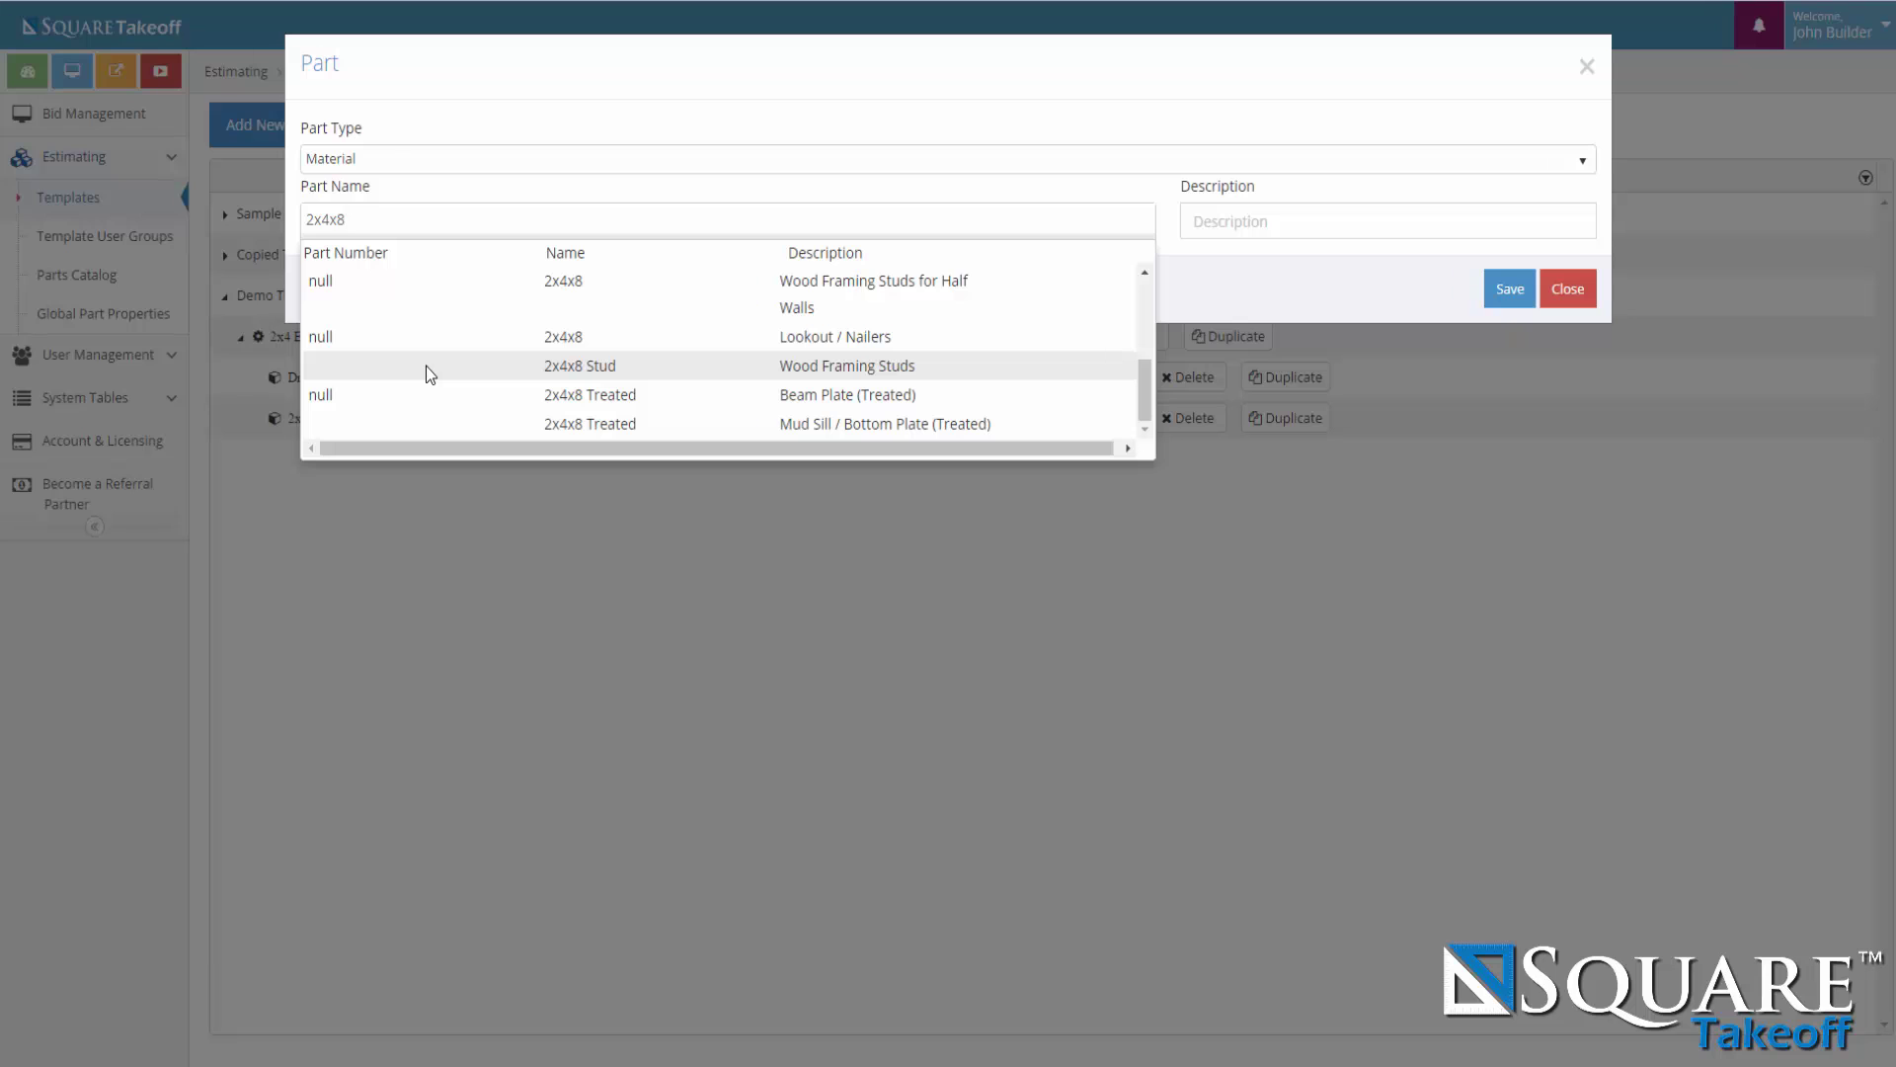
left_click(427, 366)
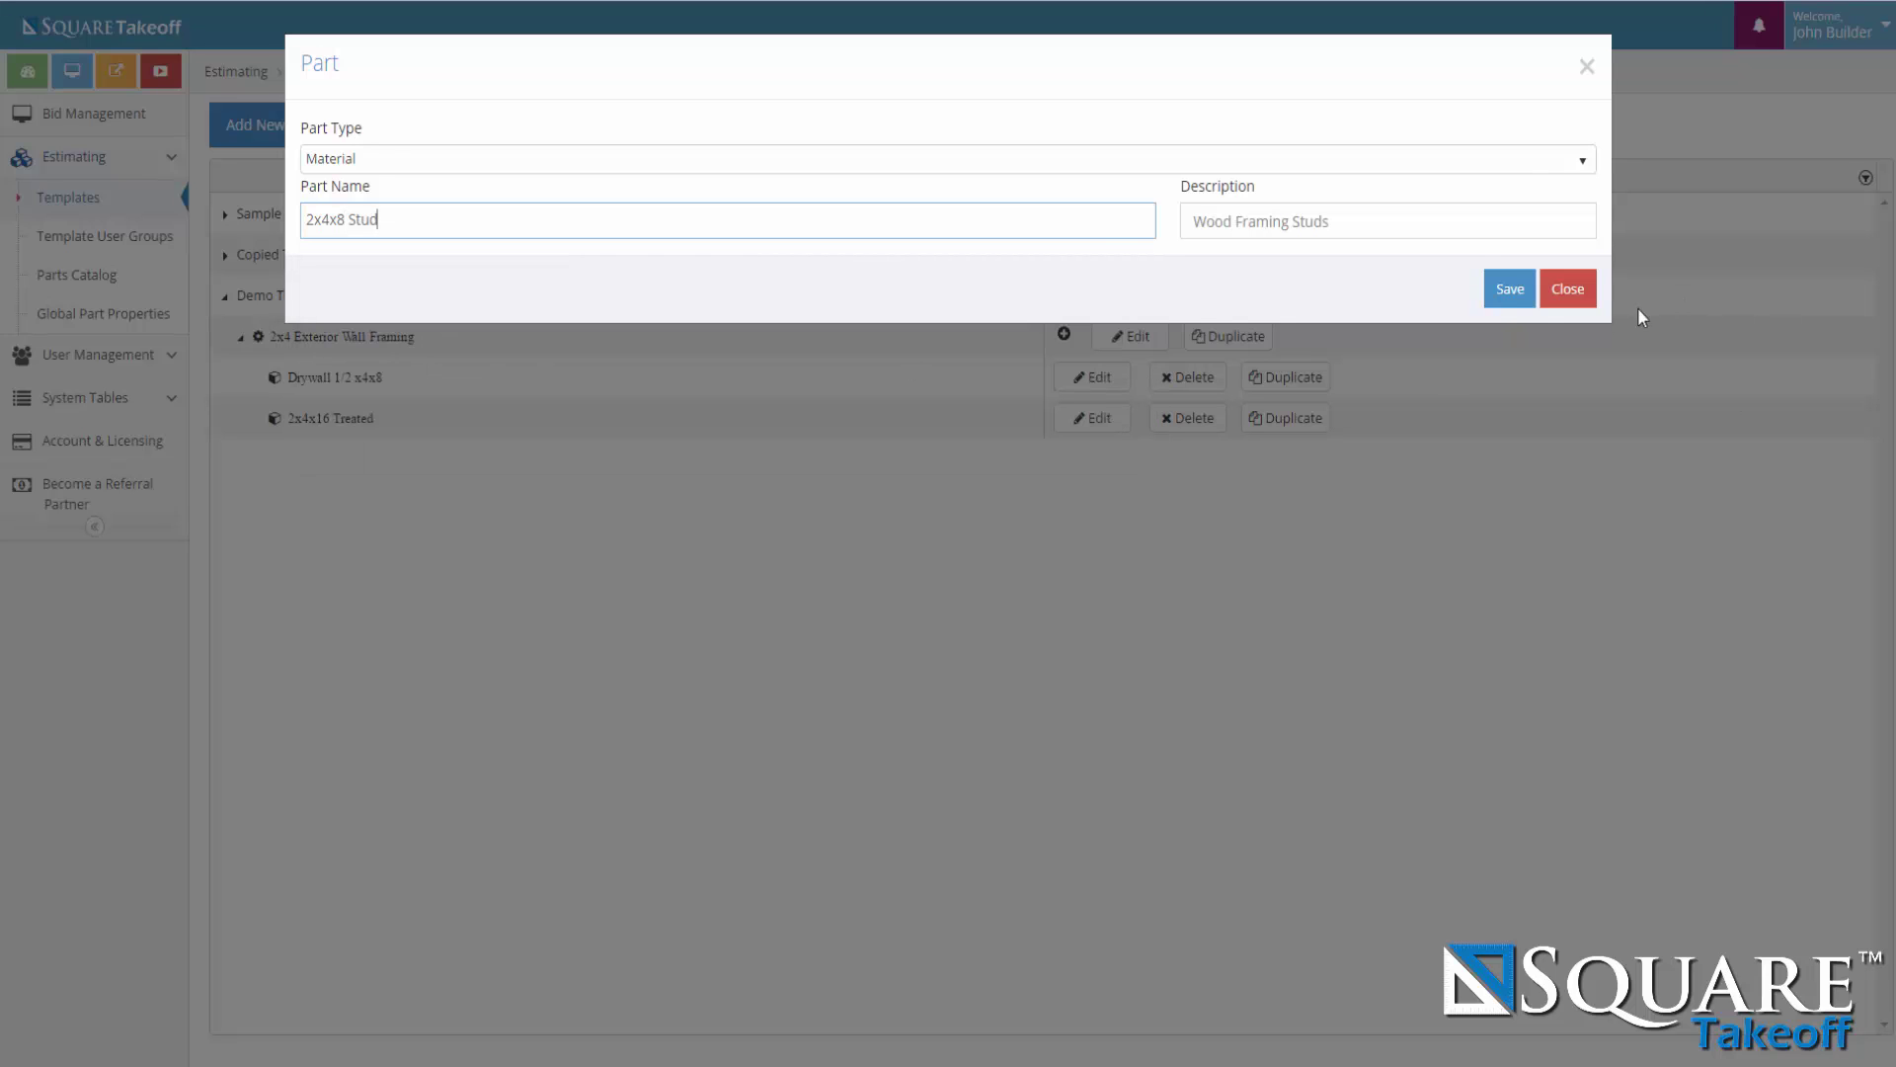
left_click(1508, 290)
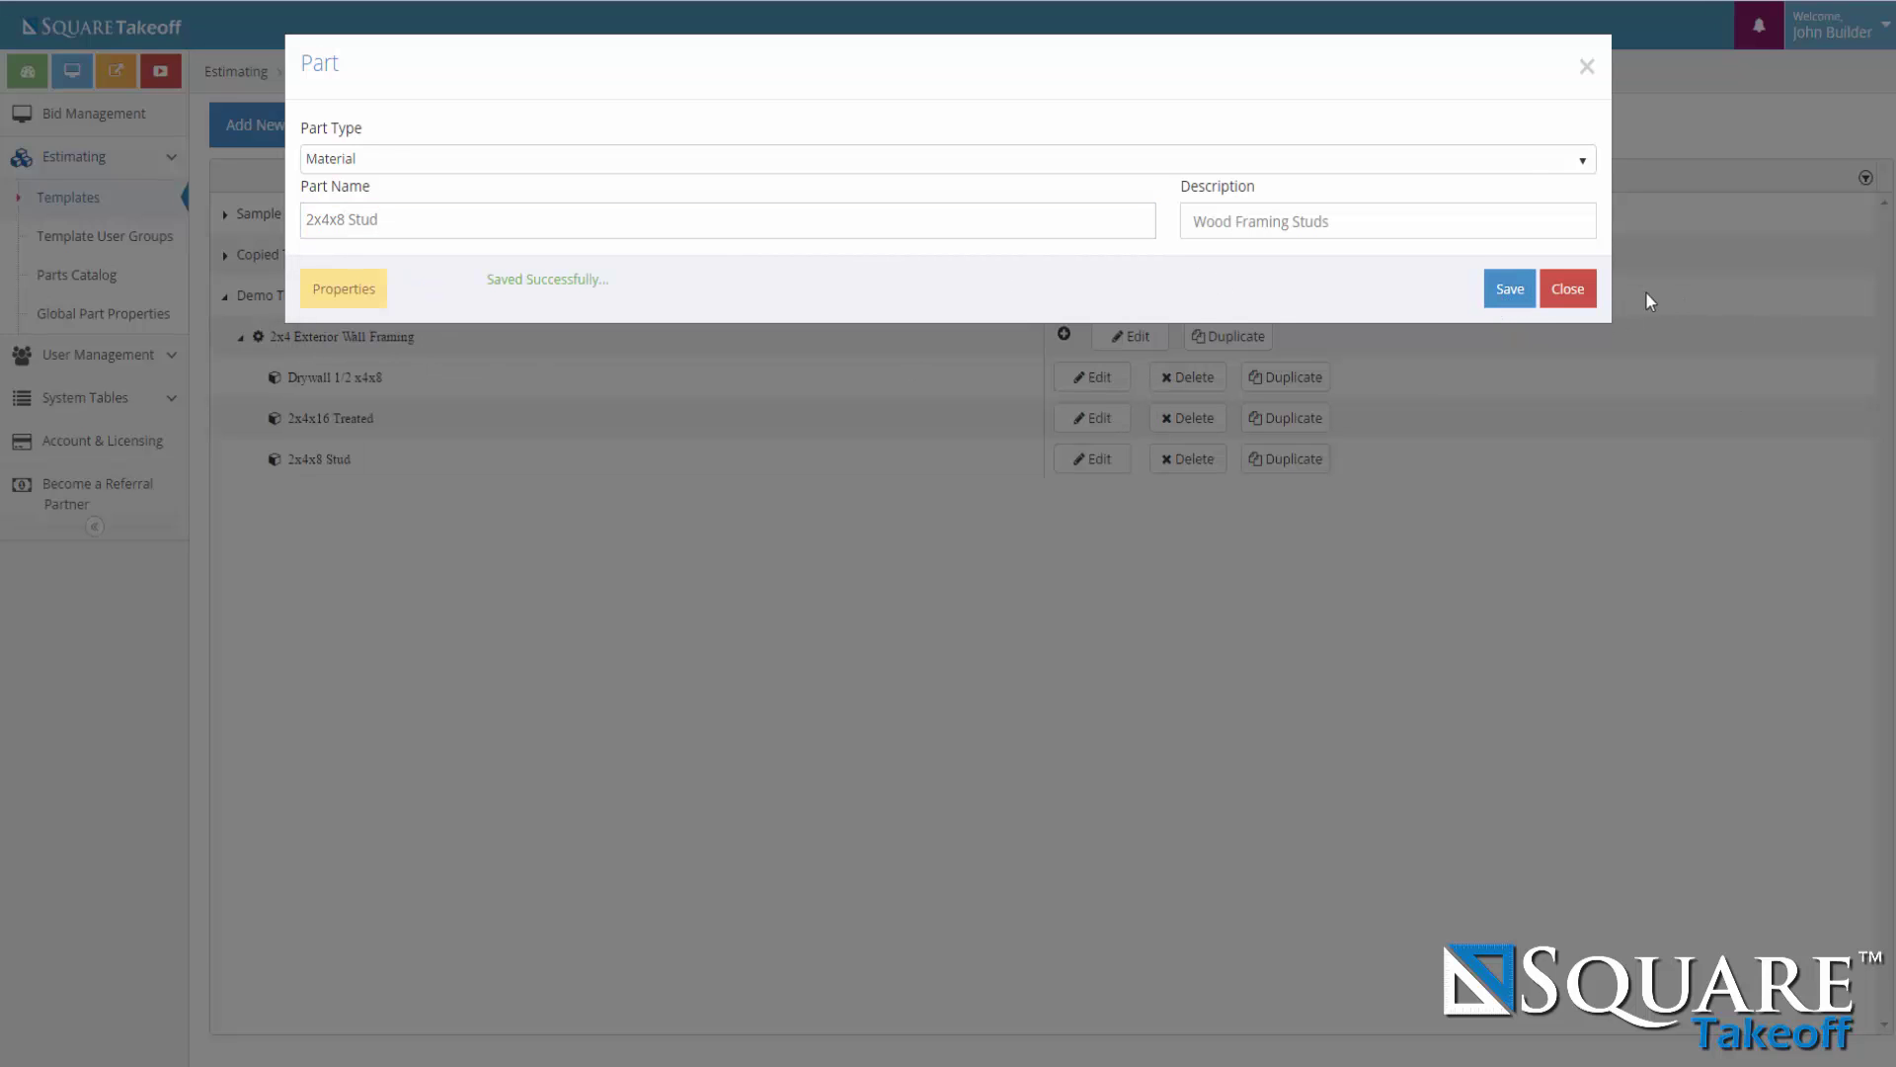
left_click(1567, 288)
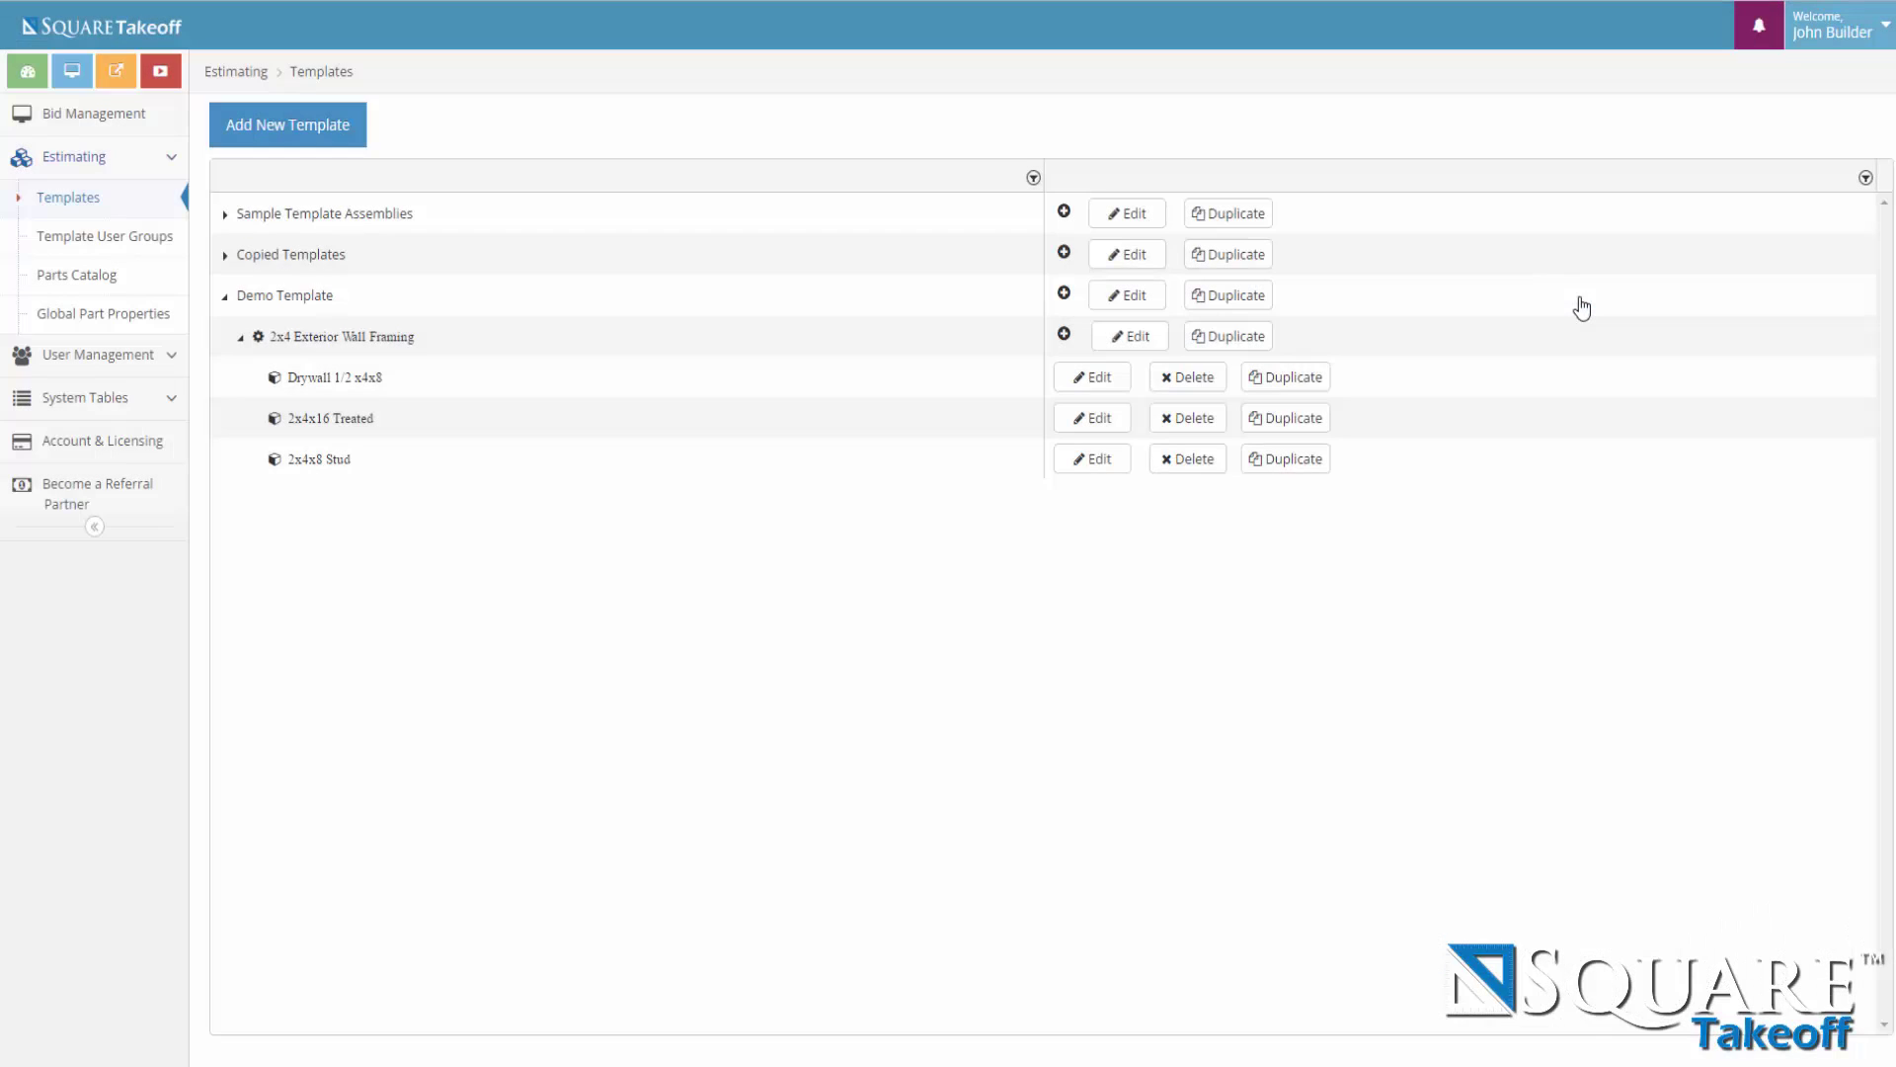
Add a 2x4x16 Top Plate (Standard) Material part to 2x4 Exterior Wall Framing and save it.
left_click(1064, 336)
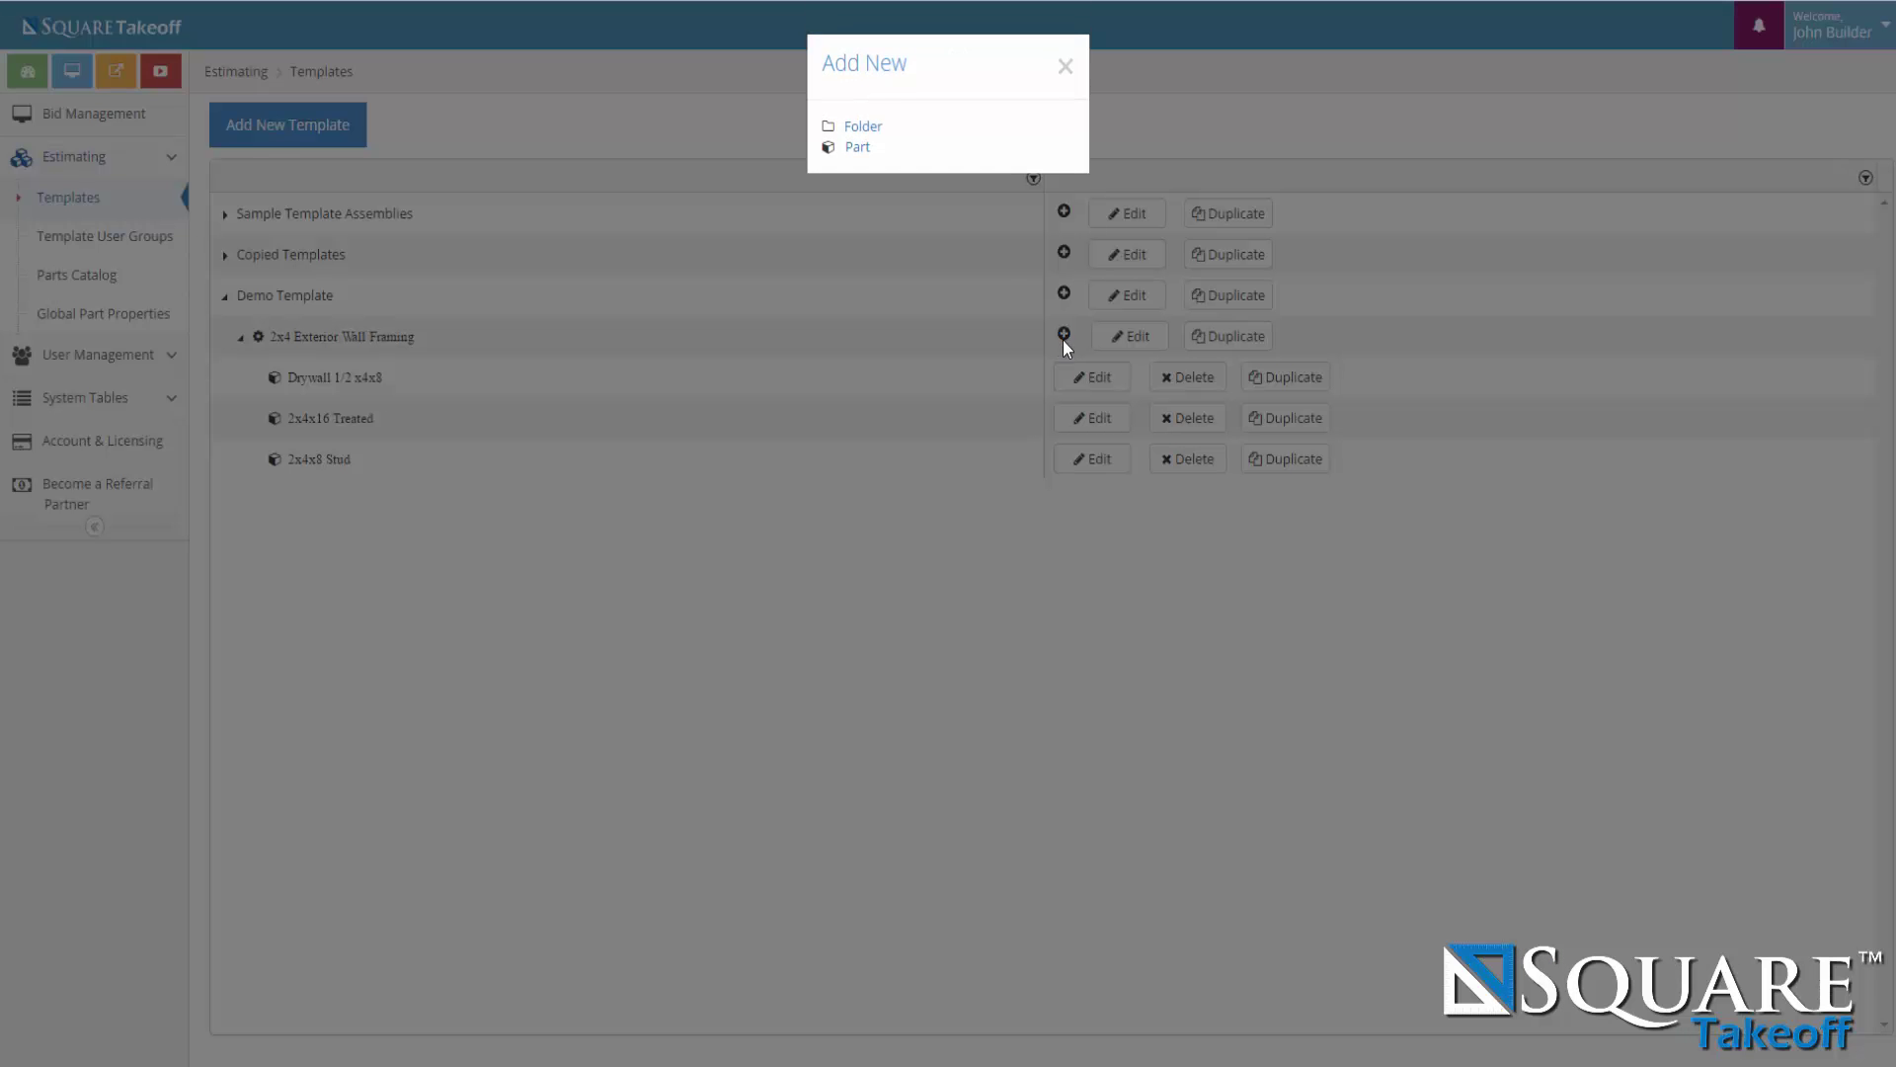
left_click(857, 148)
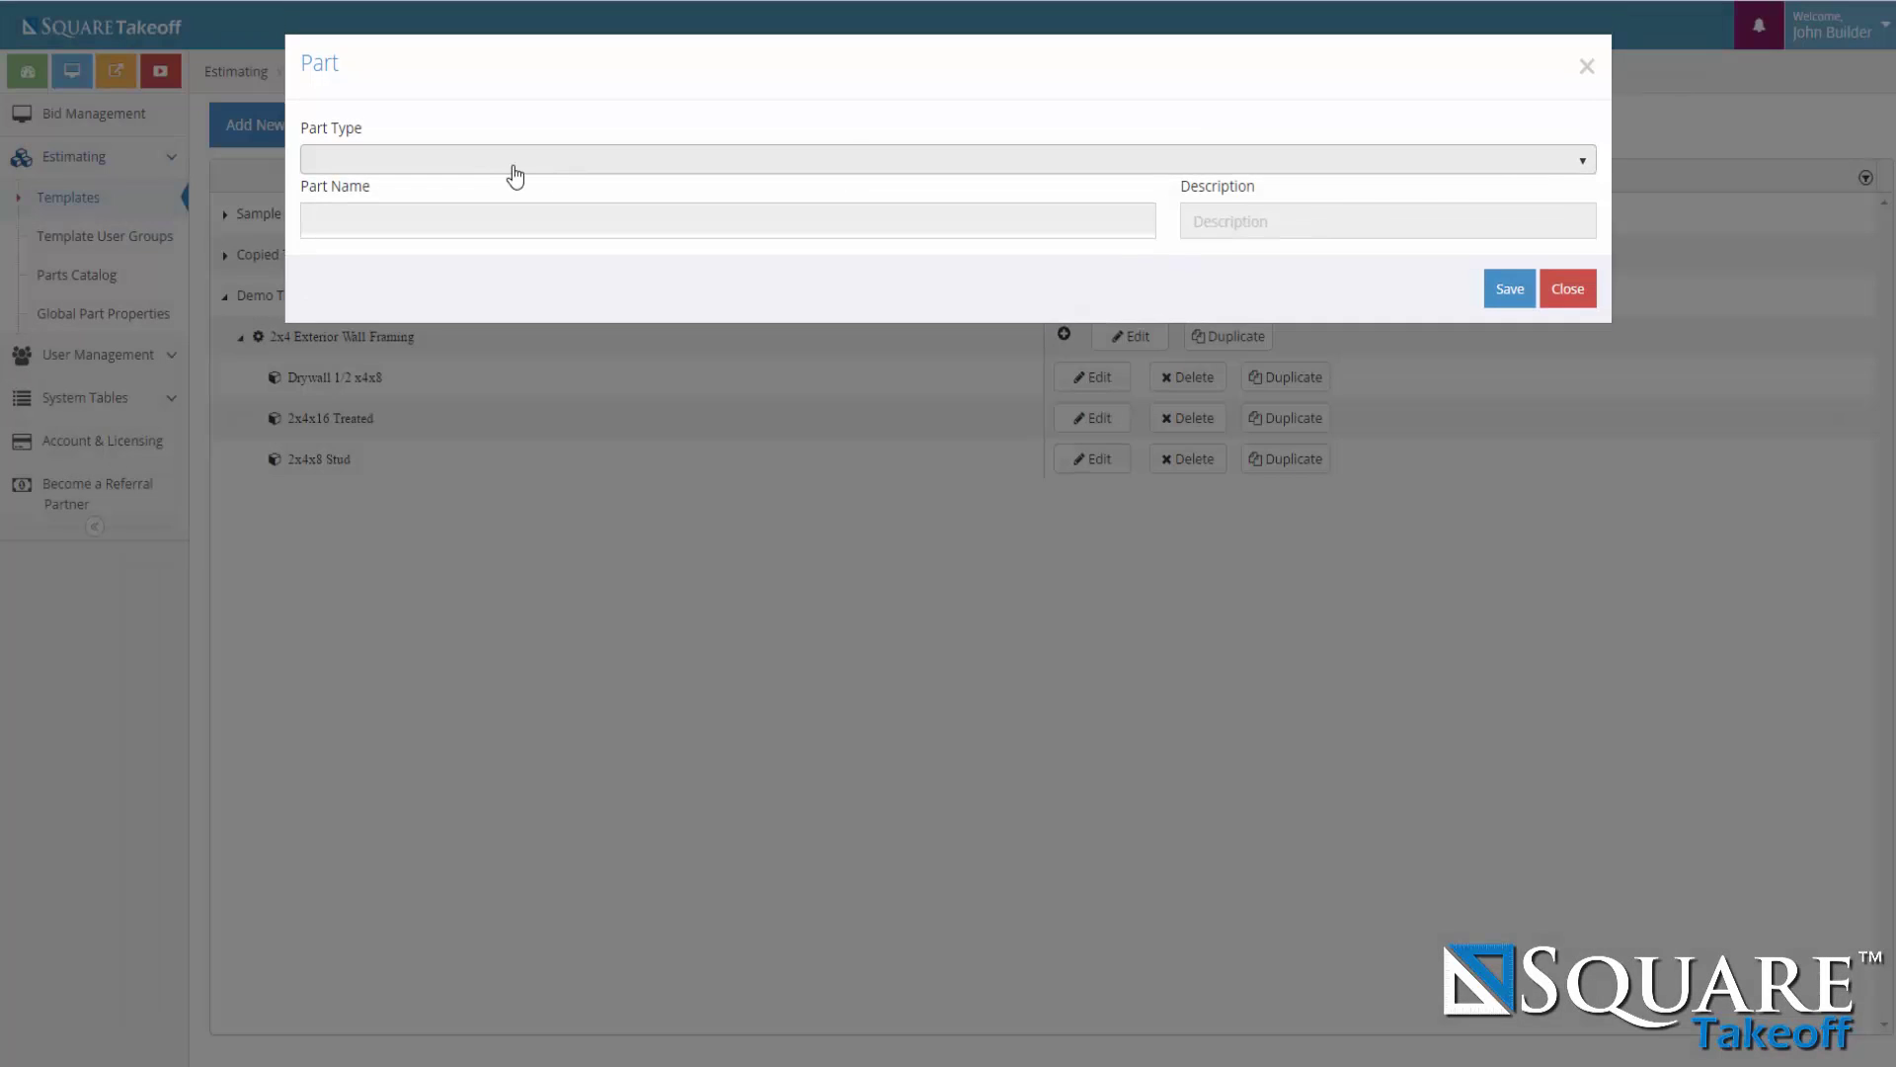
left_click(491, 173)
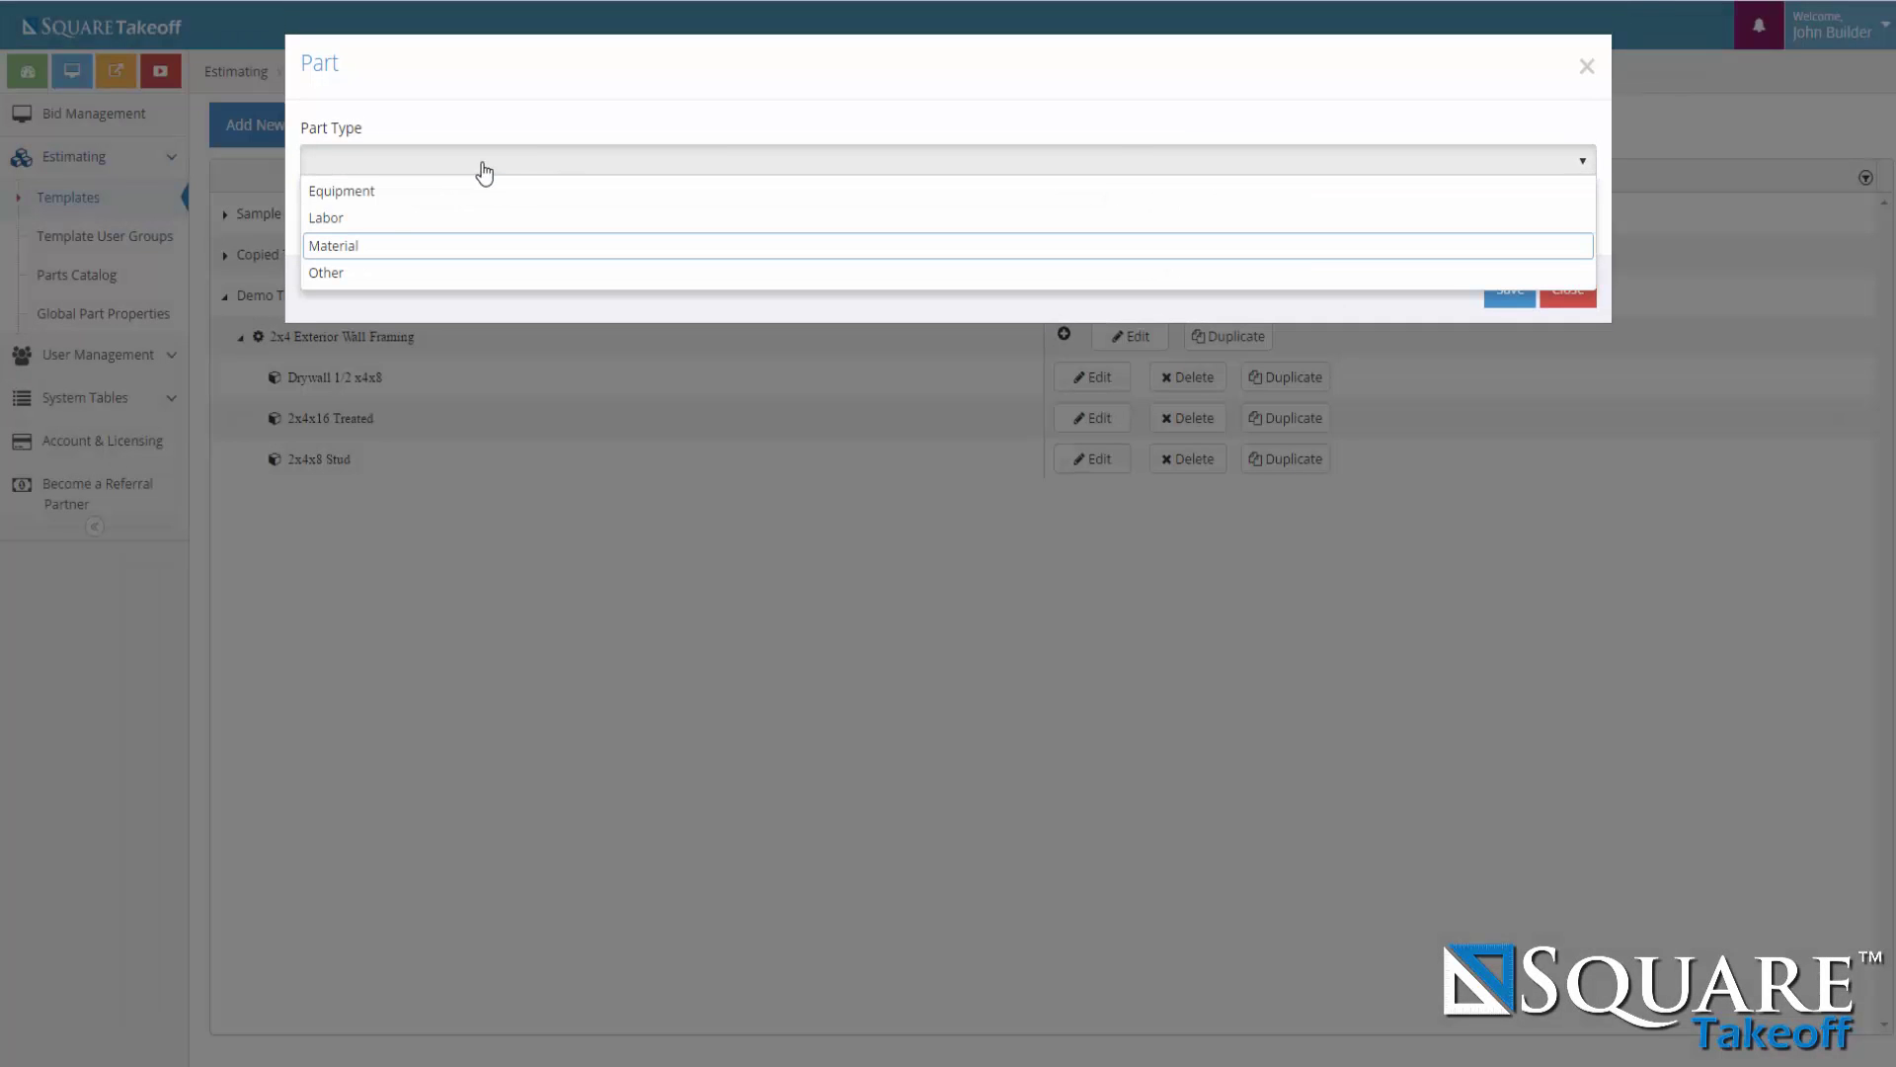
scroll(340, 242, "down", 1)
left_click(349, 224)
type("2x4x16")
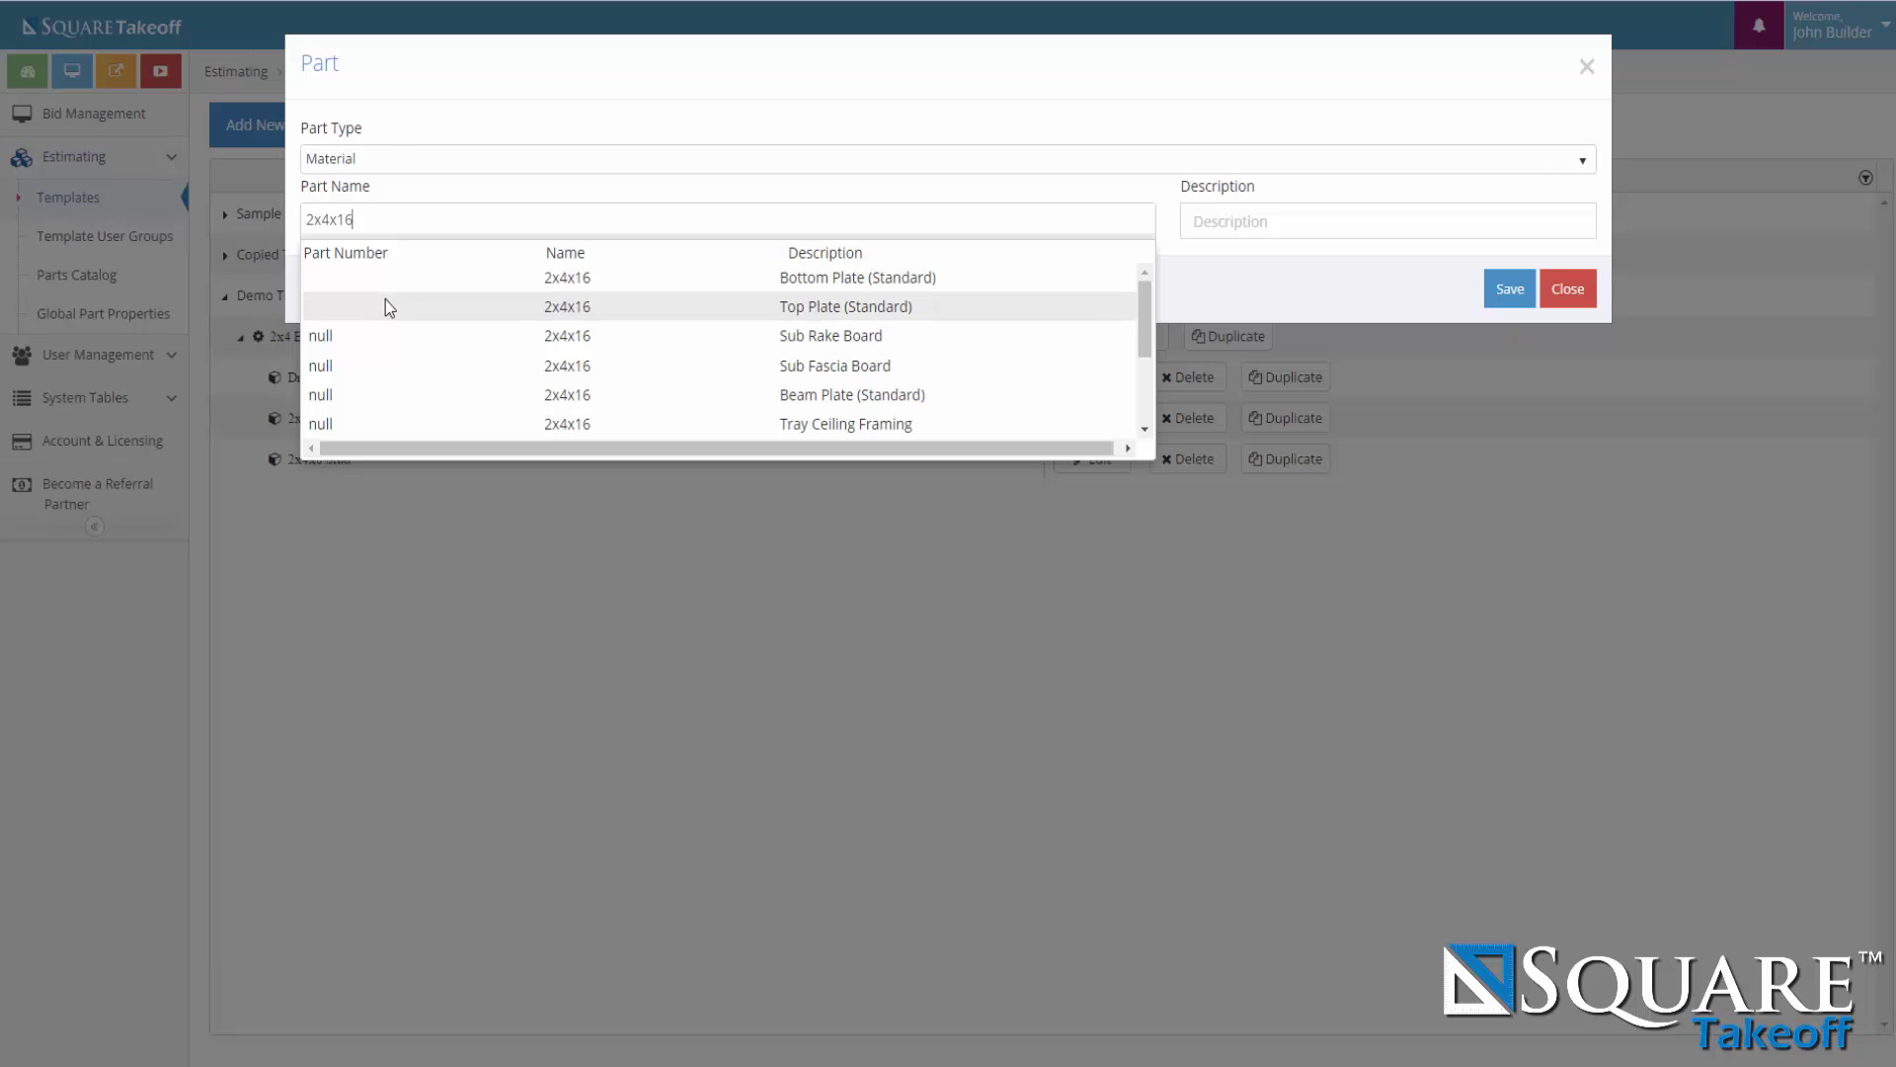
left_click(385, 299)
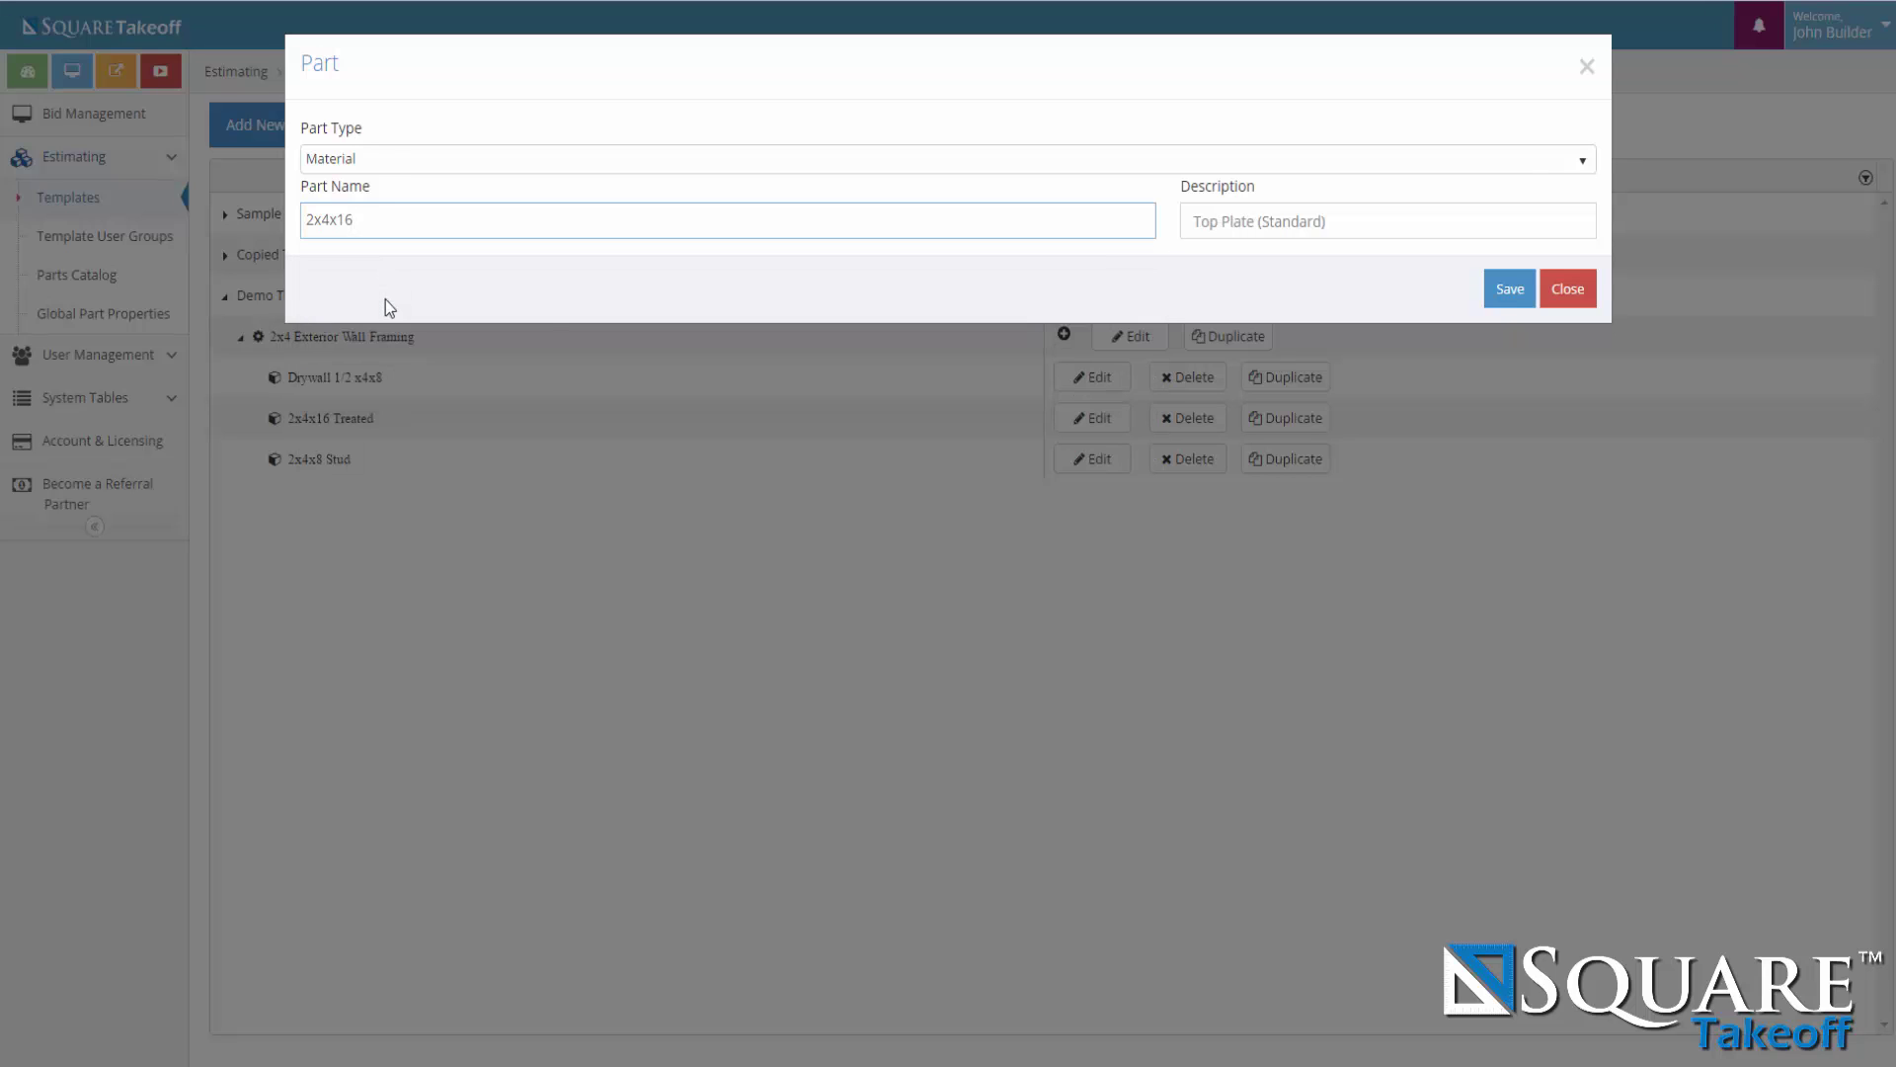
left_click(1506, 289)
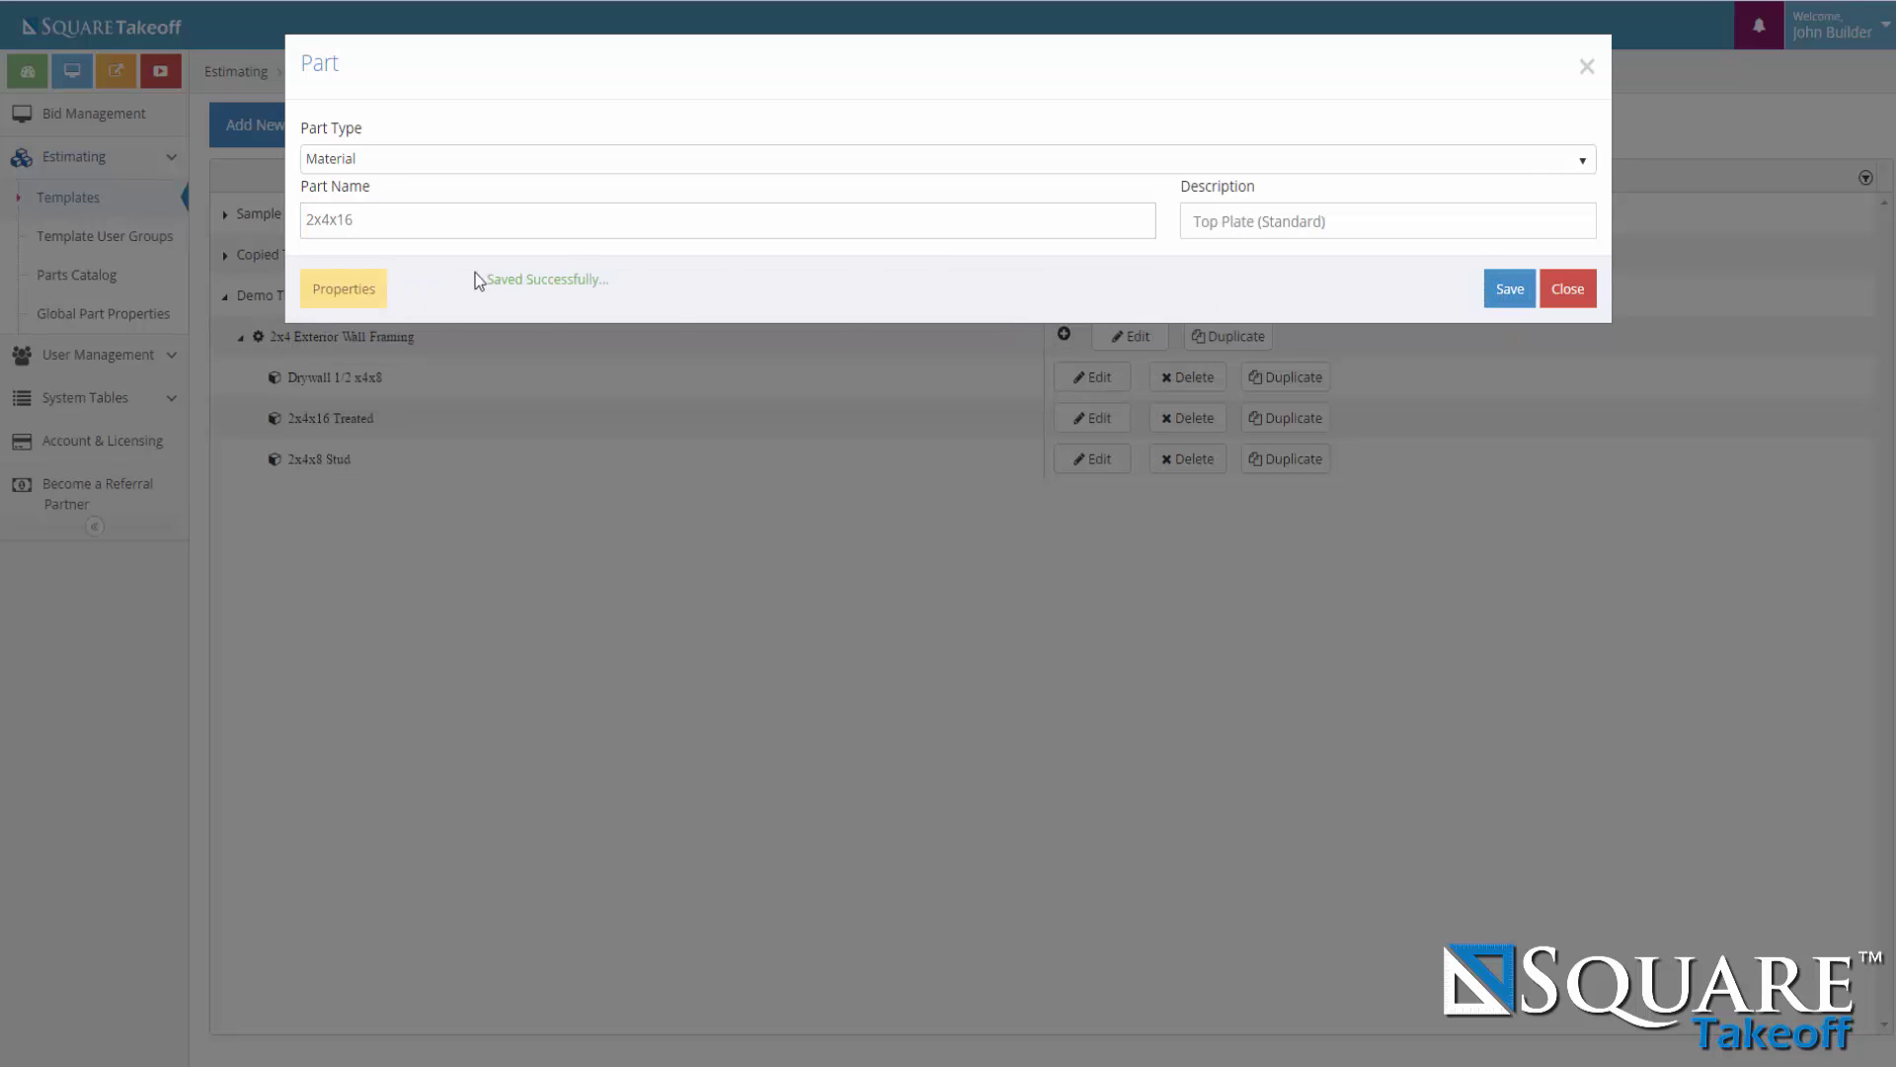
Add the 7/16"x4x10 OSB sheathing as a Material part to the wall framing assembly and save it.
left_click(1573, 293)
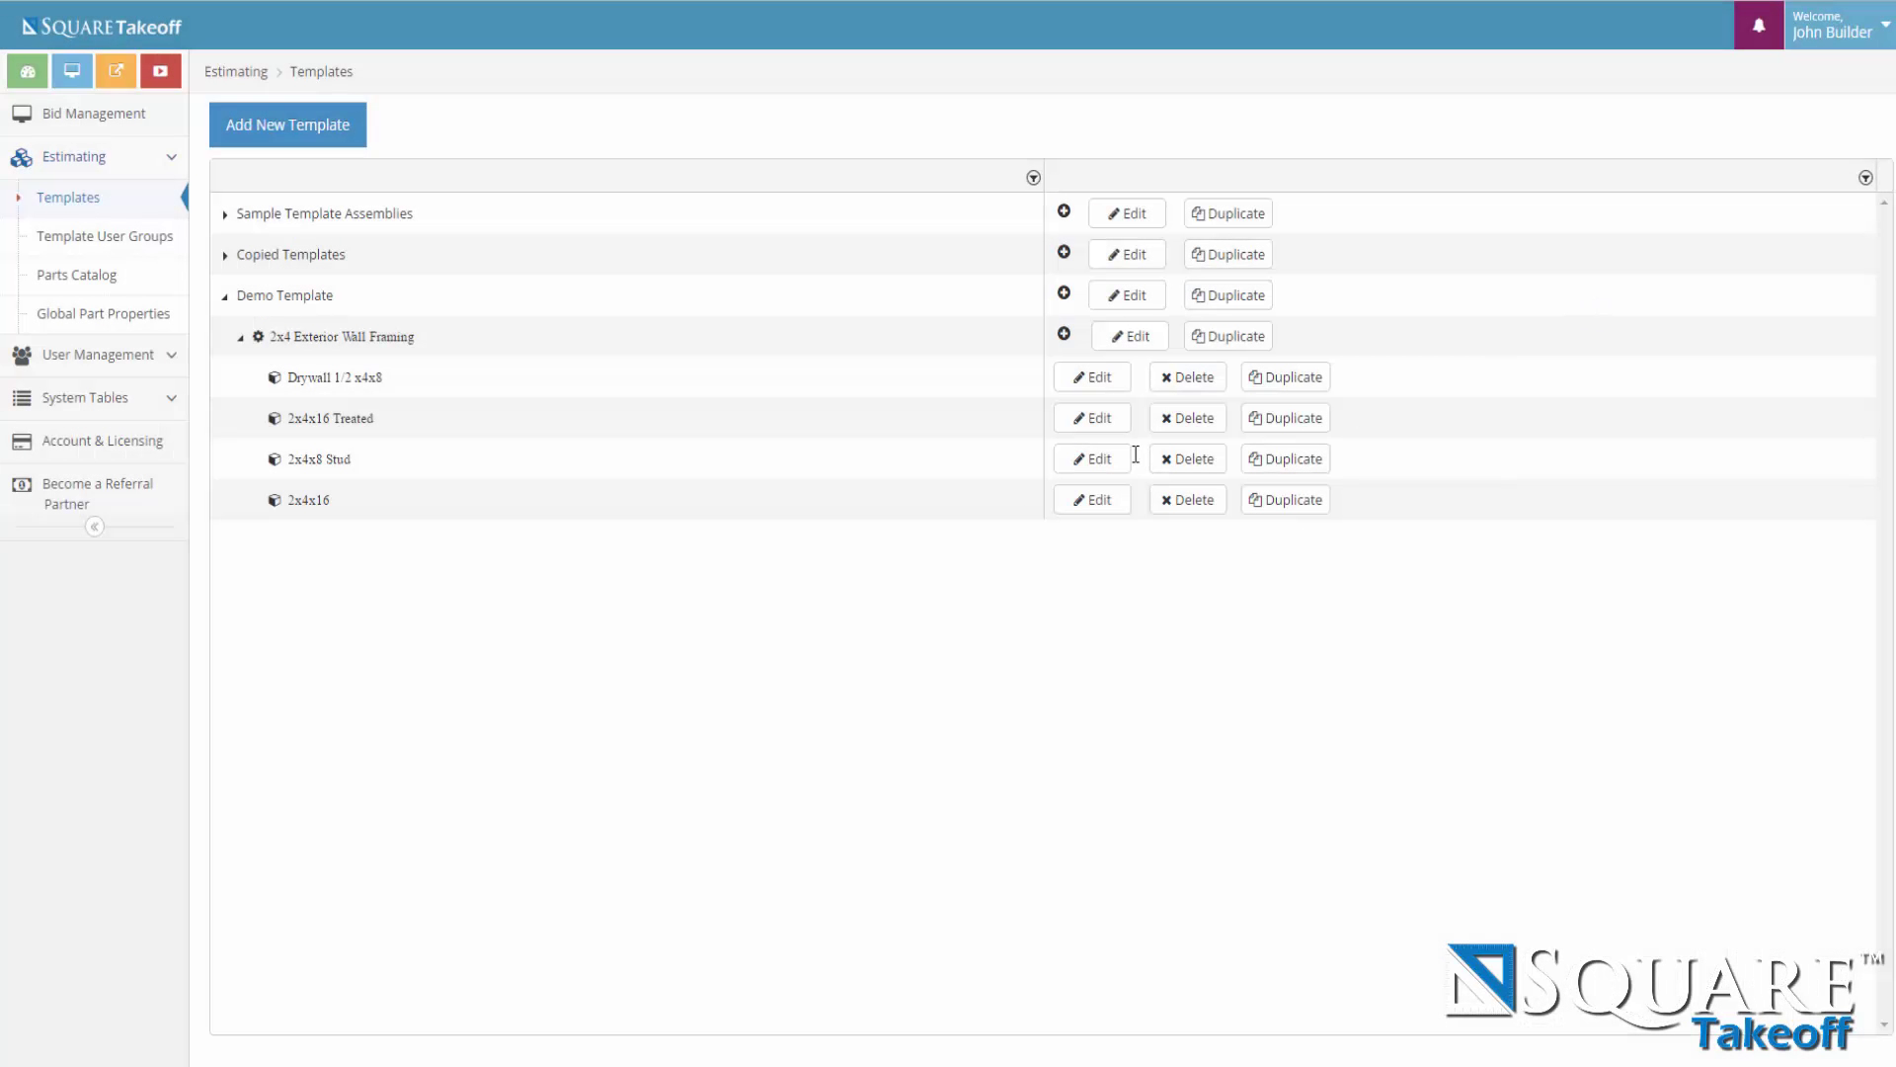
left_click(1065, 333)
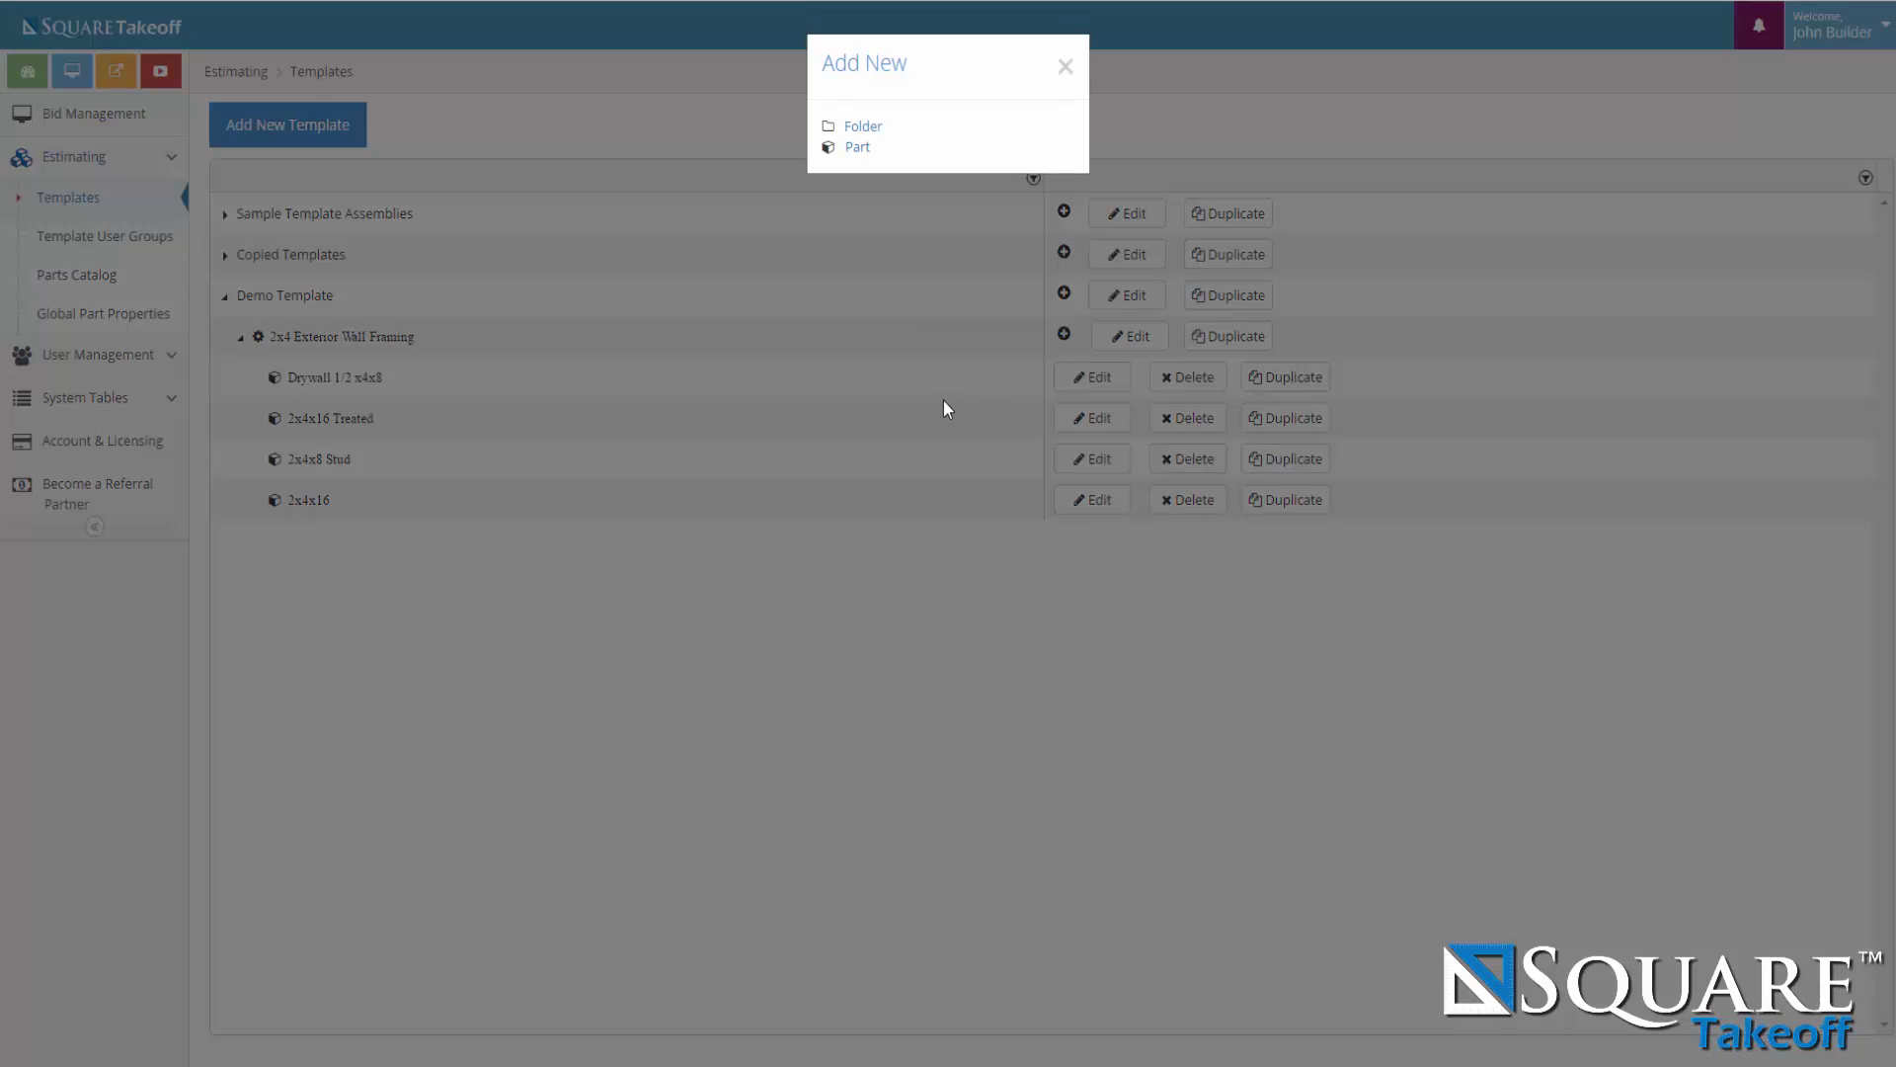
left_click(860, 150)
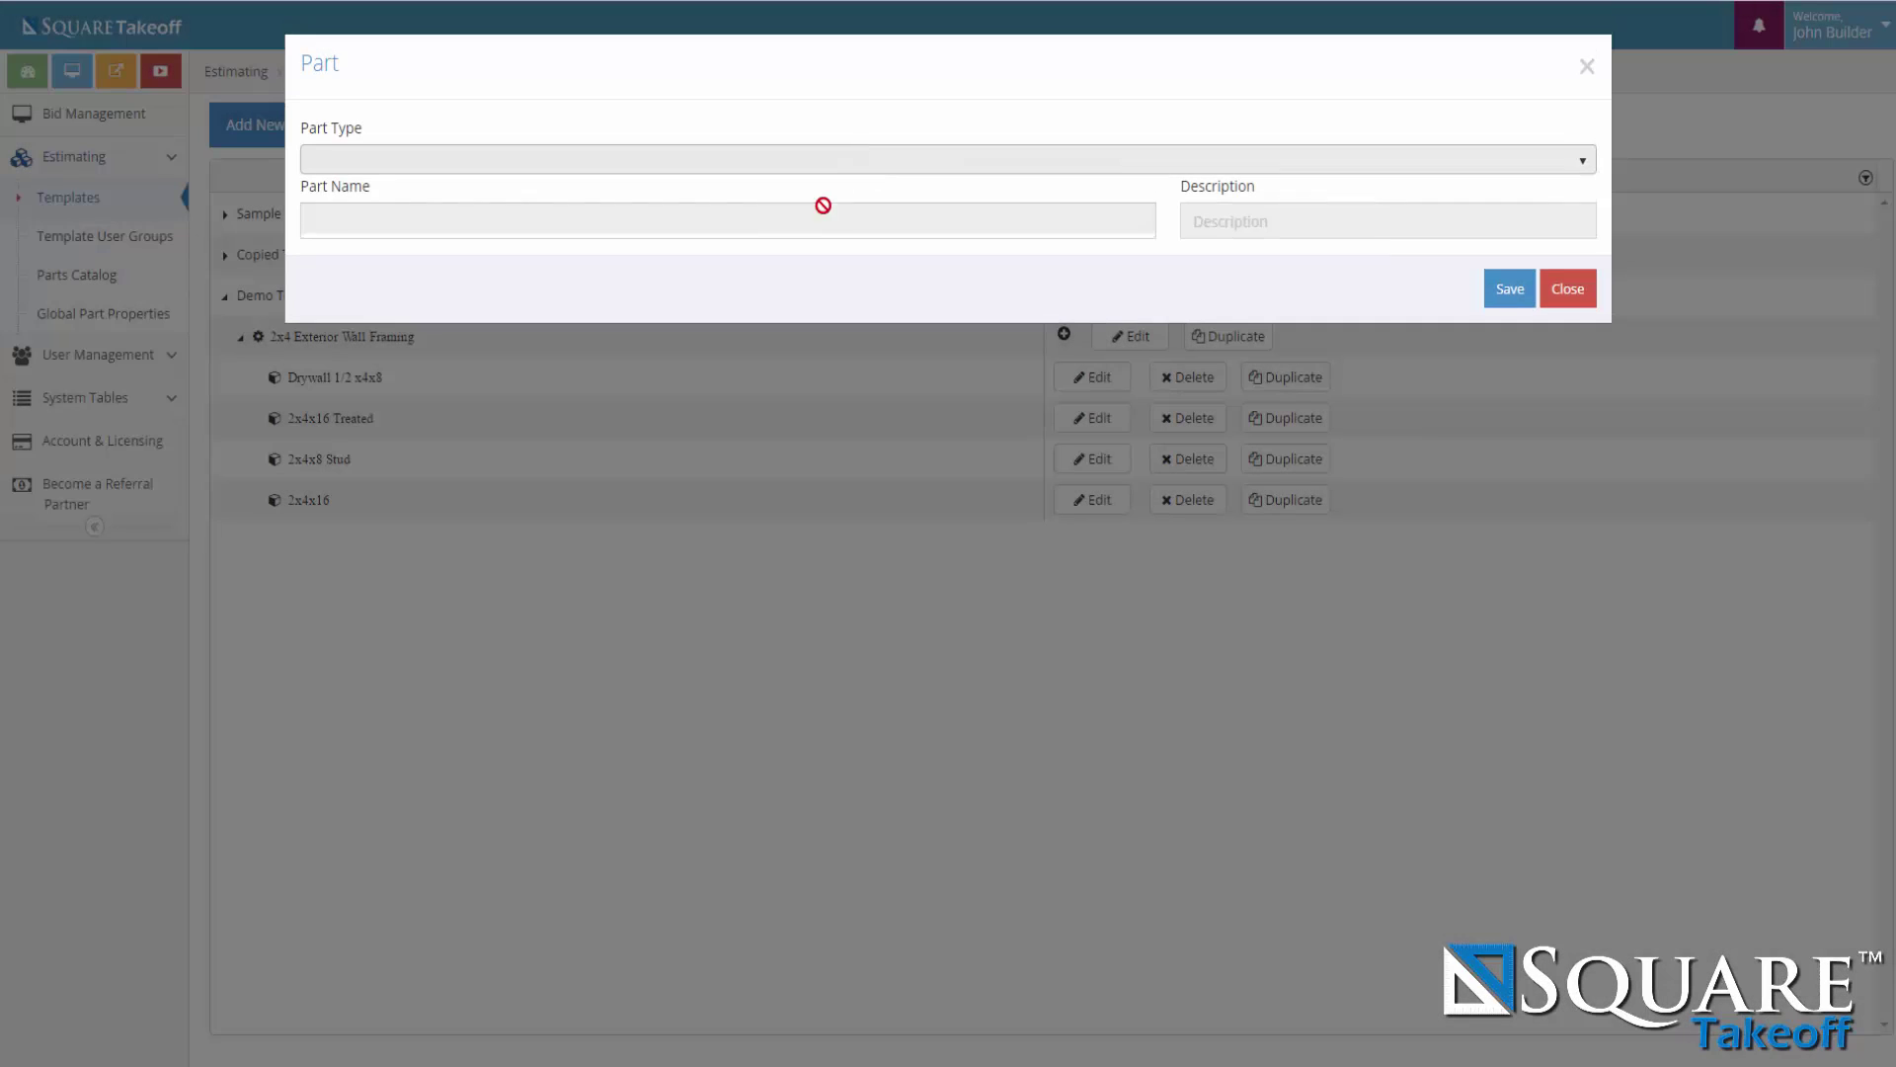
left_click(427, 168)
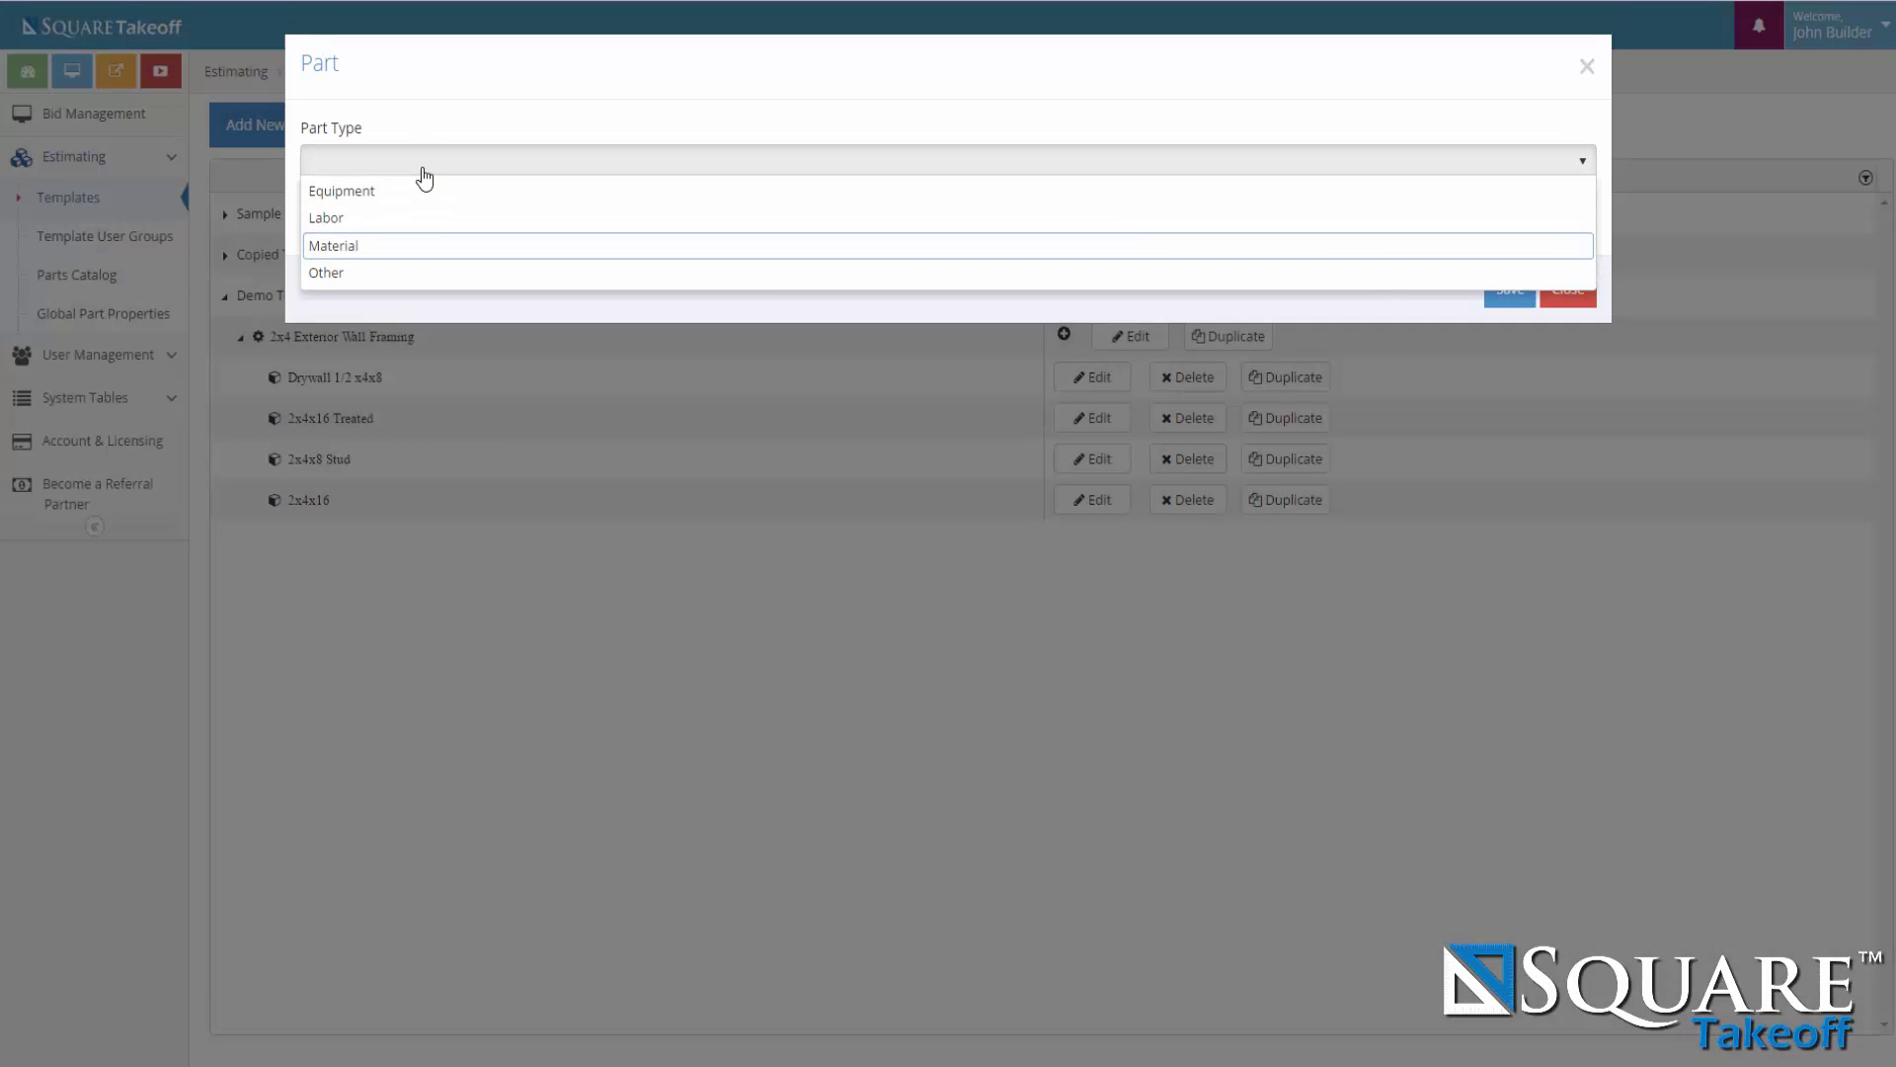
left_click(358, 243)
left_click(342, 226)
type("7/16")
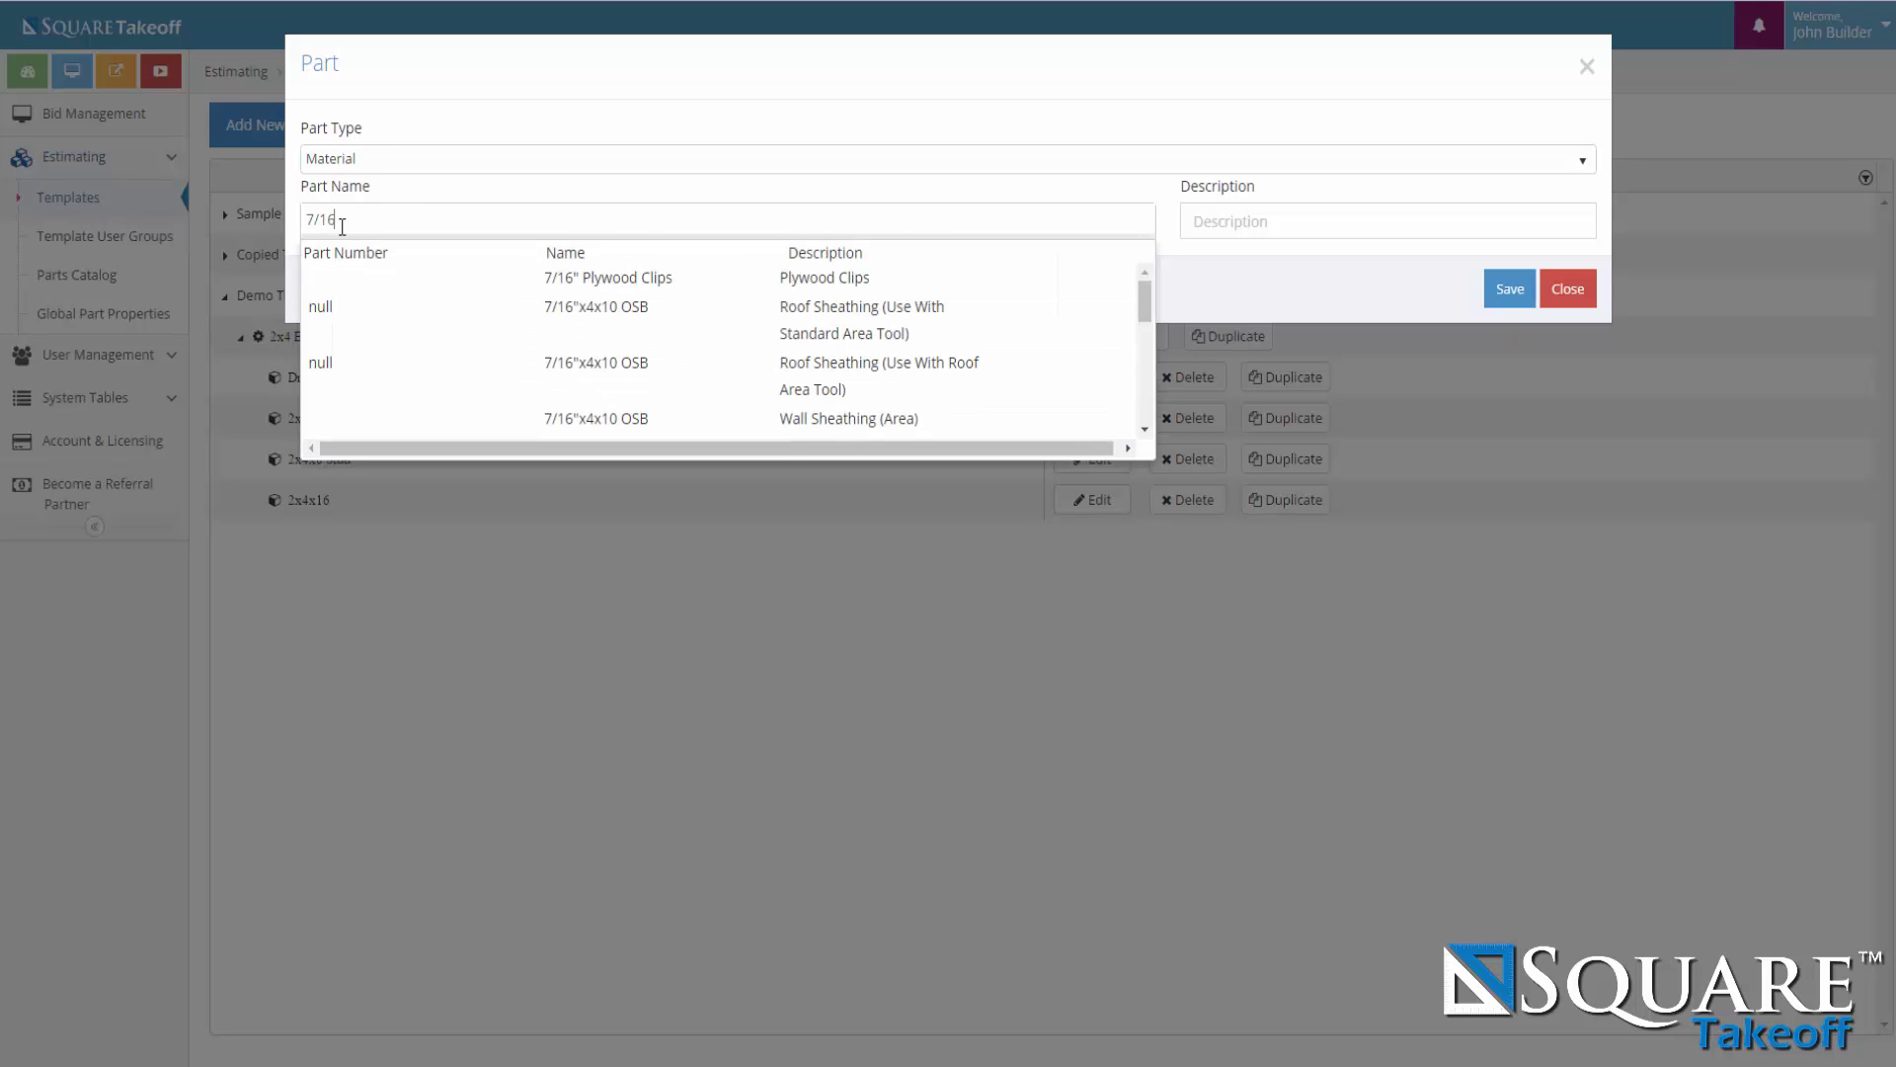
scroll(403, 353, "down", 3)
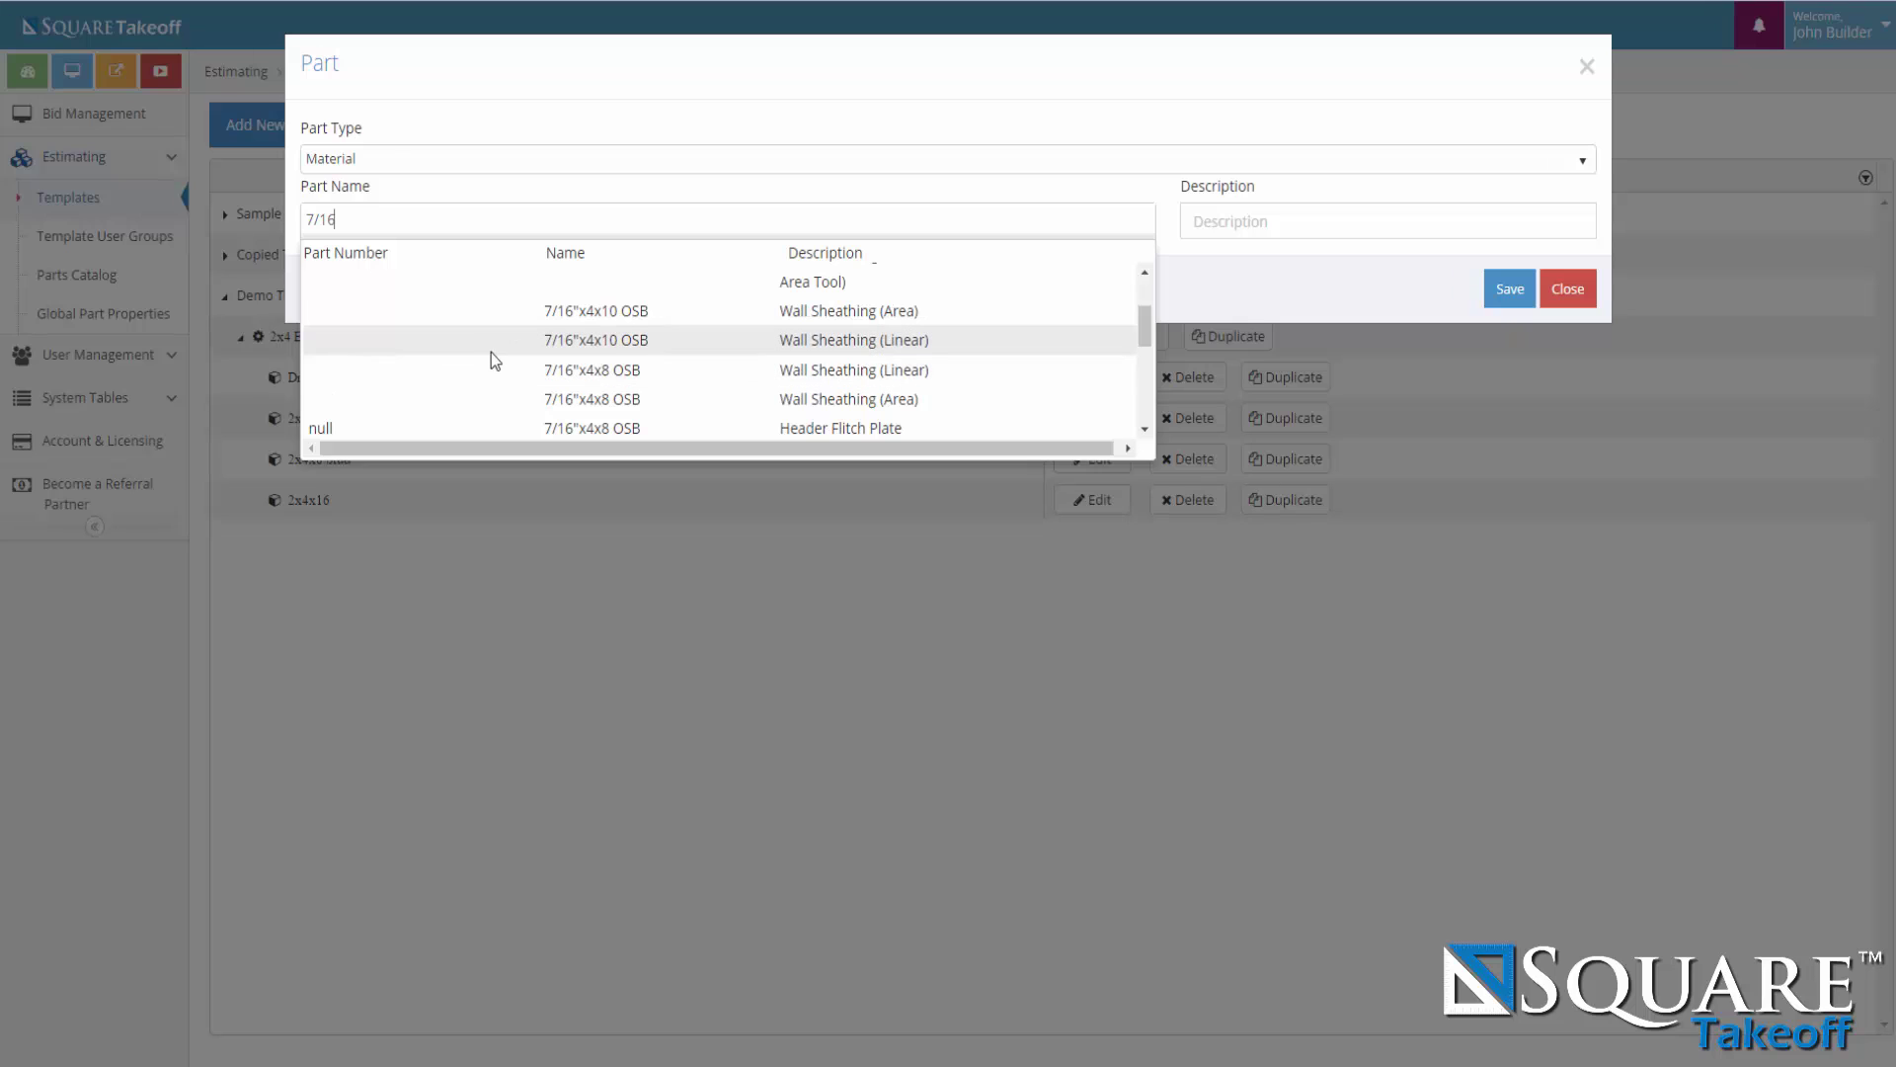
left_click(497, 348)
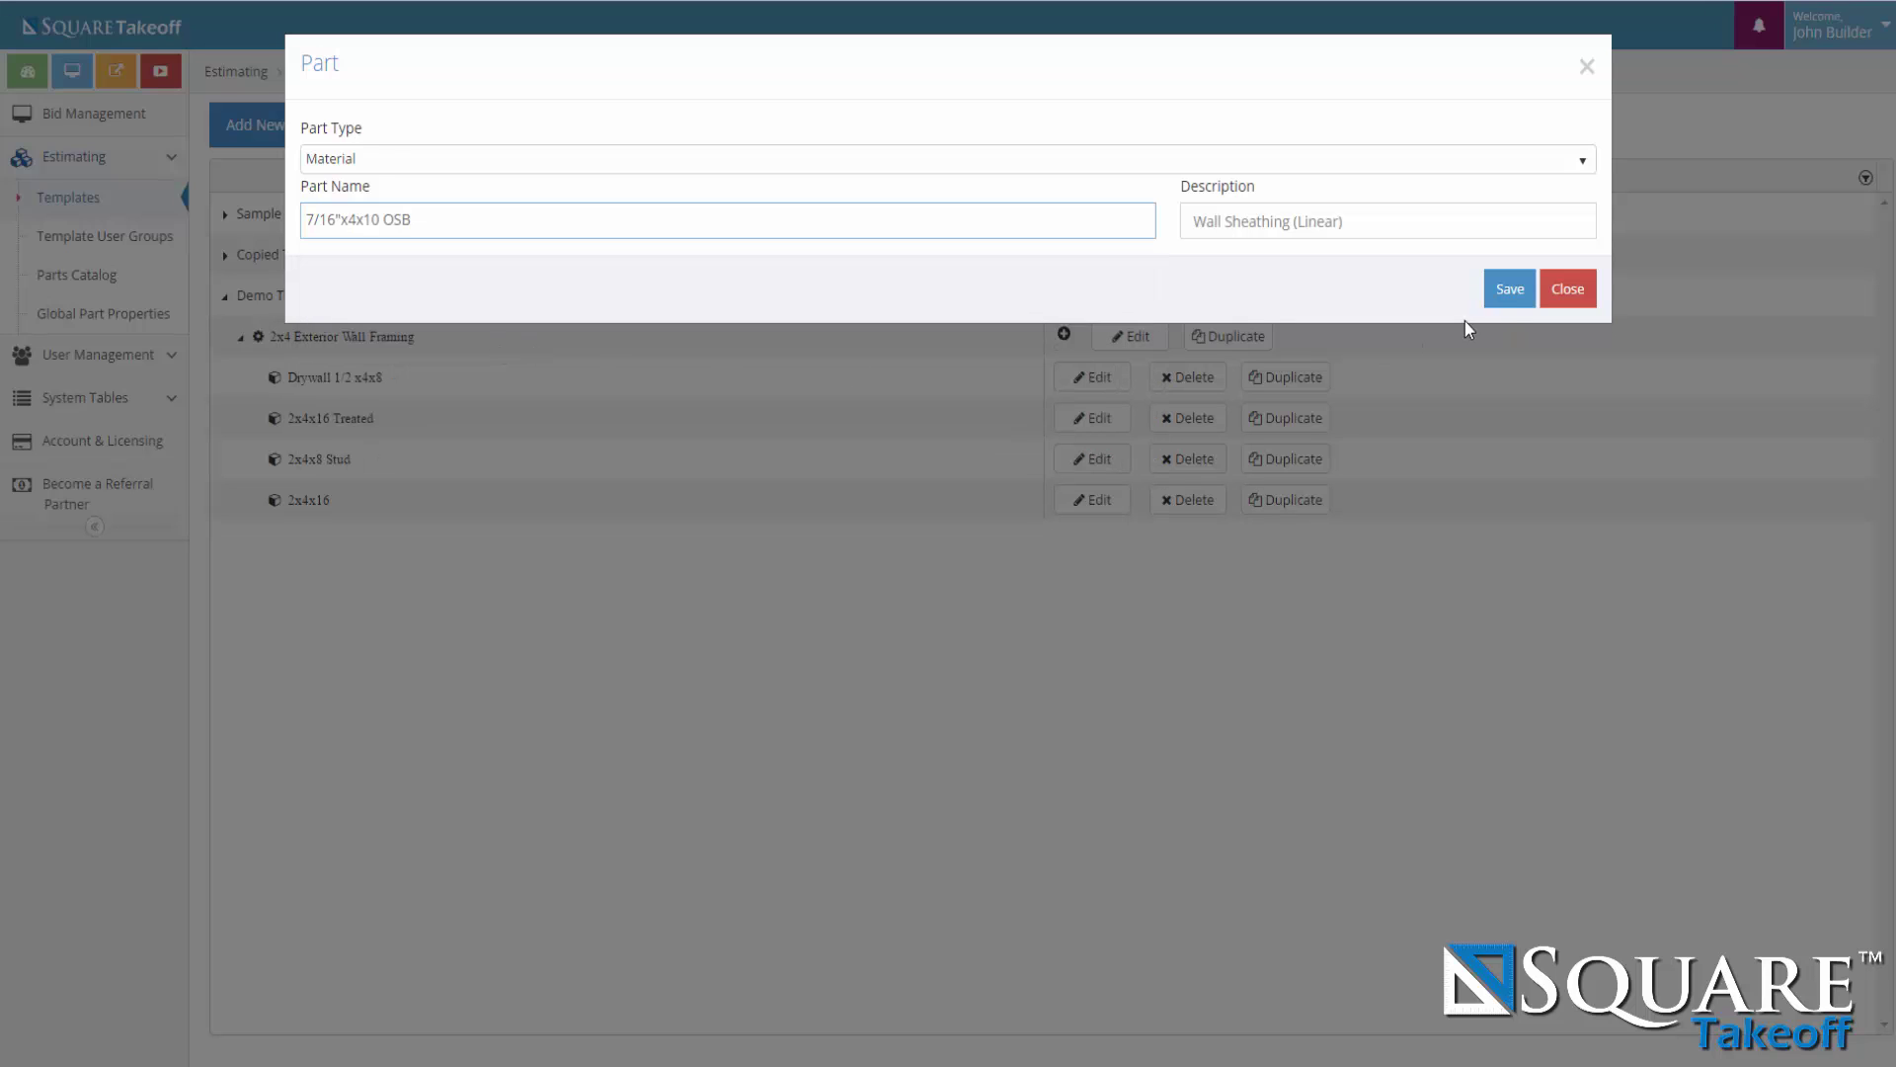
left_click(1506, 293)
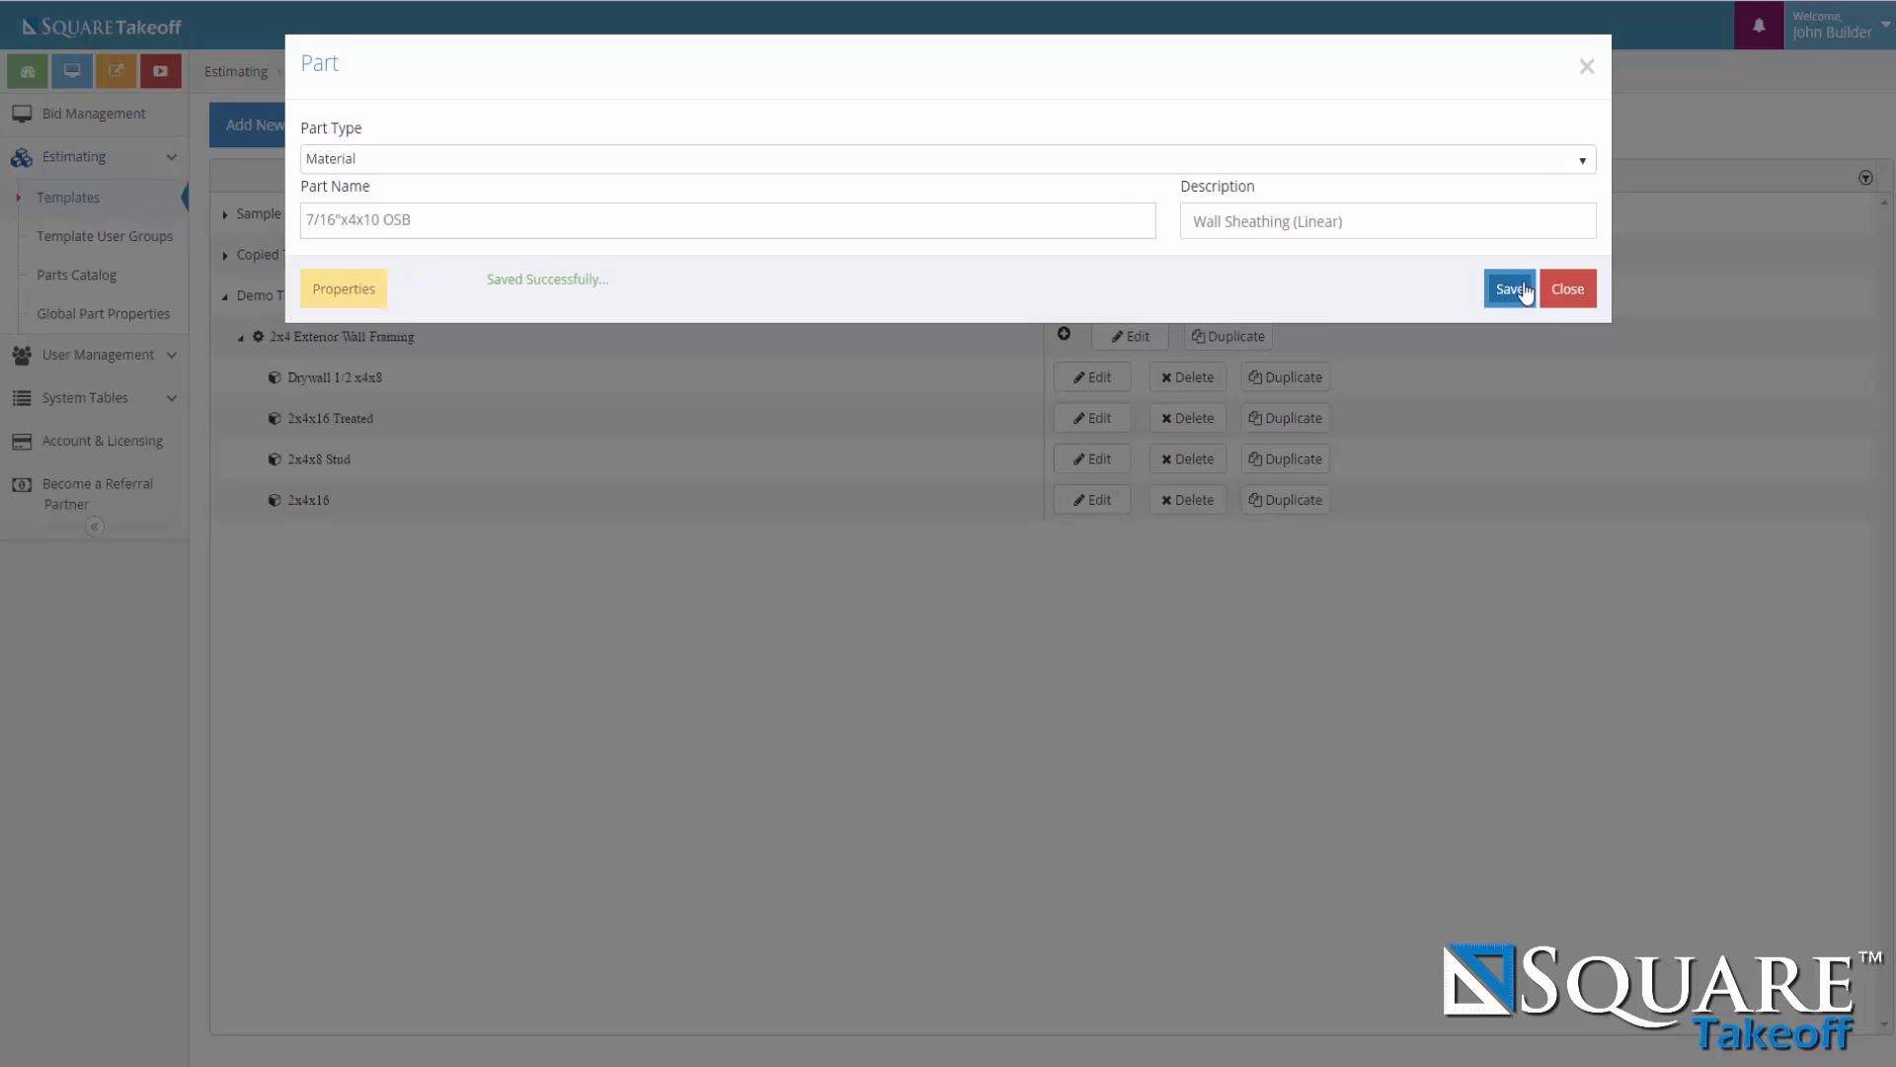
left_click(1567, 289)
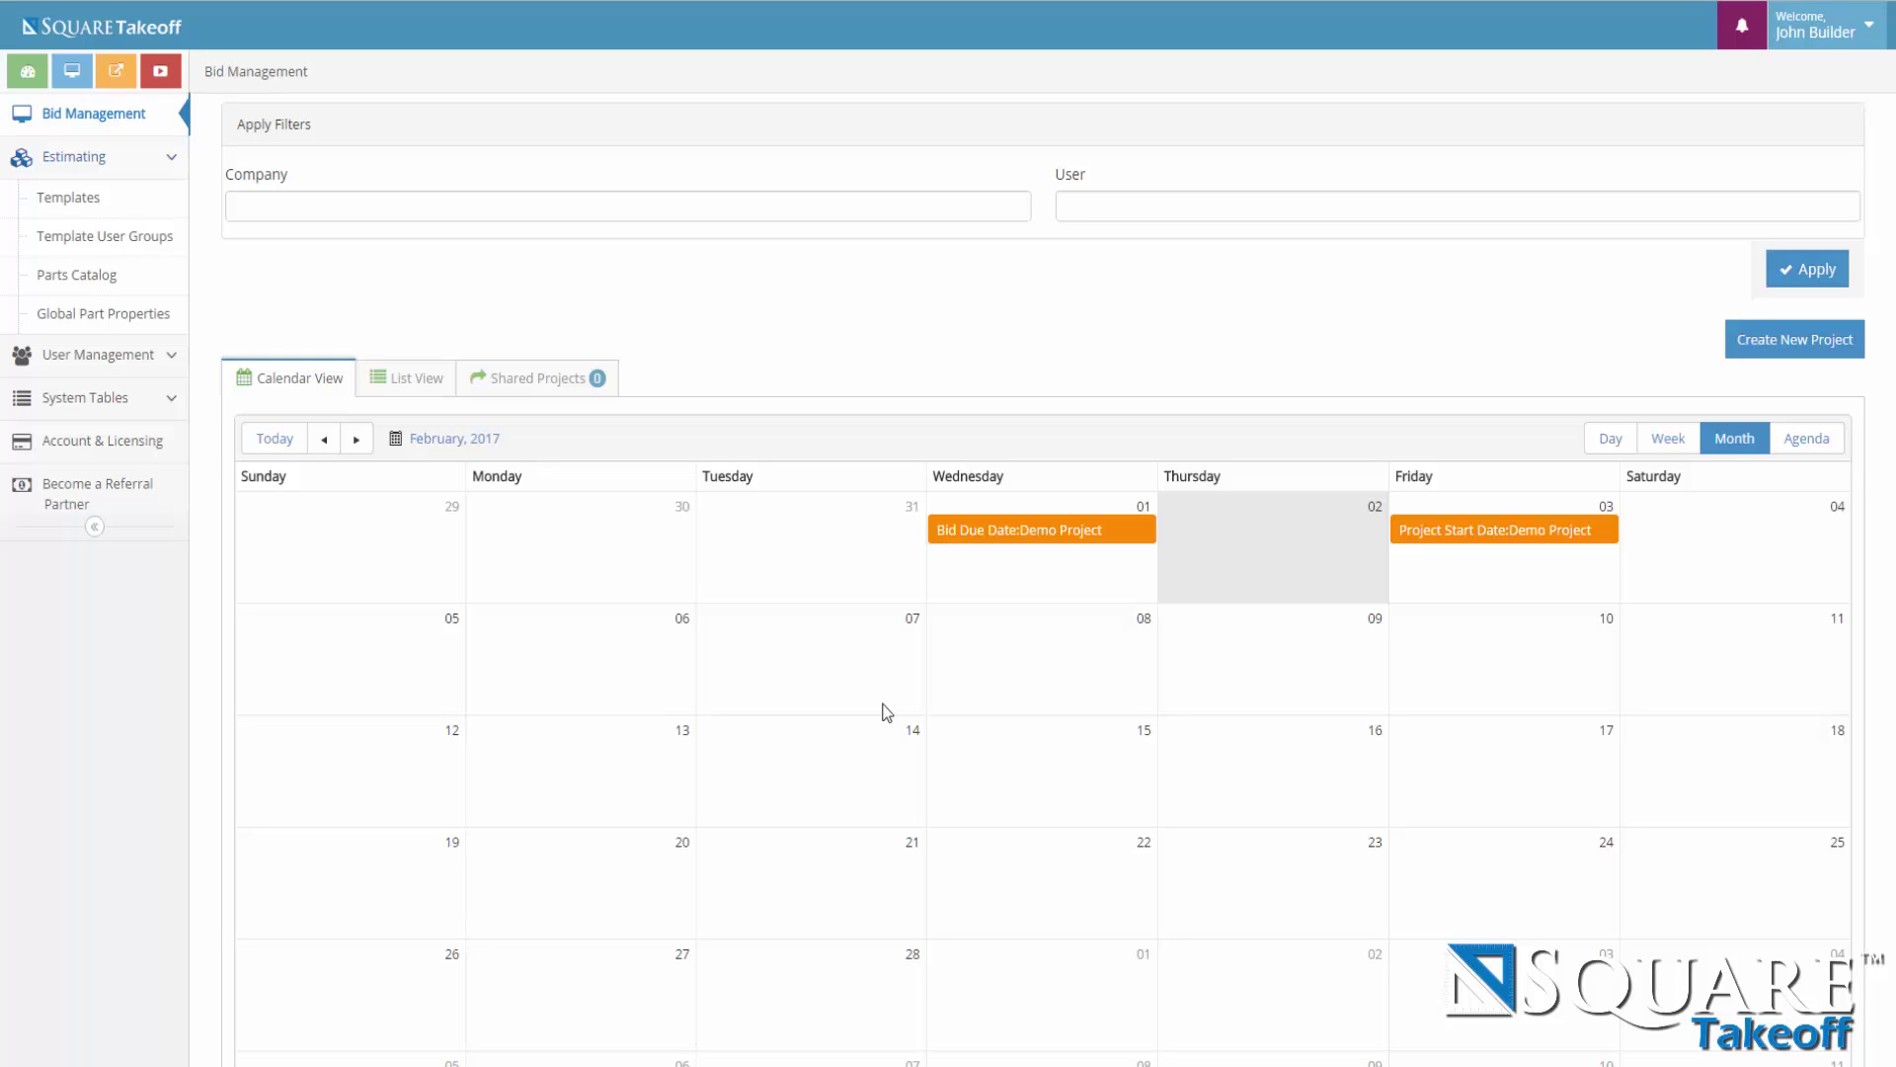
Start the Demo Project's takeoff from the calendar and load First Floor.pdf - Page 1.
left_click(1010, 531)
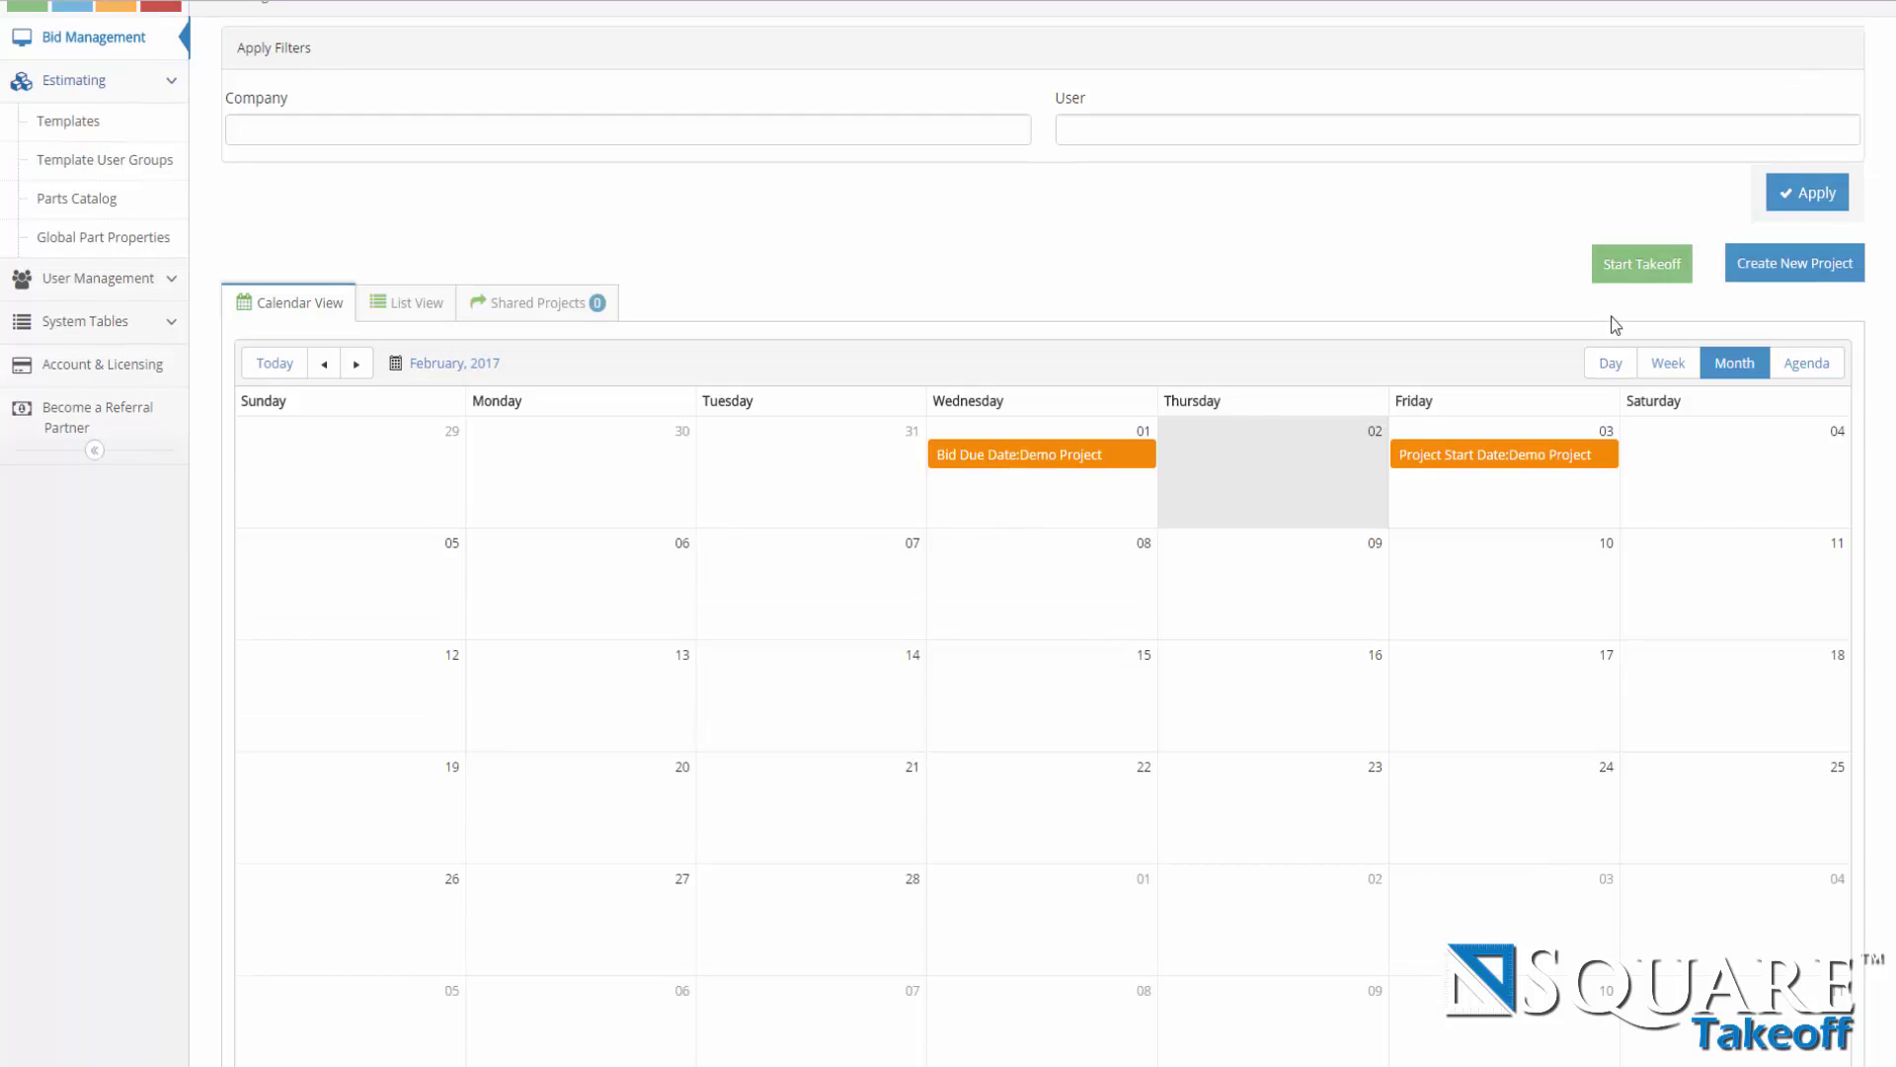
left_click(1659, 284)
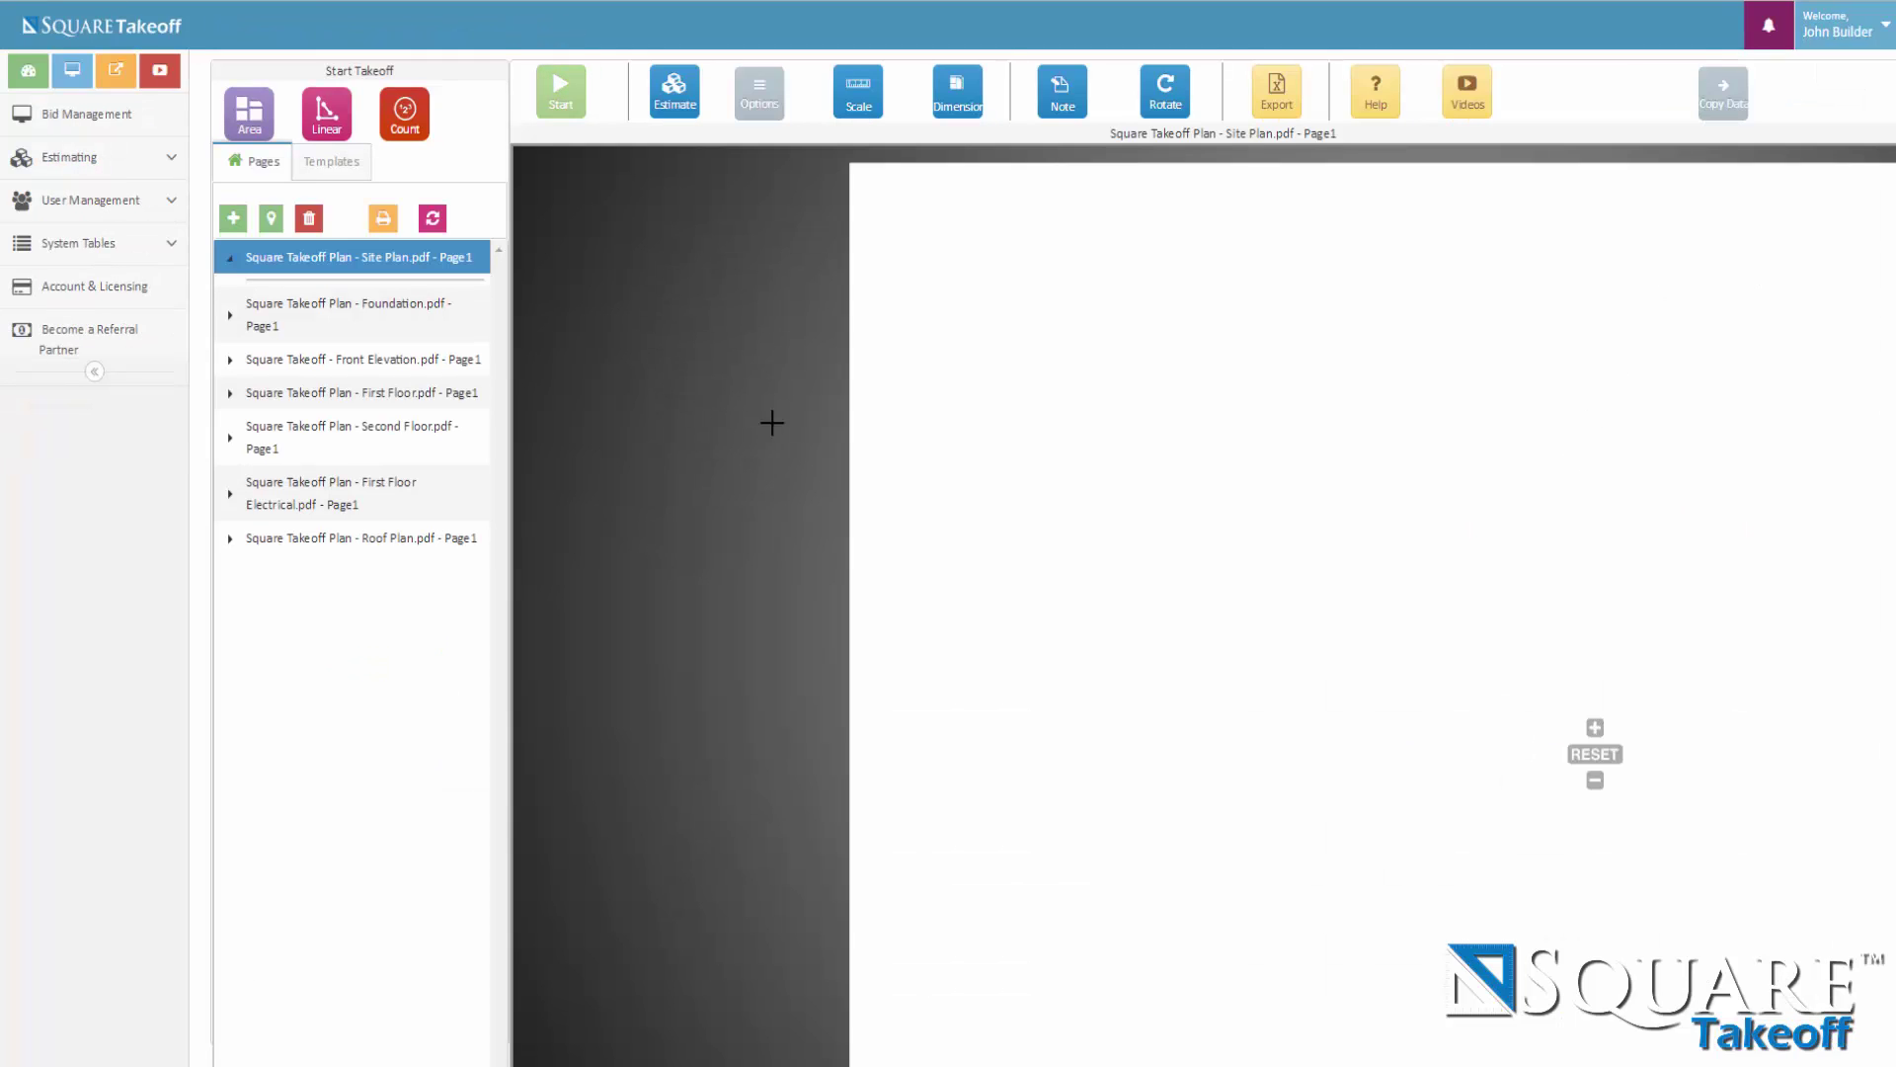
left_click(322, 393)
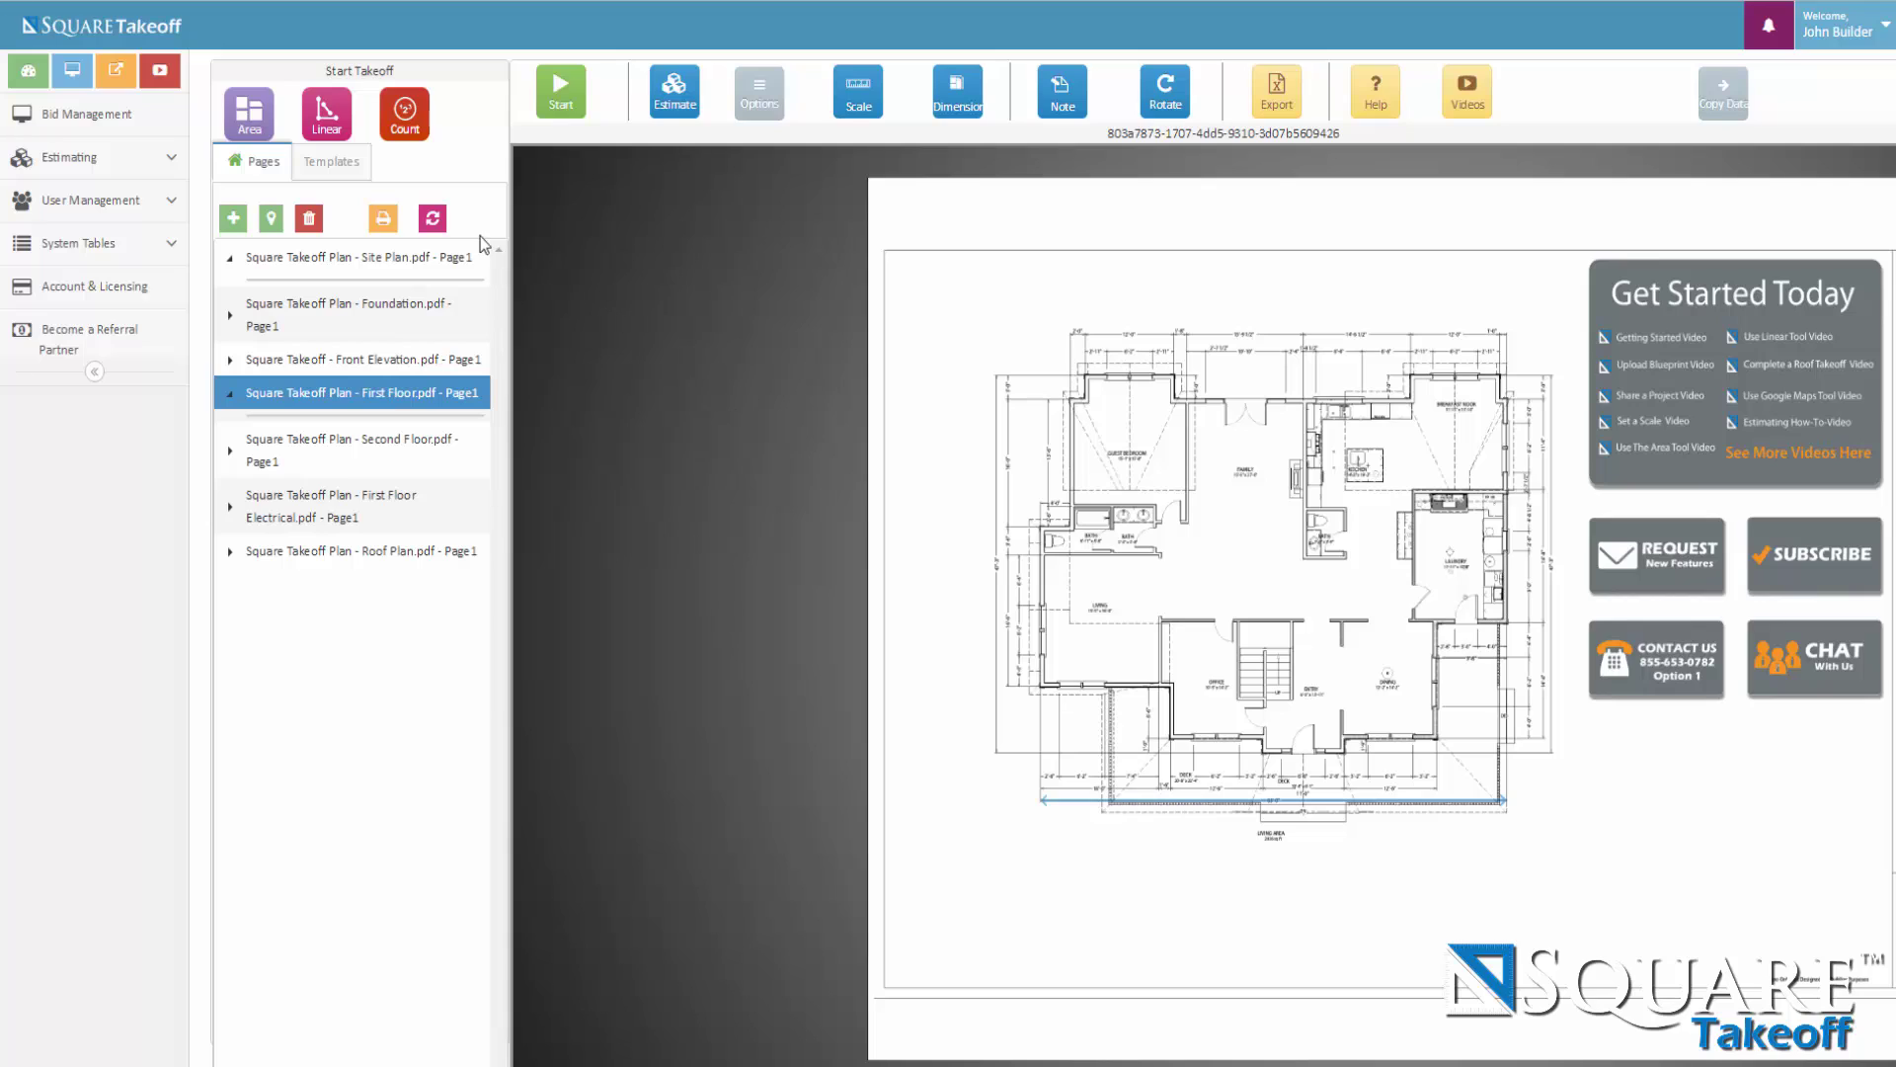
Switch to the Custom Templates group and expand Demo Template to reach 2x4 Exterior Wall Framing.
left_click(333, 166)
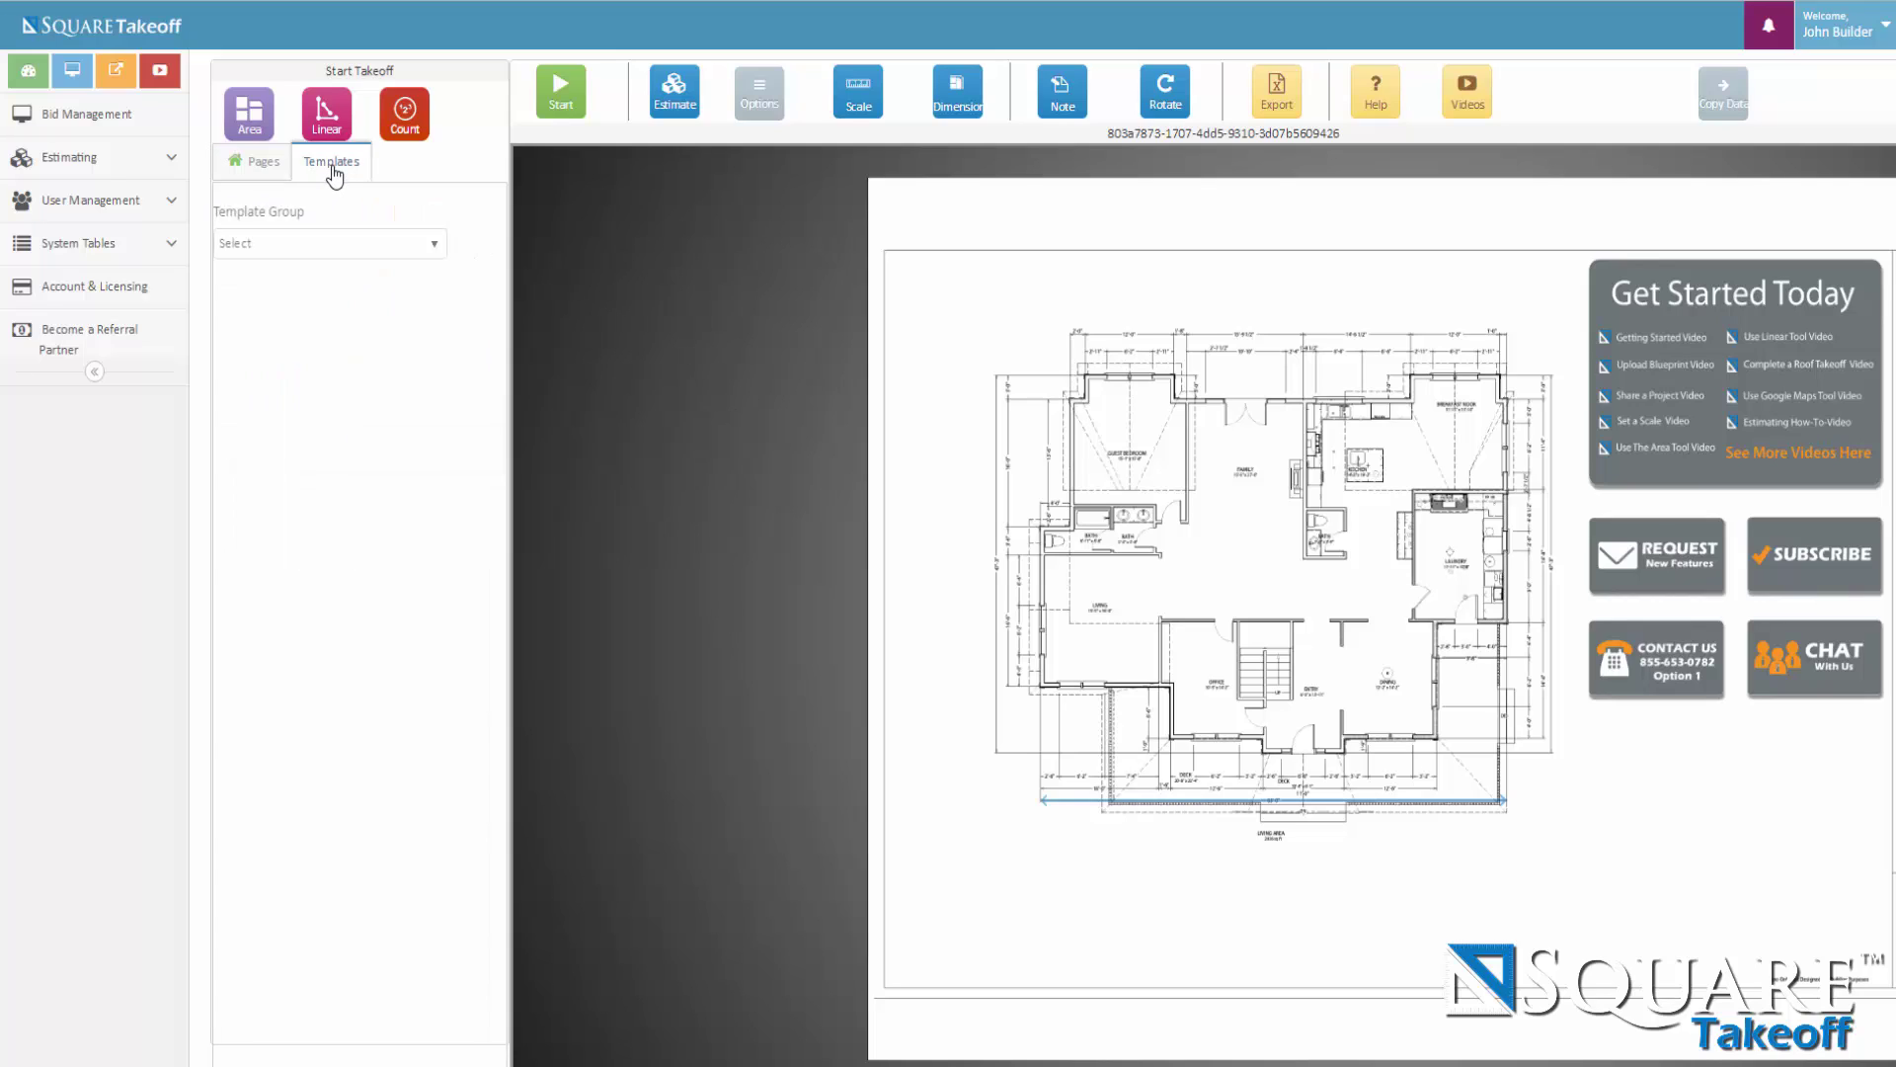
left_click(437, 246)
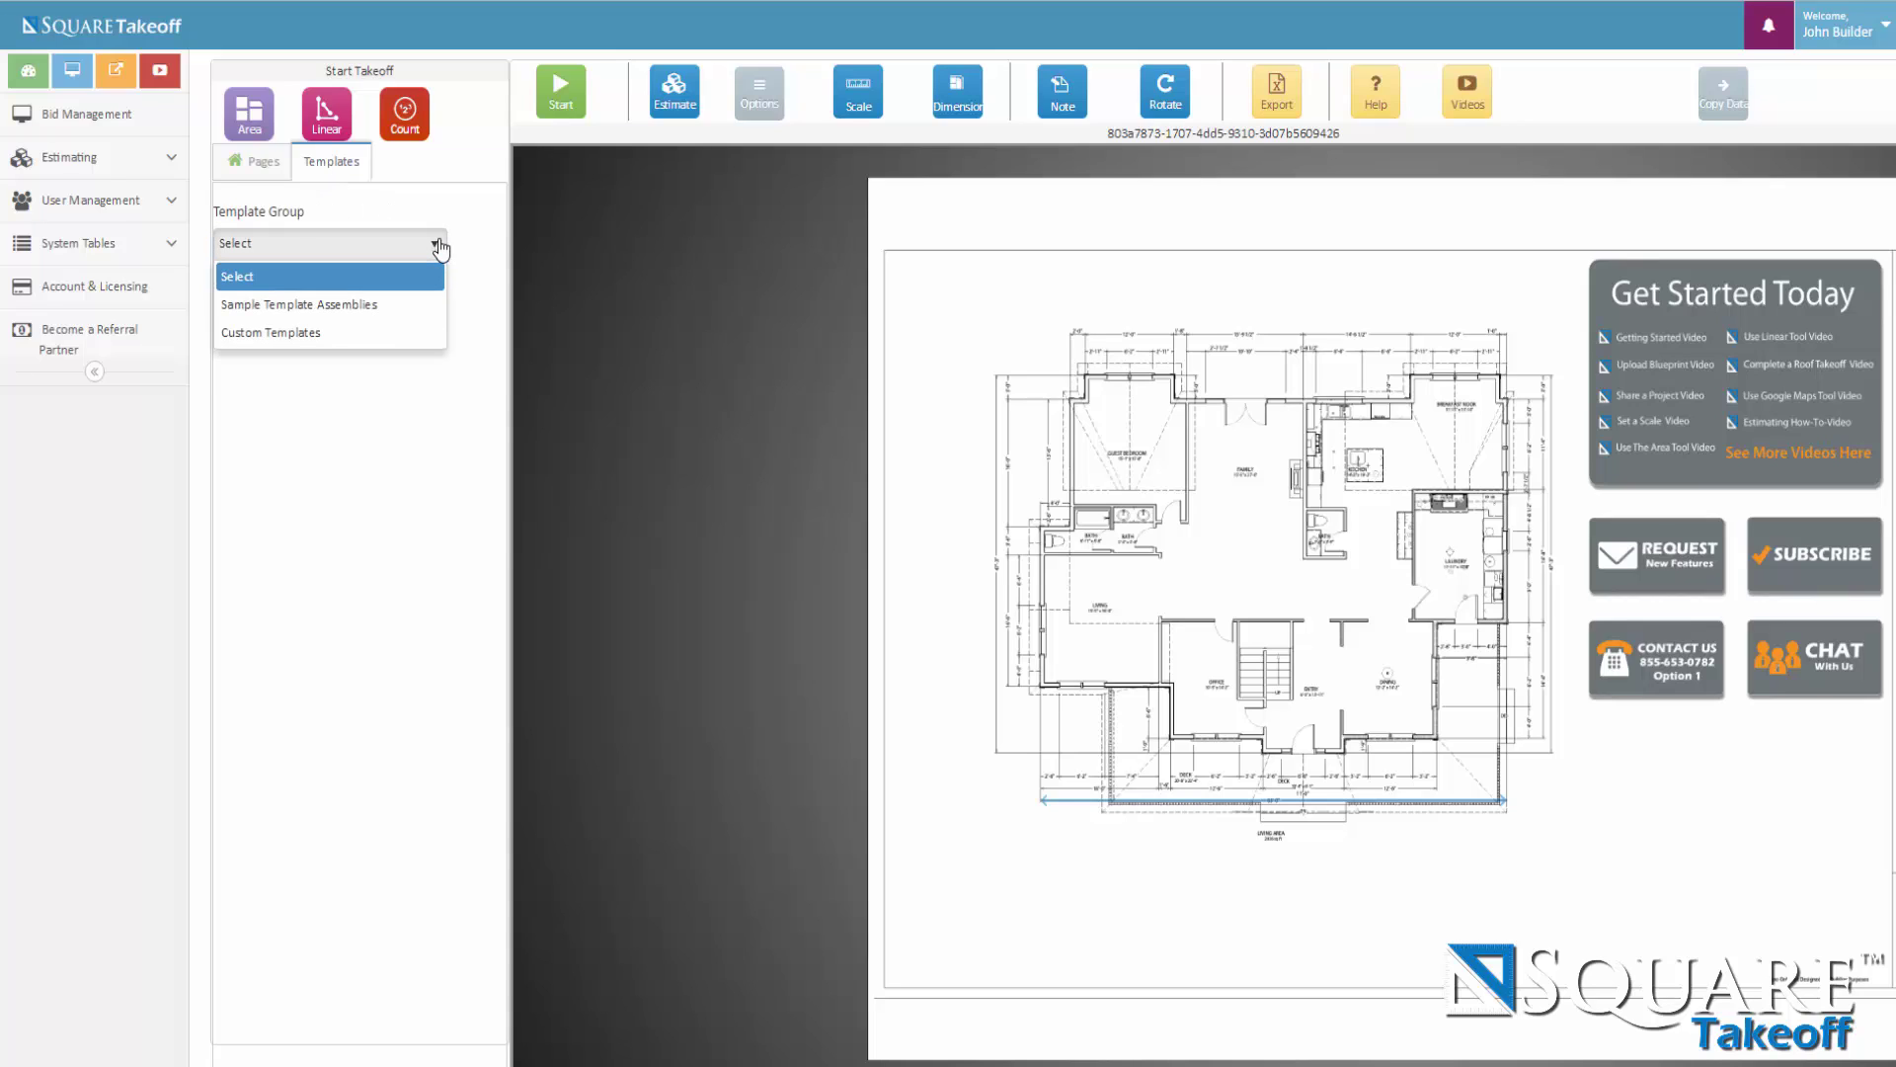
left_click(361, 333)
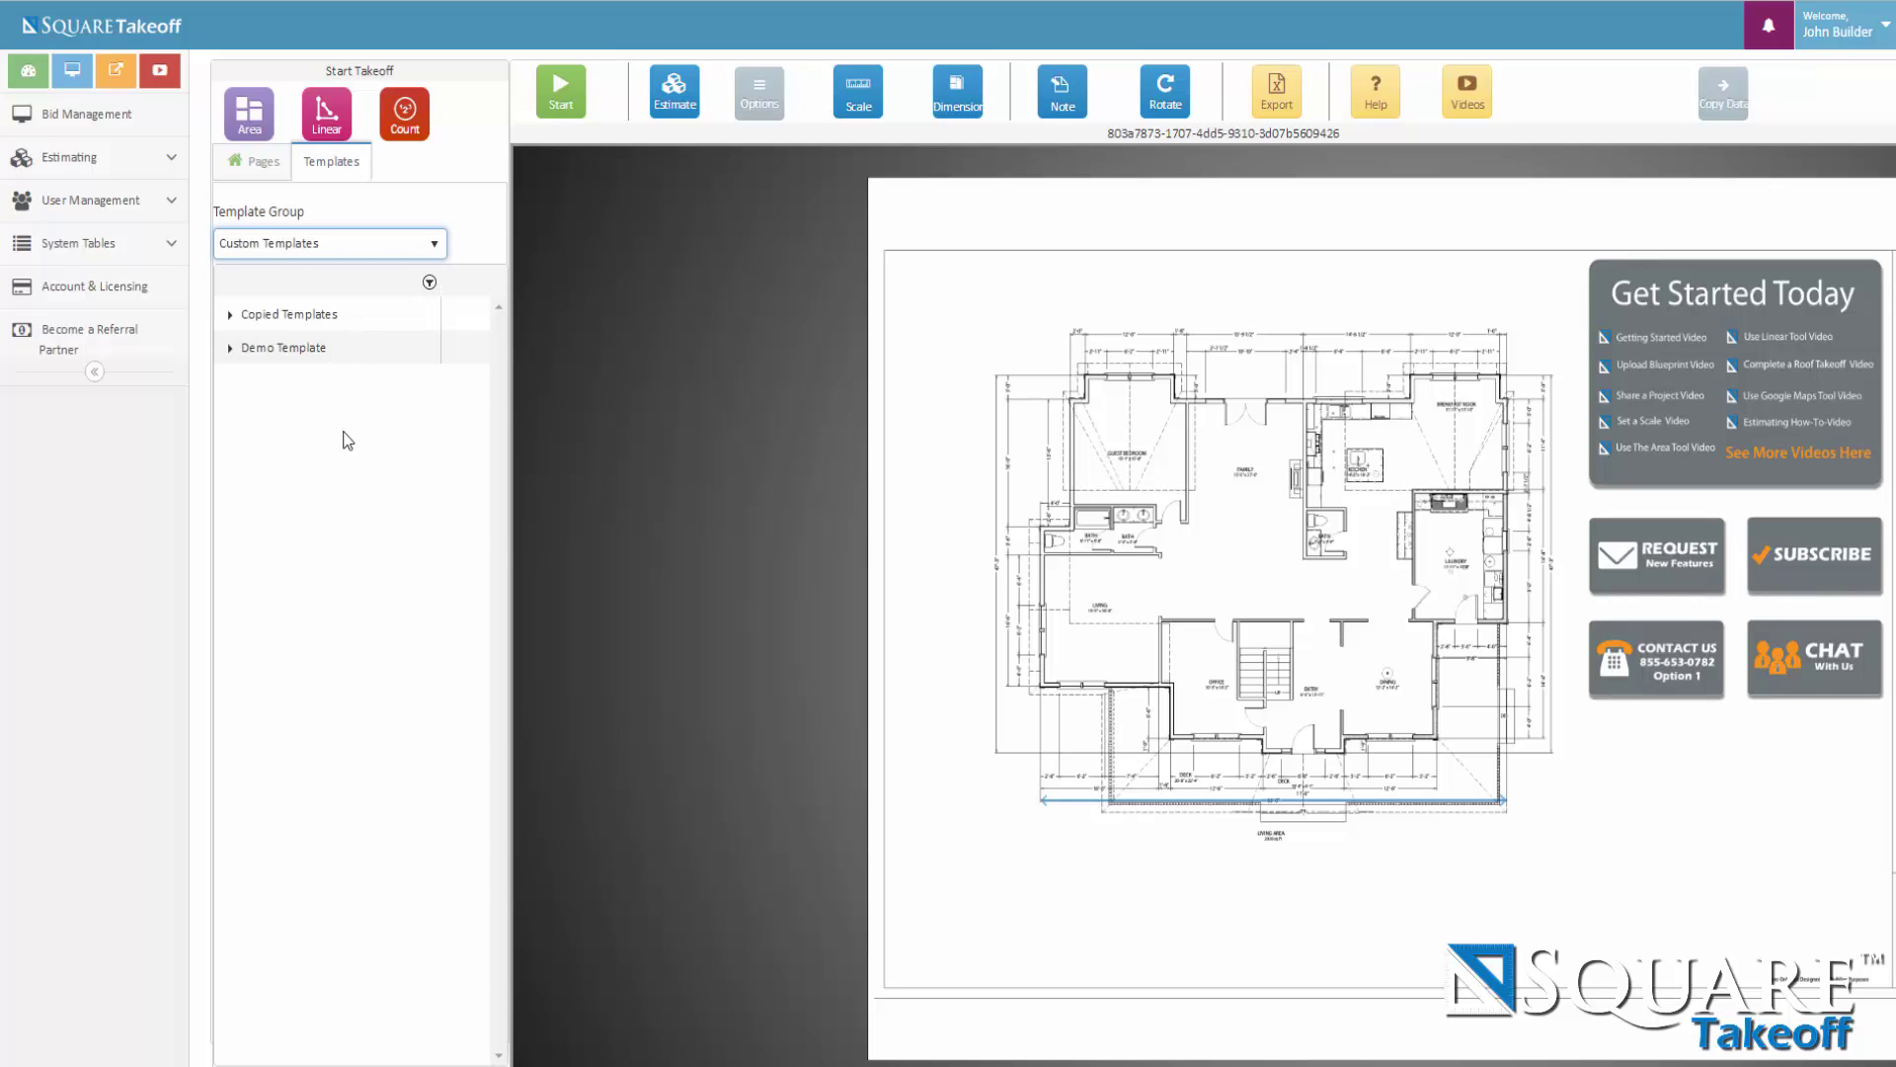
left_click(231, 349)
left_click(453, 382)
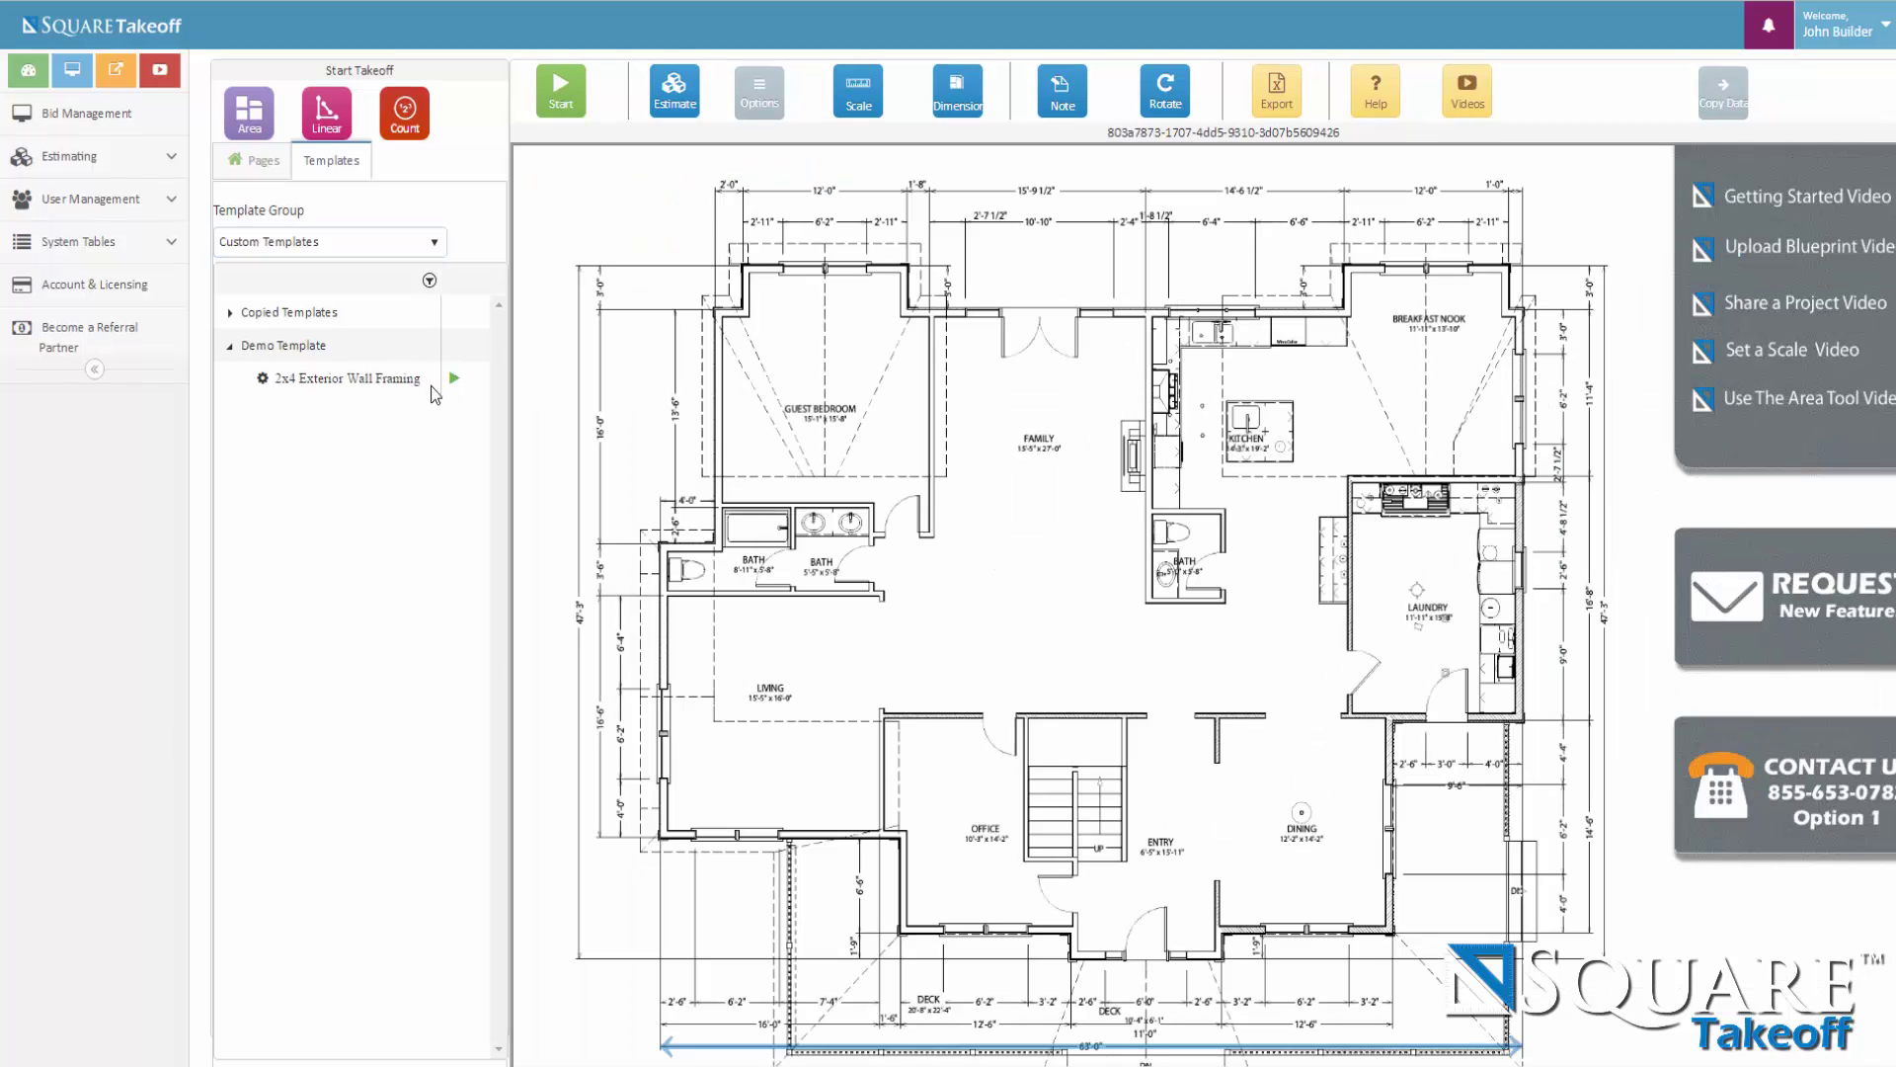
Start a linear takeoff for 2x4 Exterior Wall Framing using the Add Linear settings.
left_click(454, 380)
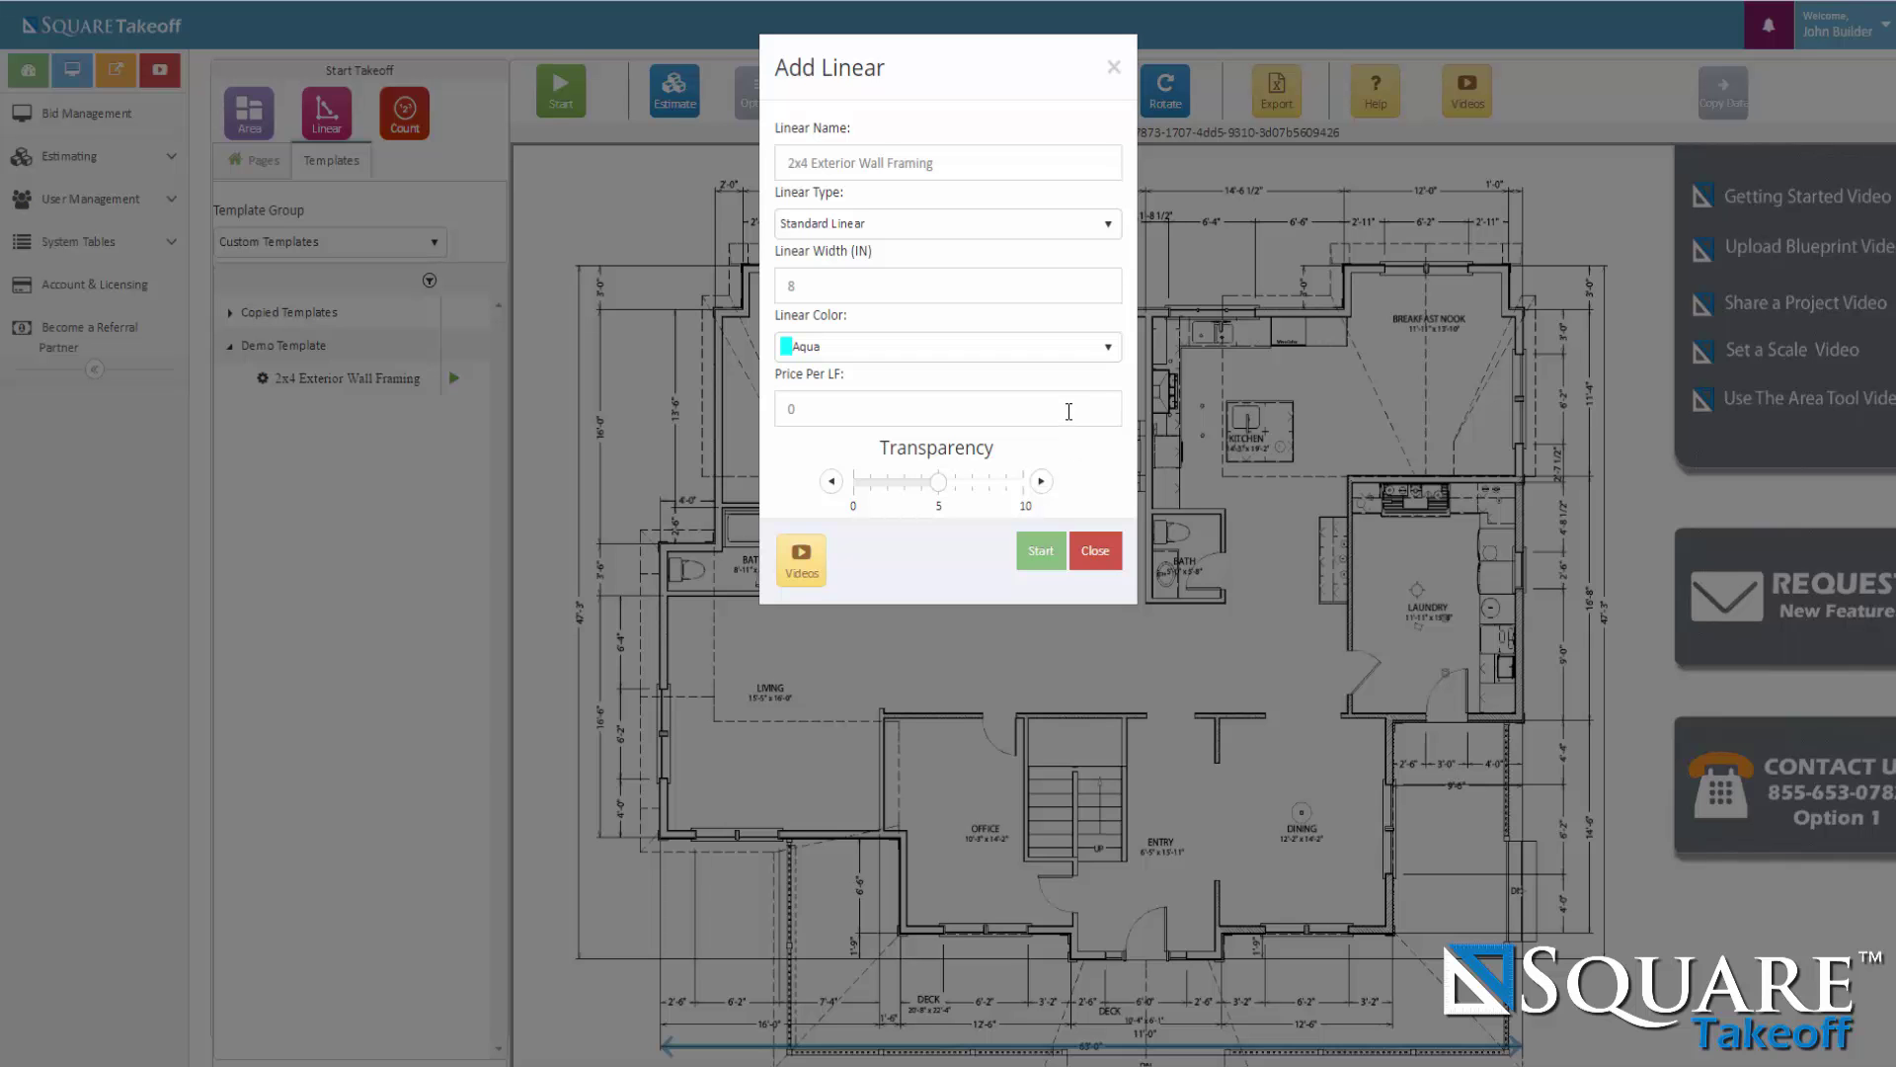
left_click(1041, 550)
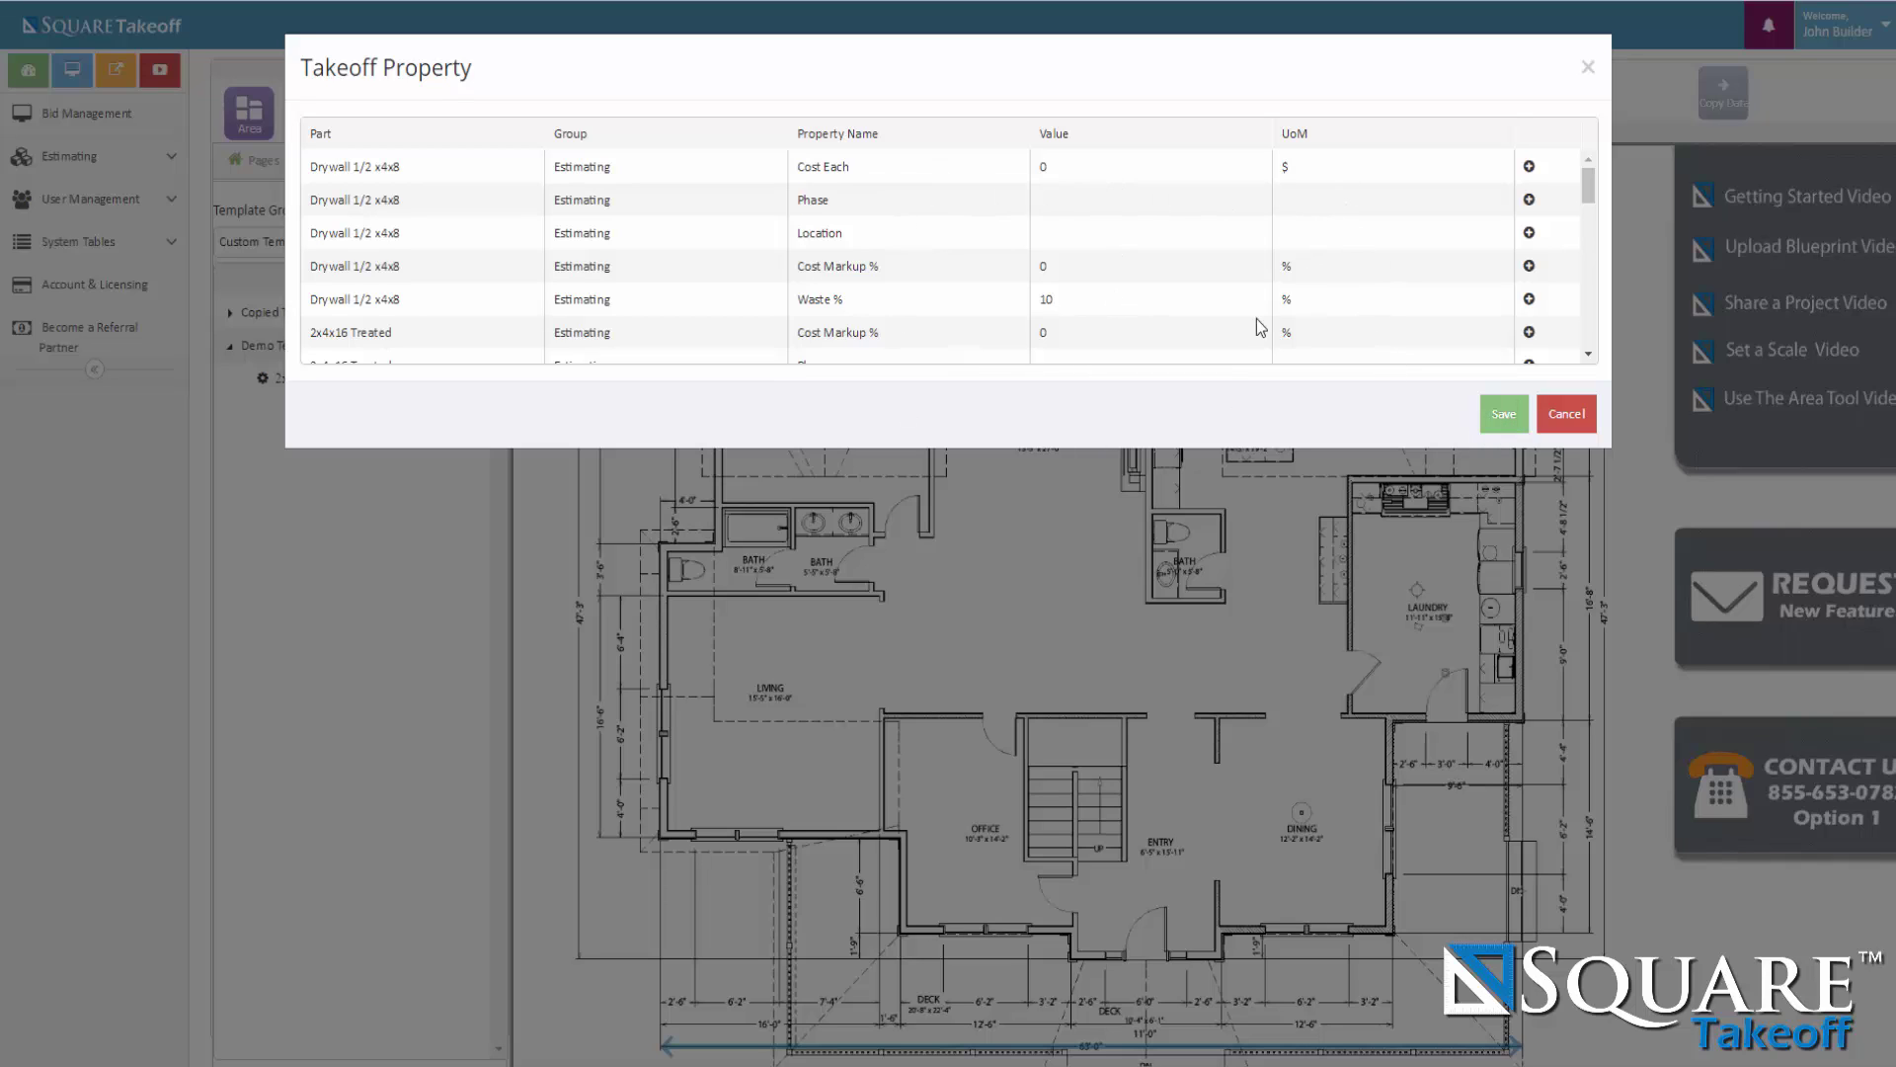
Save the part takeoff properties and trace the left and top exterior walls to the right corner.
left_click(1502, 413)
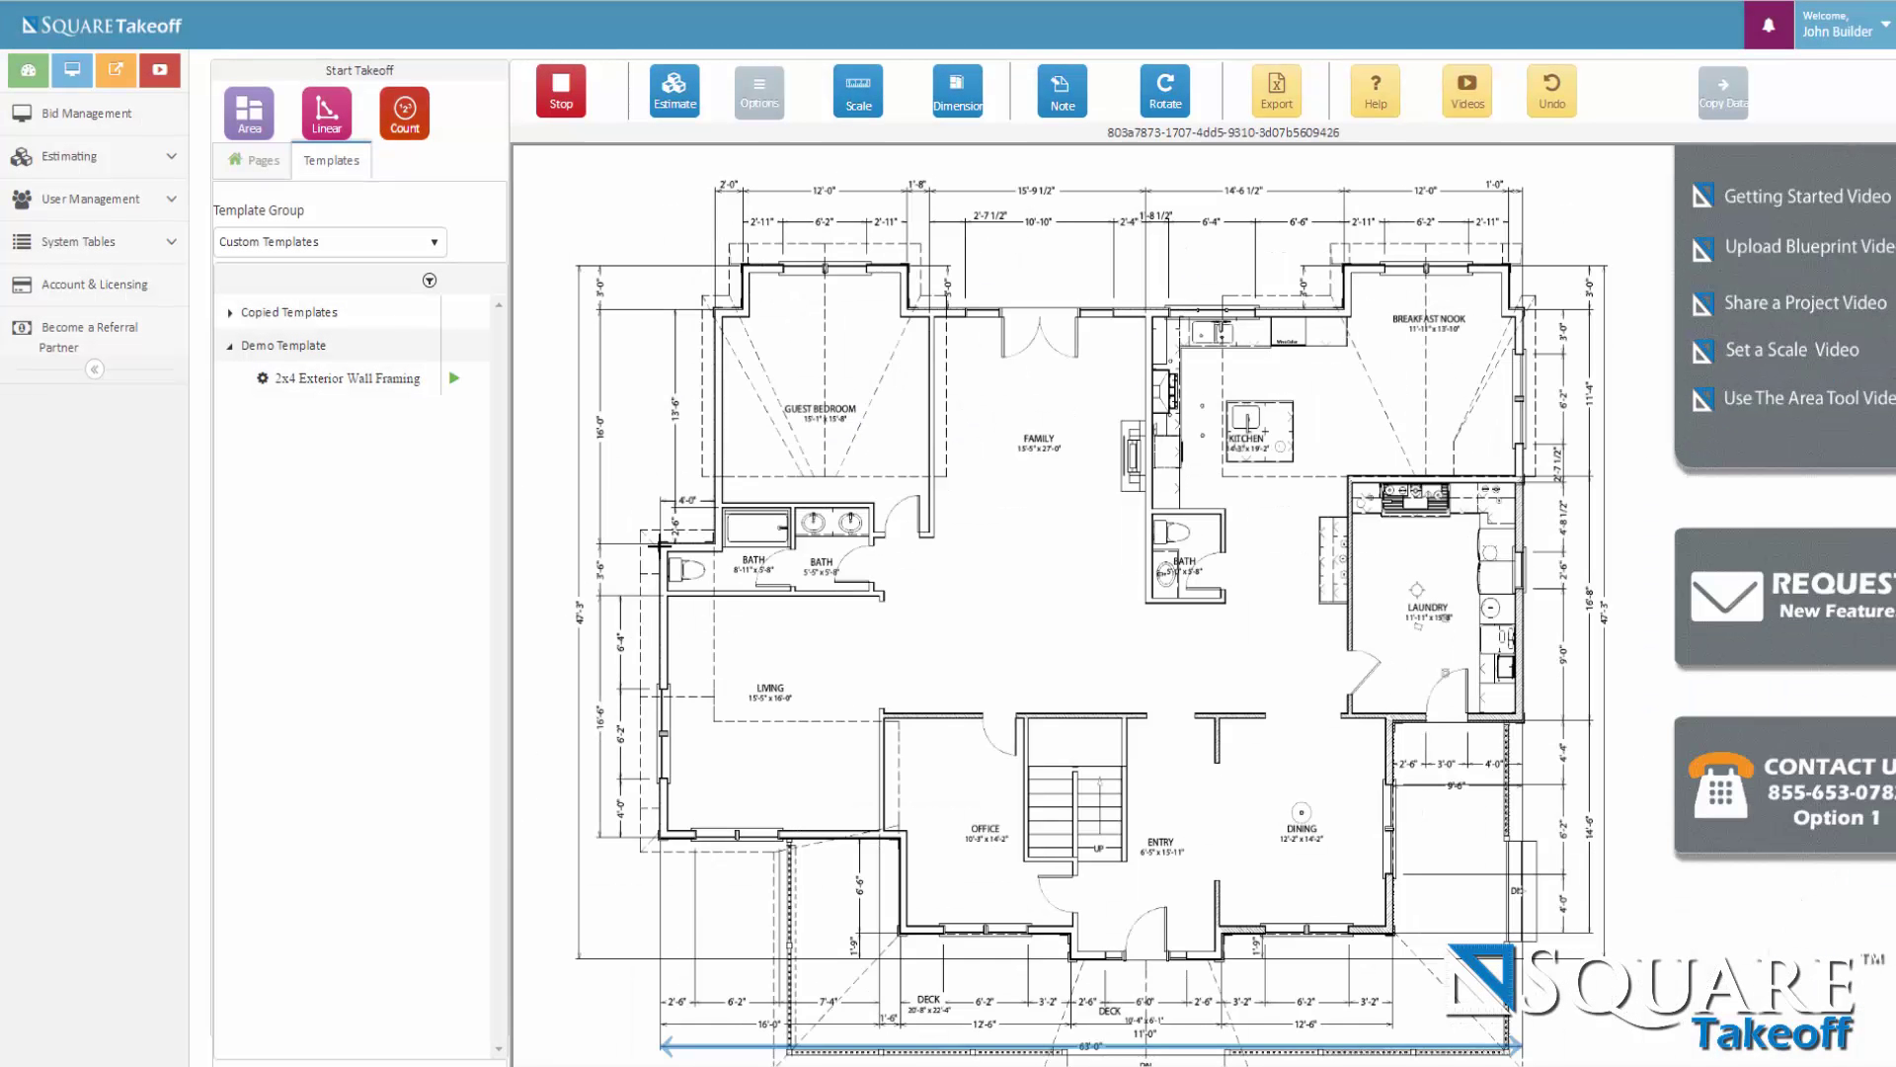
left_click(660, 546)
left_click(717, 543)
left_click(714, 307)
left_click(744, 265)
left_click(908, 265)
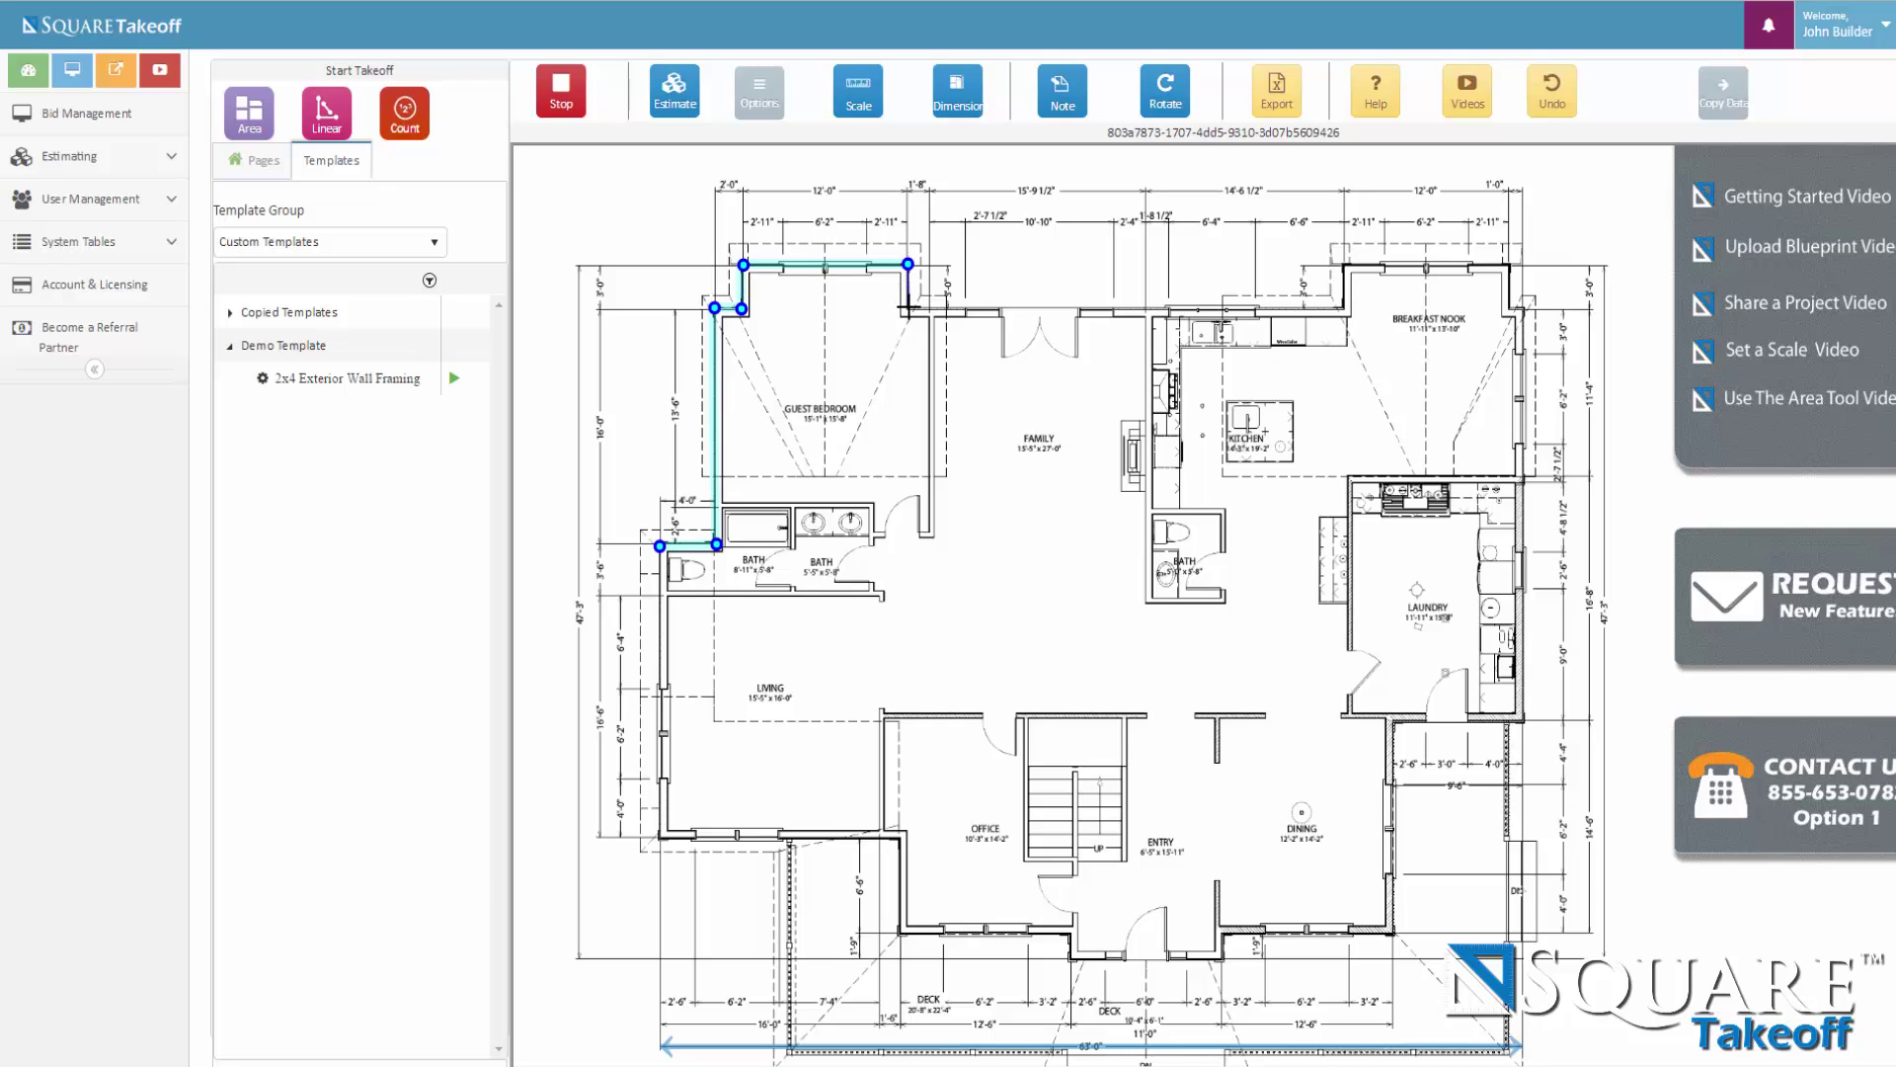
left_click(909, 309)
left_click(1342, 309)
left_click(1342, 266)
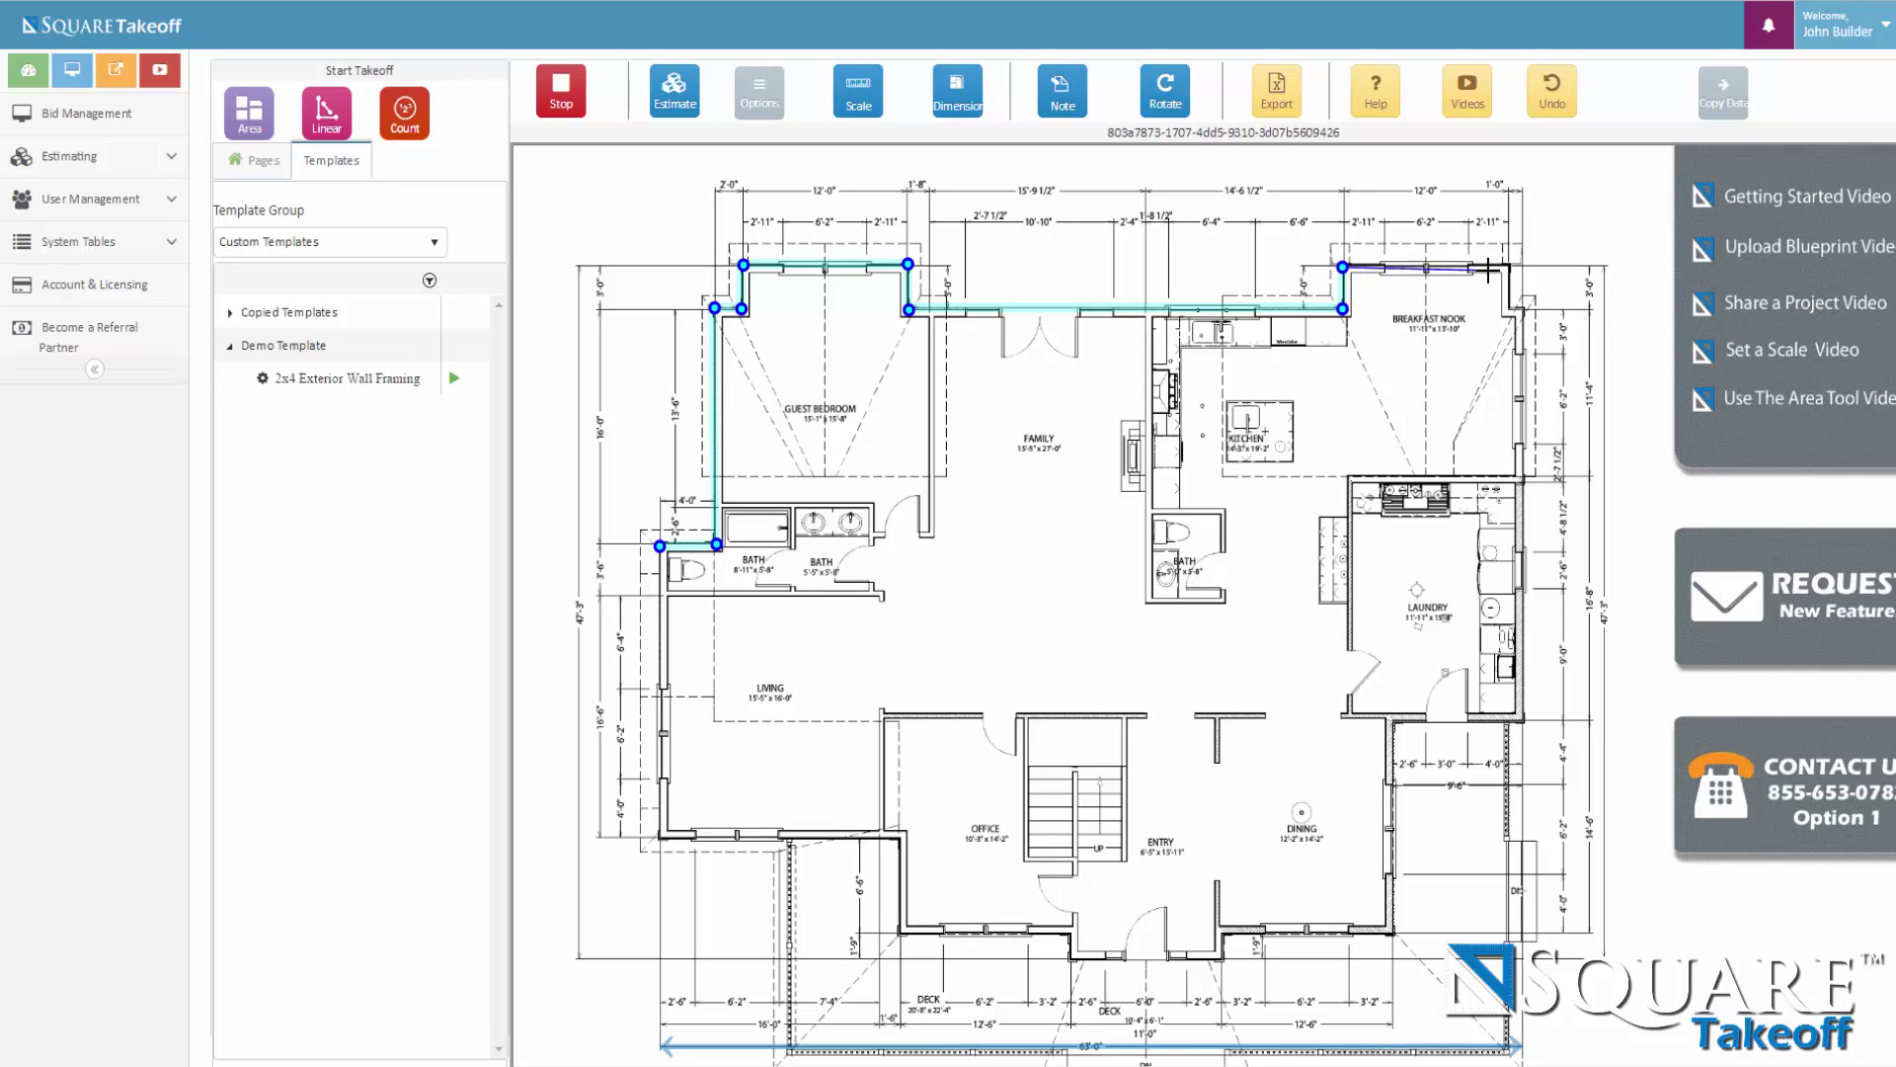
left_click(1508, 266)
left_click(1508, 309)
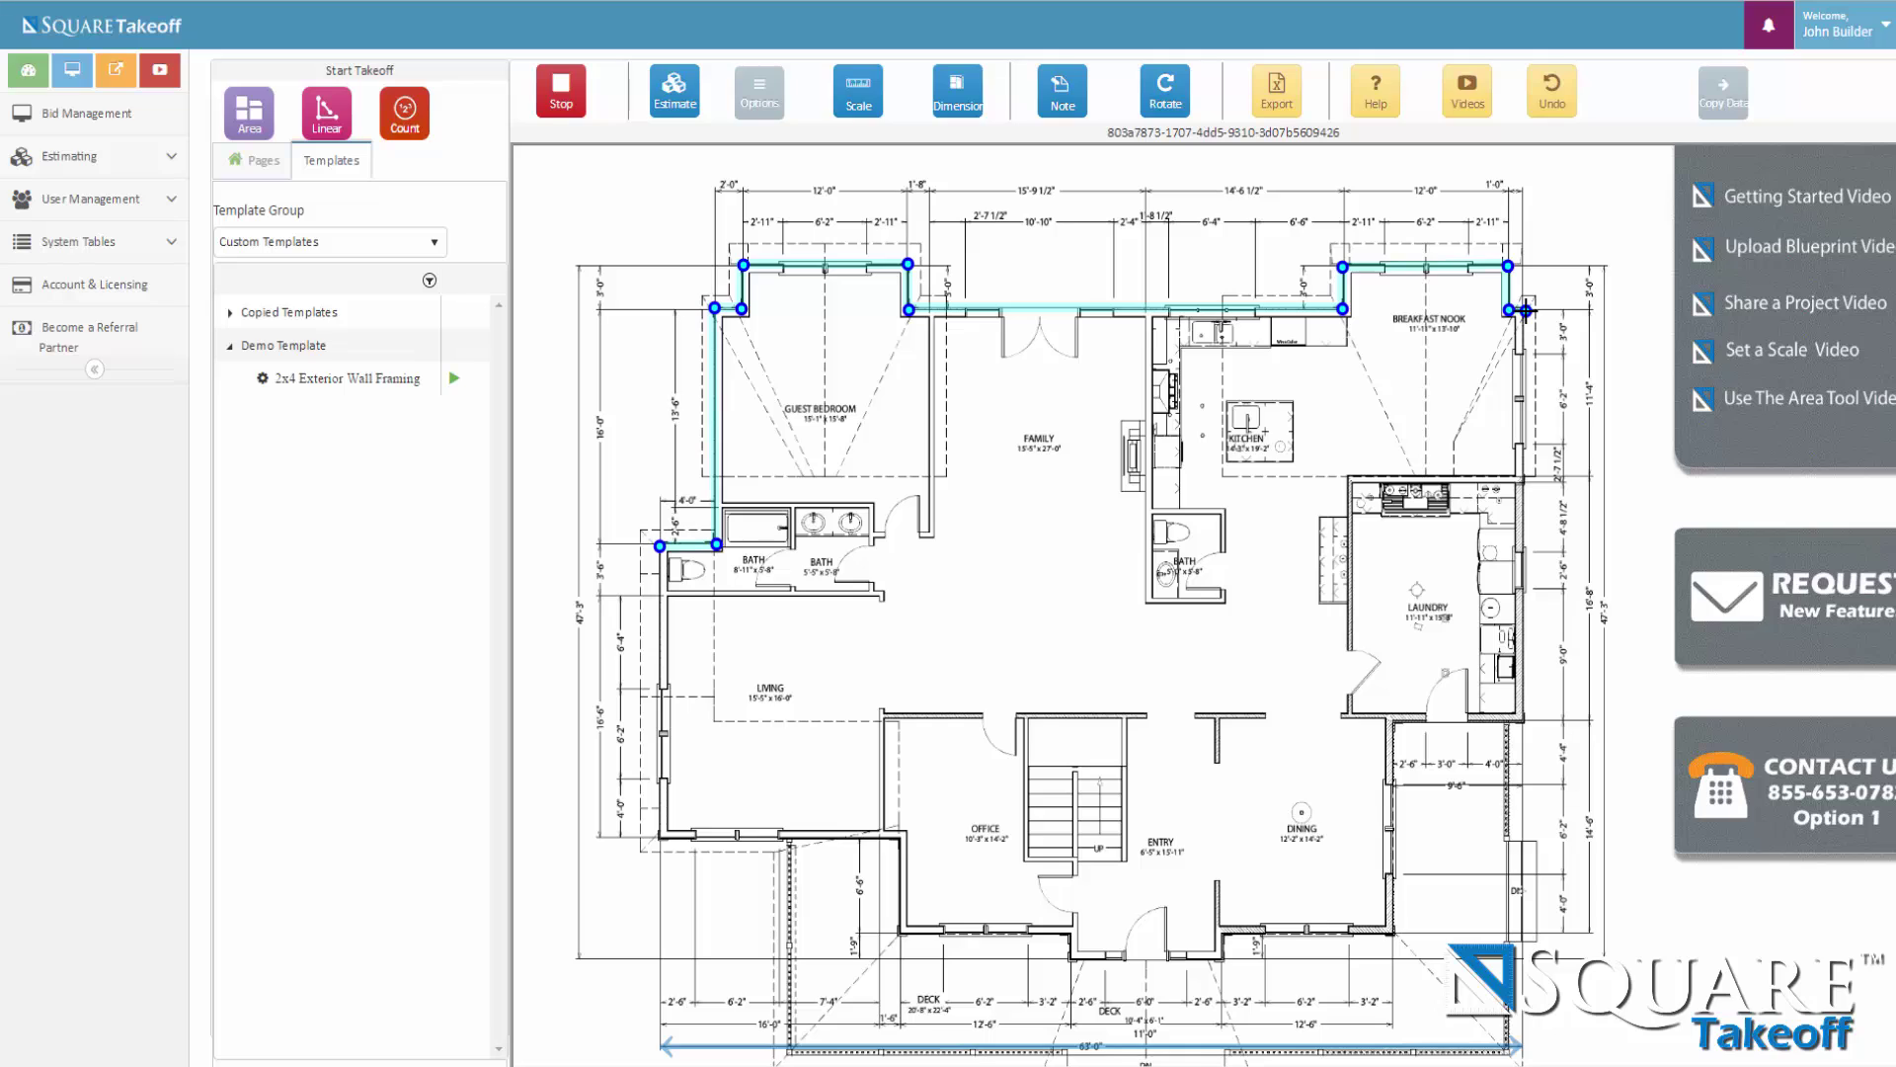
left_click(1526, 311)
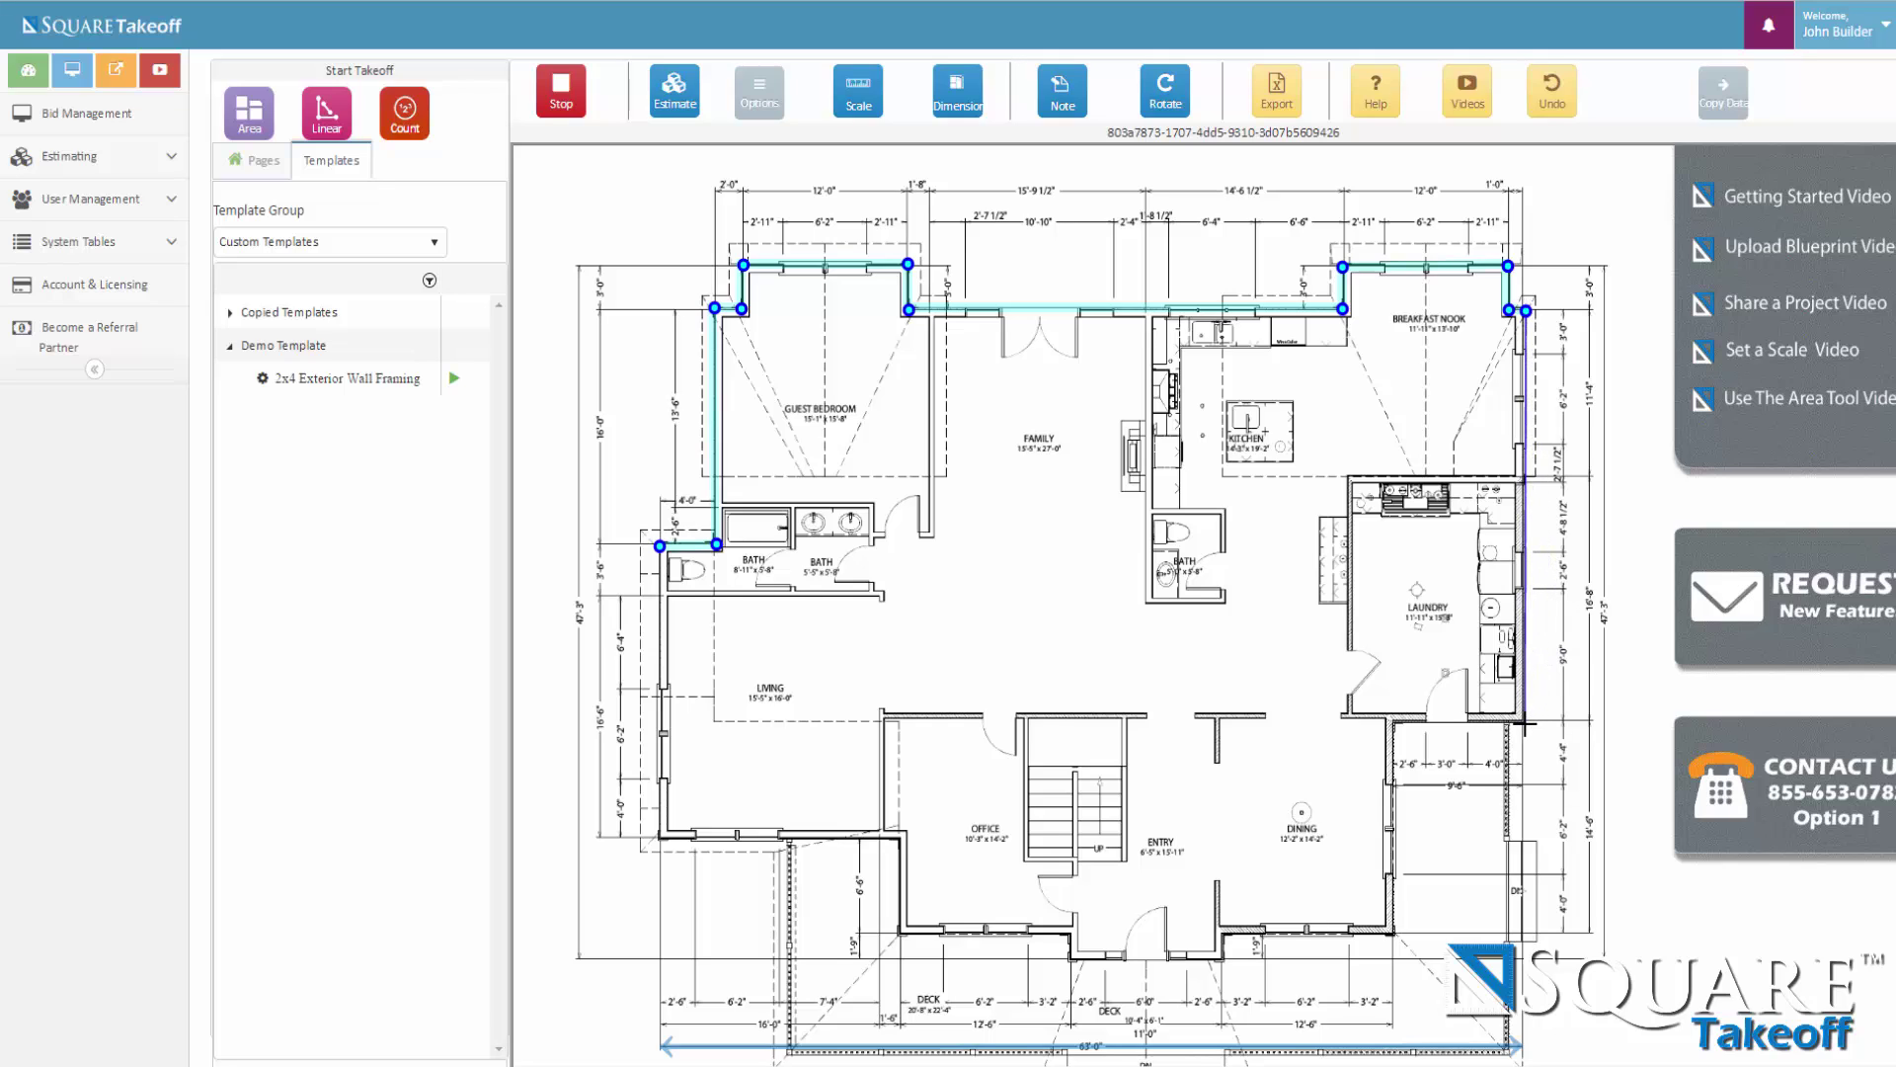
Trace the right side and bottom wall jogs, closing the run back at the start point.
left_click(1526, 725)
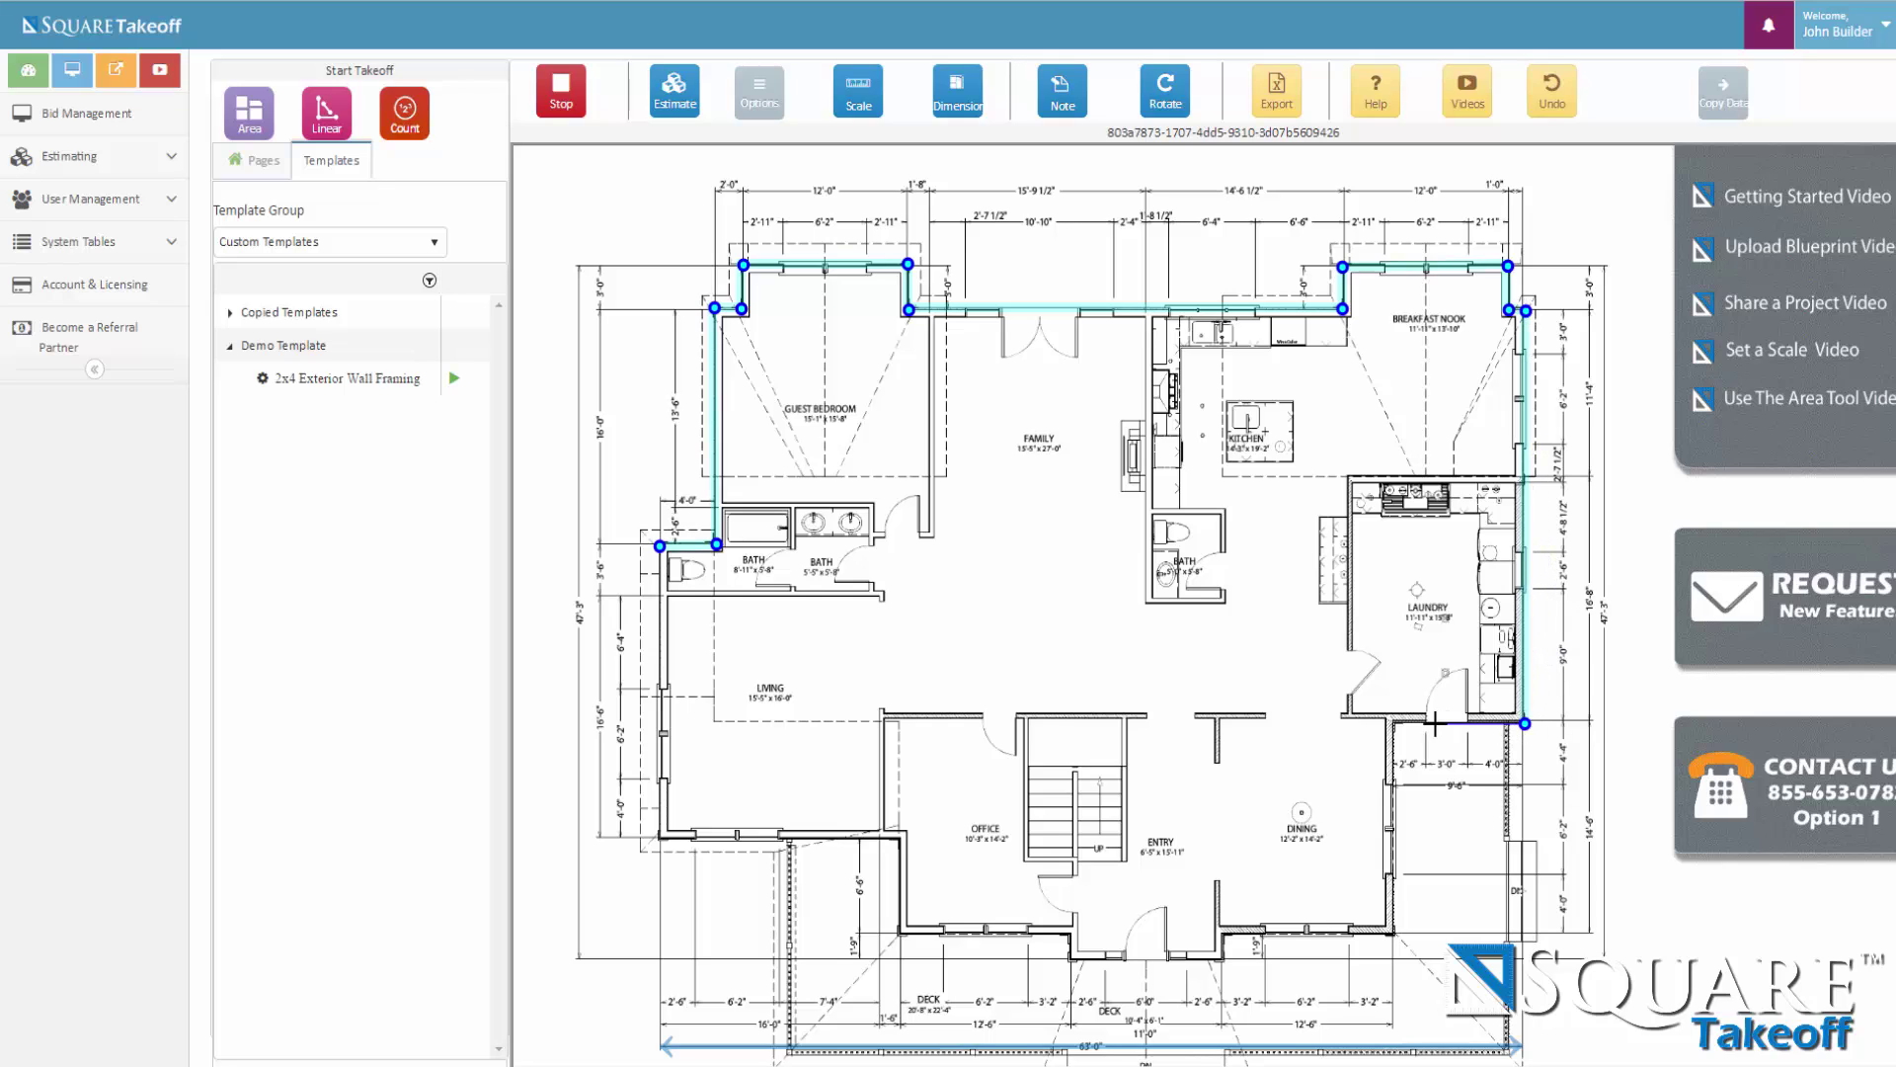
left_click(1392, 720)
left_click(1389, 934)
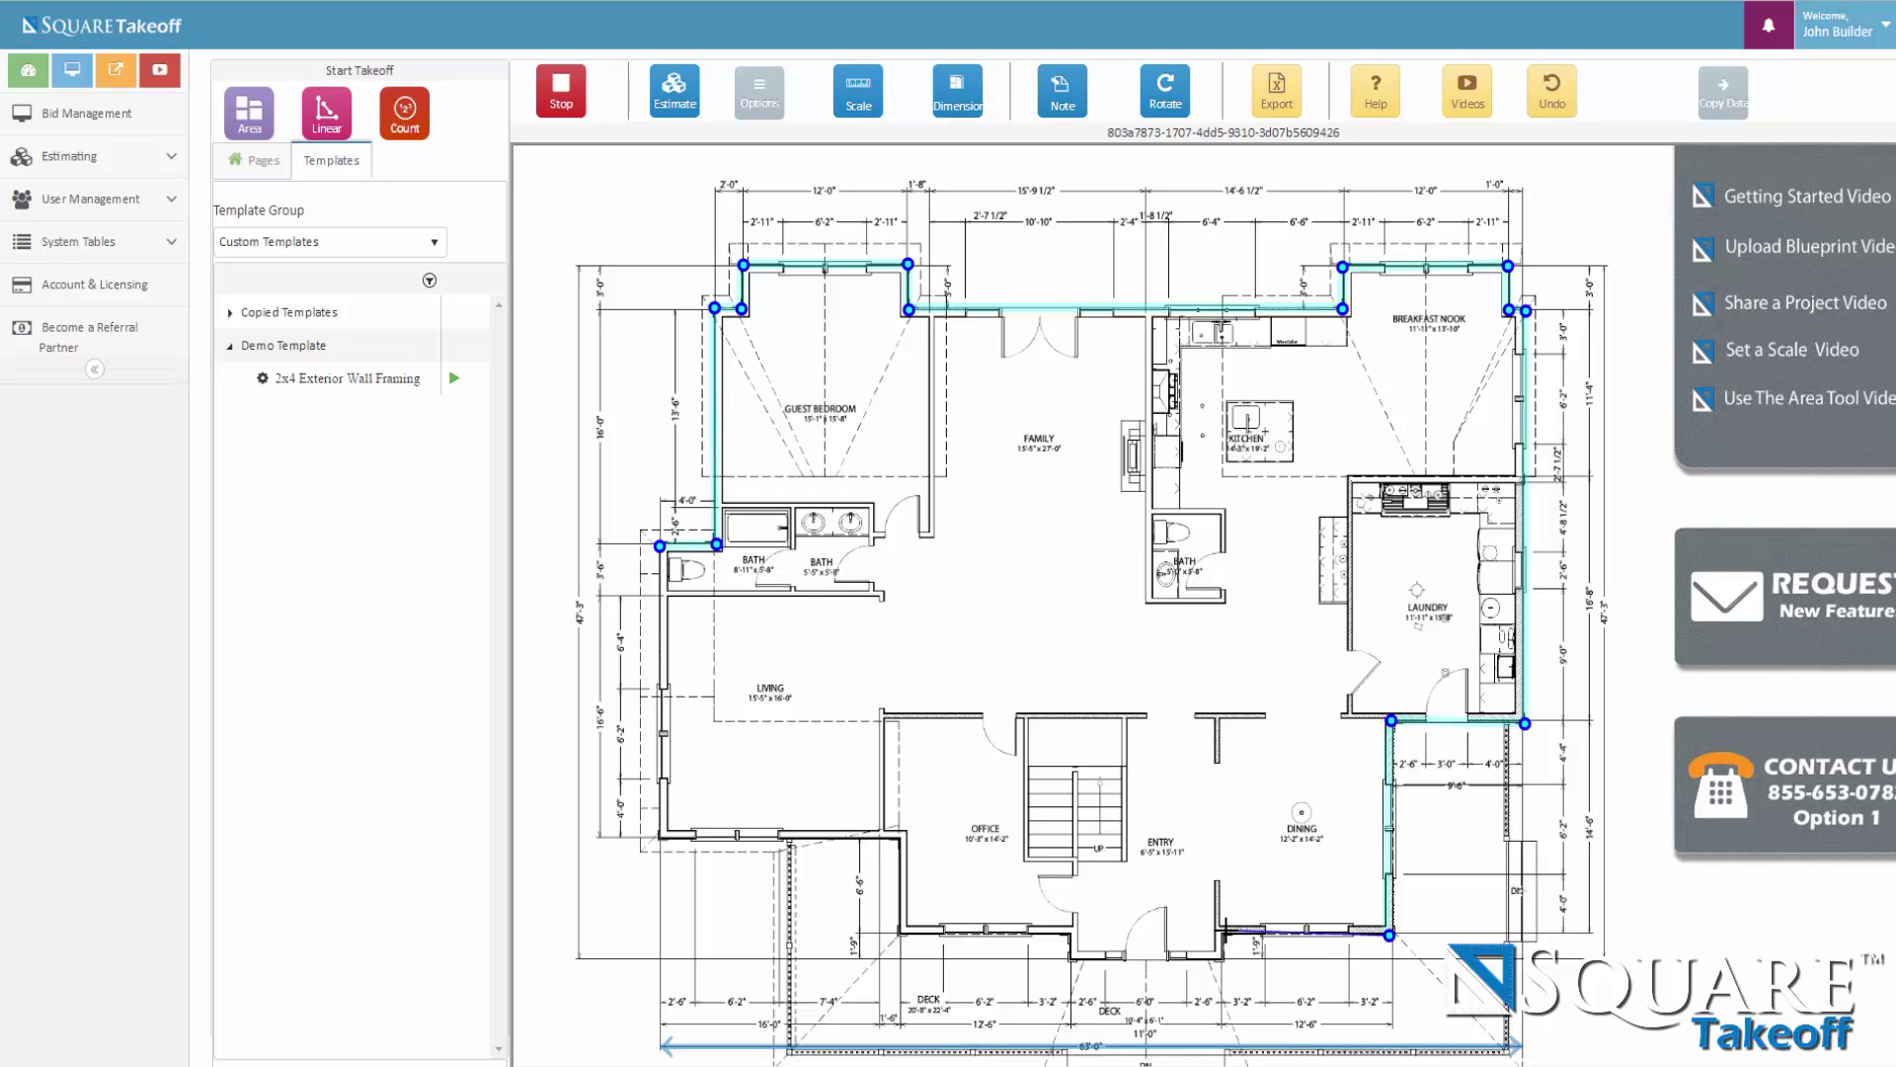
left_click(1221, 929)
left_click(1223, 954)
left_click(1073, 956)
left_click(1073, 932)
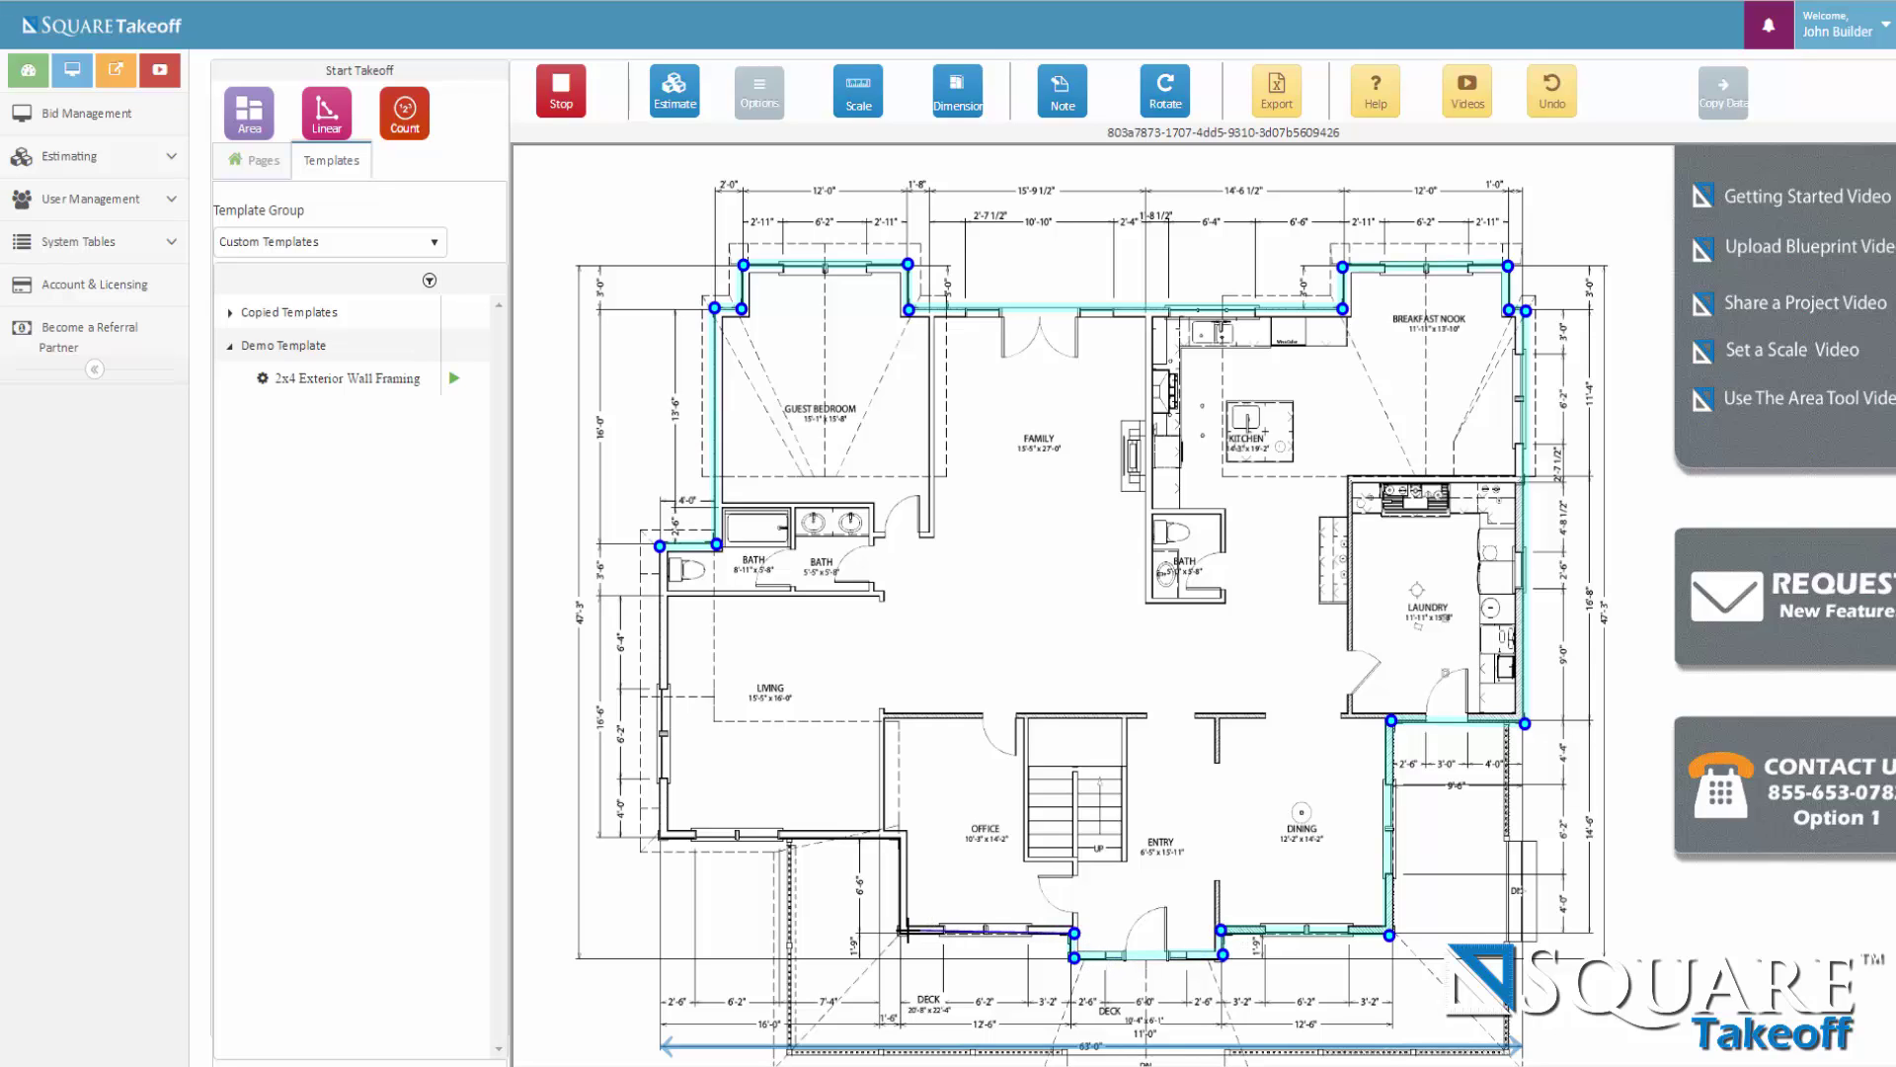
left_click(906, 930)
left_click(905, 835)
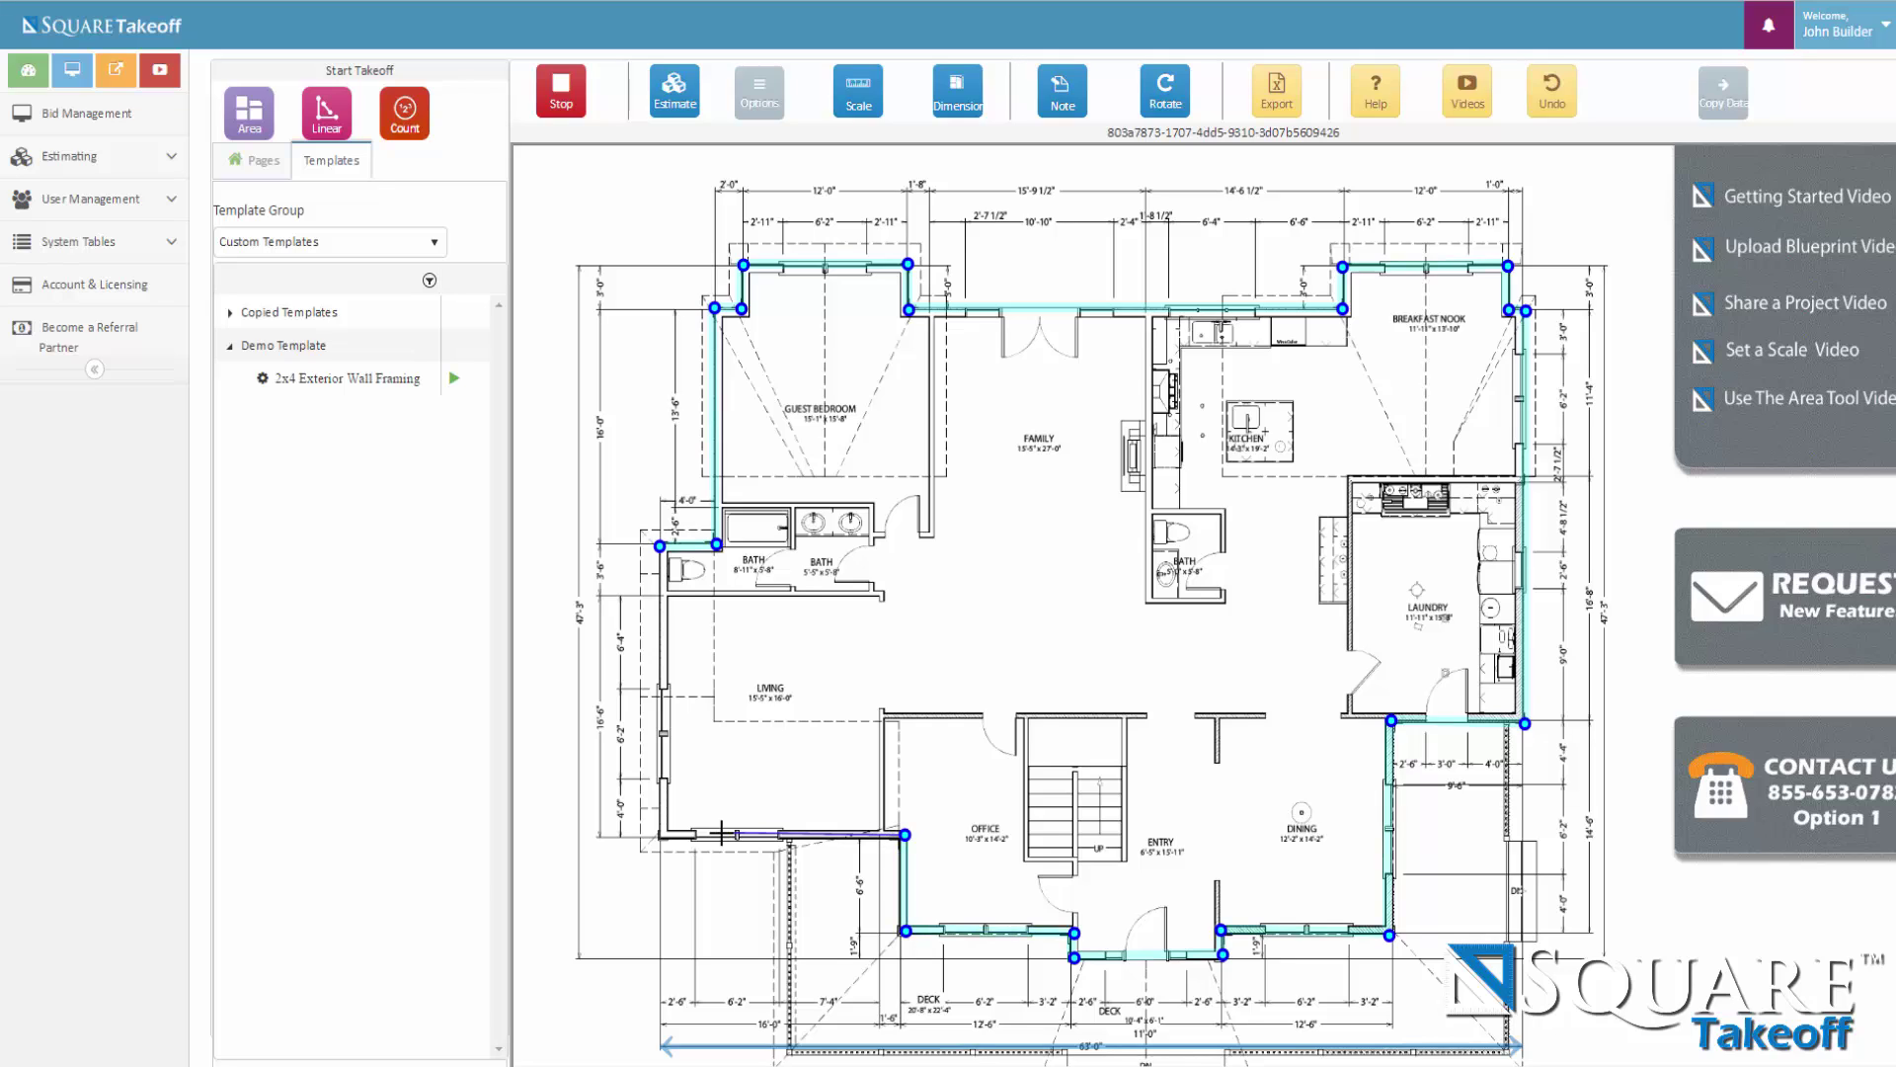
left_click(662, 836)
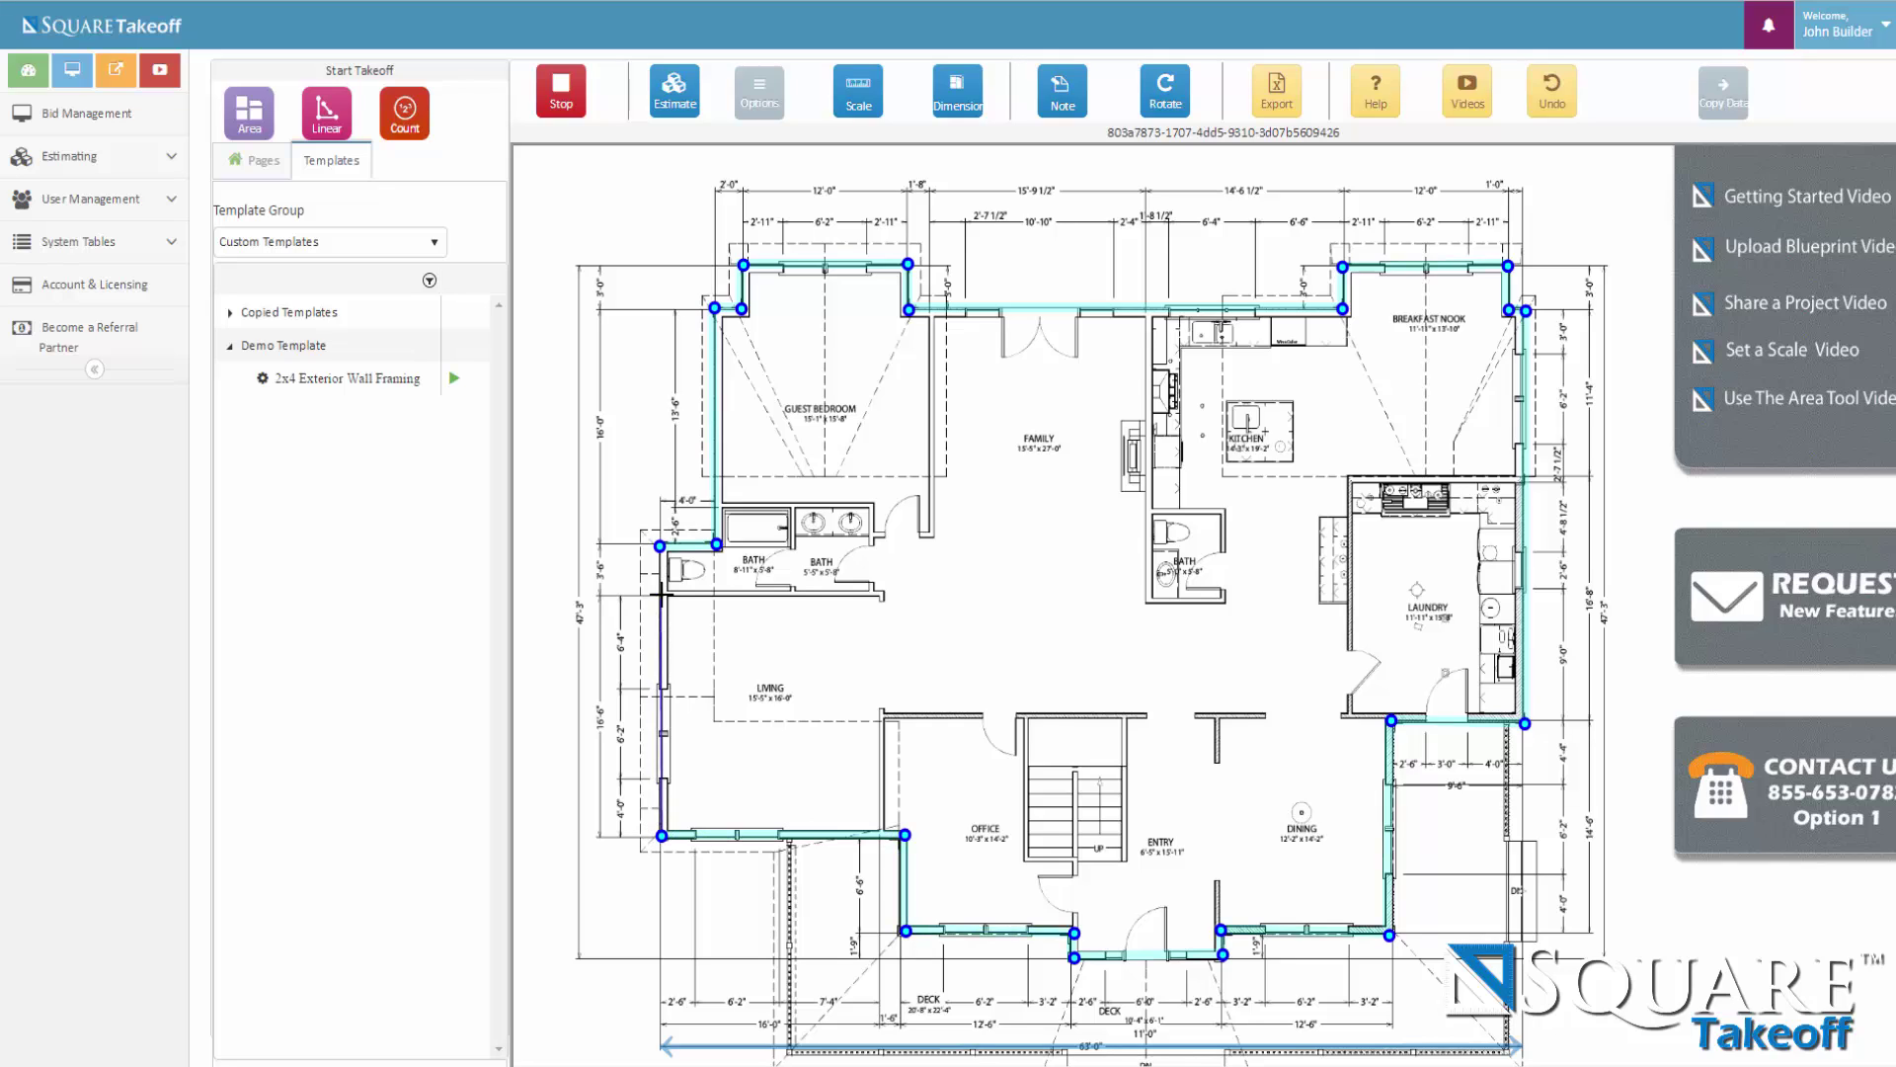
left_click(659, 545)
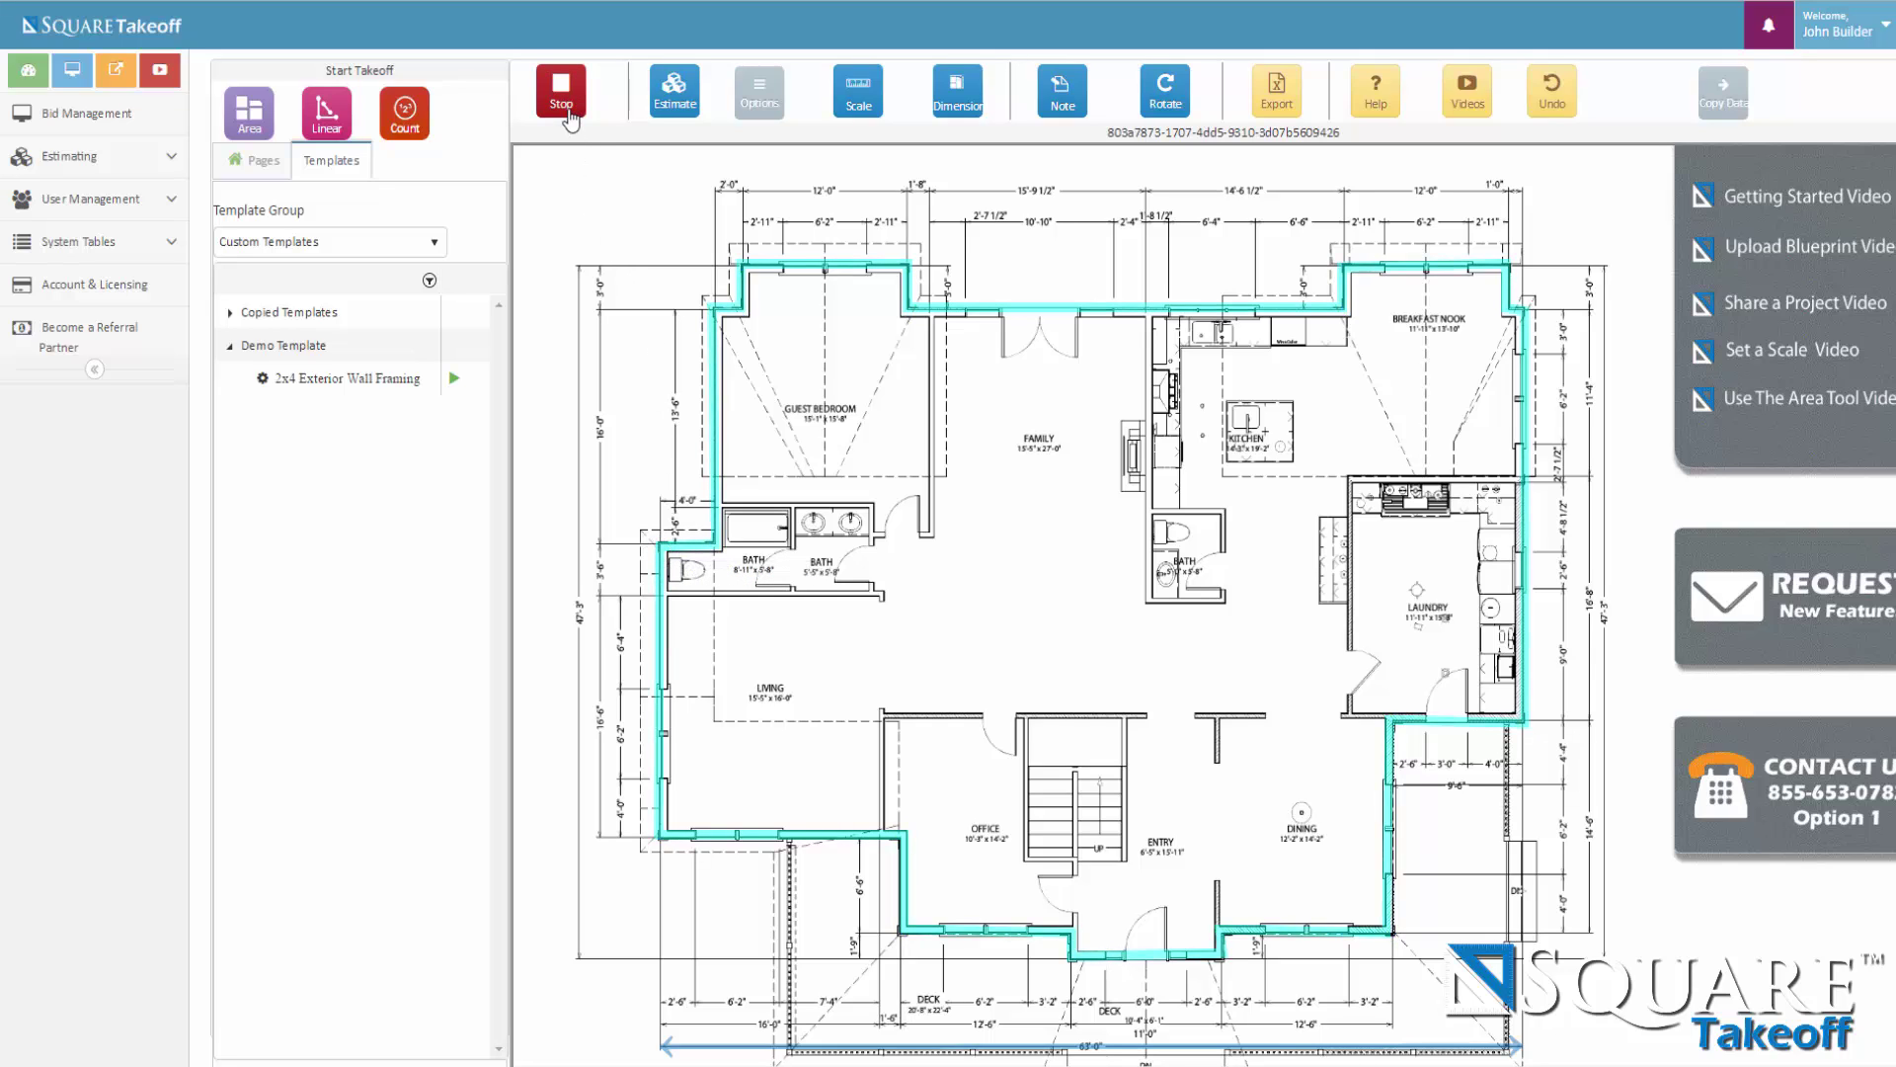
Stop the takeoff and check the First Floor part quantities in the estimate report (226.58 LF, 187 studs).
left_click(551, 96)
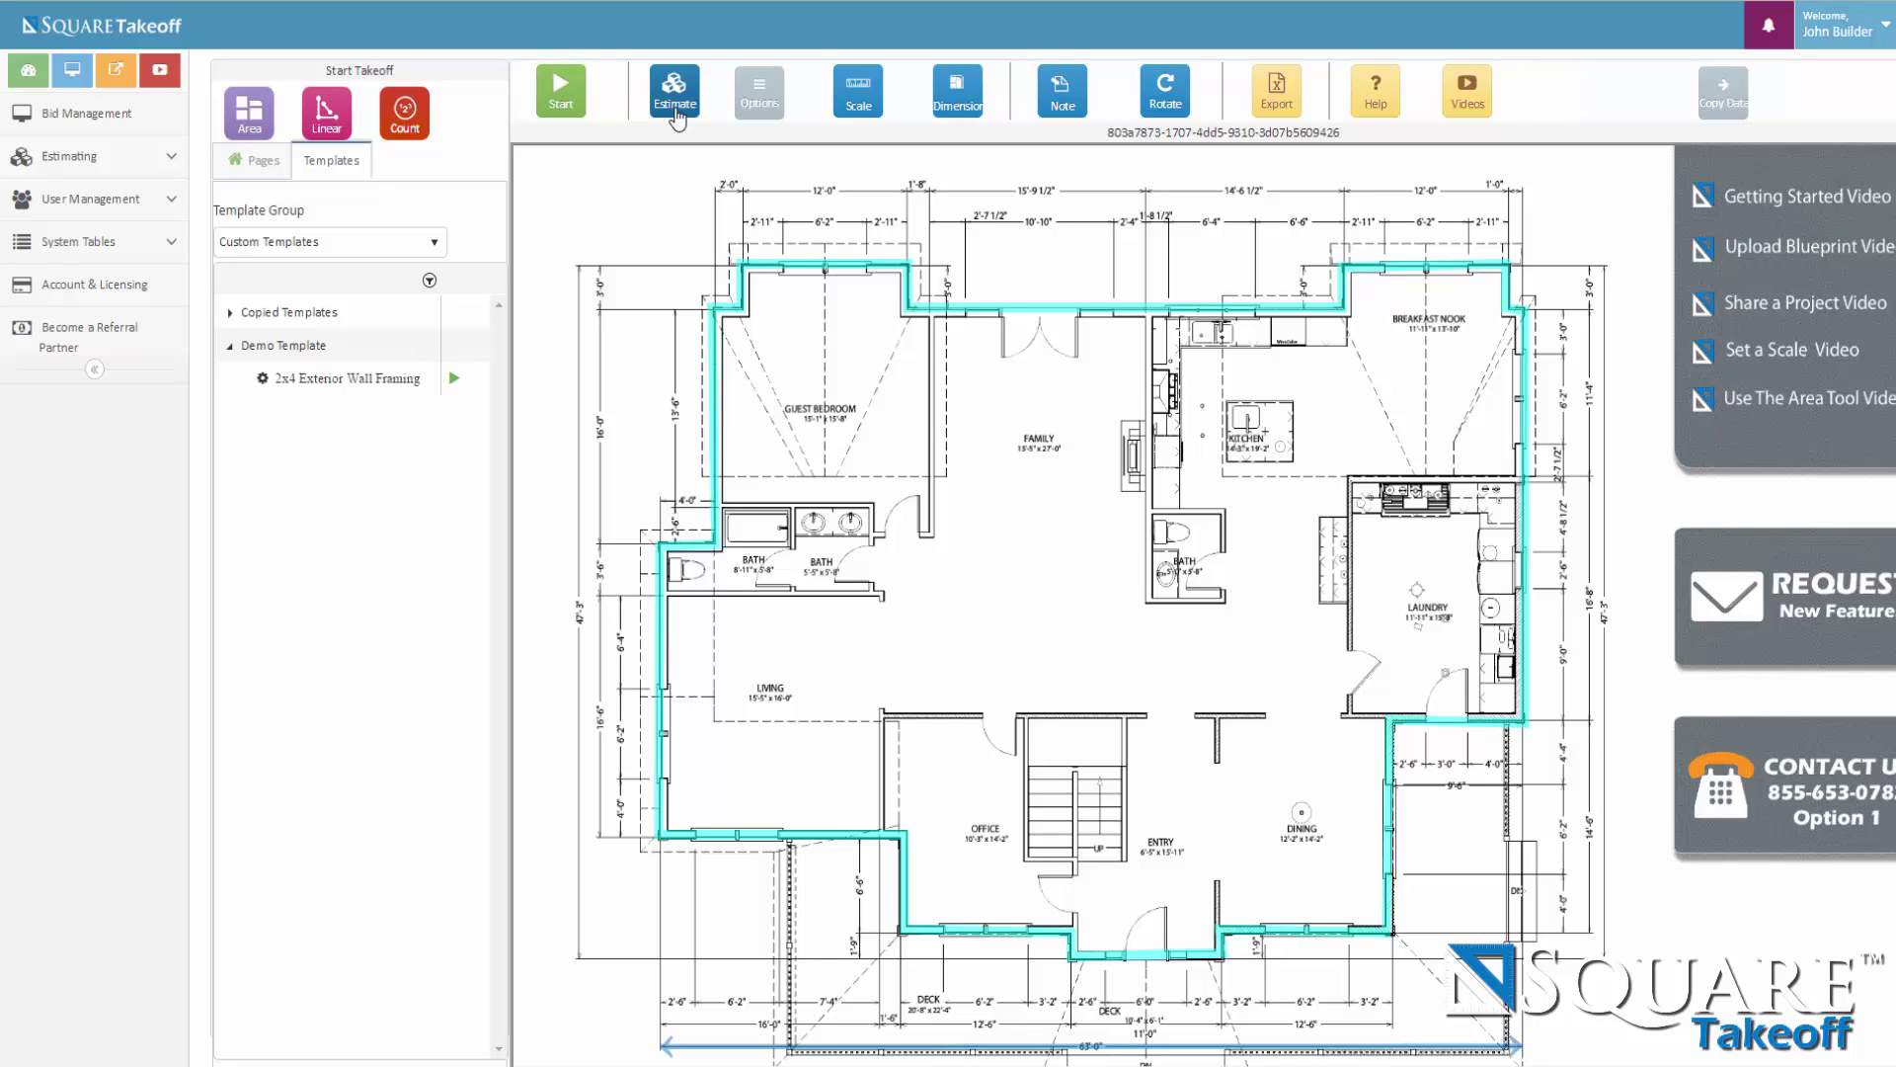
left_click(676, 109)
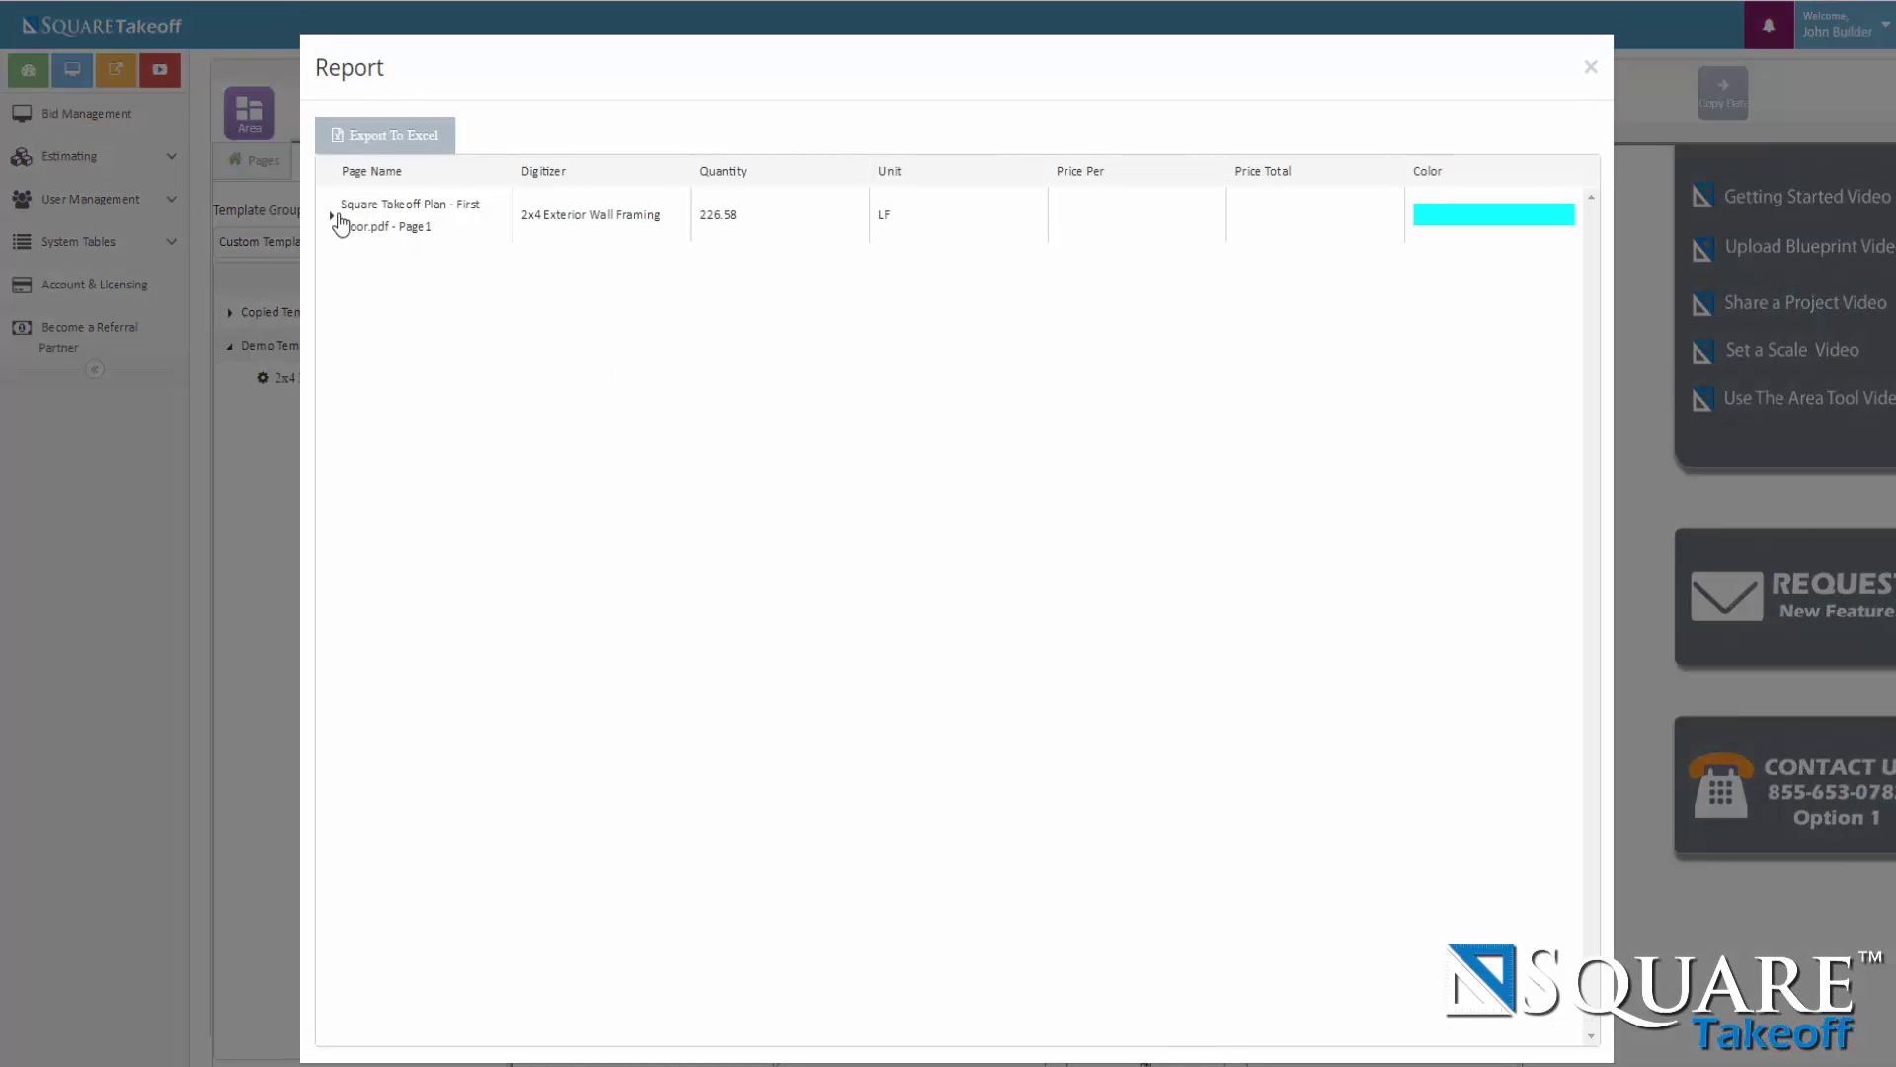
left_click(332, 217)
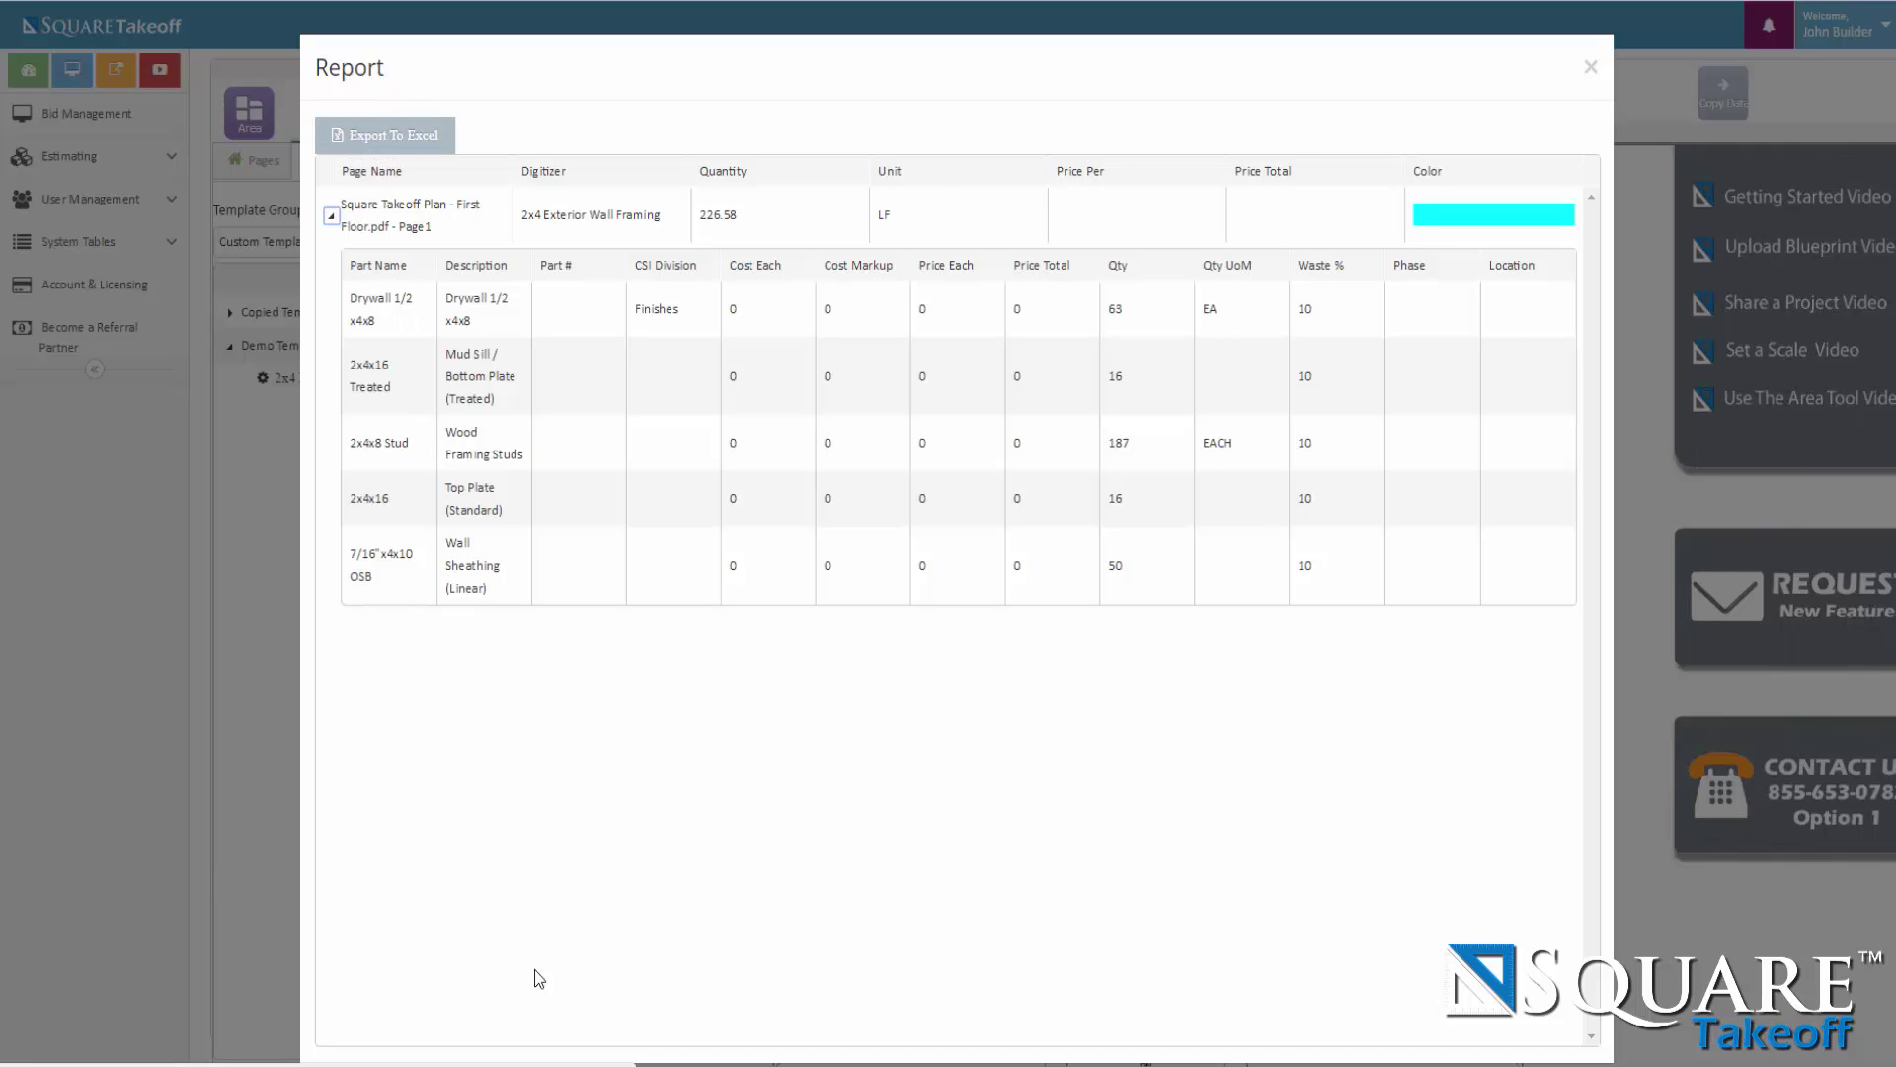
left_click(1591, 66)
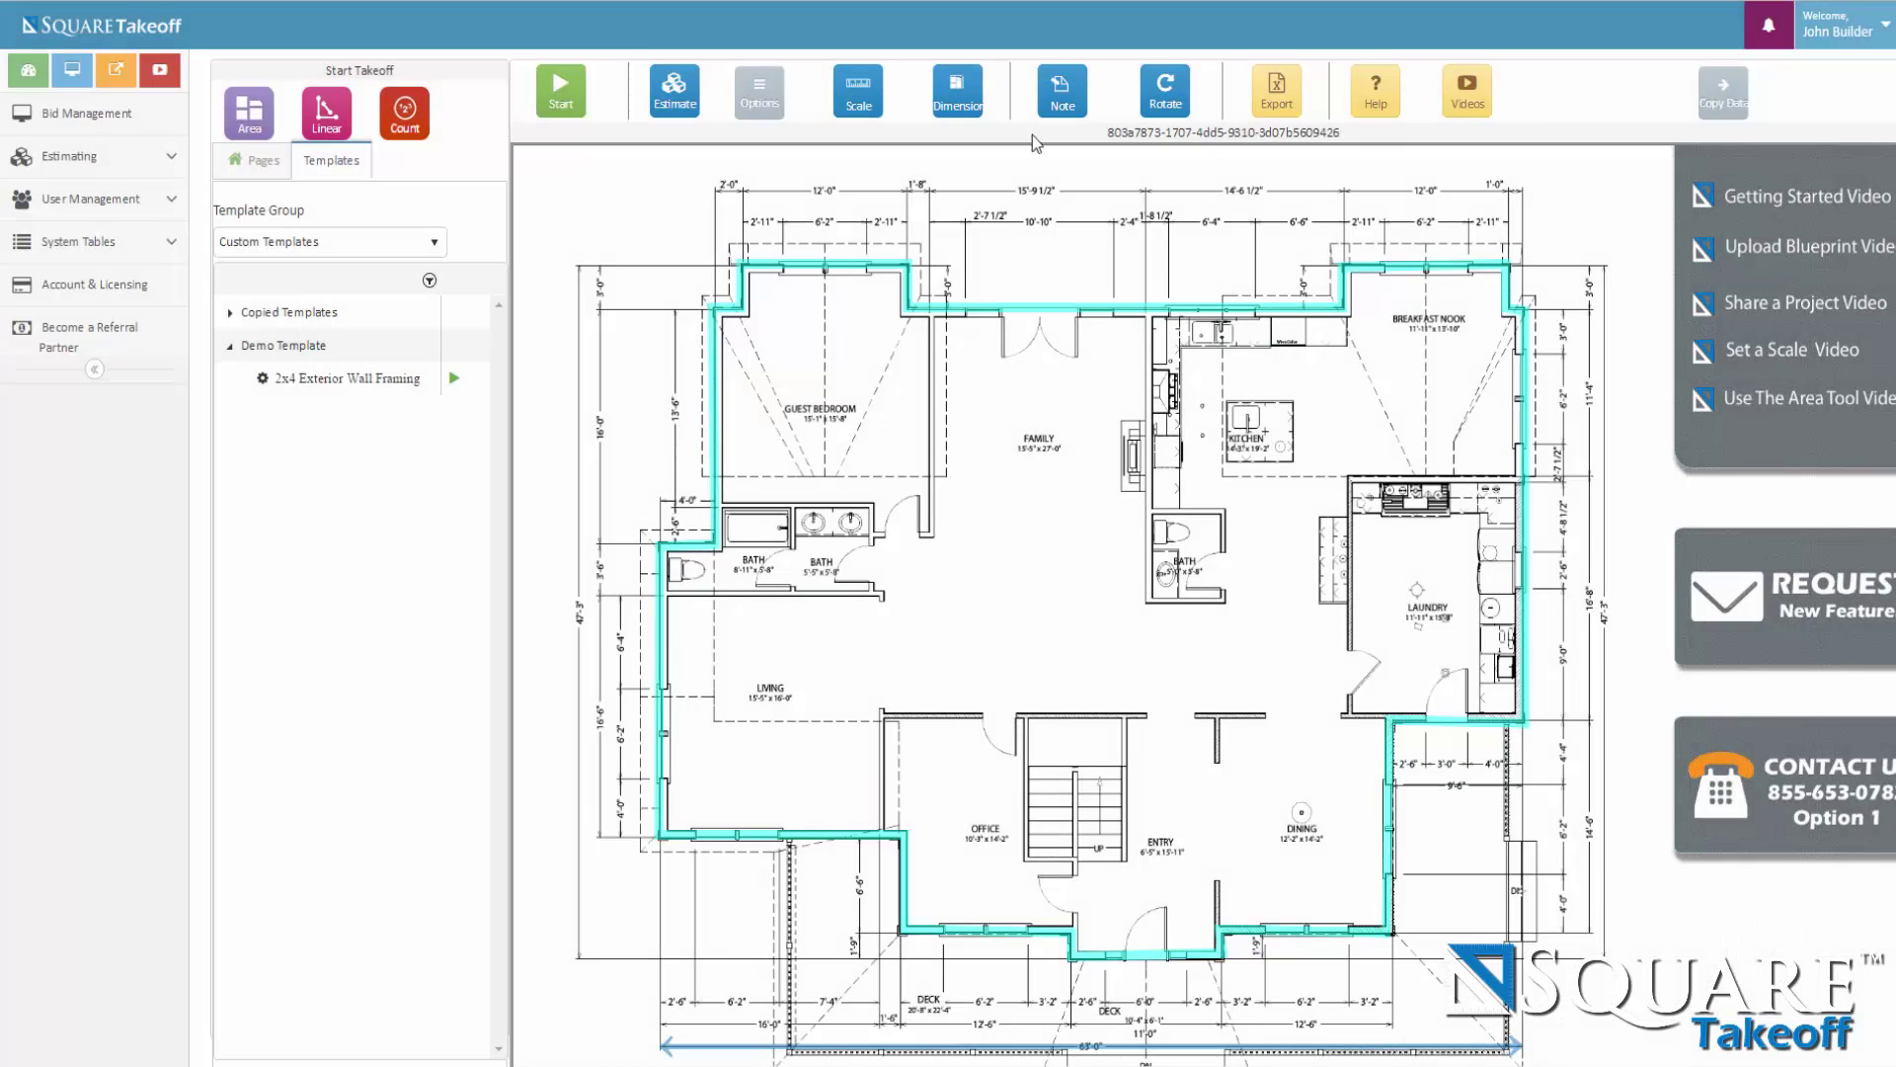